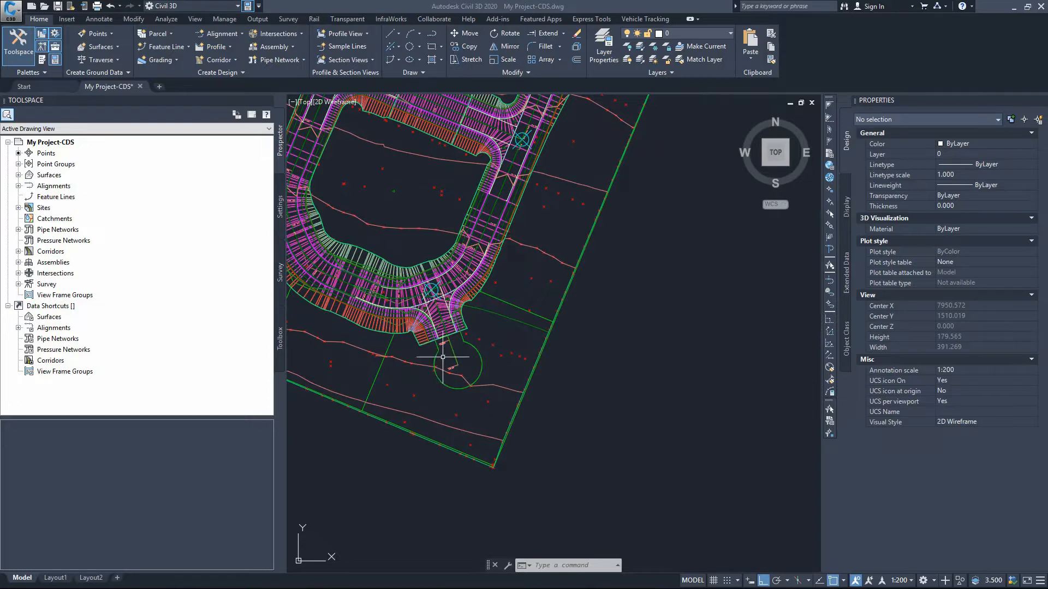
Examine the site's road corridor layout and the unfinished cul-de-sac outline near the southern boundary
scroll(513, 355, "down", 2)
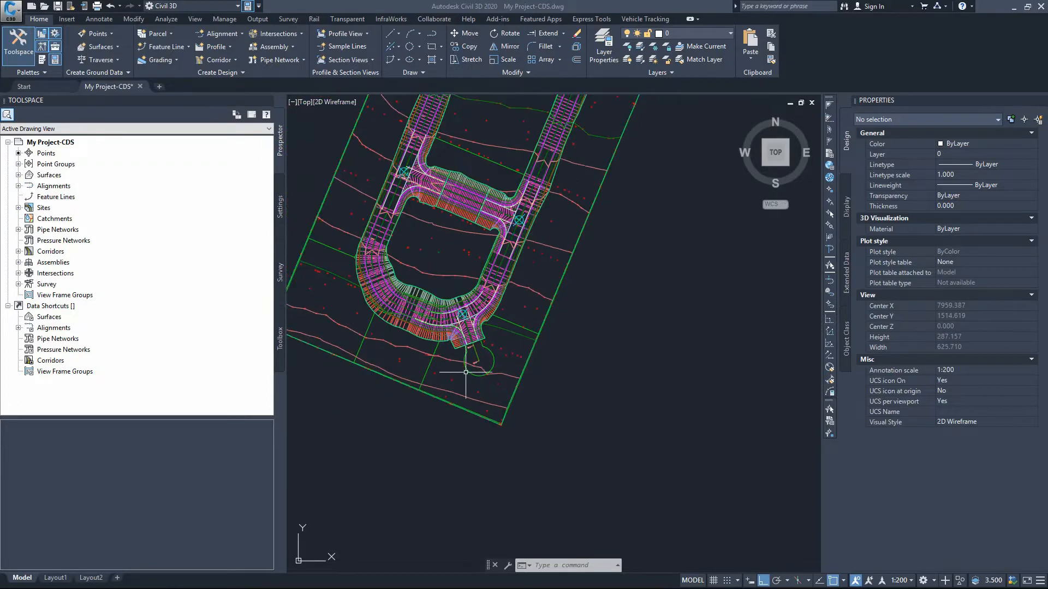
scroll(469, 349, "down", 3)
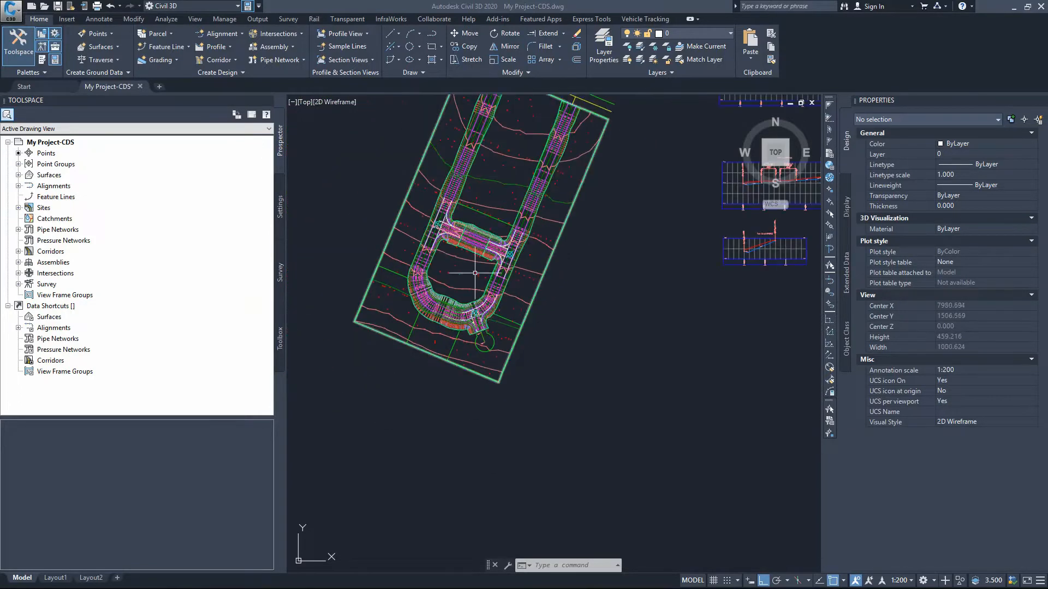
scroll(473, 226, "up", 3)
scroll(473, 255, "down", 2)
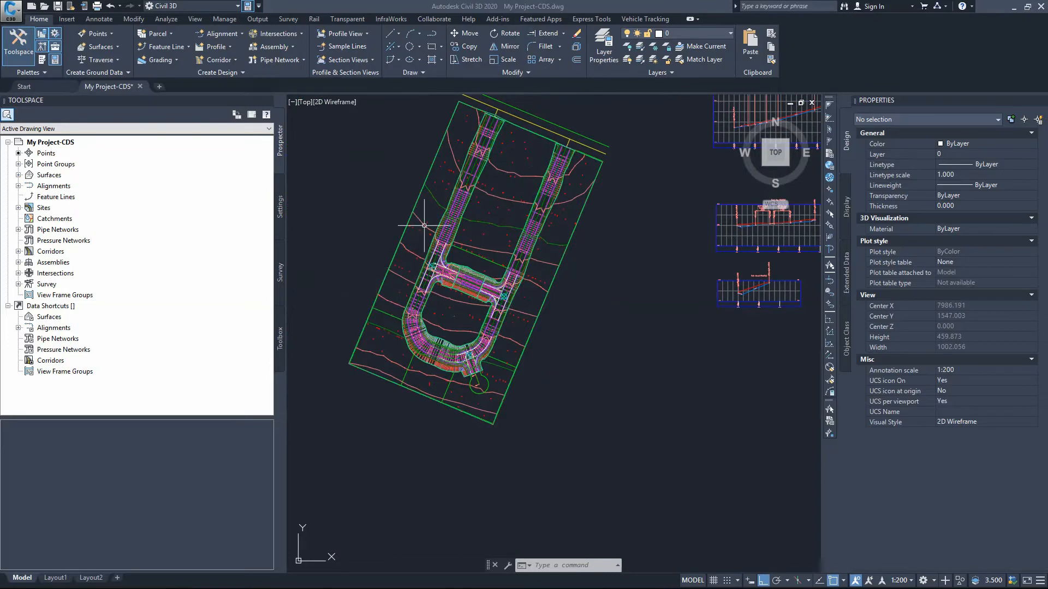
scroll(442, 289, "up", 2)
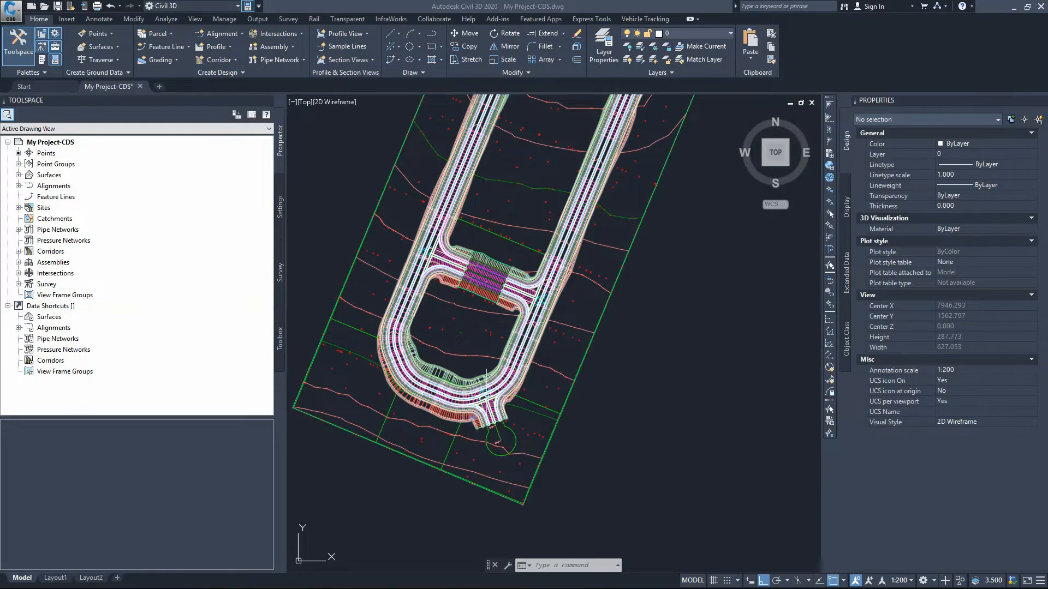
scroll(487, 321, "down", 2)
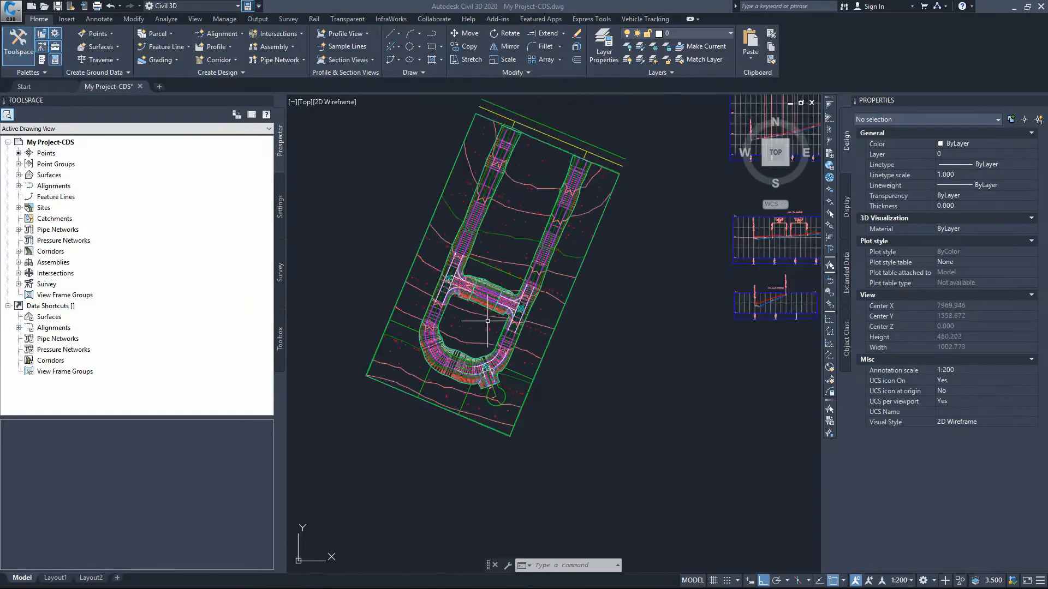
scroll(486, 395, "up", 6)
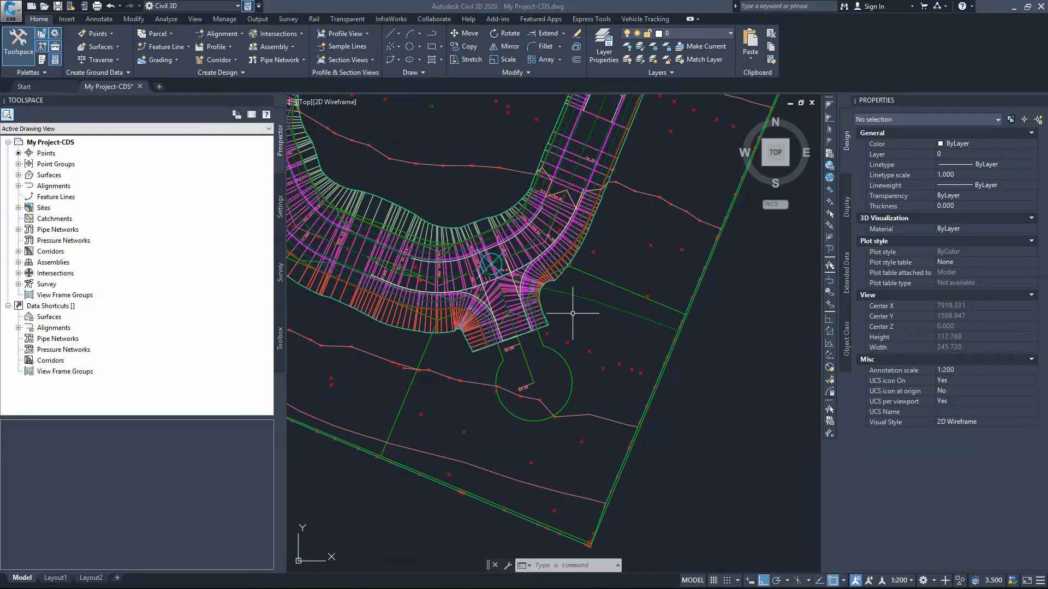
scroll(532, 355, "down", 1)
scroll(521, 354, "up", 1)
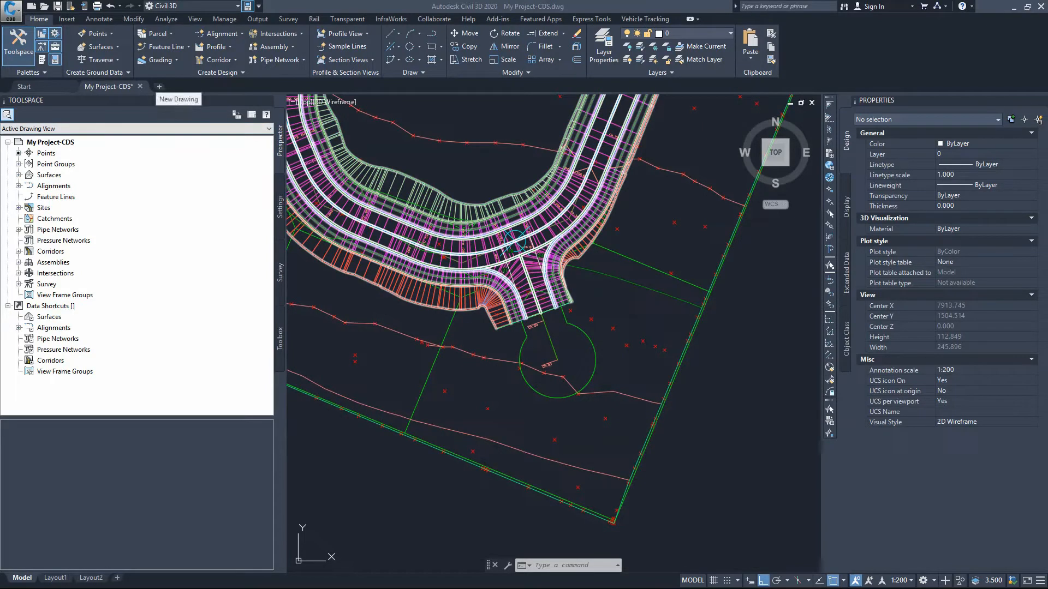
Open the recent drawing My Project-FINAL and inspect its completed cul-de-sac corridor
left_click(30, 86)
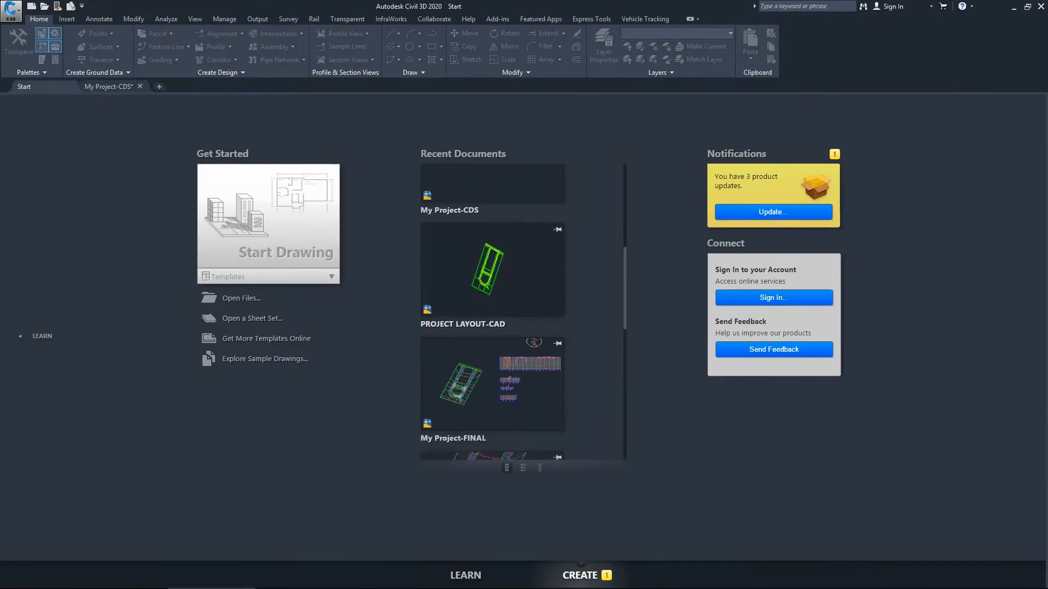
scroll(493, 311, "down", 2)
left_click(547, 281)
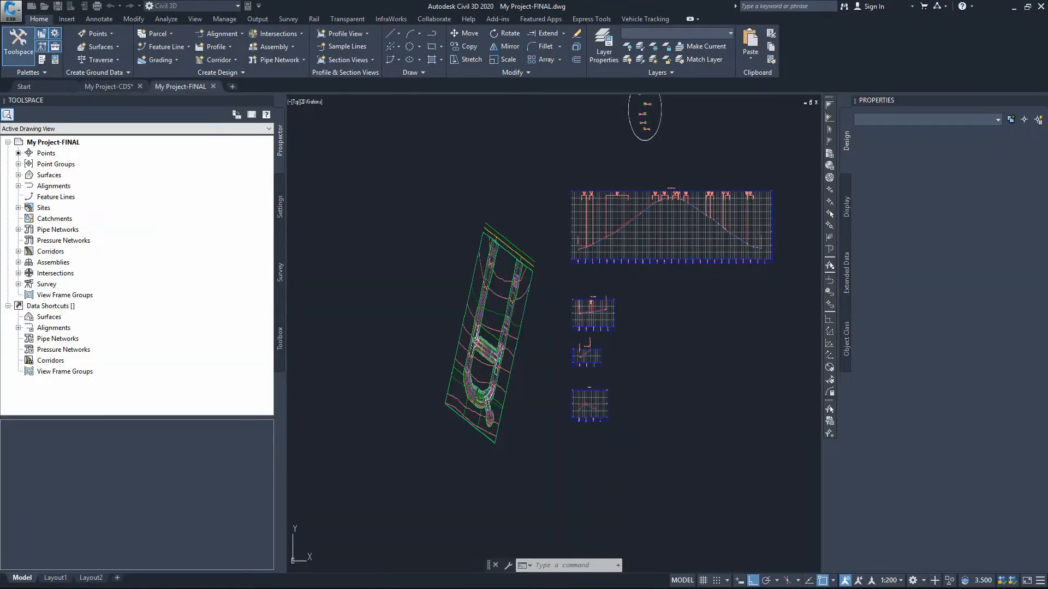
scroll(547, 281, "down", 3)
scroll(513, 327, "up", 9)
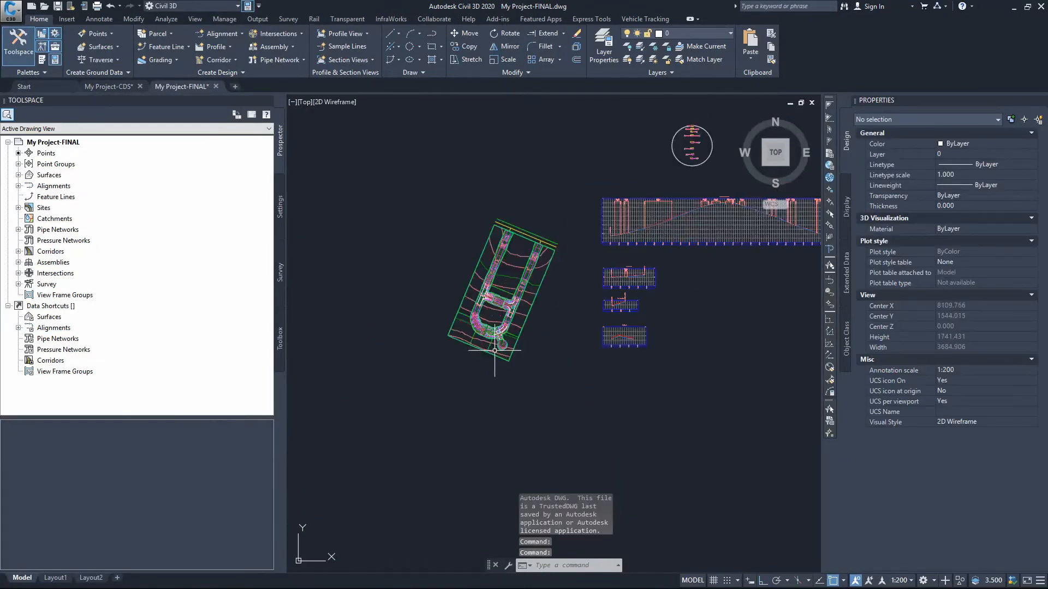
scroll(512, 326, "up", 4)
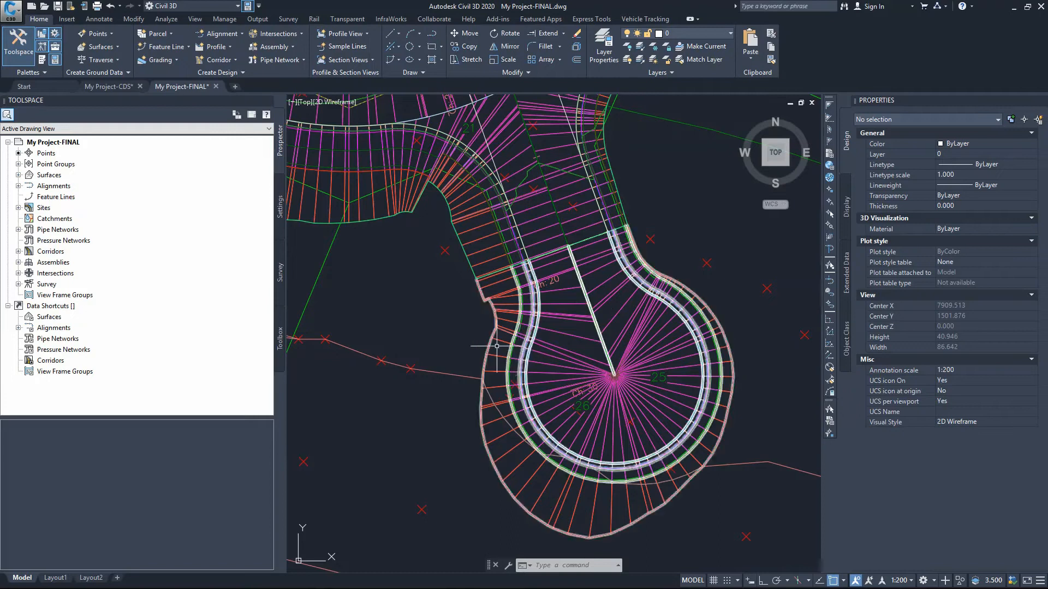
Compare the cul-de-sac area in My Project-CDS with the completed one in My Project-FINAL
left_click(108, 86)
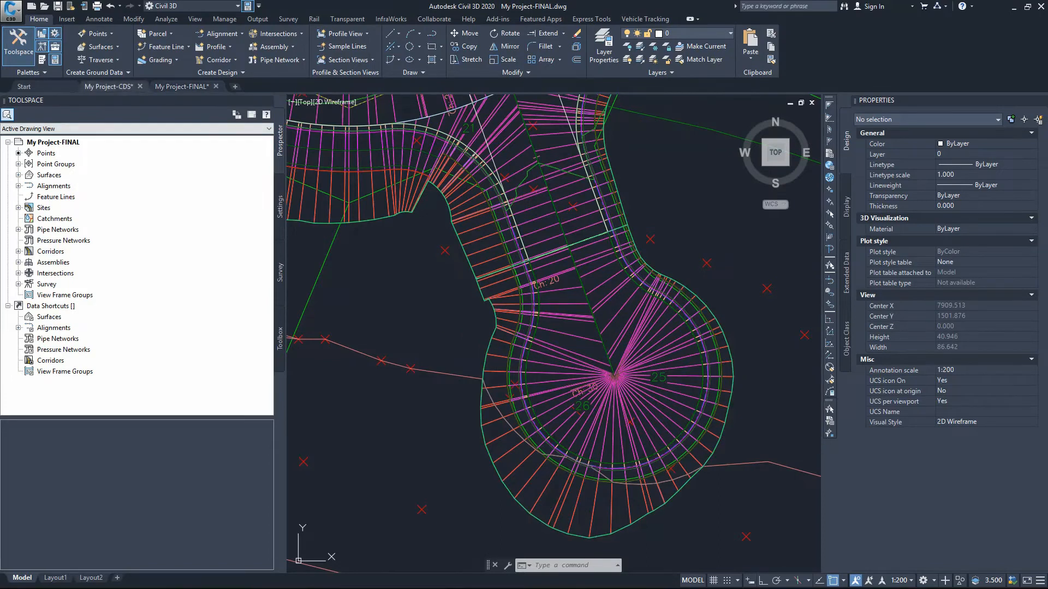
scroll(601, 306, "up", 3)
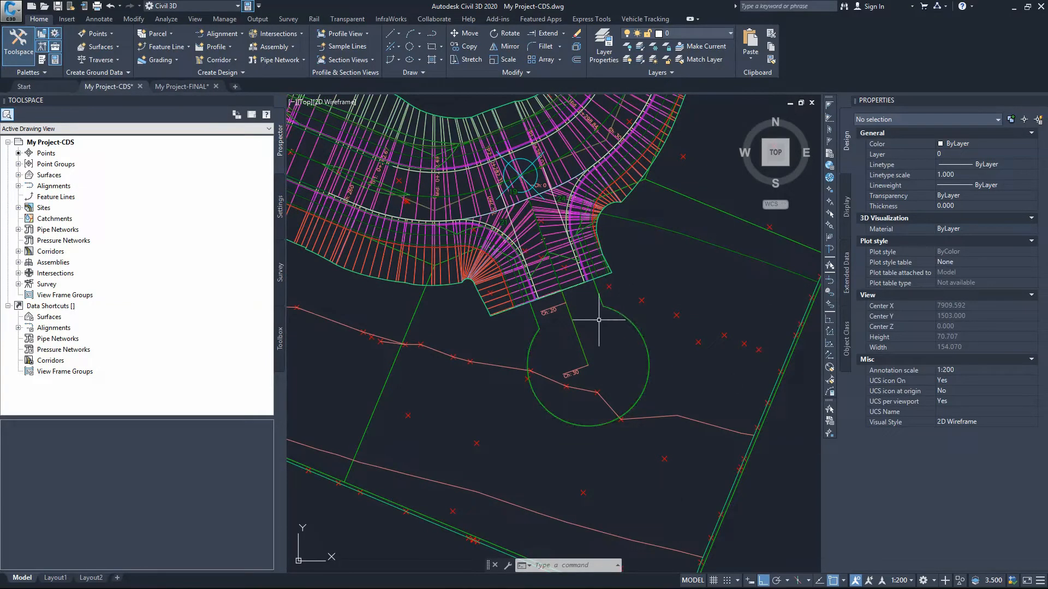
left_click(182, 86)
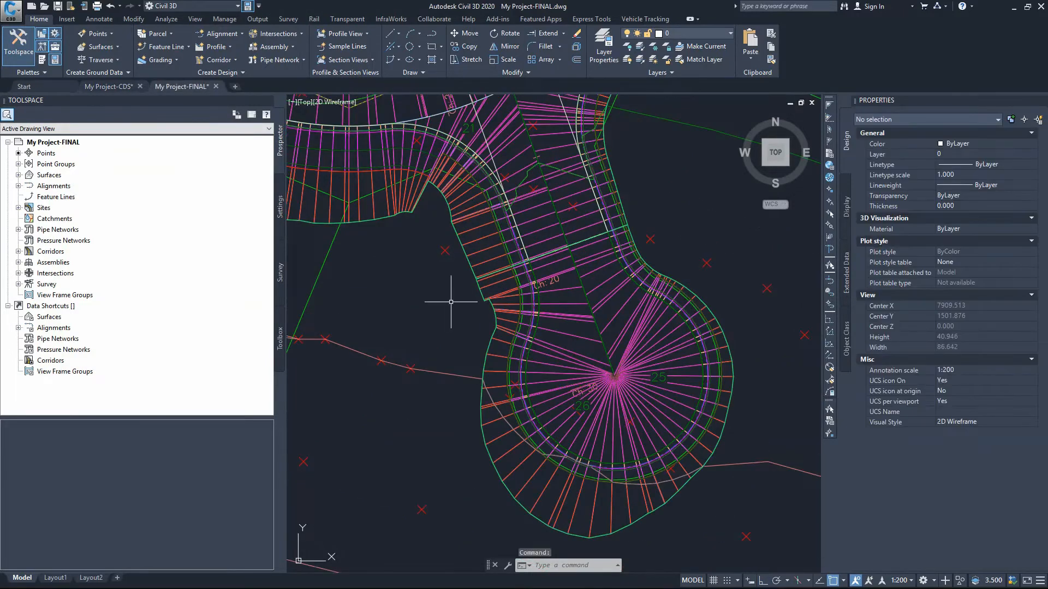
scroll(582, 334, "down", 2)
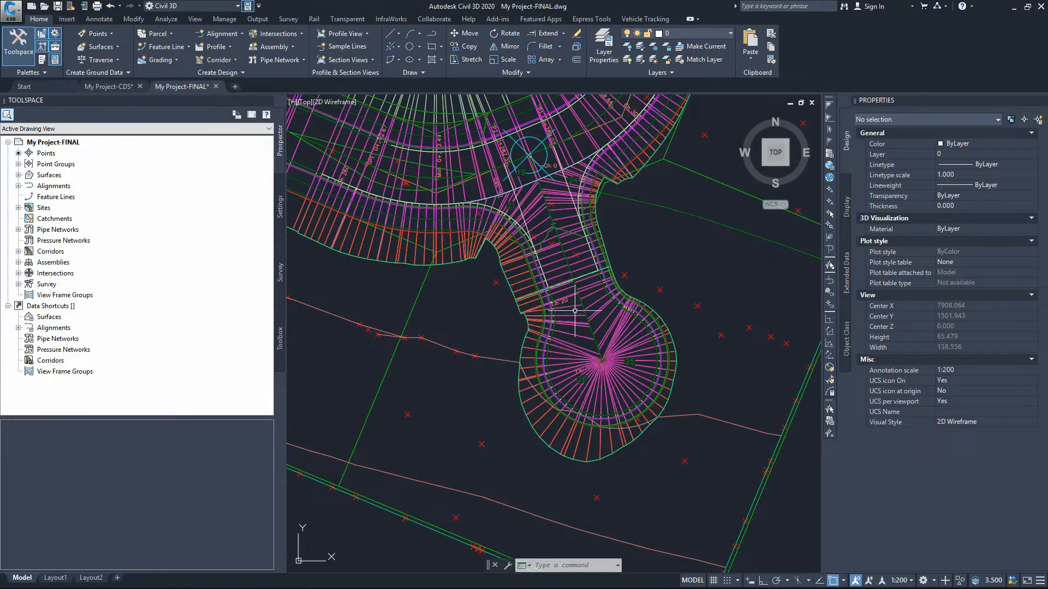
Inspect the one-sided road assemblies in My Project-FINAL, finishing with a view of the completed cul-de-sac
scroll(580, 285, "down", 10)
scroll(608, 221, "up", 12)
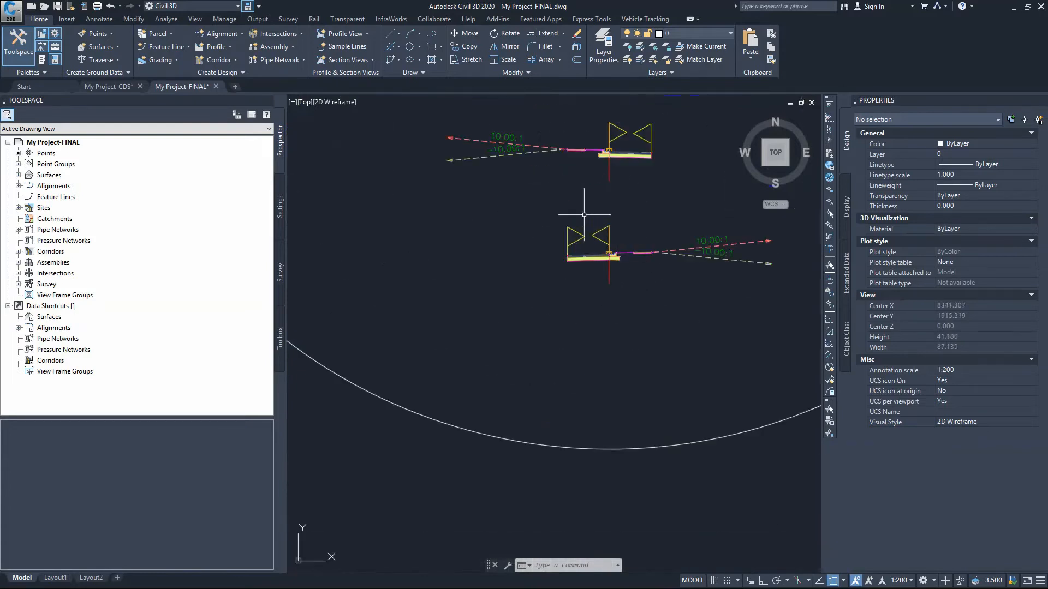
scroll(601, 222, "down", 10)
scroll(602, 223, "up", 8)
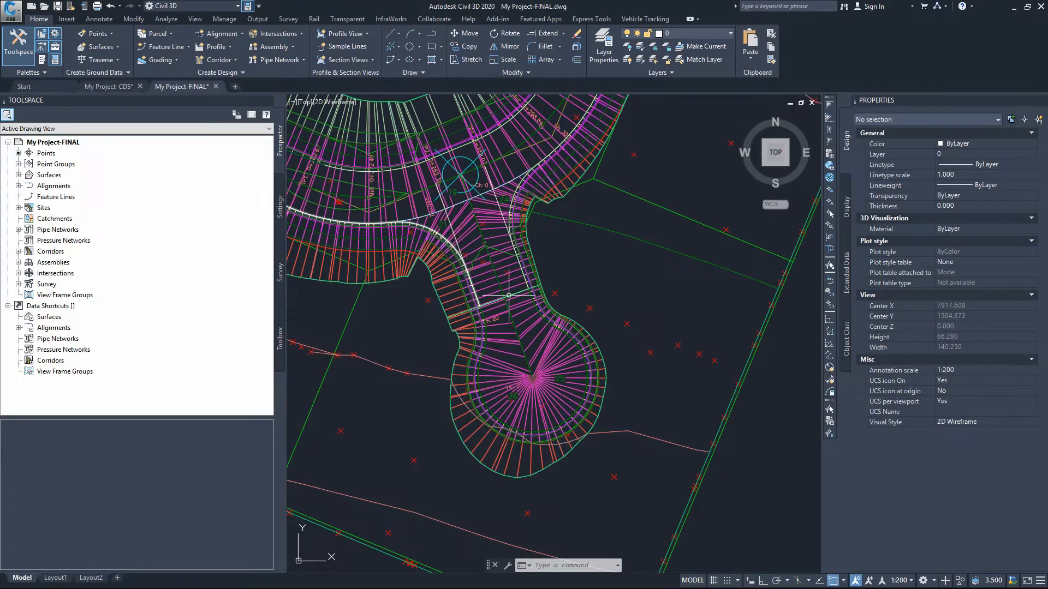
In My Project-CDS, check the cul-de-sac neck width with an aligned dimension between its two edge corners, without placing the dimension
key("ctrl+Tab")
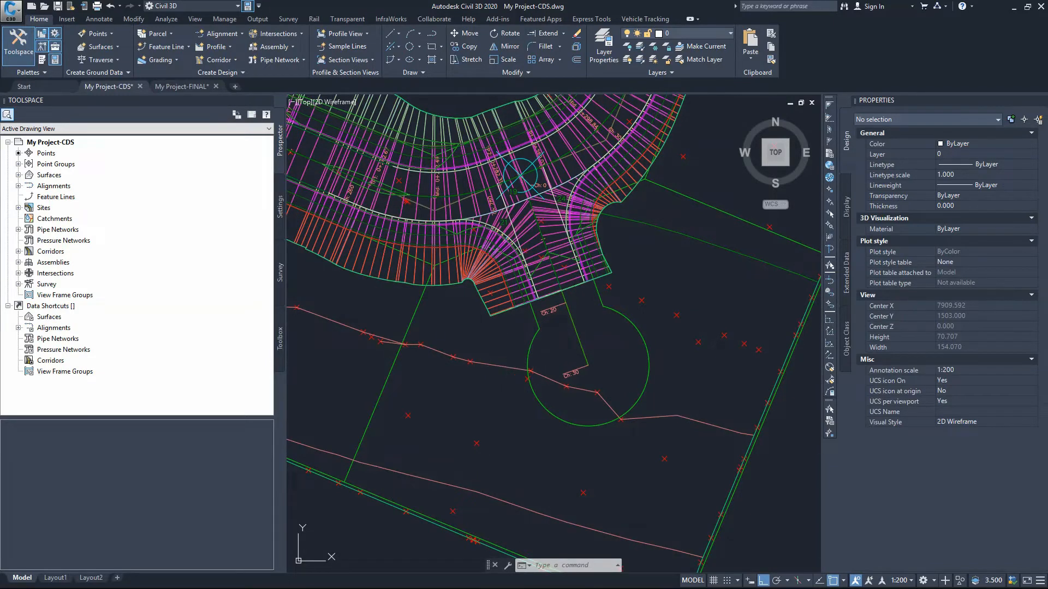
left_click(98, 19)
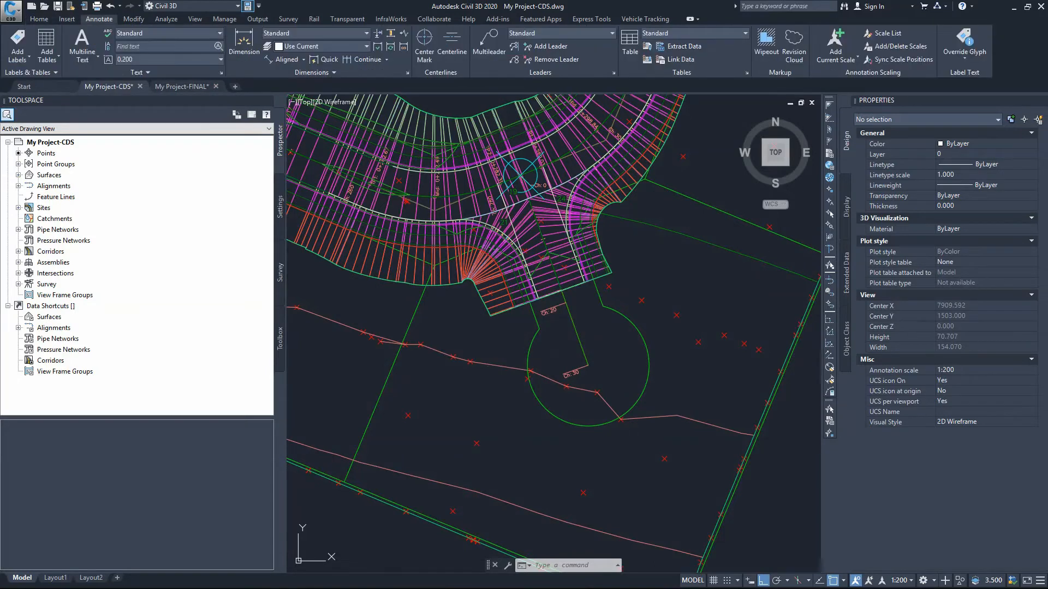
left_click(286, 59)
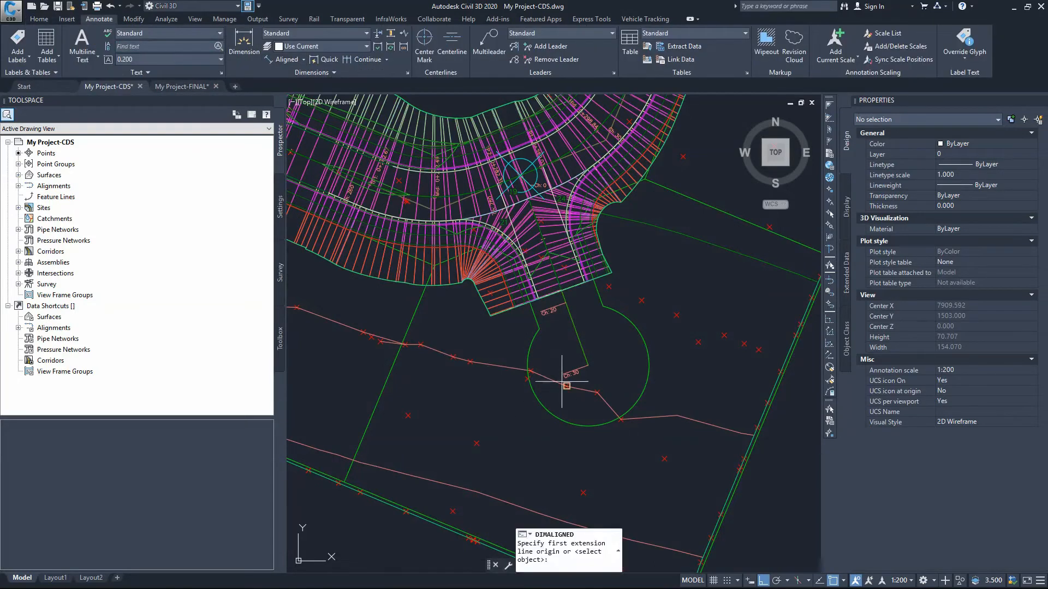
left_click(540, 327)
left_click(602, 306)
scroll(564, 311, "up", 5)
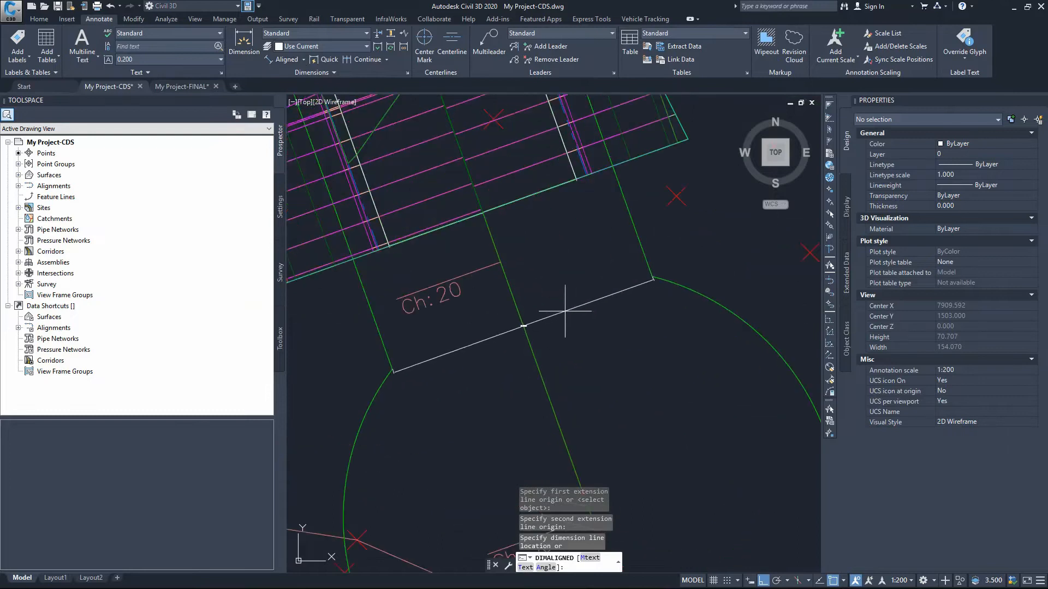
scroll(565, 311, "up", 5)
scroll(435, 326, "down", 6)
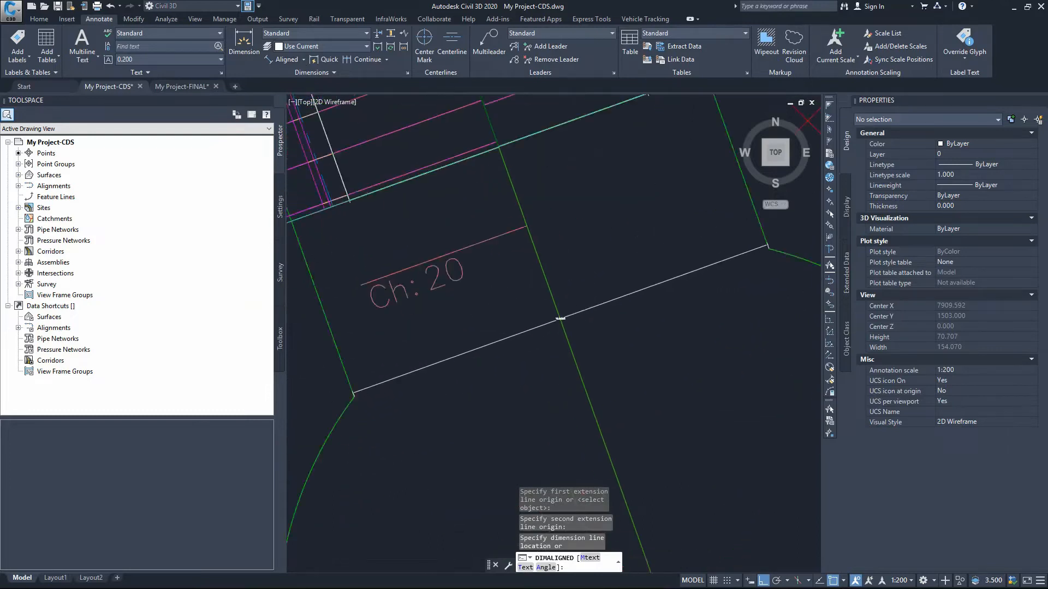
key("Escape")
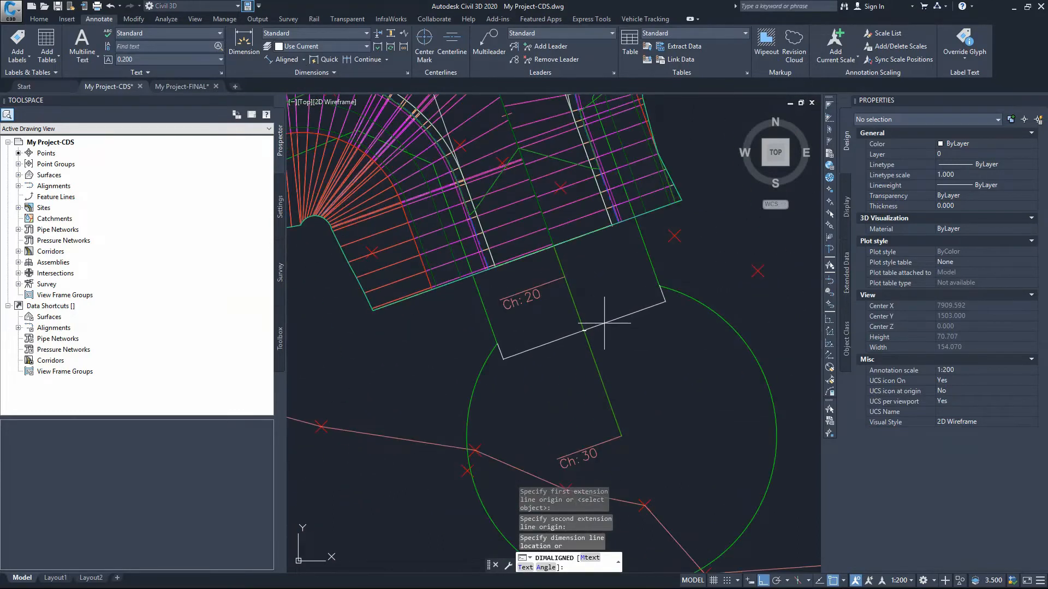
Copy the A1 General assembly straight up into the empty space above the circled group of assemblies
scroll(578, 311, "down", 5)
scroll(551, 295, "up", 4)
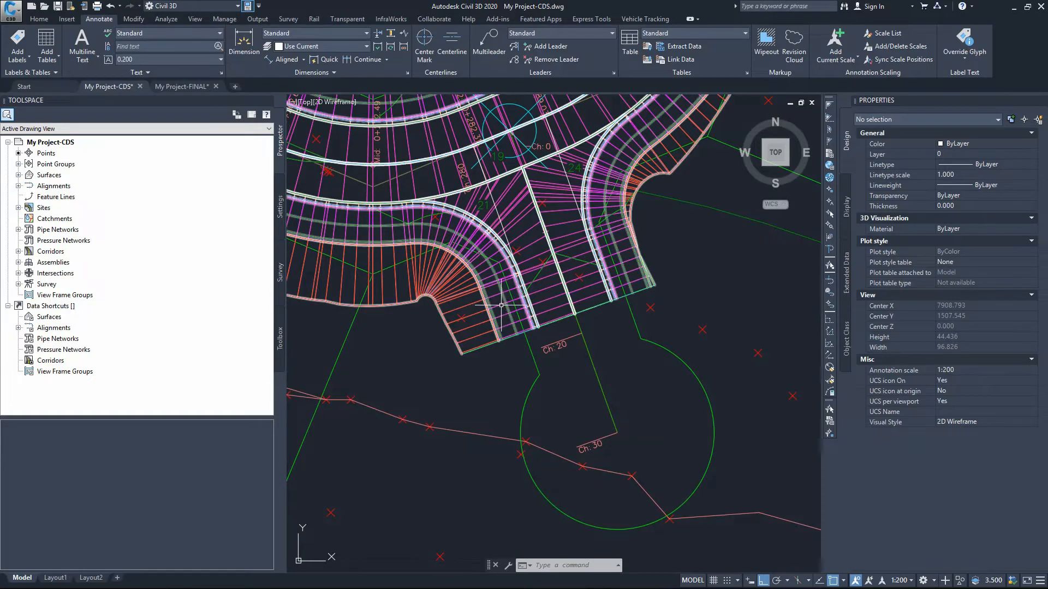
scroll(535, 273, "down", 17)
scroll(604, 200, "up", 5)
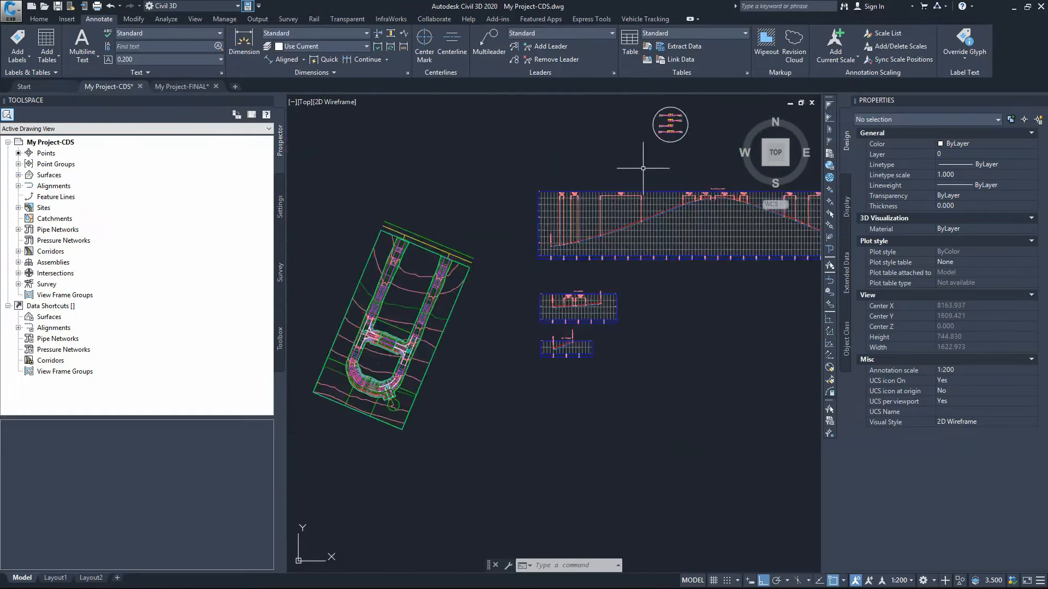
scroll(583, 244, "down", 7)
scroll(608, 209, "up", 11)
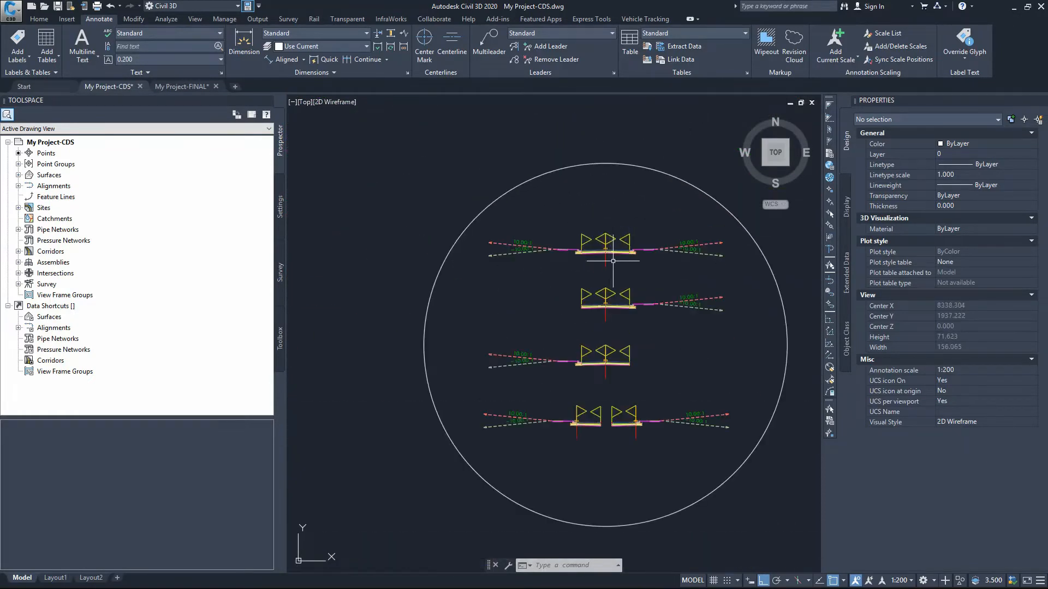
left_click(593, 267)
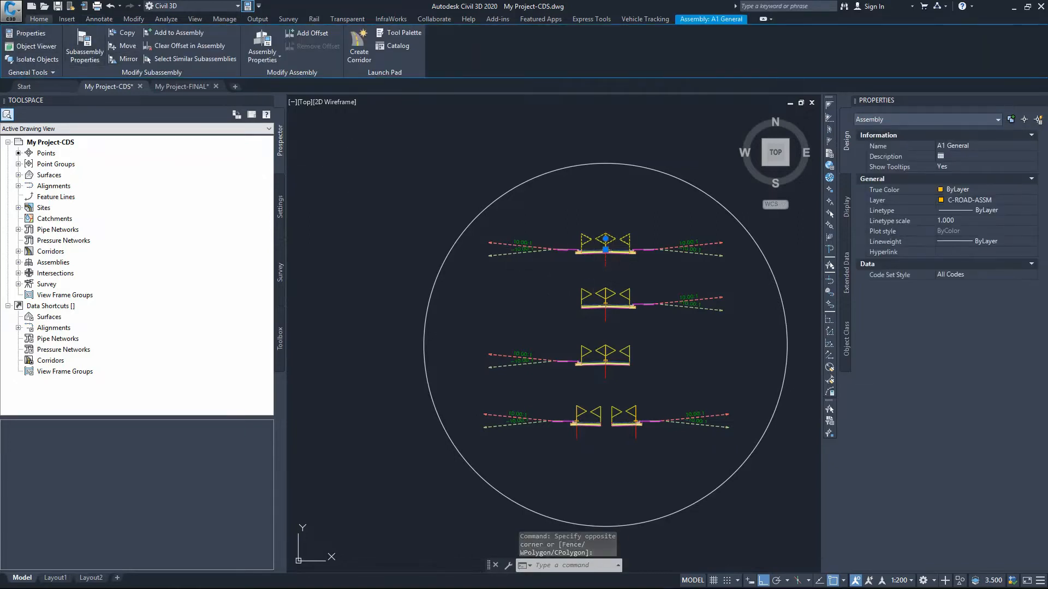
key("Escape")
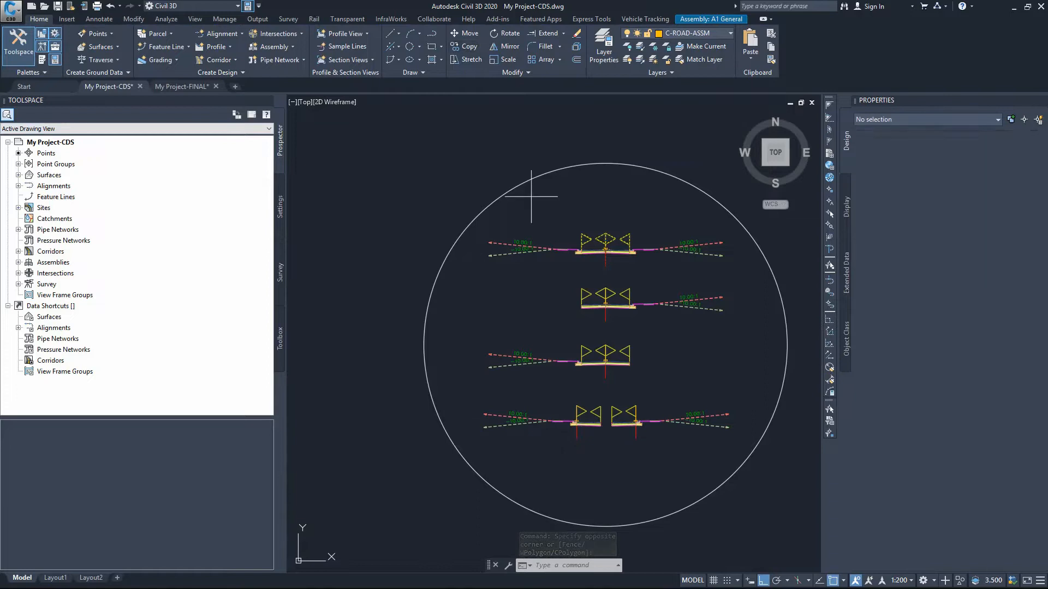
left_click(606, 262)
scroll(590, 299, "down", 4)
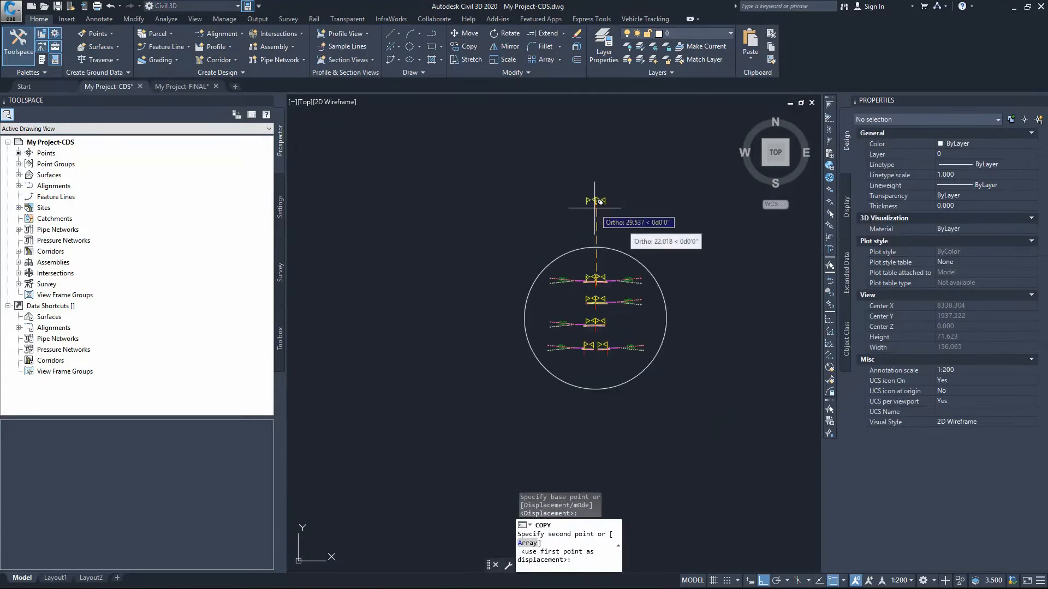
left_click(603, 197)
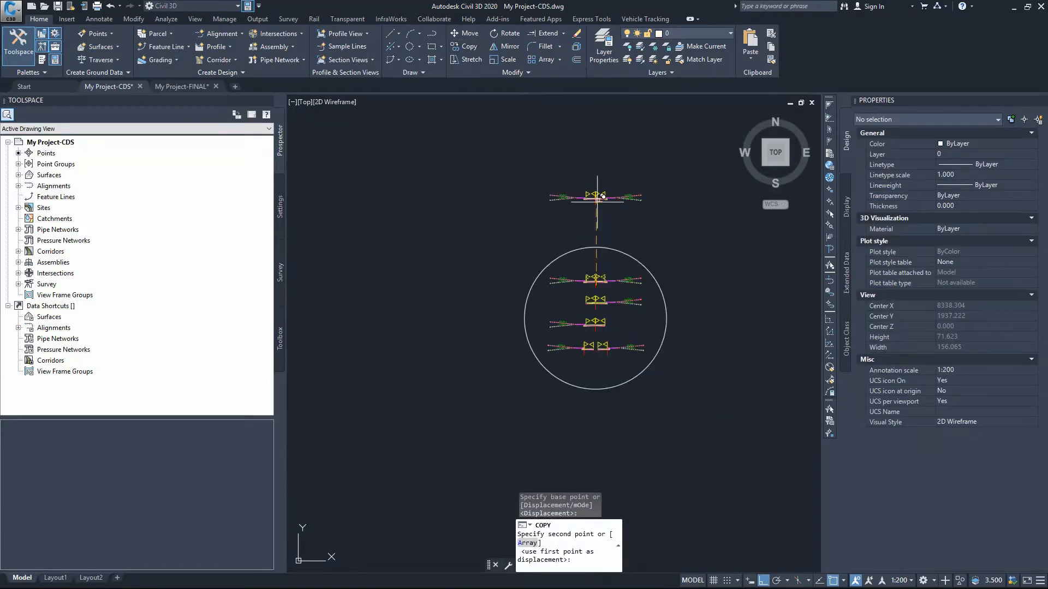
key("Escape")
Rename the copied assembly above the circle to A2 General
scroll(601, 203, "up", 4)
left_click(593, 202)
left_click(582, 198)
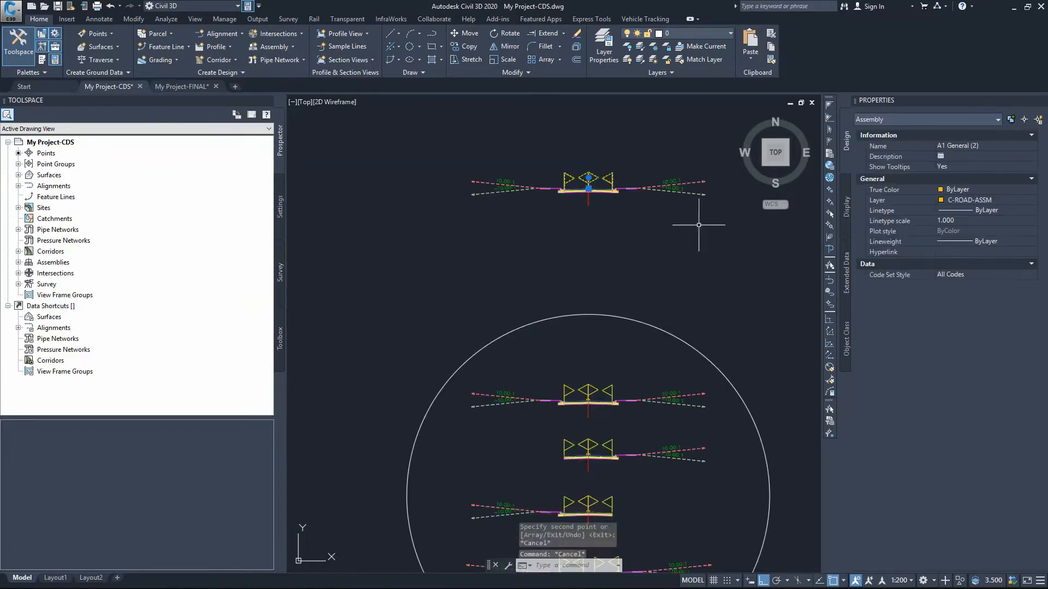
left_click(965, 147)
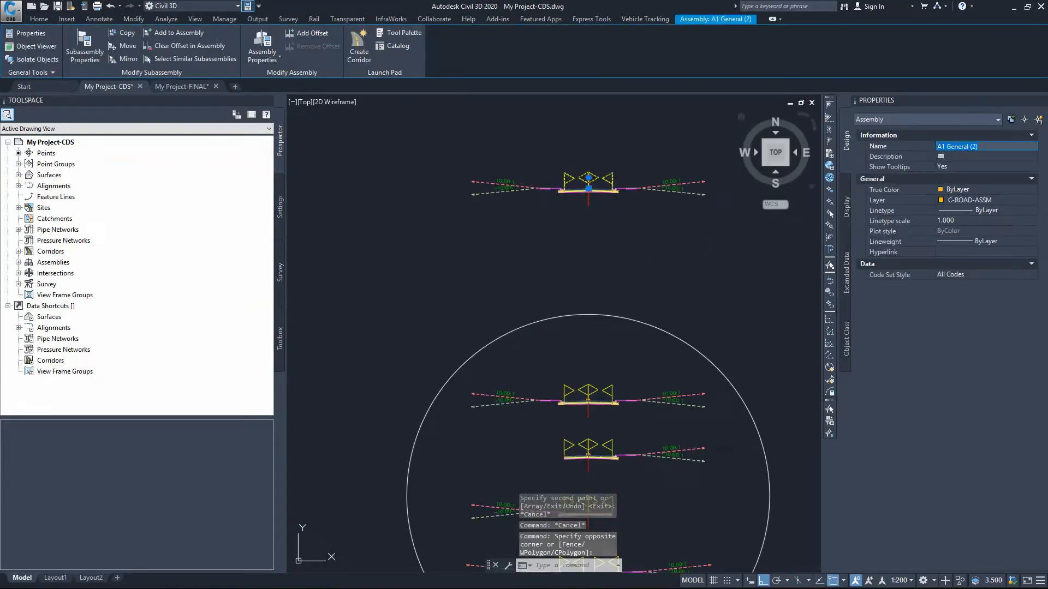
type("A2")
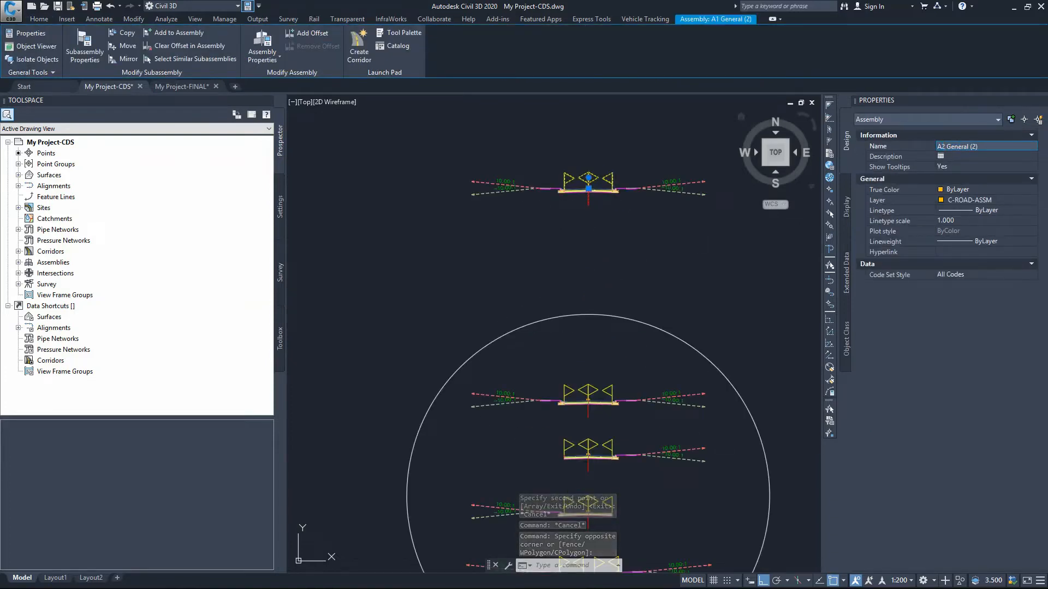
left_click_drag(969, 146, 978, 146)
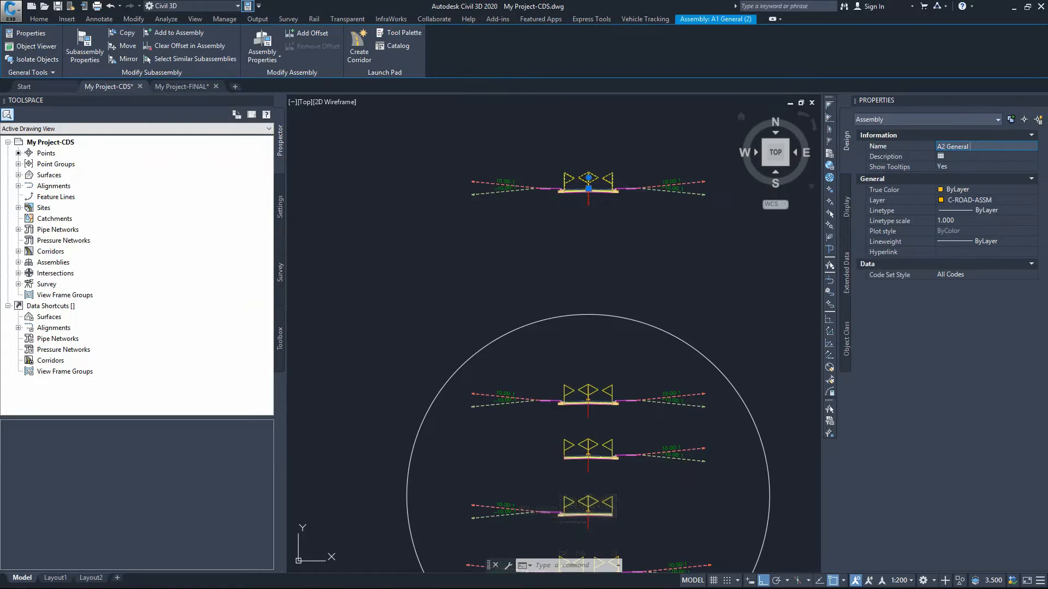
left_click(554, 227)
key("Escape")
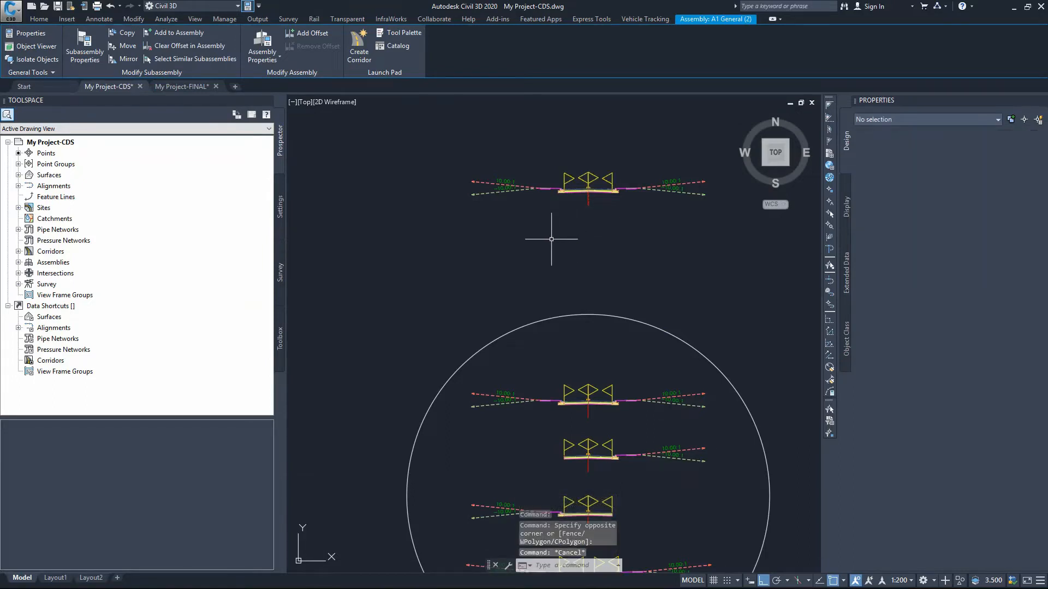
Dimension the full width of the A2 General assembly with an aligned dimension between its two daylight start points, placed above the section
left_click(589, 208)
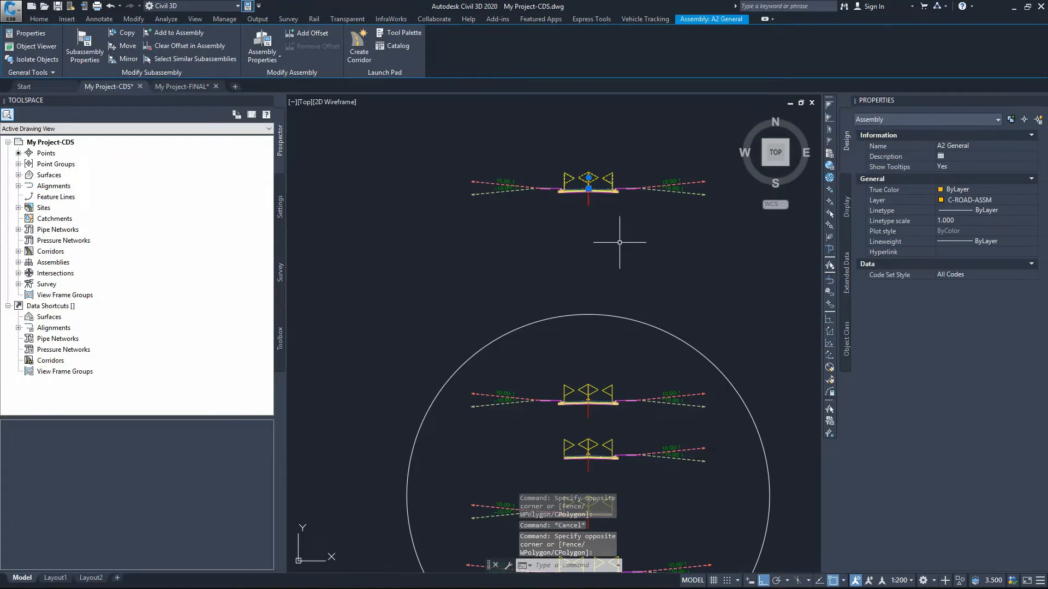
scroll(588, 189, "up", 2)
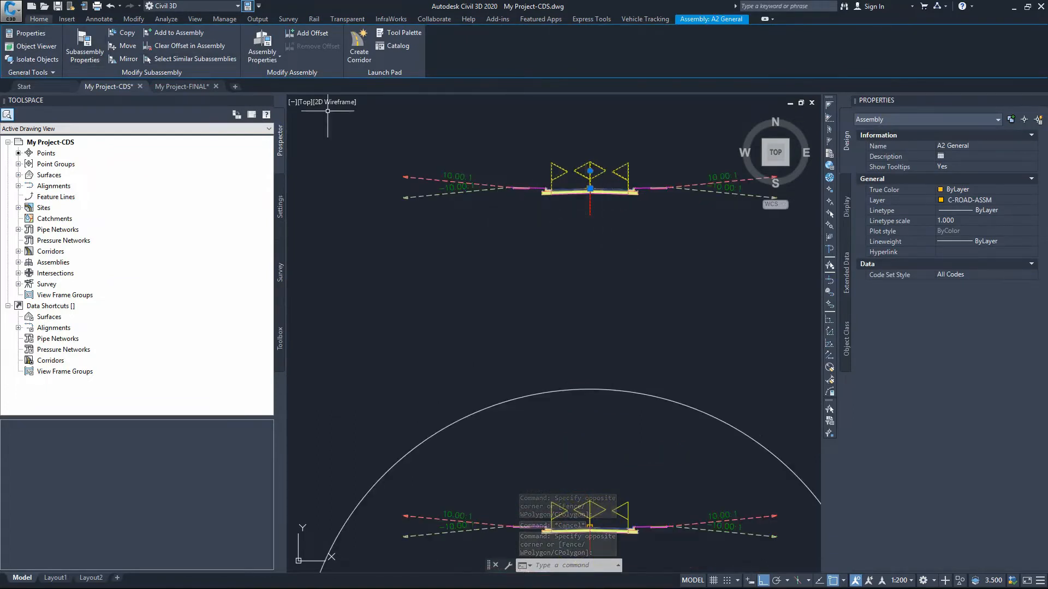
left_click(39, 19)
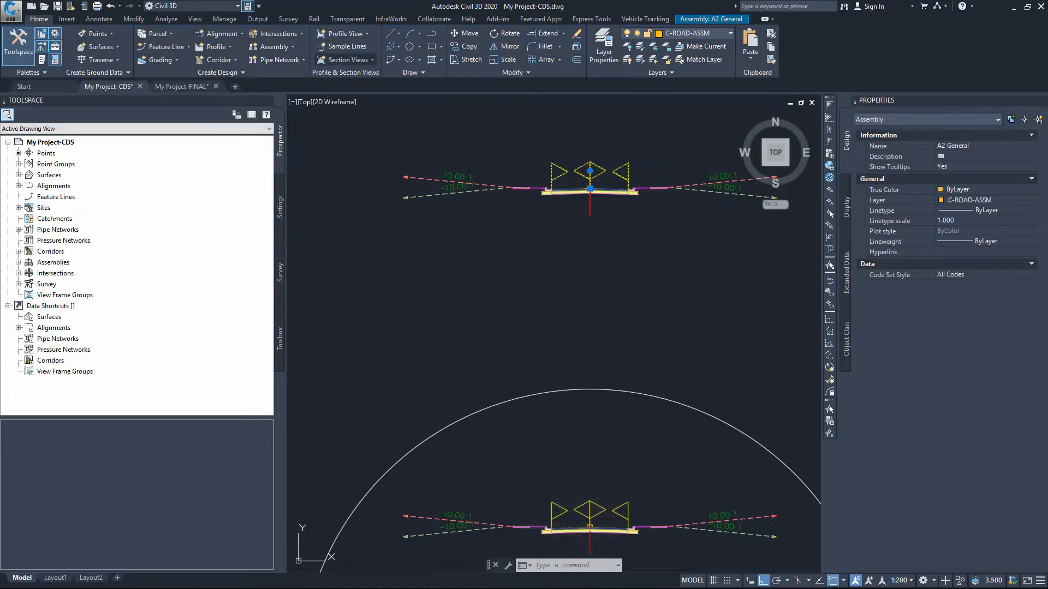
left_click(98, 19)
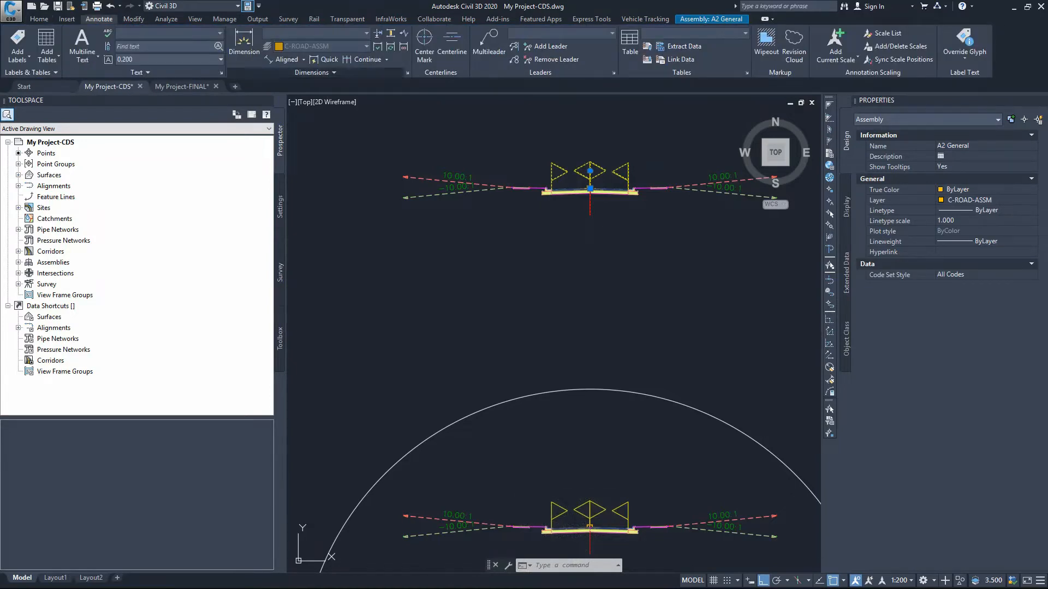
left_click(282, 59)
scroll(573, 188, "up", 8)
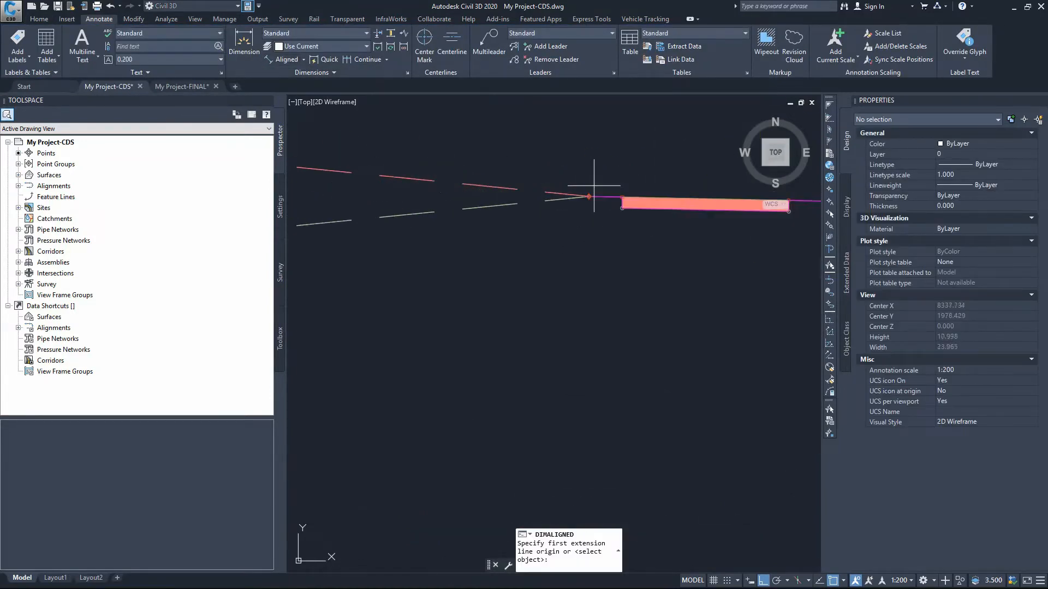
left_click(588, 196)
scroll(355, 227, "down", 7)
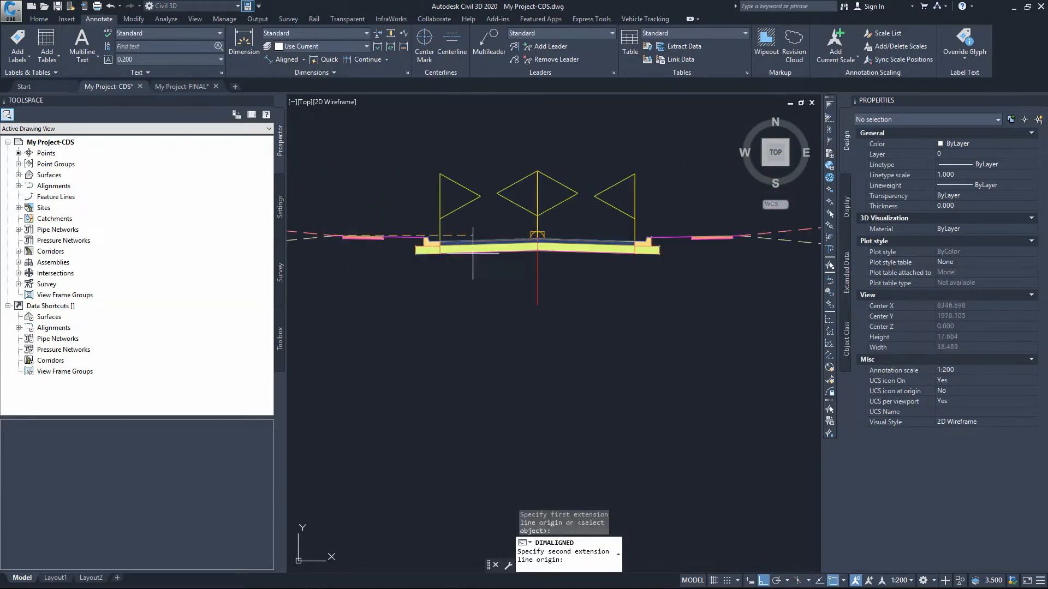
scroll(750, 238, "up", 8)
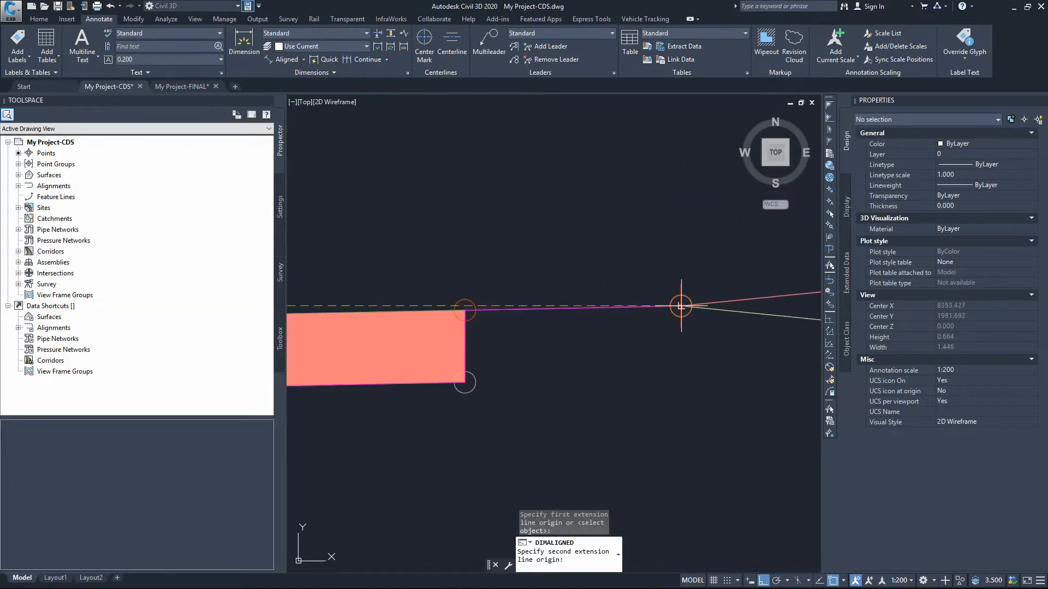
left_click(680, 305)
scroll(668, 228, "down", 7)
left_click(463, 148)
scroll(462, 143, "up", 4)
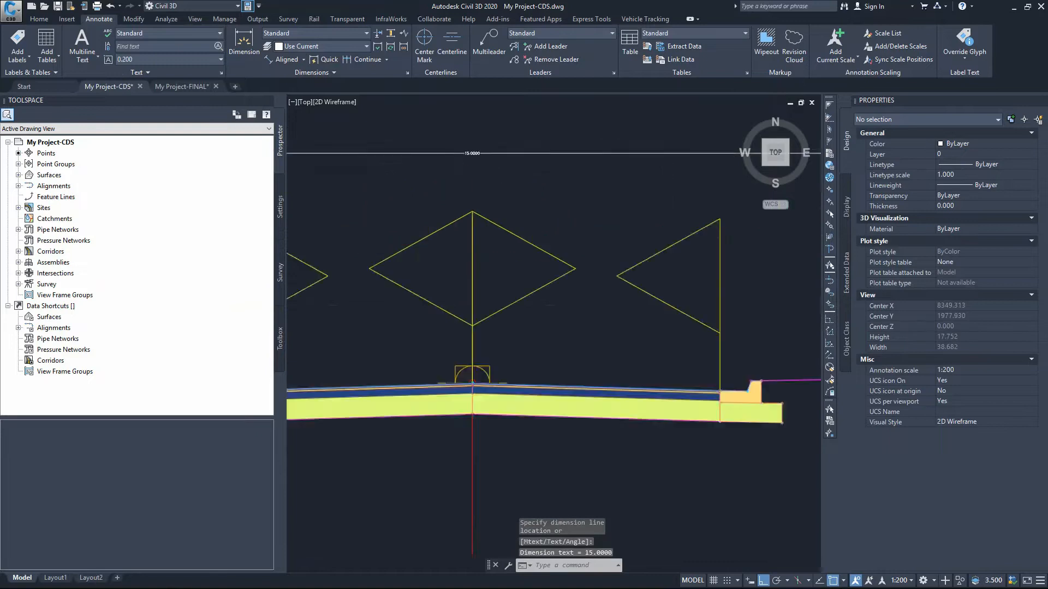
scroll(540, 175, "down", 6)
scroll(540, 166, "down", 5)
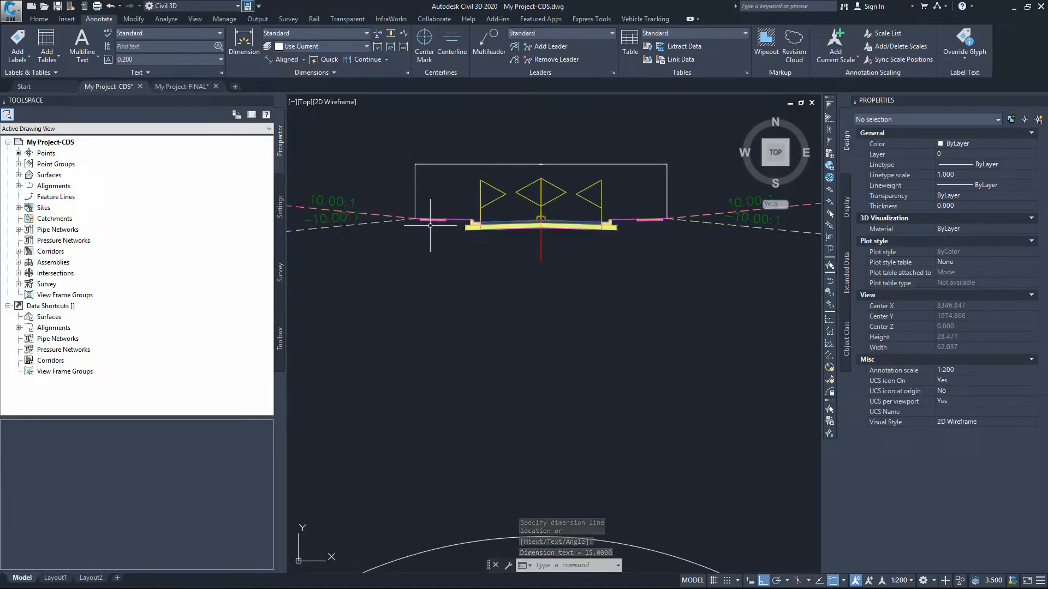
Set both UrbanSidewalk subassemblies of A2 General to 0 m inside boulevard, 1 m sidewalk and 0 m outside boulevard width
scroll(443, 239, "up", 6)
scroll(456, 241, "down", 2)
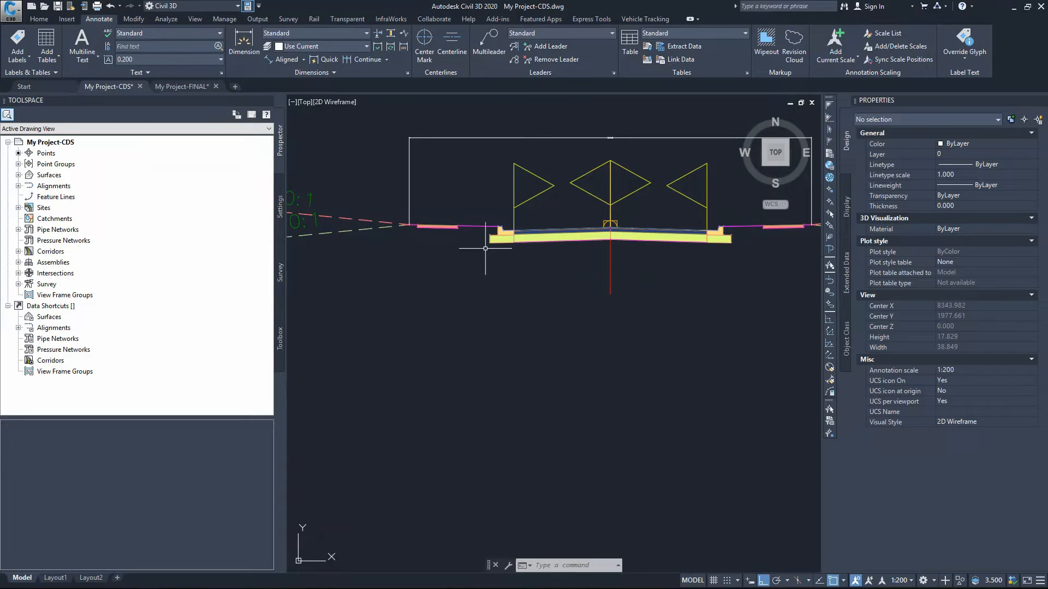
scroll(475, 239, "down", 4)
scroll(605, 250, "up", 4)
left_click(566, 212)
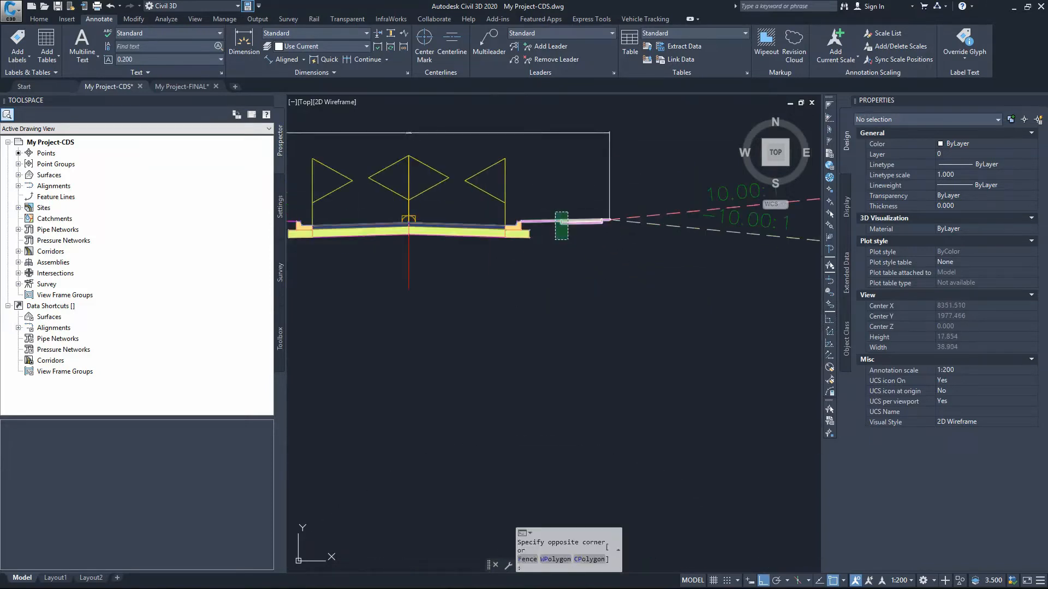
left_click(553, 237)
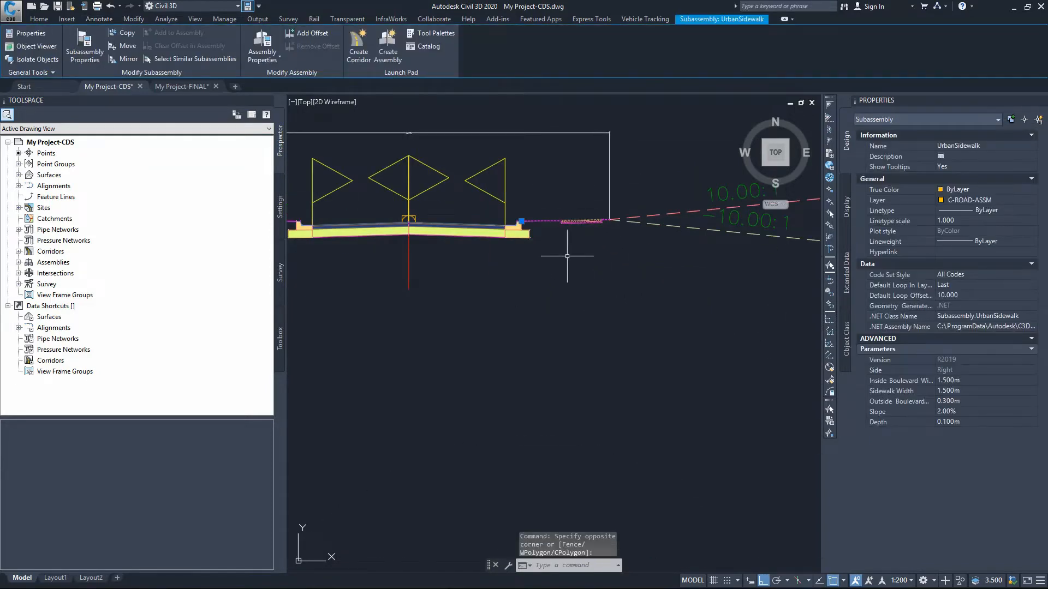
scroll(621, 261, "down", 2)
left_click(420, 224)
left_click(407, 241)
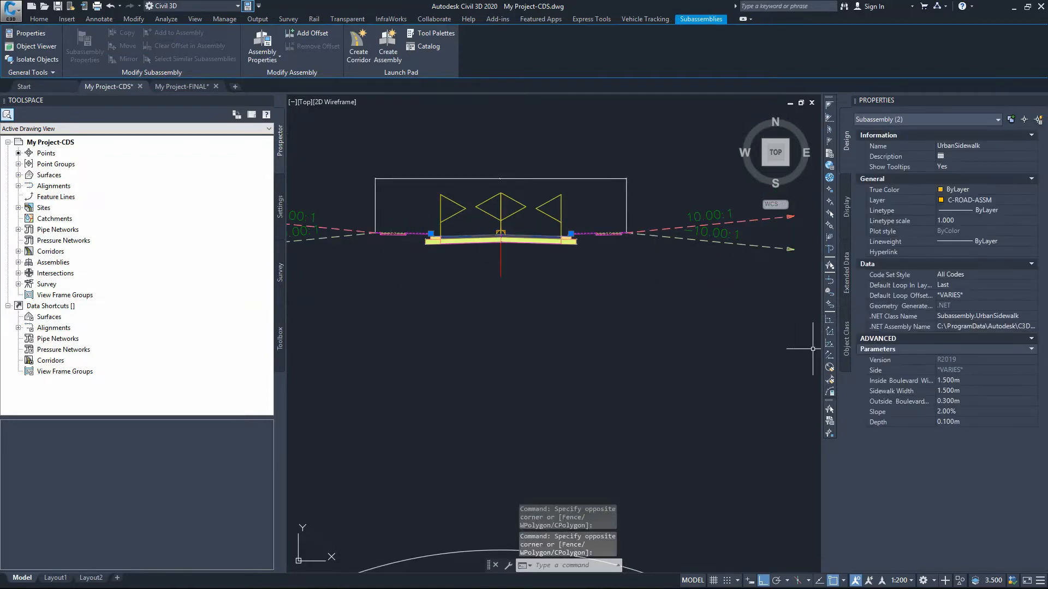
left_click(971, 380)
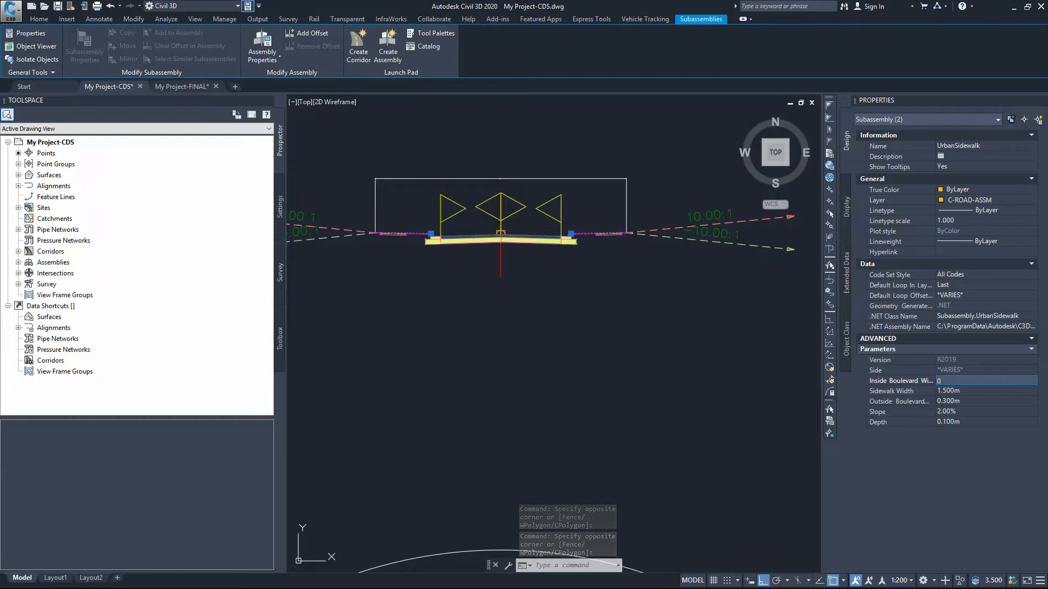
type("0")
key("Tab")
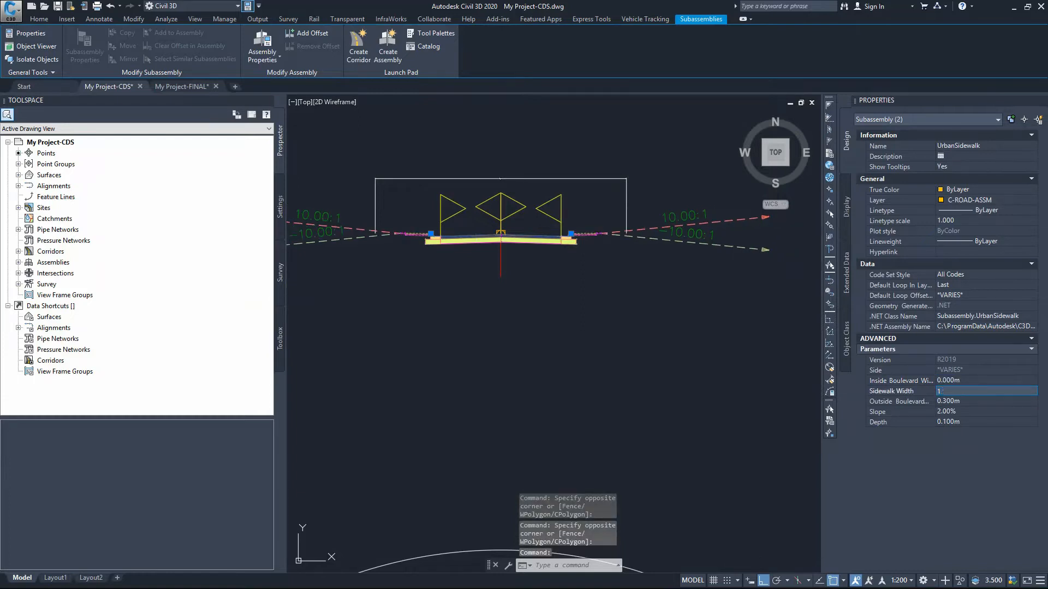
key("Tab")
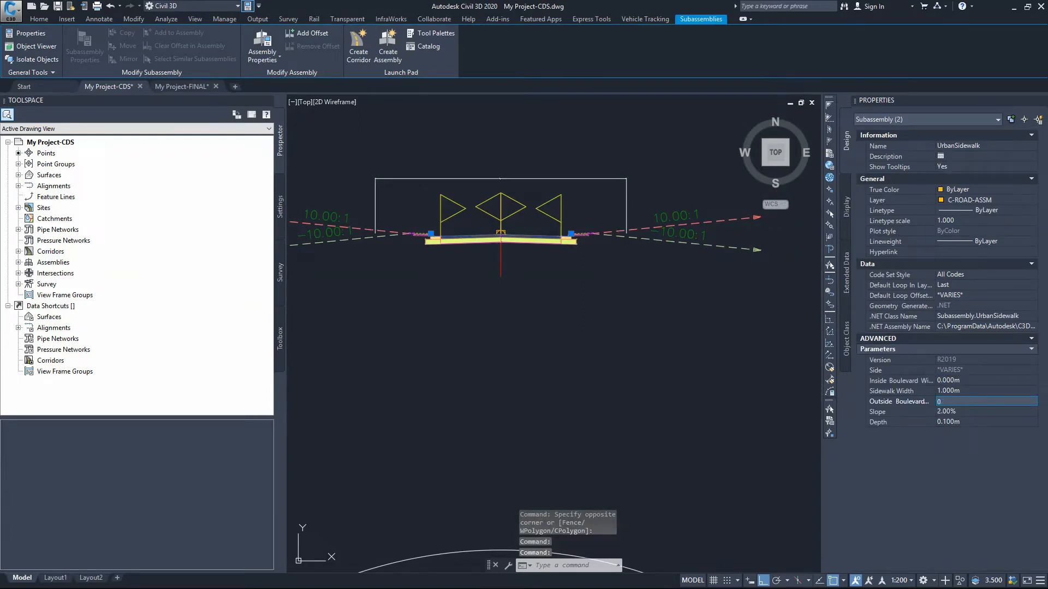
key("Tab")
key("Escape")
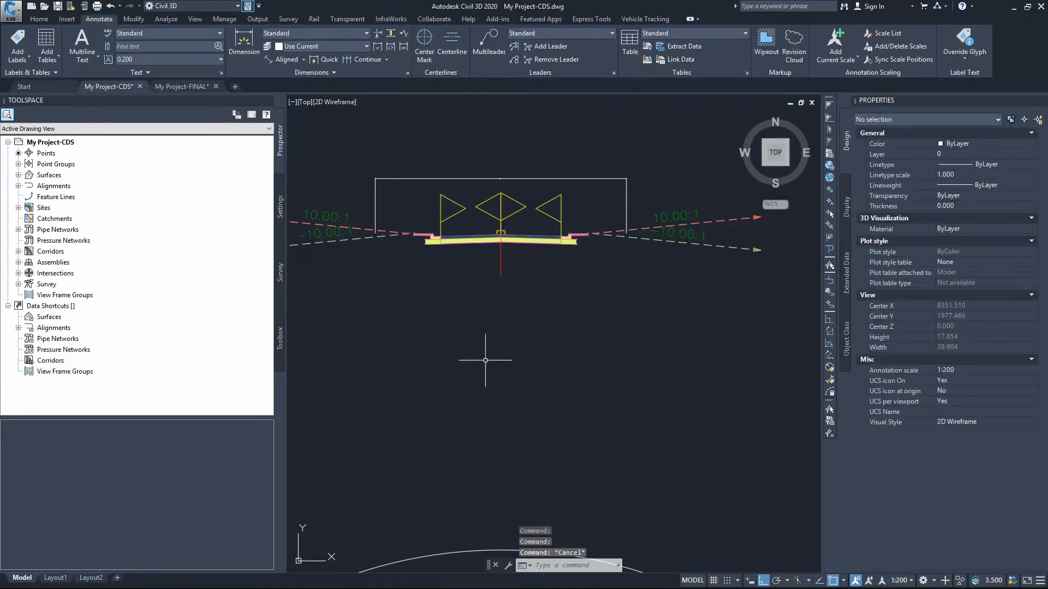
Move the left DaylightGeneral subassembly of A2 General onto the upper outer corner of the left sidewalk
scroll(401, 229, "up", 3)
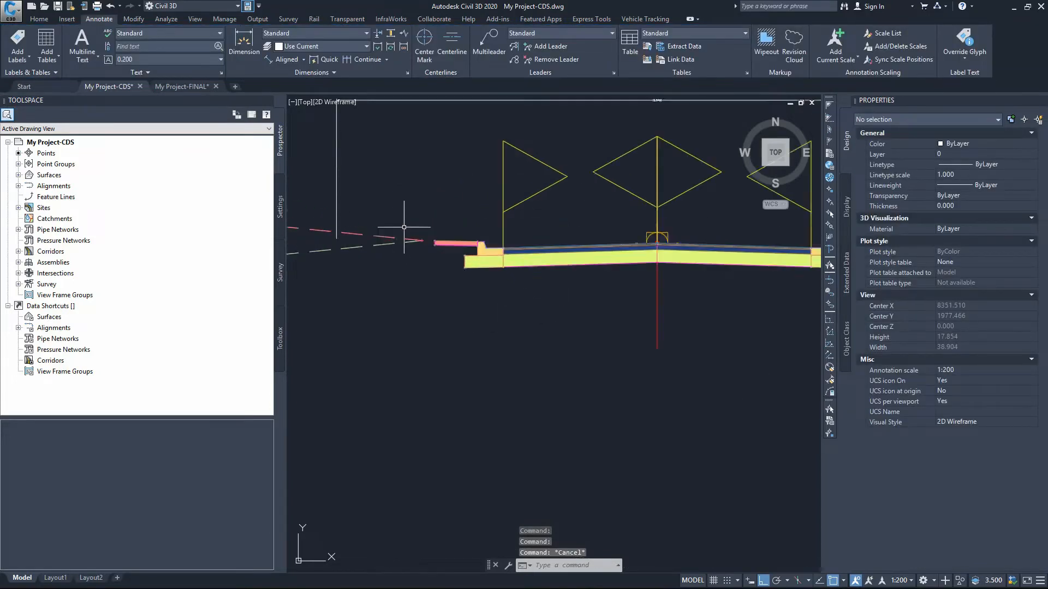
left_click(434, 237)
left_click(411, 275)
scroll(445, 247, "up", 3)
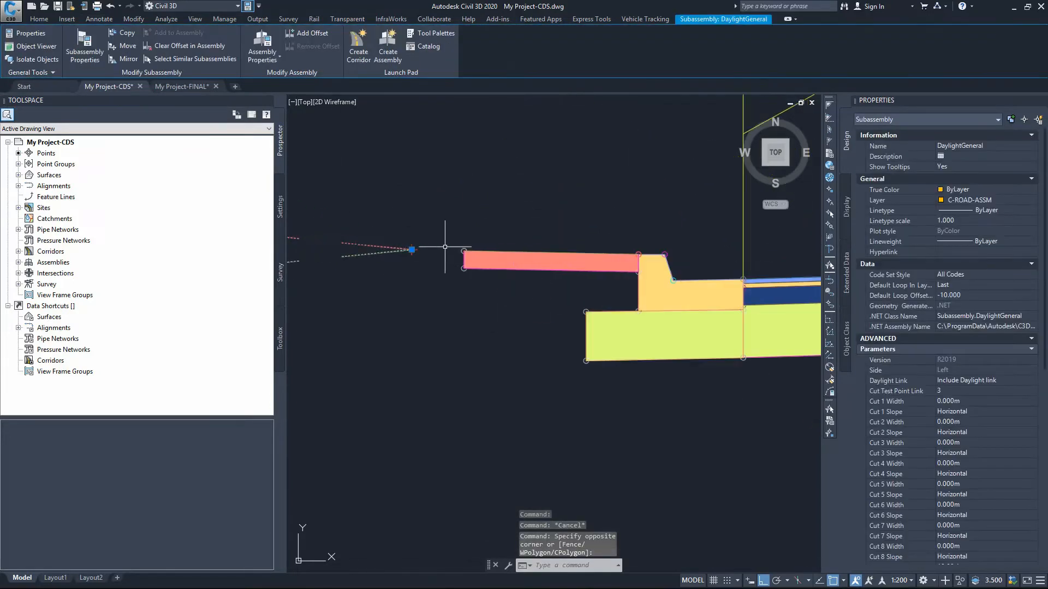
left_click(412, 249)
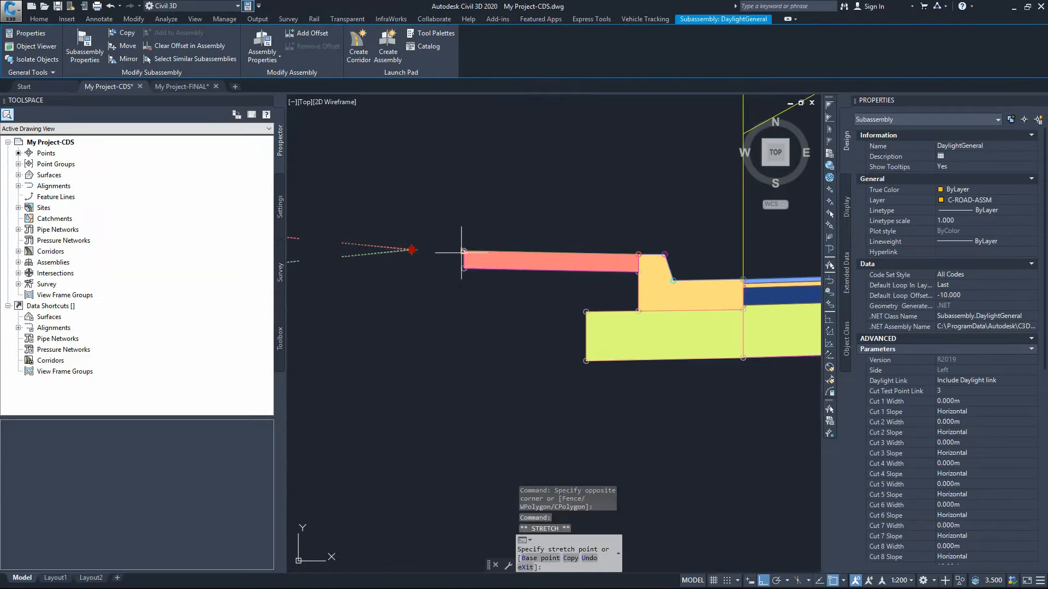
scroll(525, 251, "down", 5)
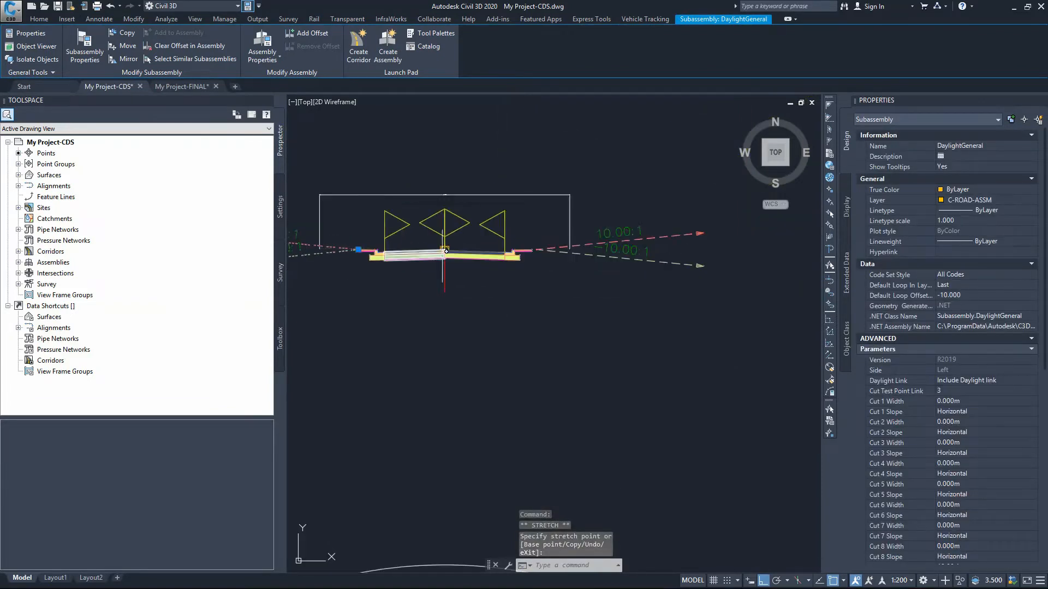
Move the right DaylightGeneral subassembly onto the upper outer corner of the right sidewalk and check the left connection
scroll(546, 244, "up", 6)
left_click(611, 222)
left_click(577, 268)
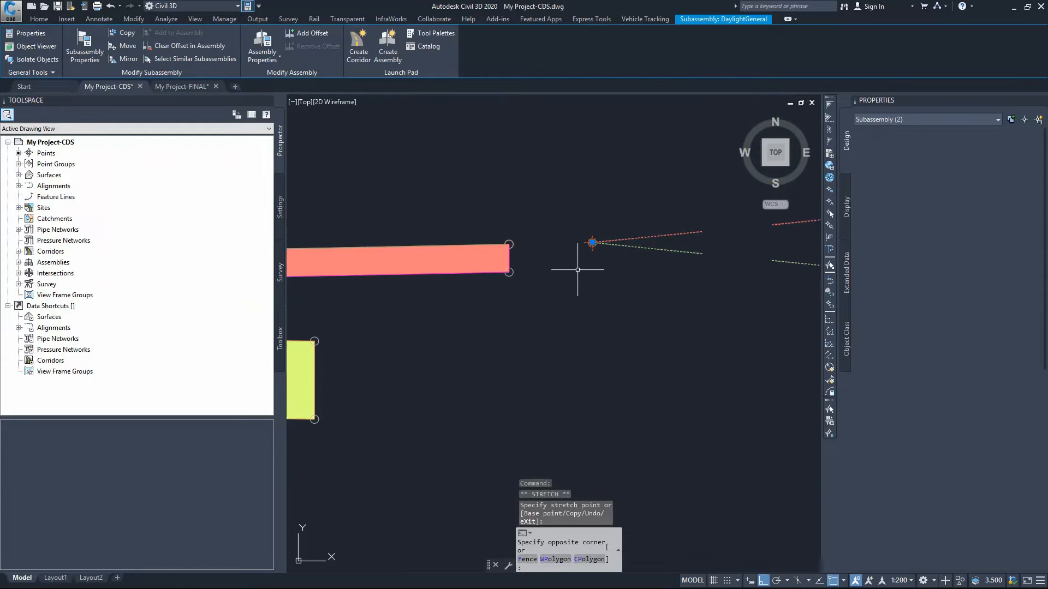
left_click(592, 242)
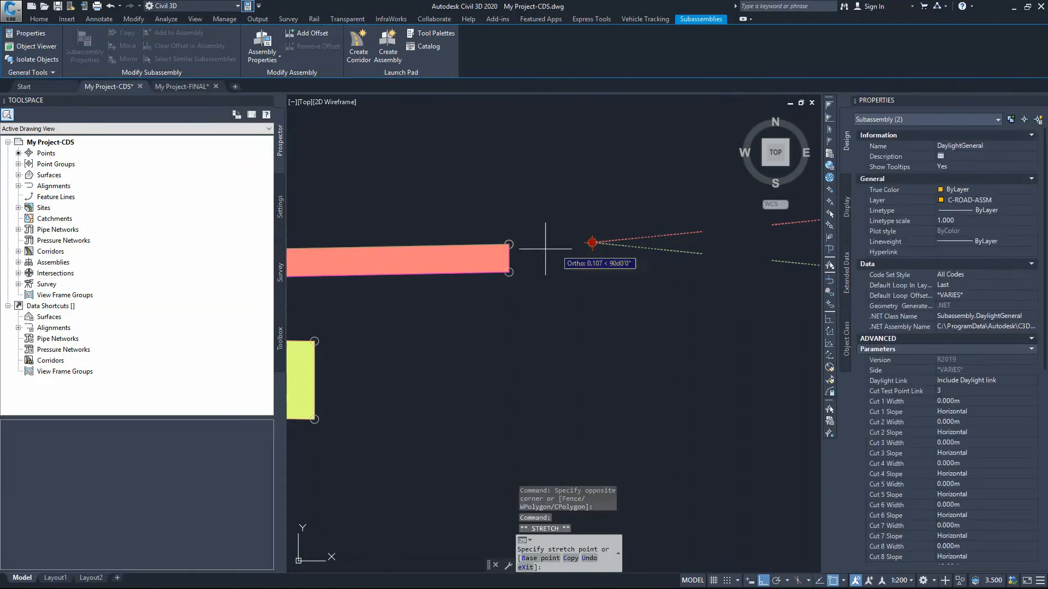
left_click(509, 243)
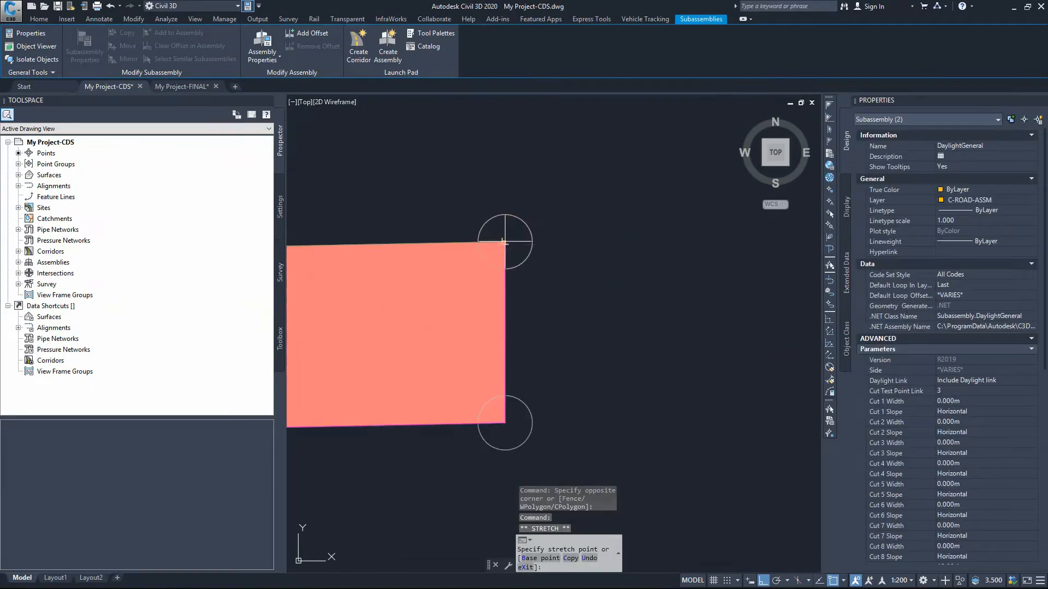
left_click(505, 241)
scroll(662, 230, "down", 12)
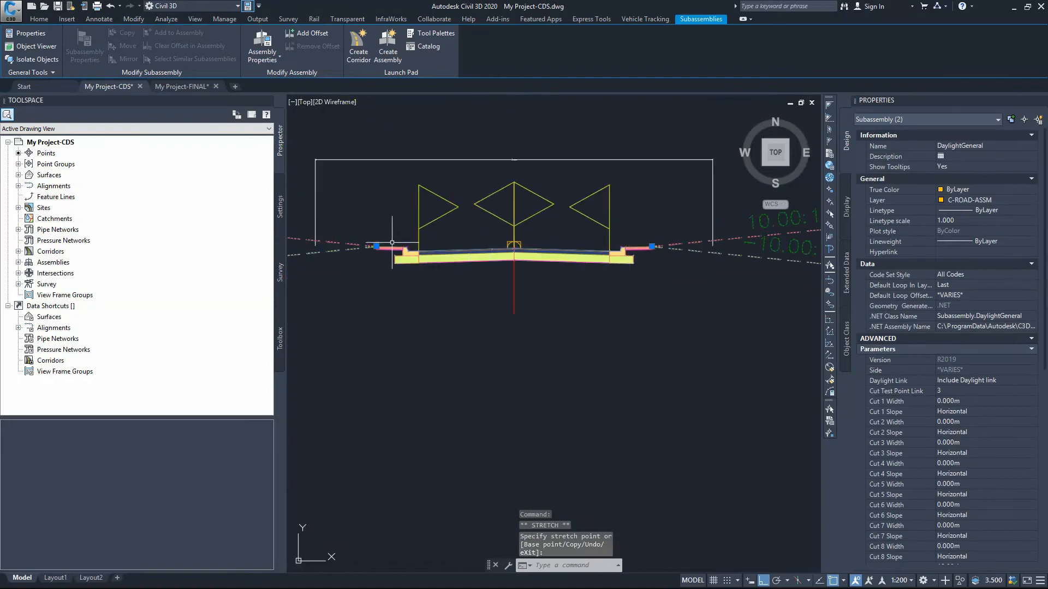
scroll(392, 242, "up", 12)
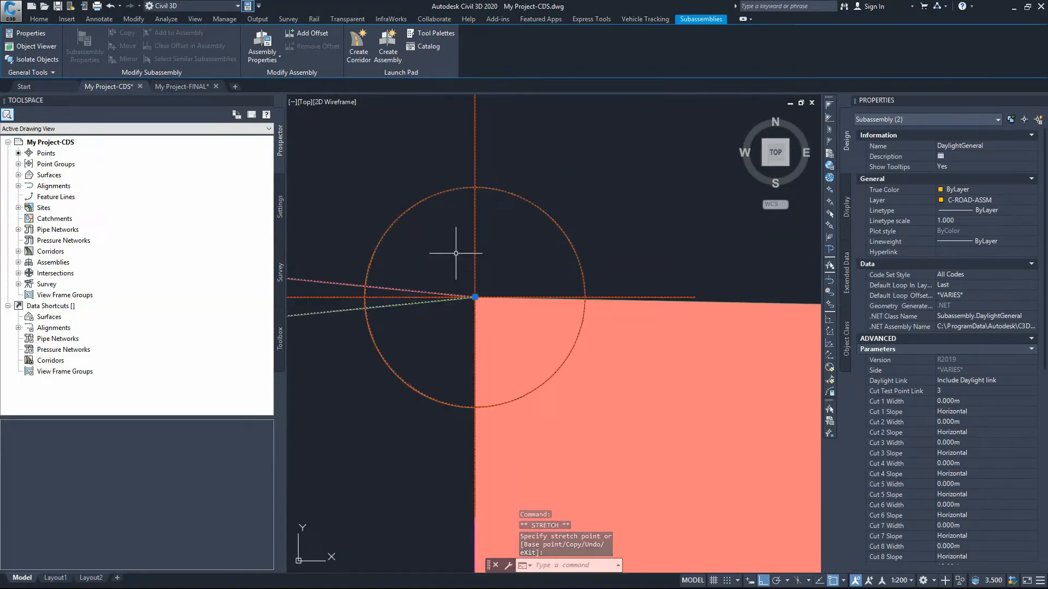
scroll(458, 256, "down", 12)
key("Escape")
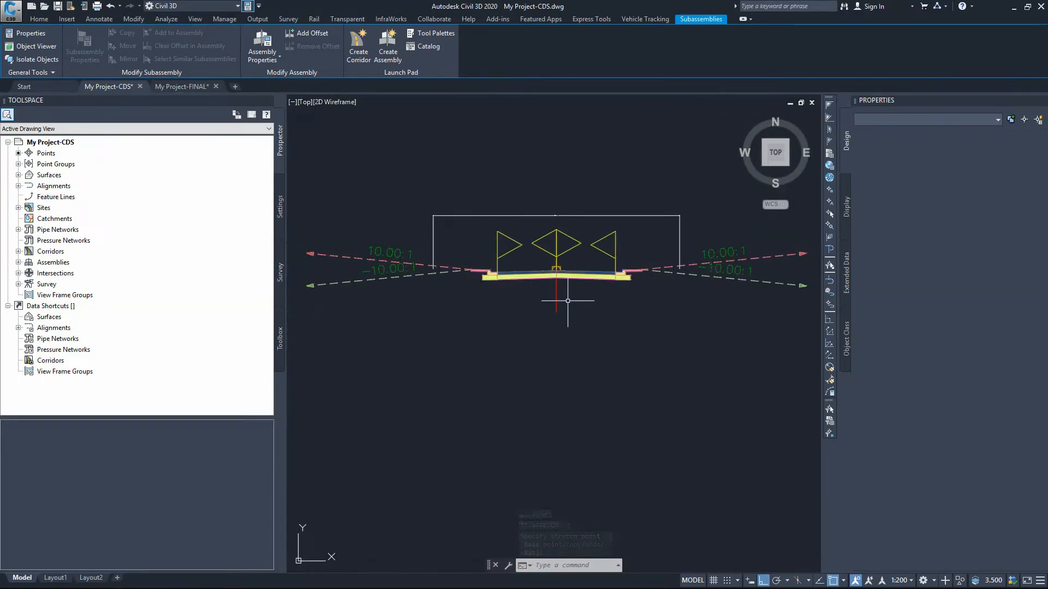
Set the width of both LaneSuperelevationAOR subassemblies in A2 General to 3.4 m
left_click(595, 264)
left_click(587, 284)
left_click(526, 264)
left_click(517, 306)
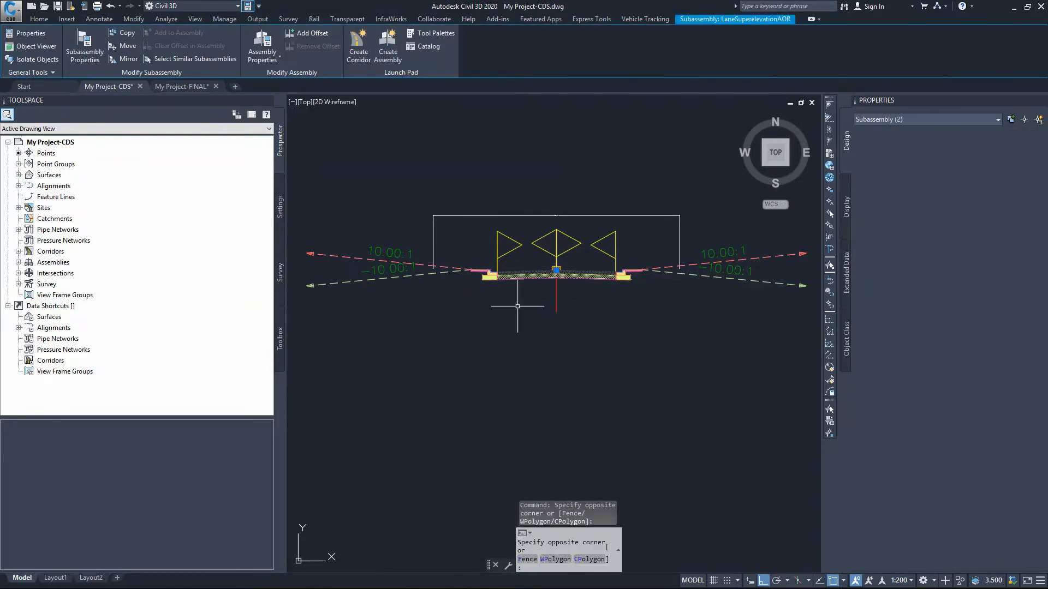
left_click(961, 412)
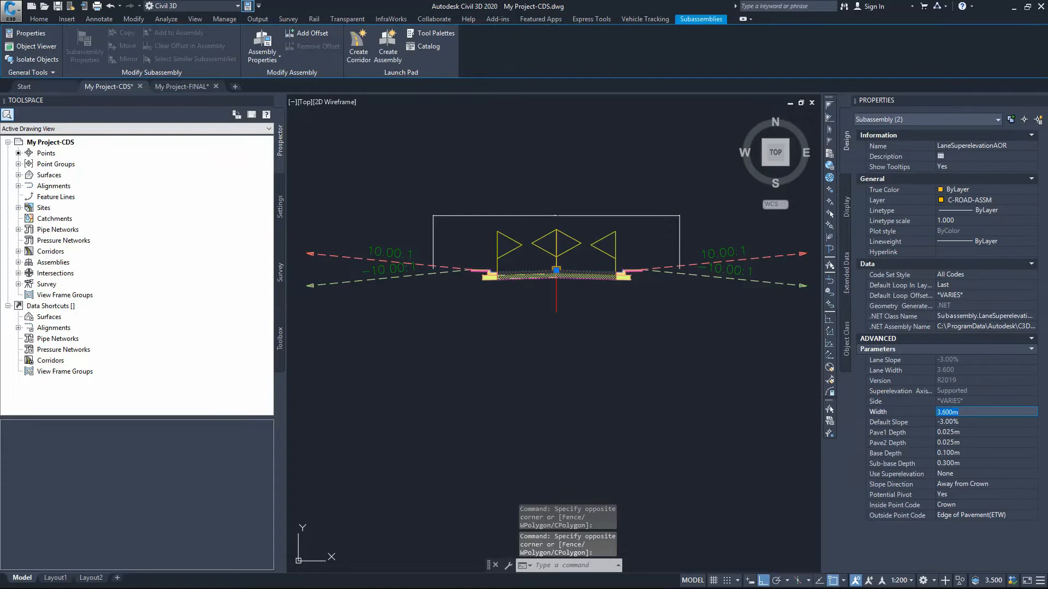
type("3.4")
key("Tab")
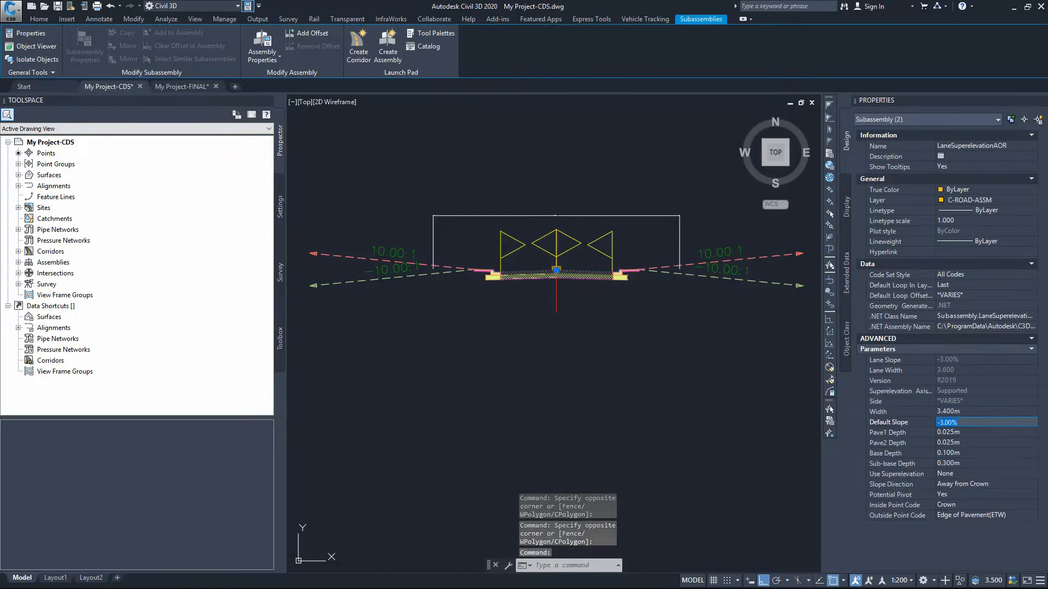
key("Escape")
Stretch both extension points of the aligned dimension to the outer upper corners of the A2 General sidewalks to measure the overall width
left_click(684, 238)
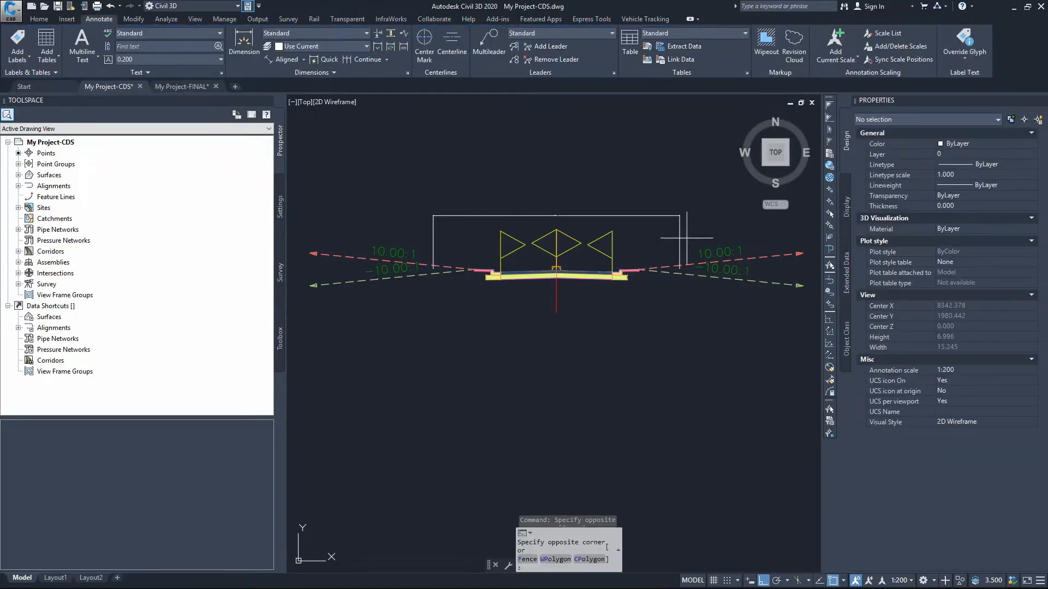
left_click(662, 250)
left_click(679, 269)
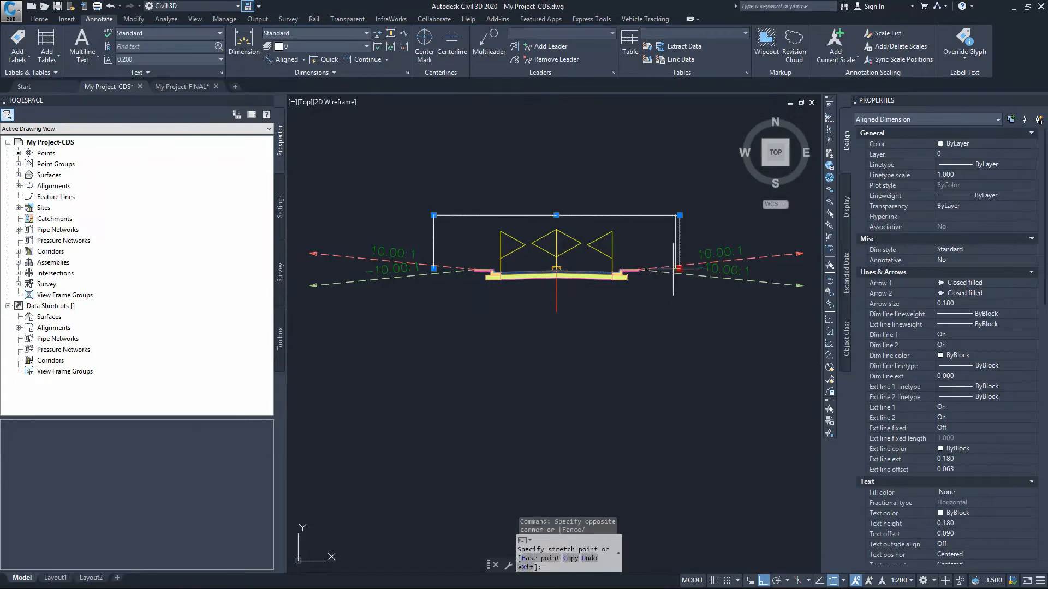
scroll(677, 270, "up", 5)
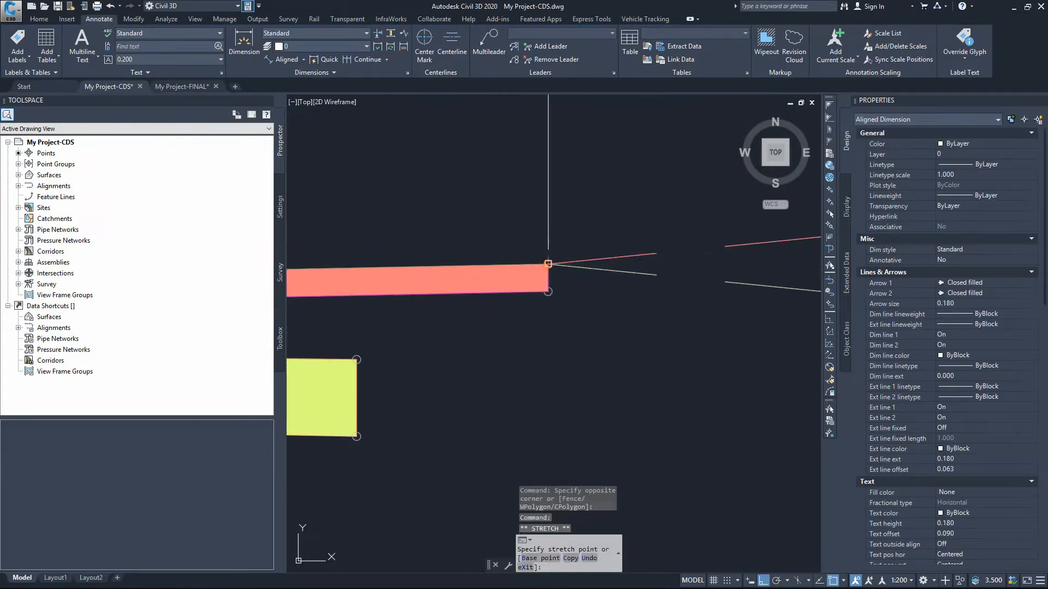
scroll(568, 297, "down", 5)
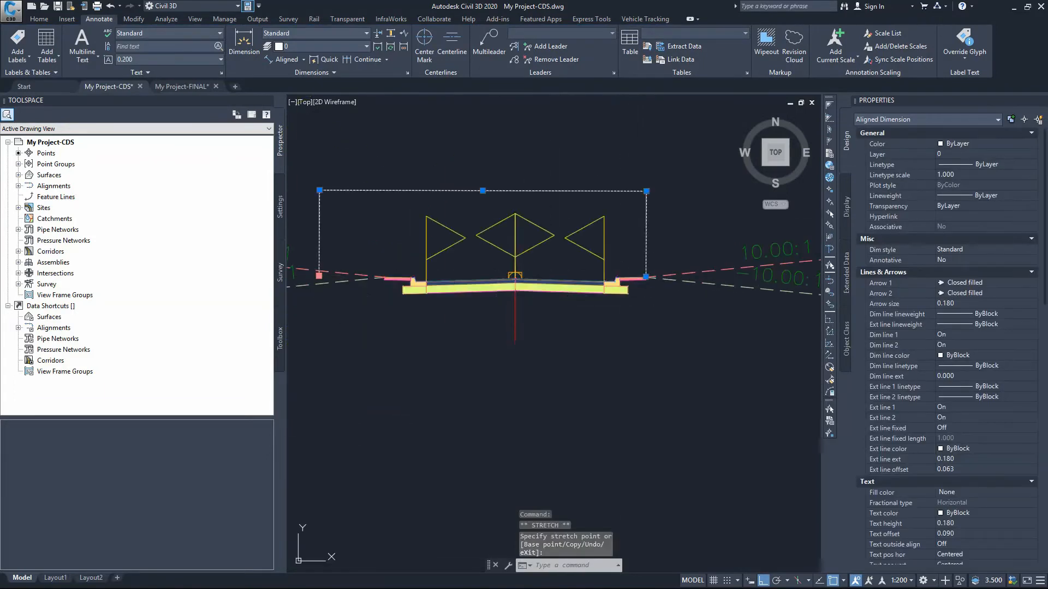
scroll(489, 303, "up", 6)
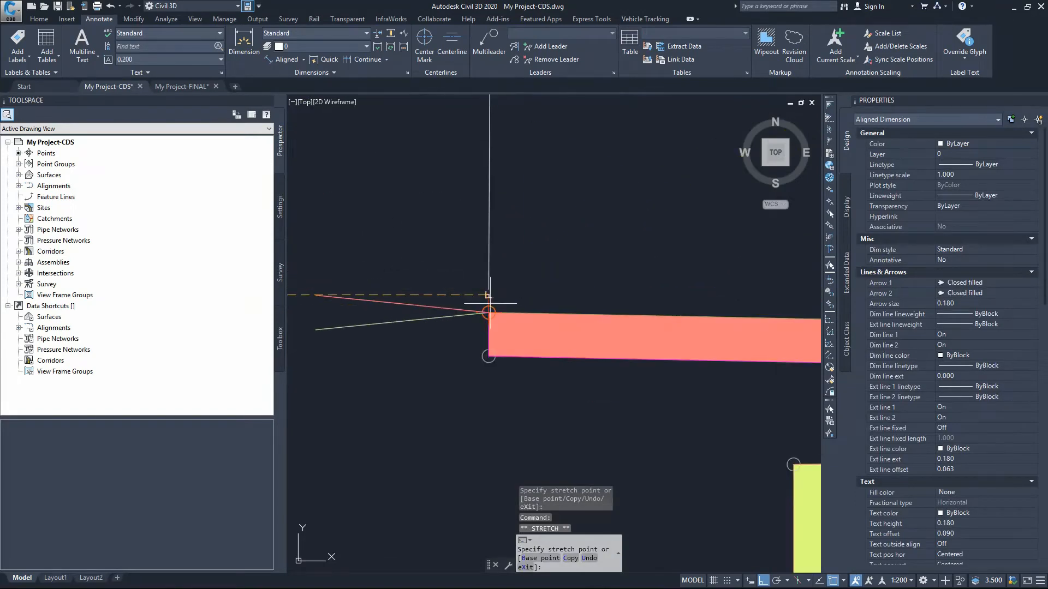
left_click(489, 303)
scroll(462, 324, "down", 5)
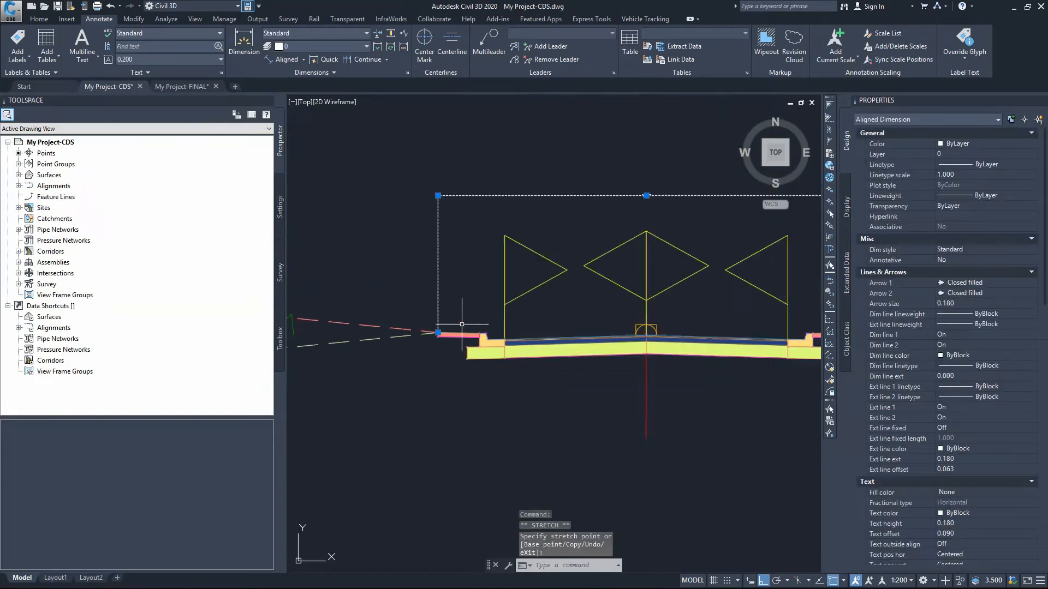
scroll(652, 183, "up", 8)
scroll(550, 243, "down", 8)
key("Escape")
Erase the aligned dimension above A2 General
left_click(648, 227)
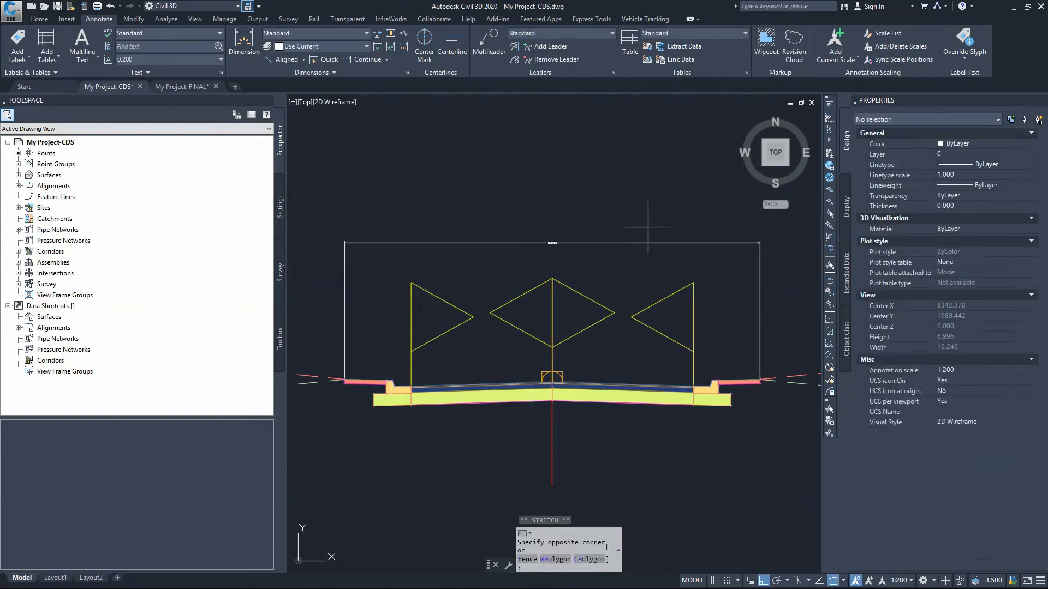
left_click(613, 241)
key("Delete")
Copy the A2 General assembly twice, placing the copies in line one above the other over the original
scroll(572, 233, "down", 6)
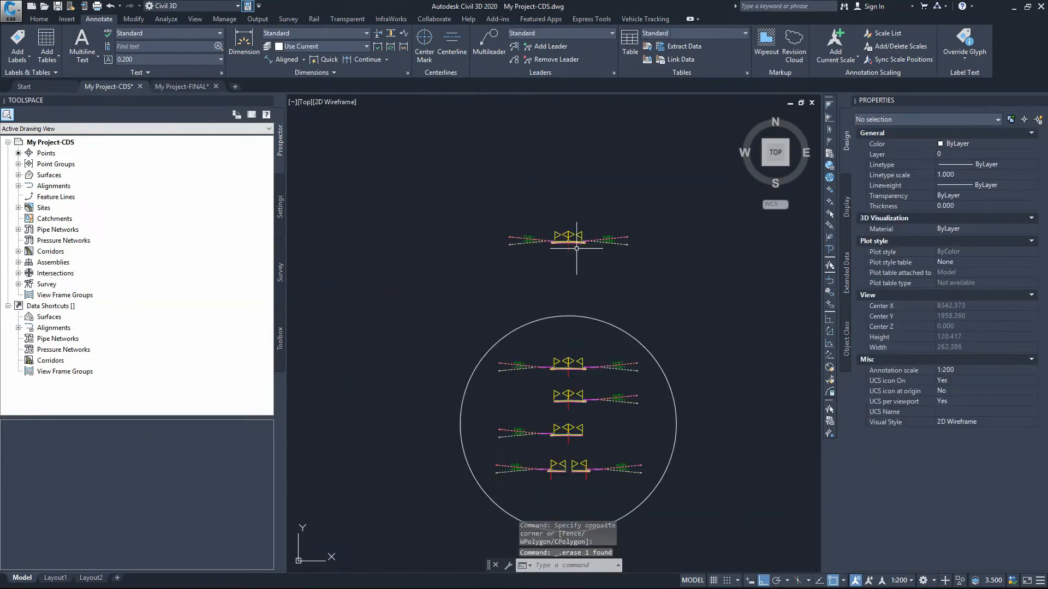
scroll(576, 248, "up", 4)
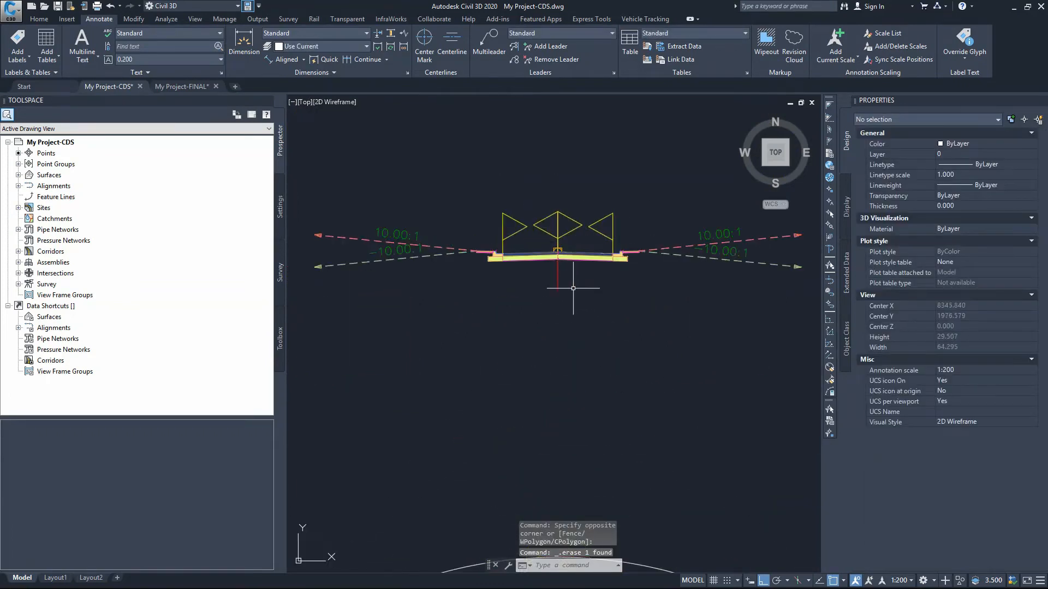
left_click(573, 288)
left_click(538, 303)
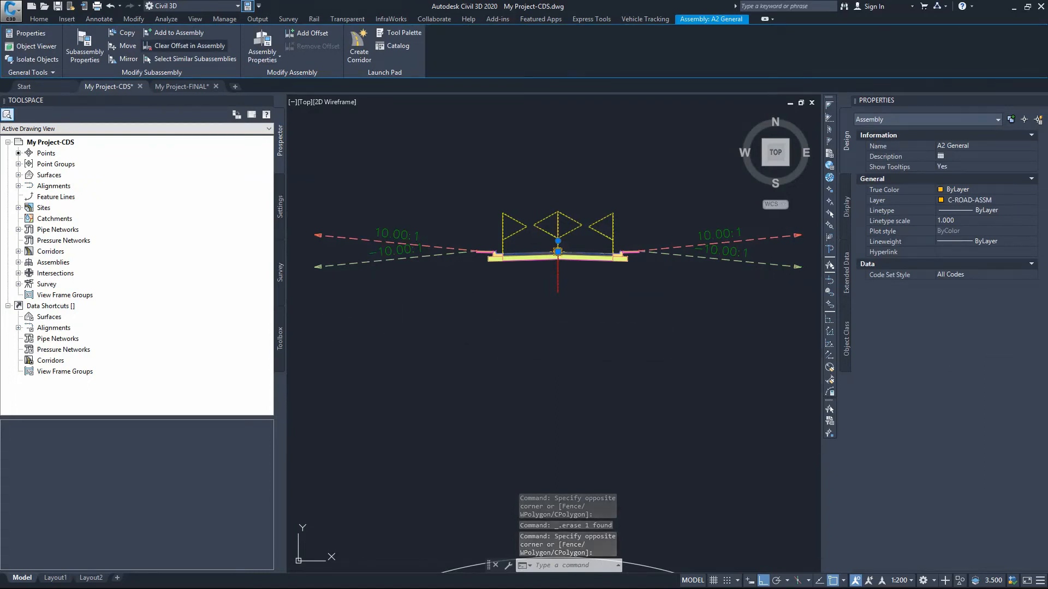
left_click(39, 19)
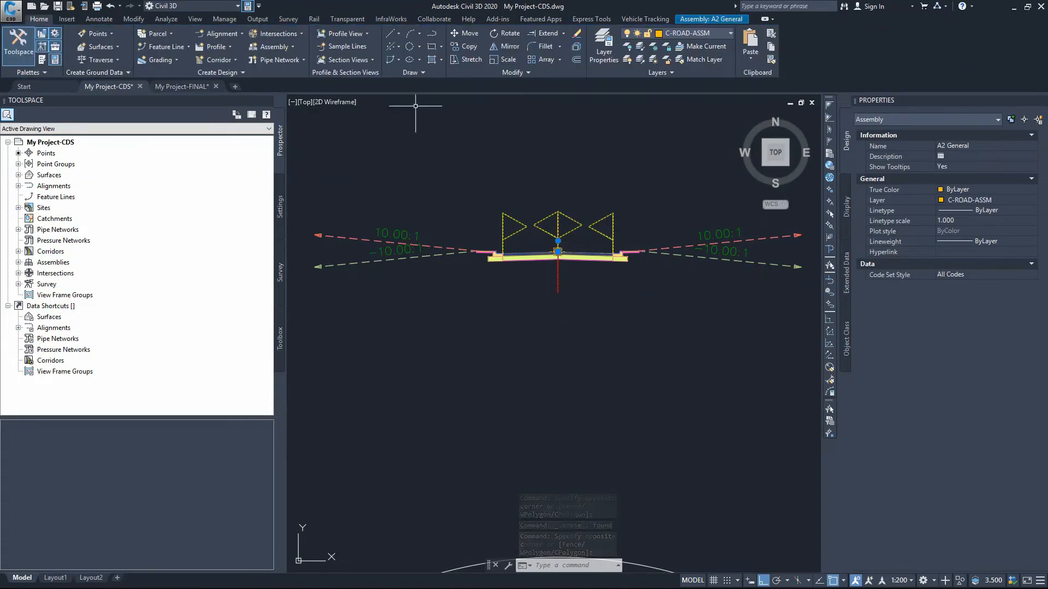
left_click(465, 46)
scroll(578, 324, "down", 4)
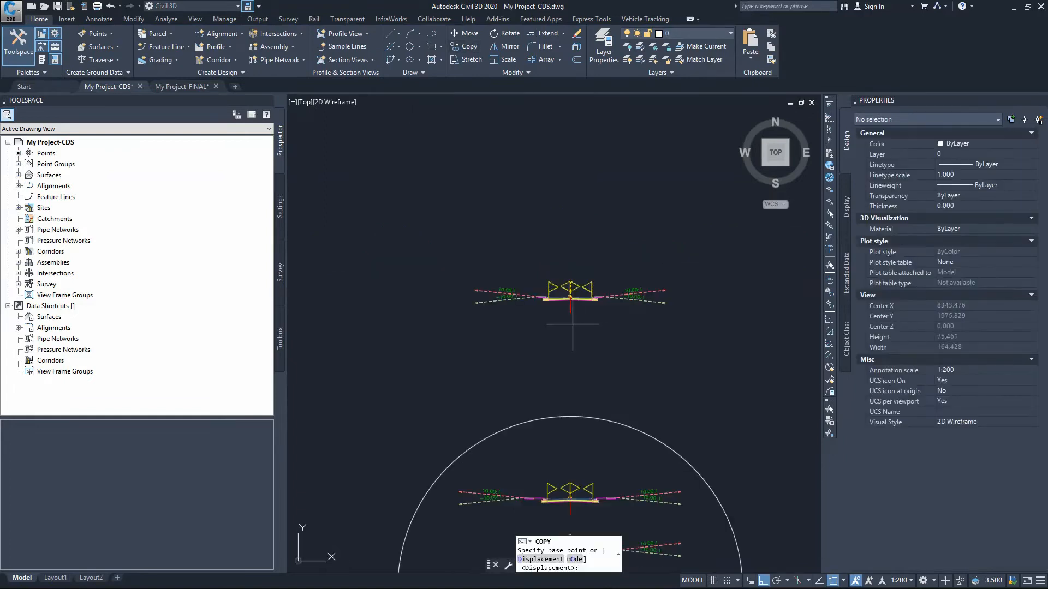
left_click(570, 296)
left_click(571, 223)
left_click(585, 200)
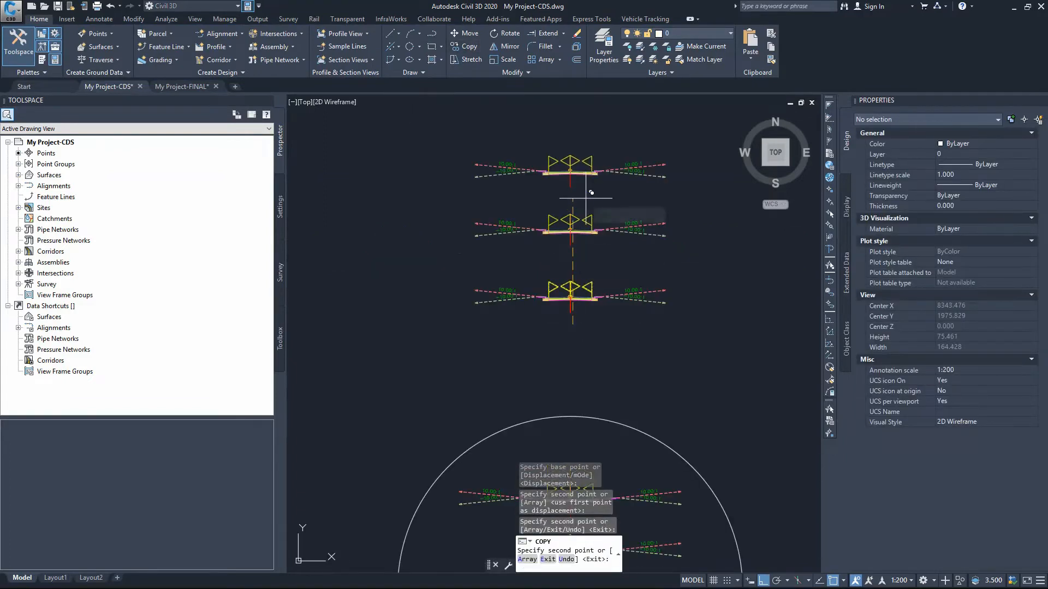
key("Escape")
Delete the left lane and the right curb, sidewalk and daylight subassemblies from the uppermost assembly copy
scroll(588, 147, "up", 6)
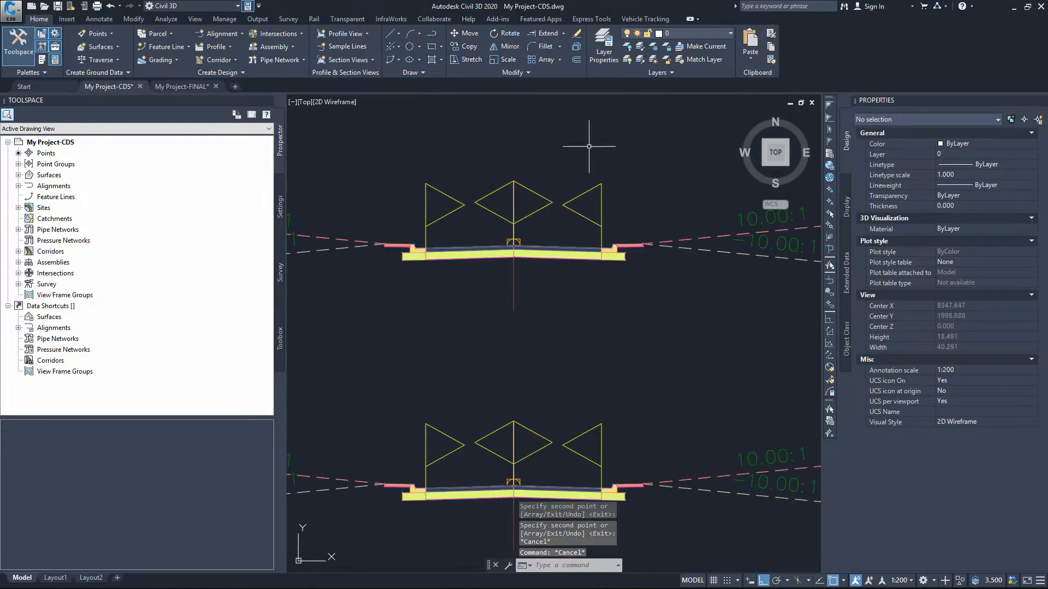
left_click(473, 235)
left_click(450, 279)
left_click(656, 223)
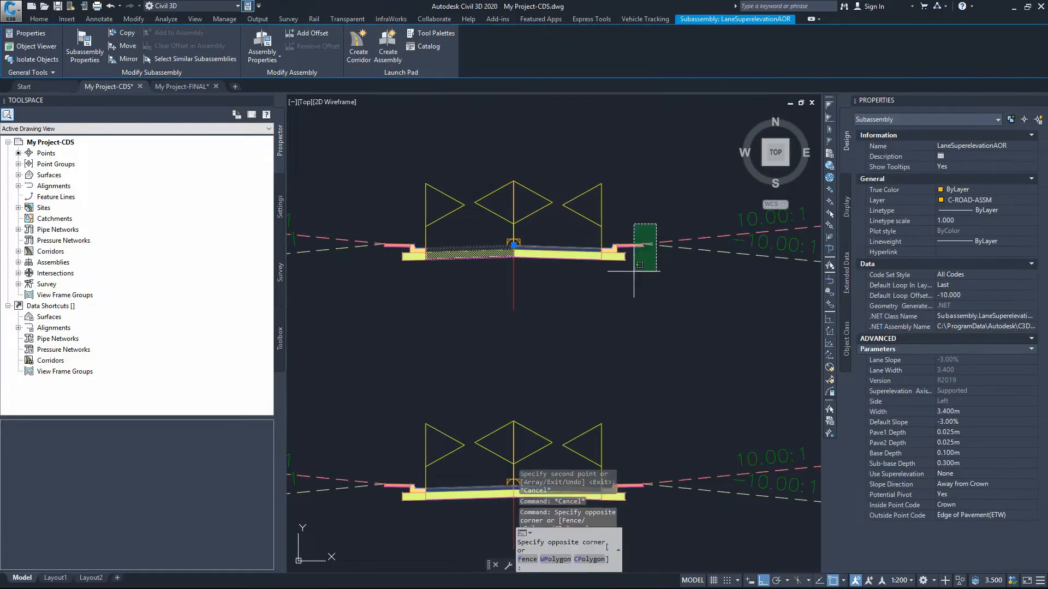
left_click(624, 291)
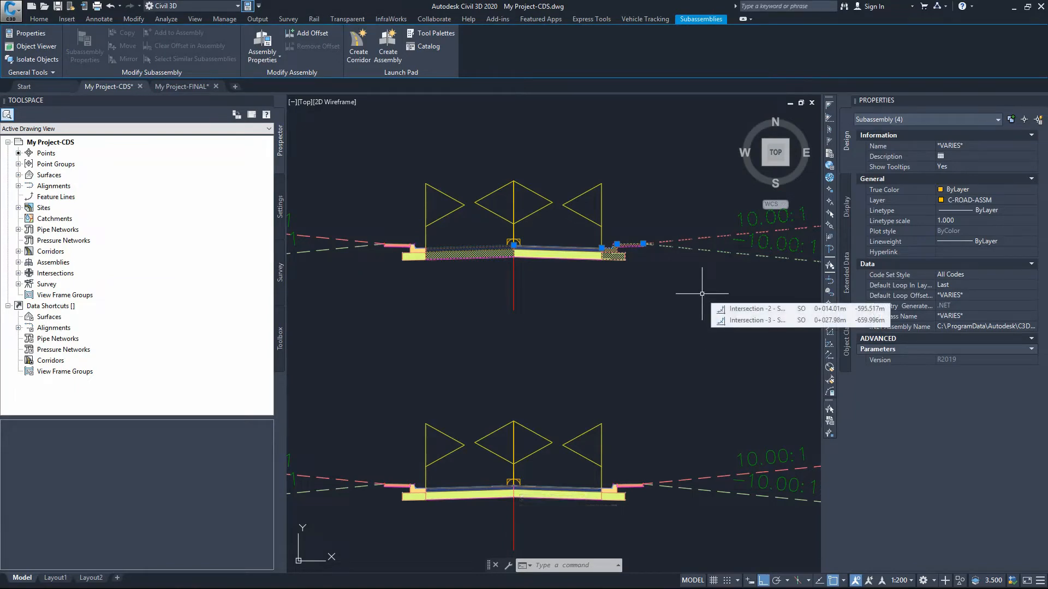
key("Delete")
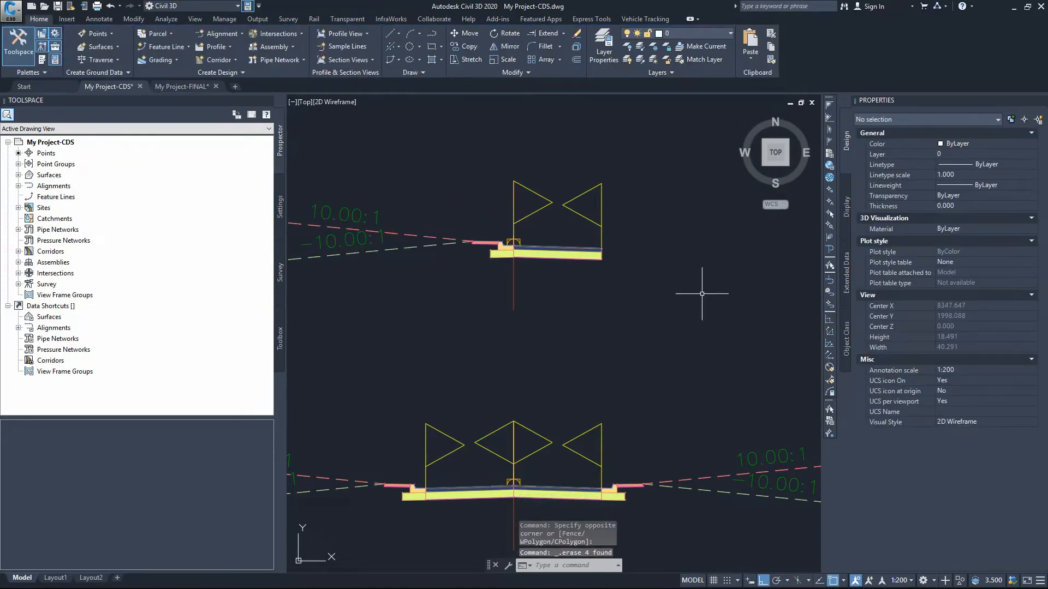
Delete the left curb, sidewalk and daylight subassemblies and the right lane from the middle assembly copy
scroll(564, 275, "down", 4)
scroll(545, 234, "up", 5)
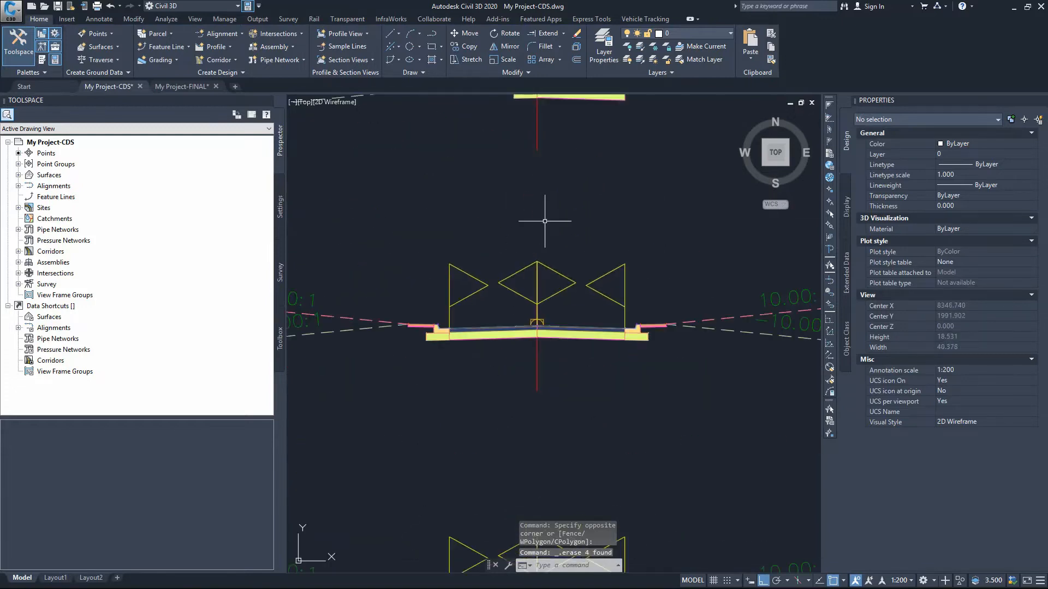
scroll(545, 222, "down", 4)
left_click(494, 304)
left_click(431, 343)
left_click(582, 303)
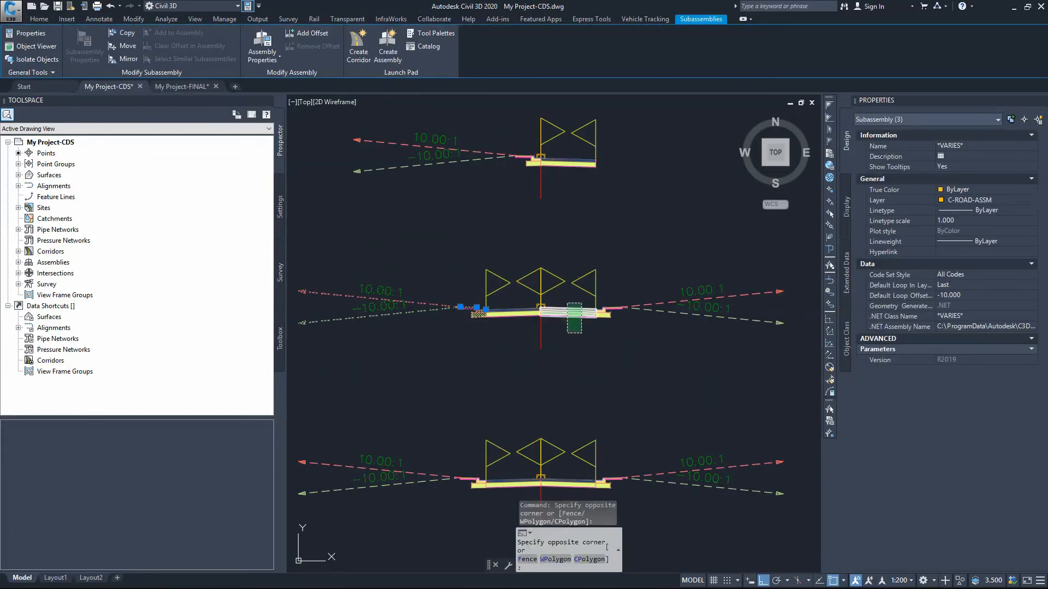
left_click(575, 339)
key("Delete")
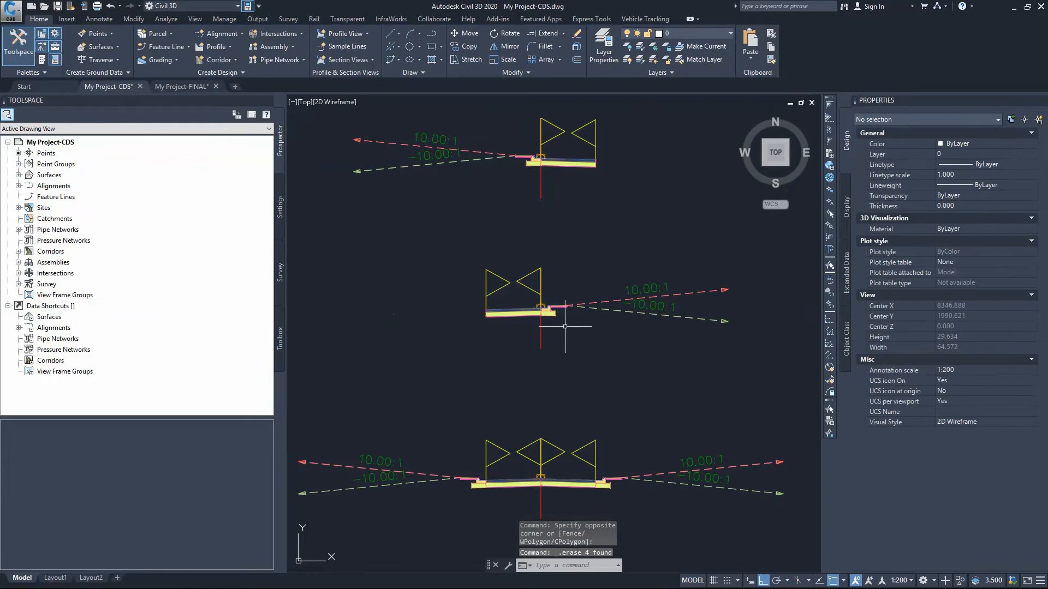
Draw a circle with a radius of about 21 m enclosing the A2 General assembly and its two copies
scroll(570, 231, "down", 6)
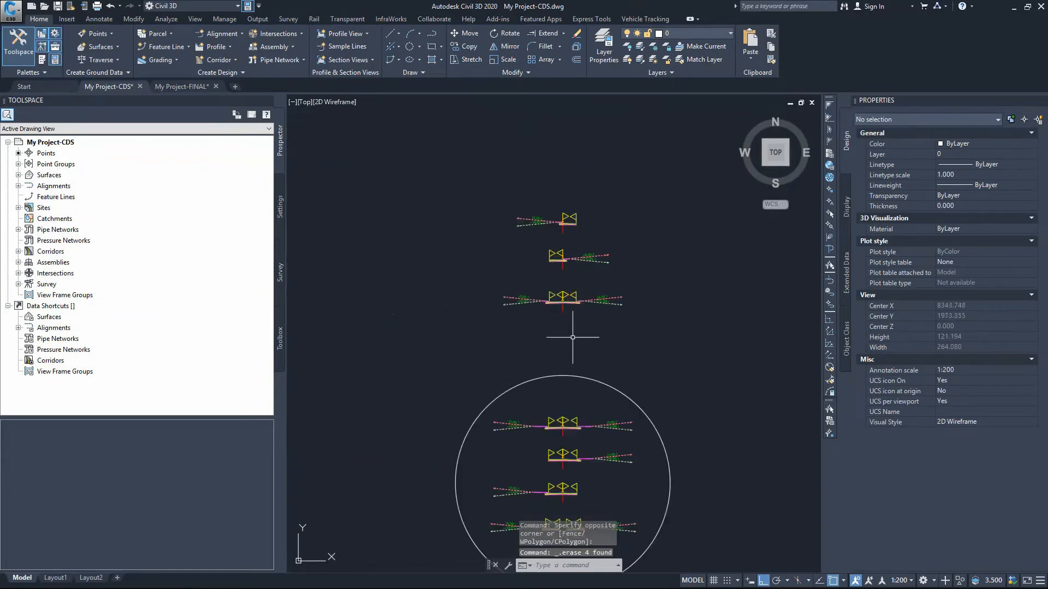
left_click(409, 47)
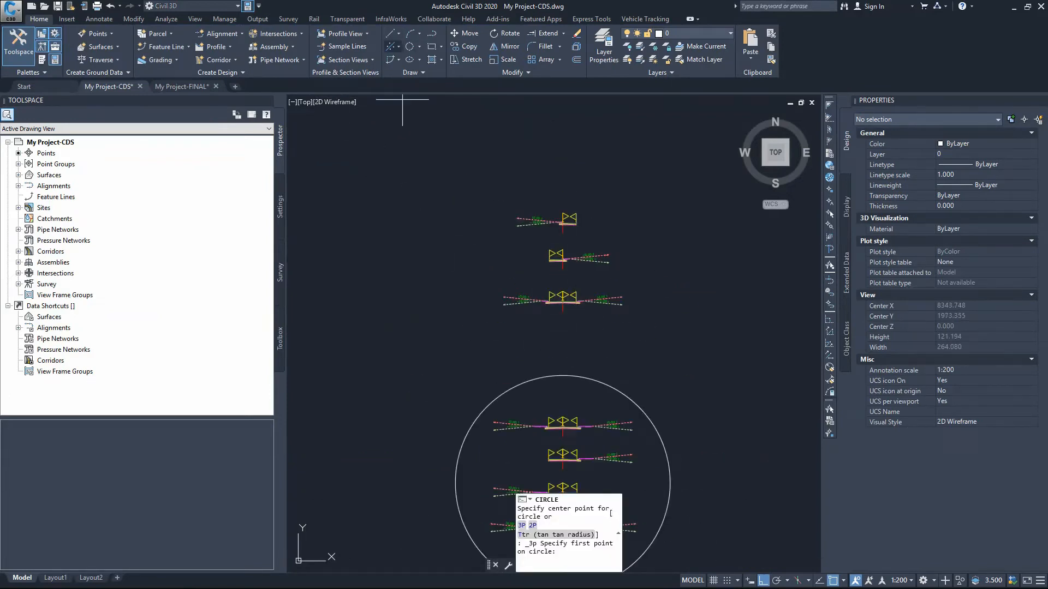
left_click(419, 47)
left_click(437, 62)
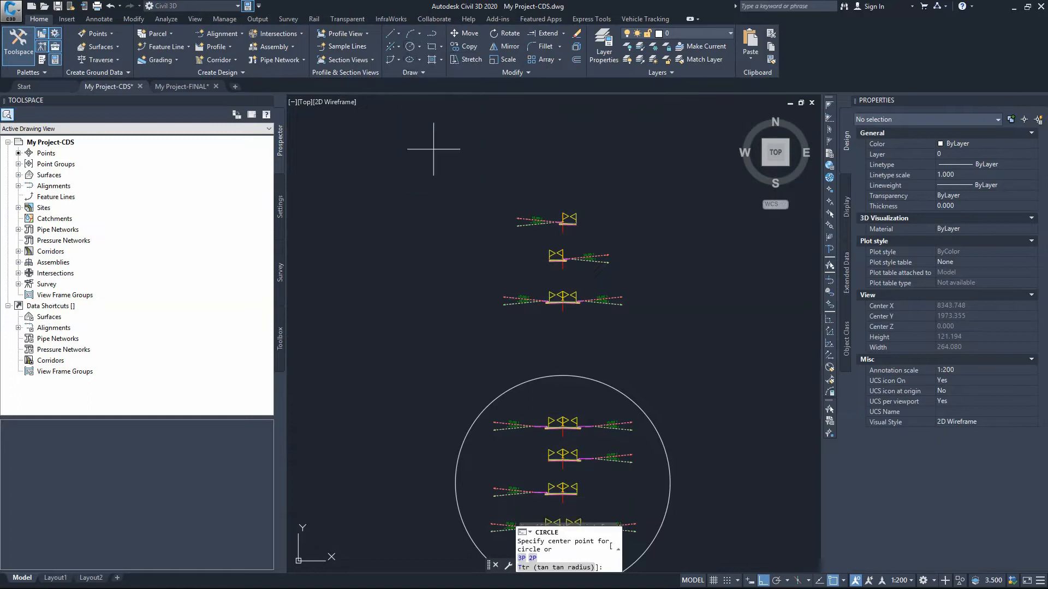
left_click(556, 262)
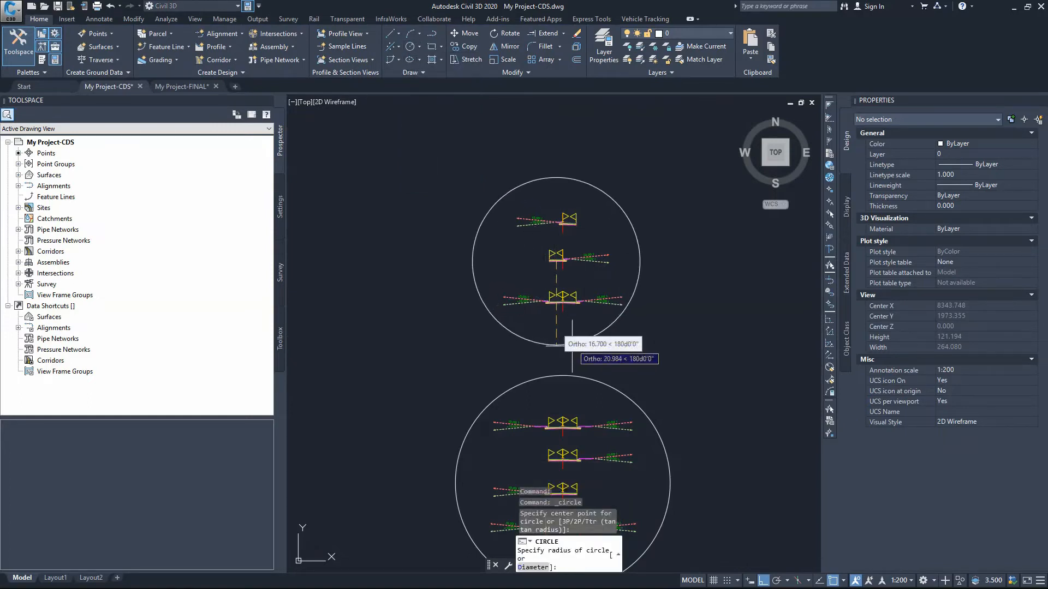
left_click(572, 347)
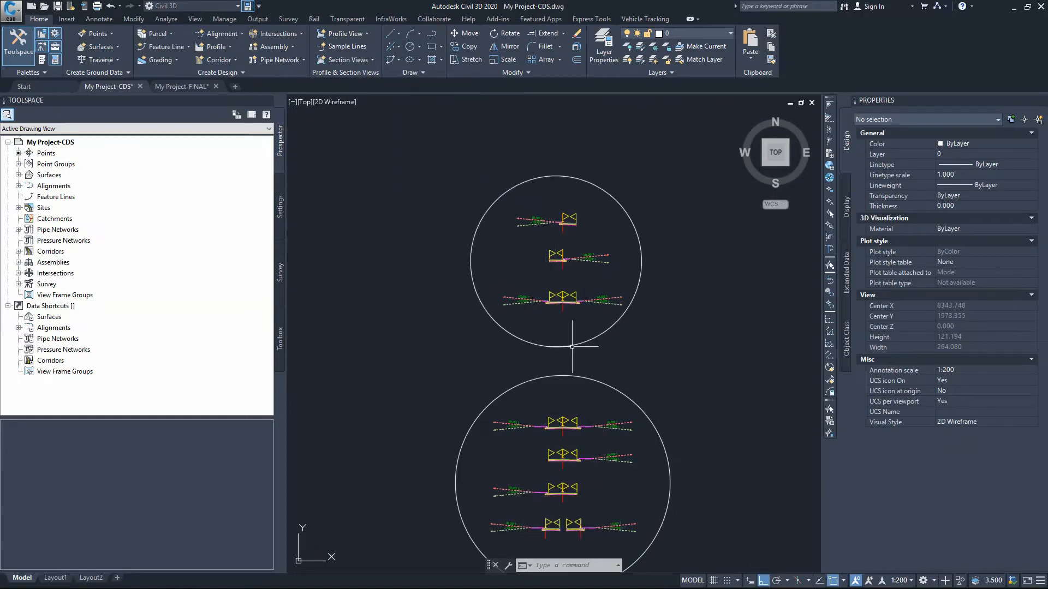
left_click(570, 230)
left_click(568, 226)
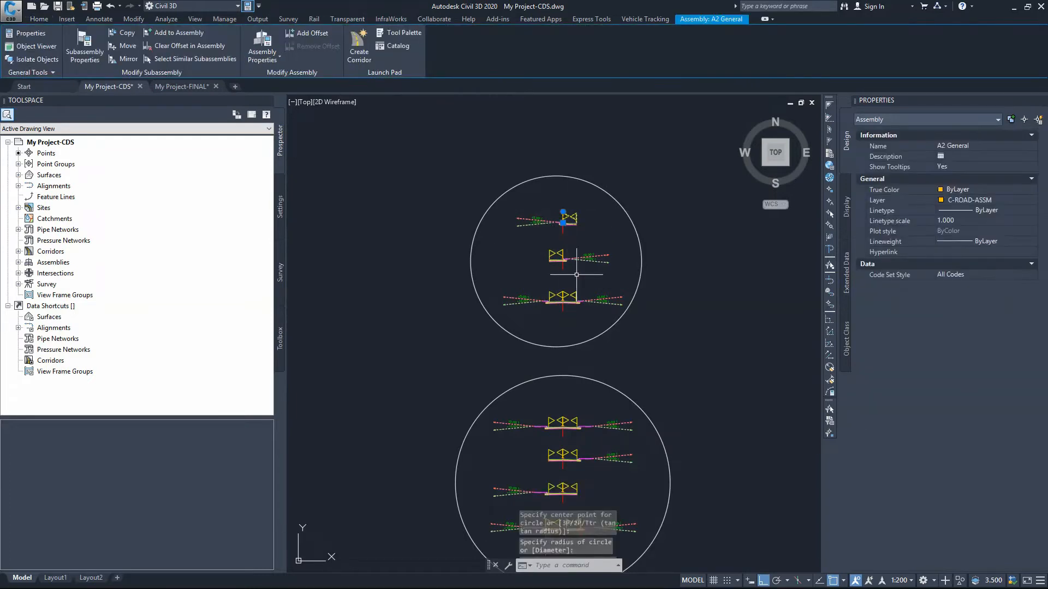
left_click(963, 146)
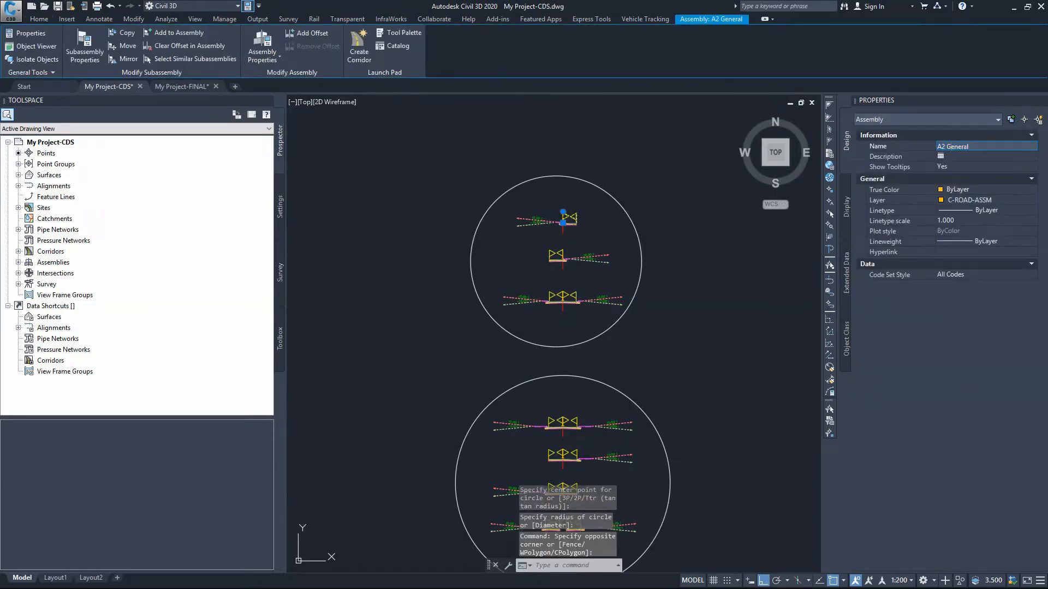
key("Escape")
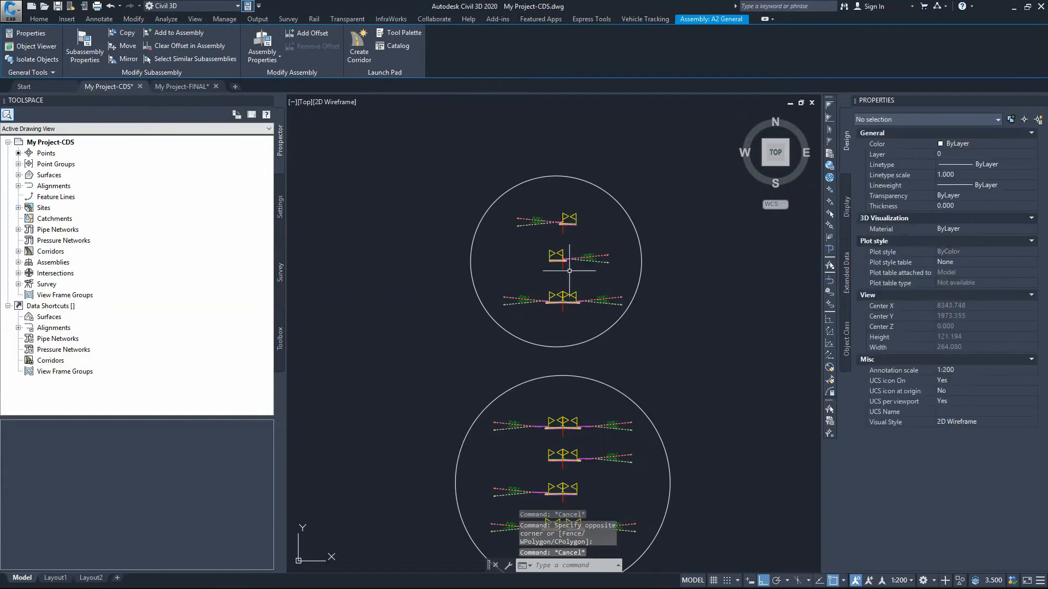
Rename the middle assembly, which keeps the right-hand curb, sidewalk and daylight, as A2 KR-RHS
left_click(554, 270)
left_click(563, 257)
left_click(963, 146)
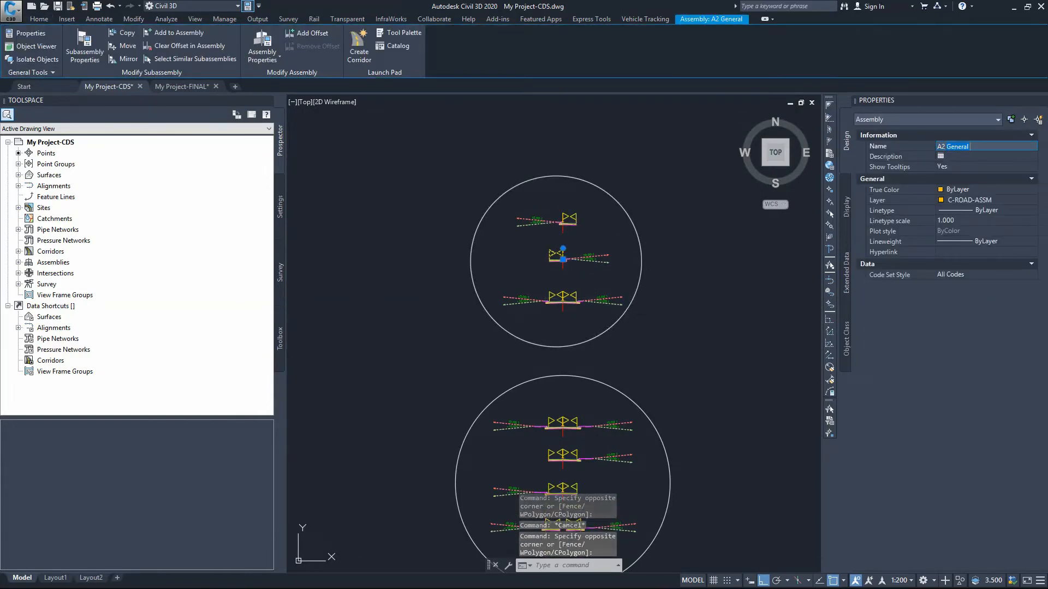
type("A2 KR-RHS")
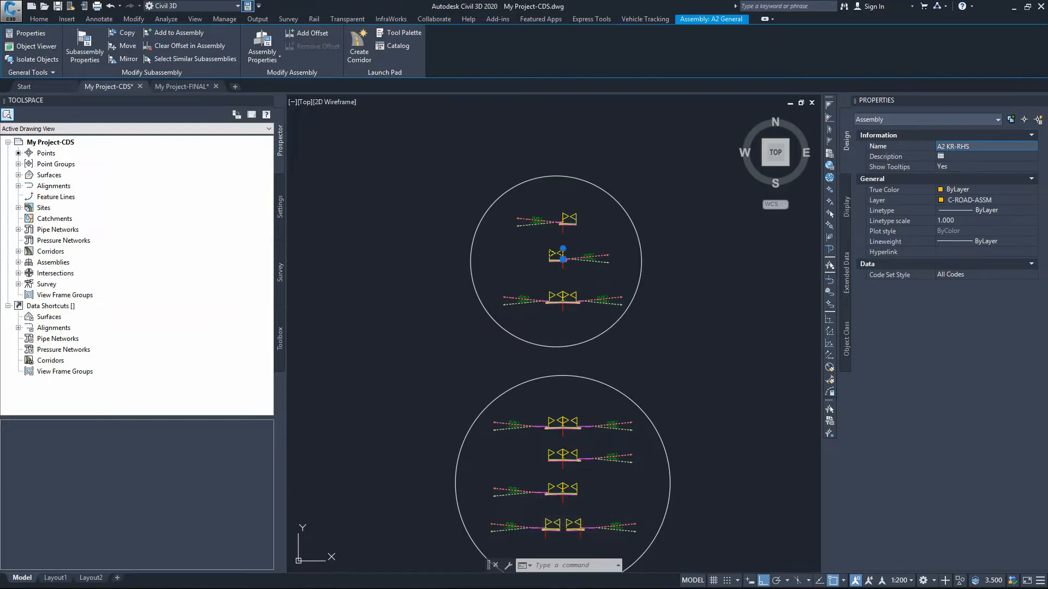
key("Return")
key("Escape")
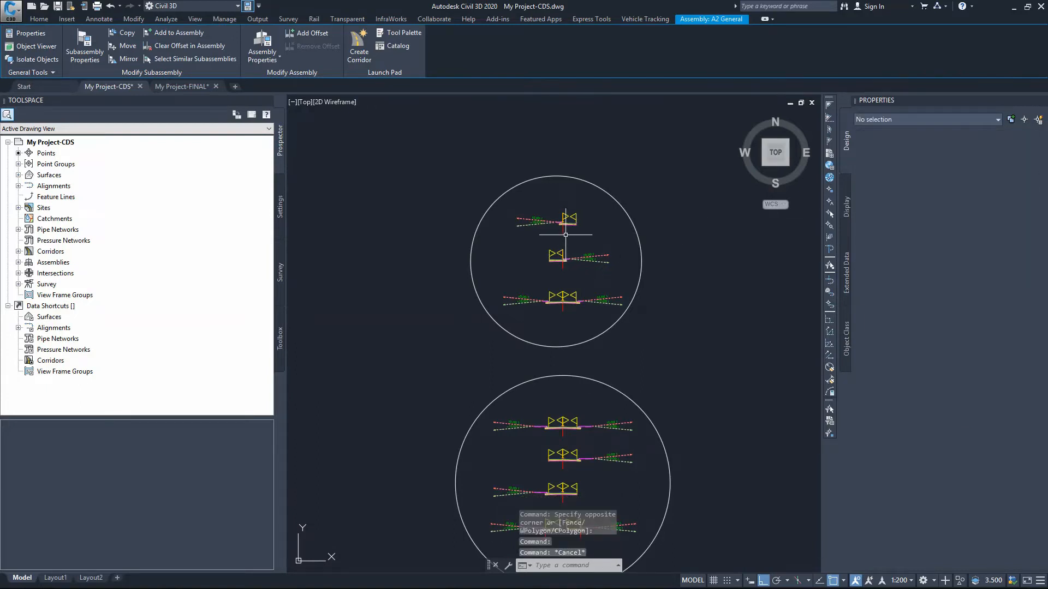
Rename the uppermost assembly, which keeps the left-hand curb, sidewalk and daylight, as A2 KR-LHS and clear the selection
left_click(571, 235)
left_click(560, 228)
left_click(960, 146)
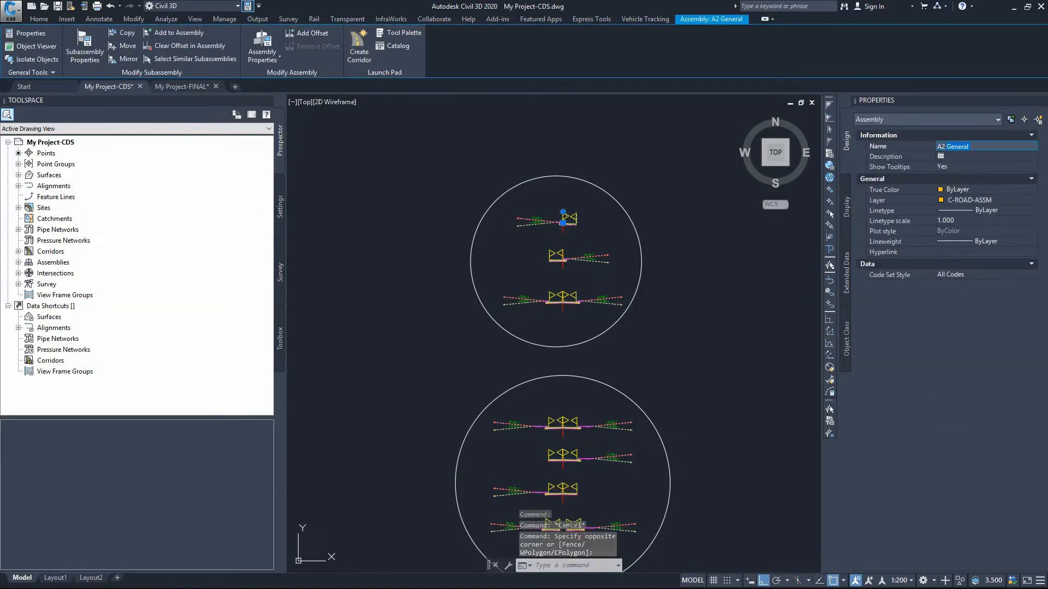
type("A2 KR")
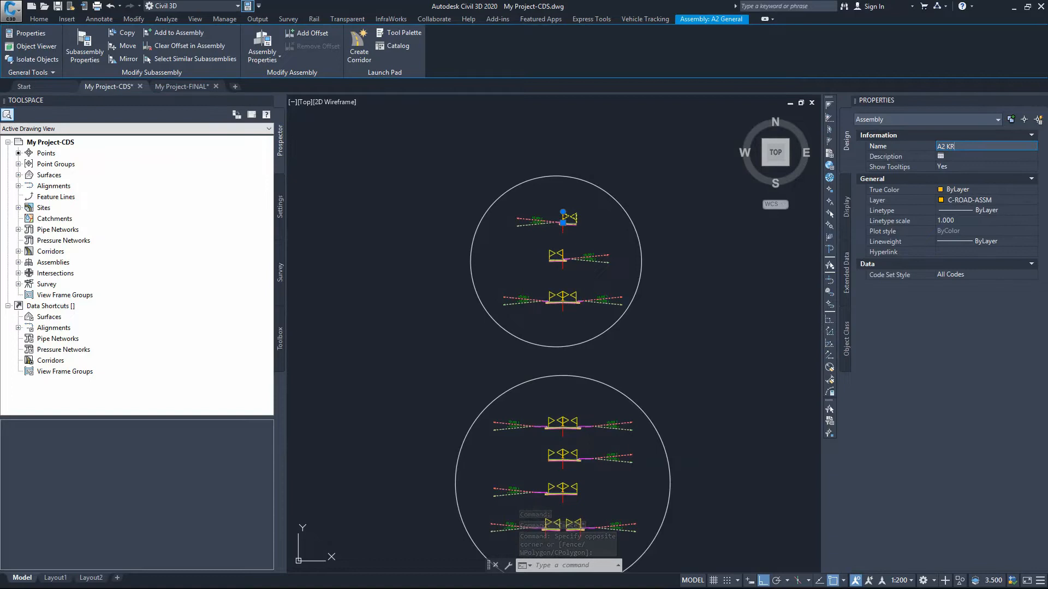
type("-LHS")
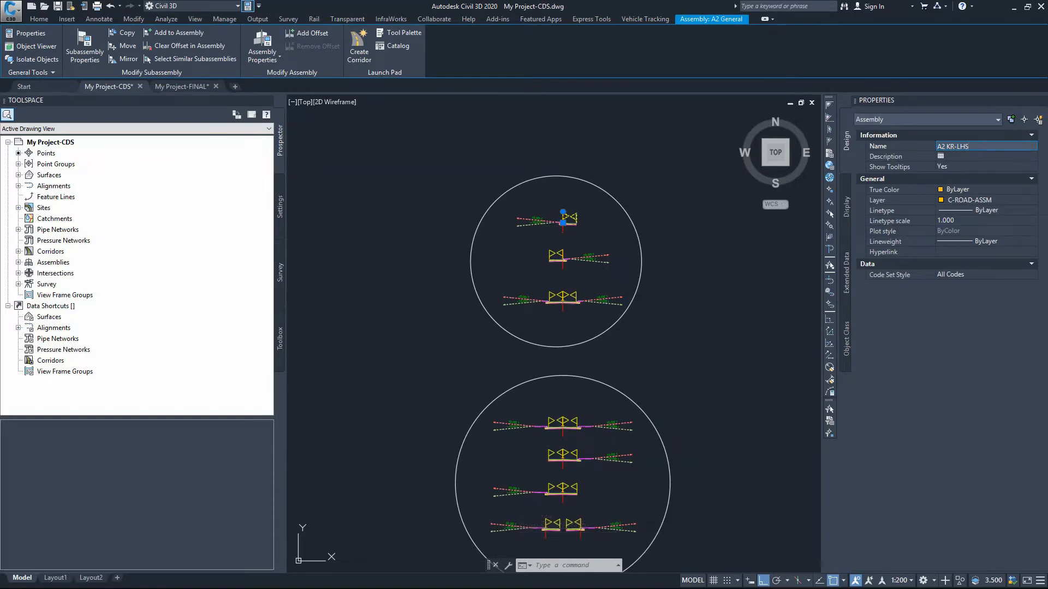
key("Return")
left_click(521, 195)
key("Escape")
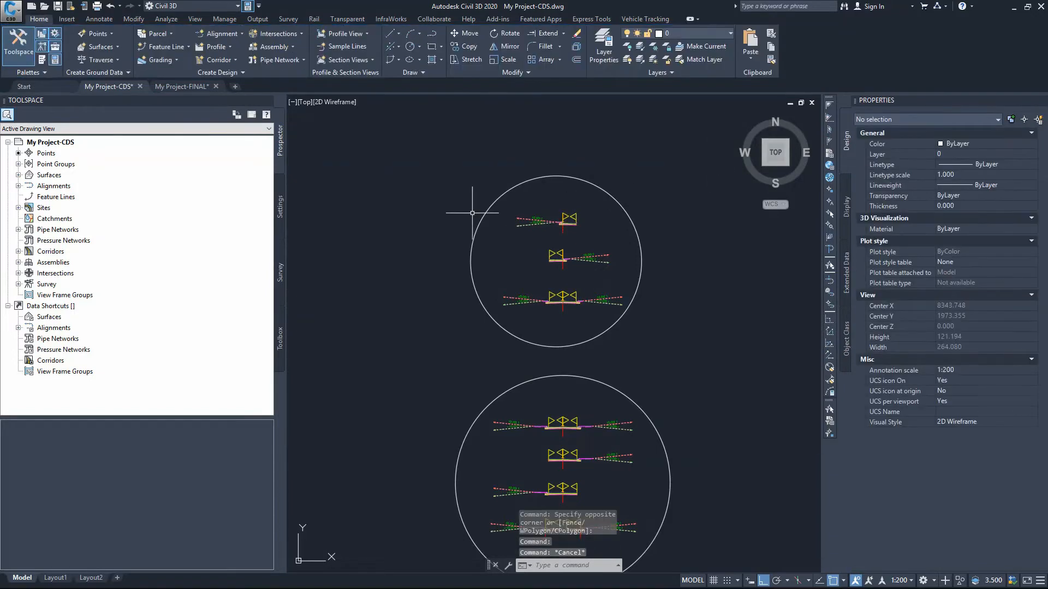
Edit the offset parameters of the intersection at Tafe Court, setting Tafe Court's left offset value to 3.4 m
scroll(575, 235, "down", 4)
scroll(602, 251, "down", 3)
scroll(529, 319, "up", 4)
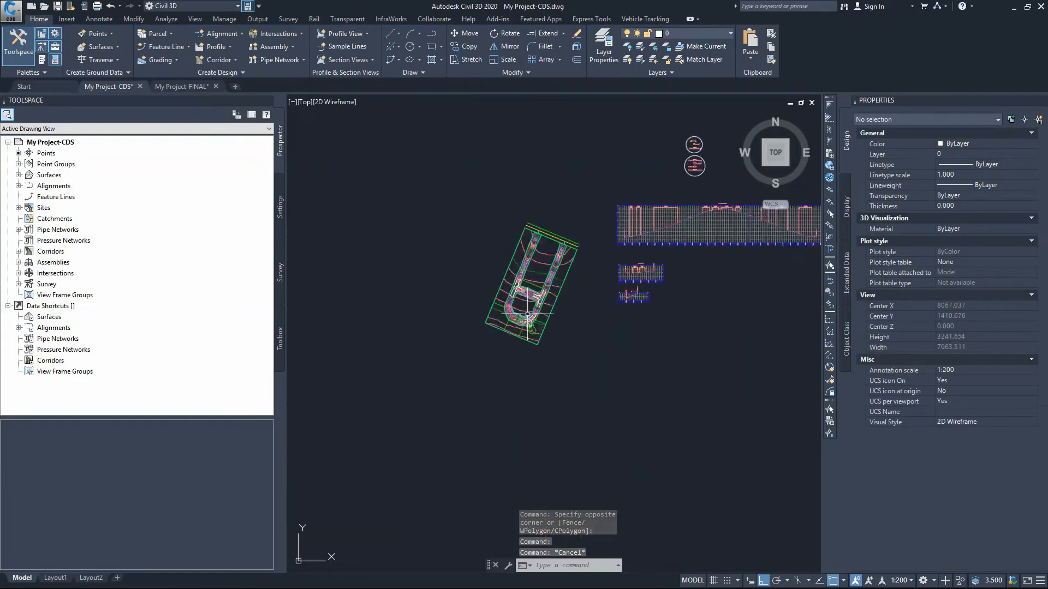
scroll(569, 355, "up", 5)
scroll(569, 355, "up", 3)
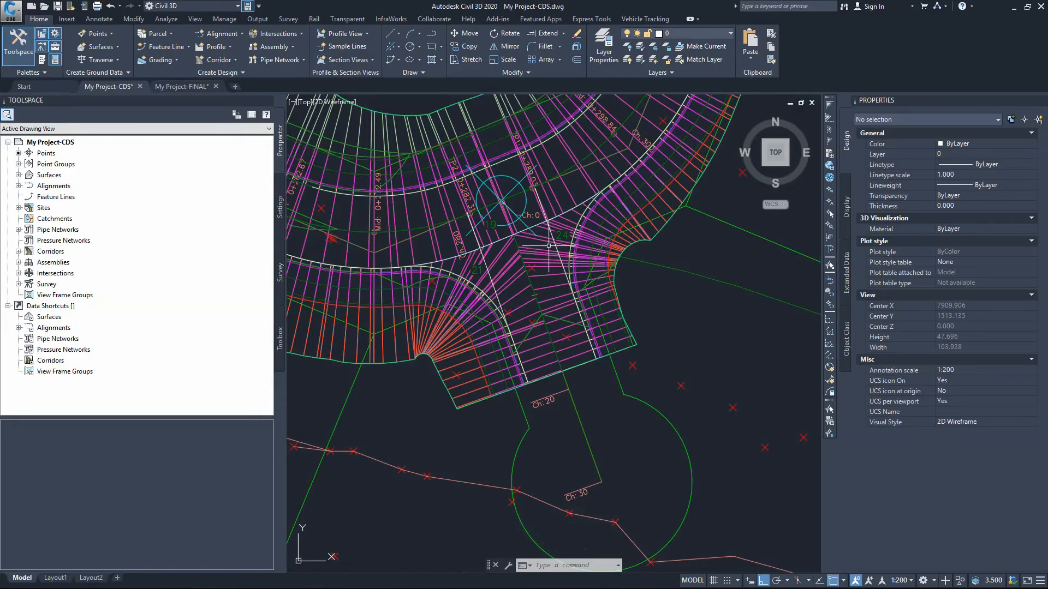
left_click(511, 211)
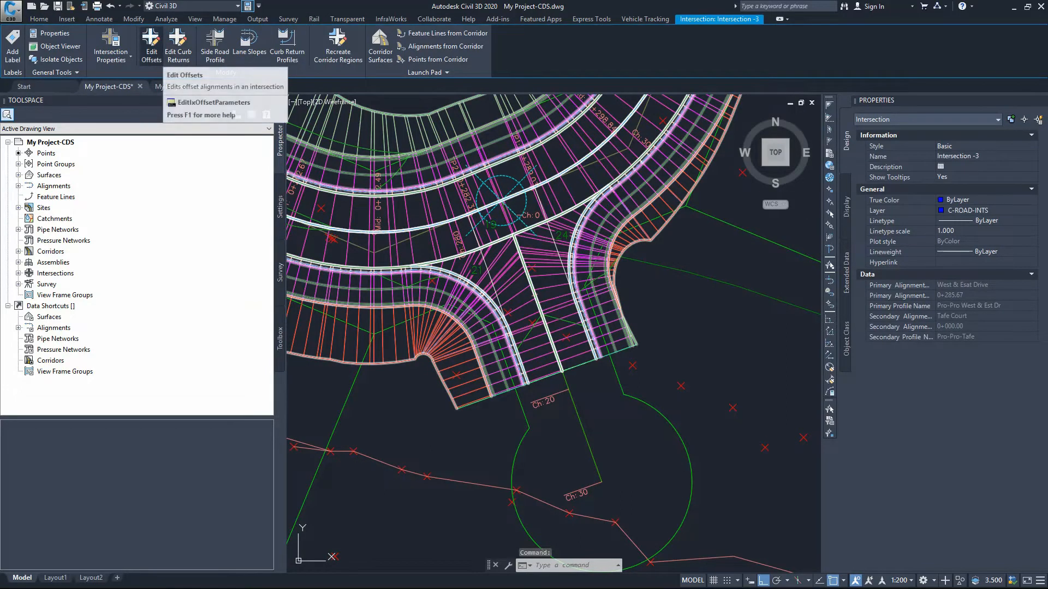
left_click(151, 47)
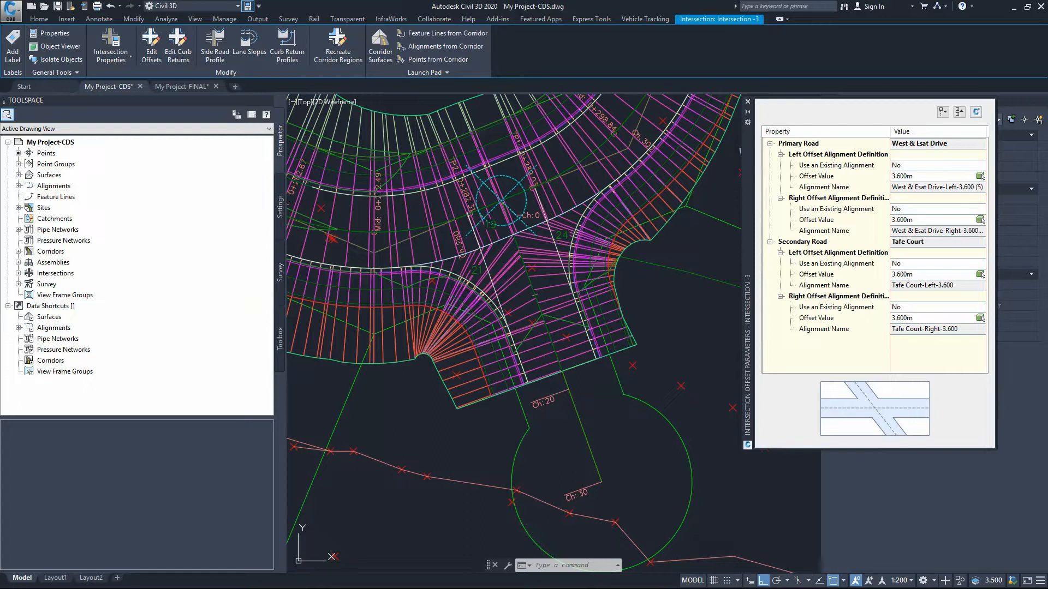
left_click(914, 275)
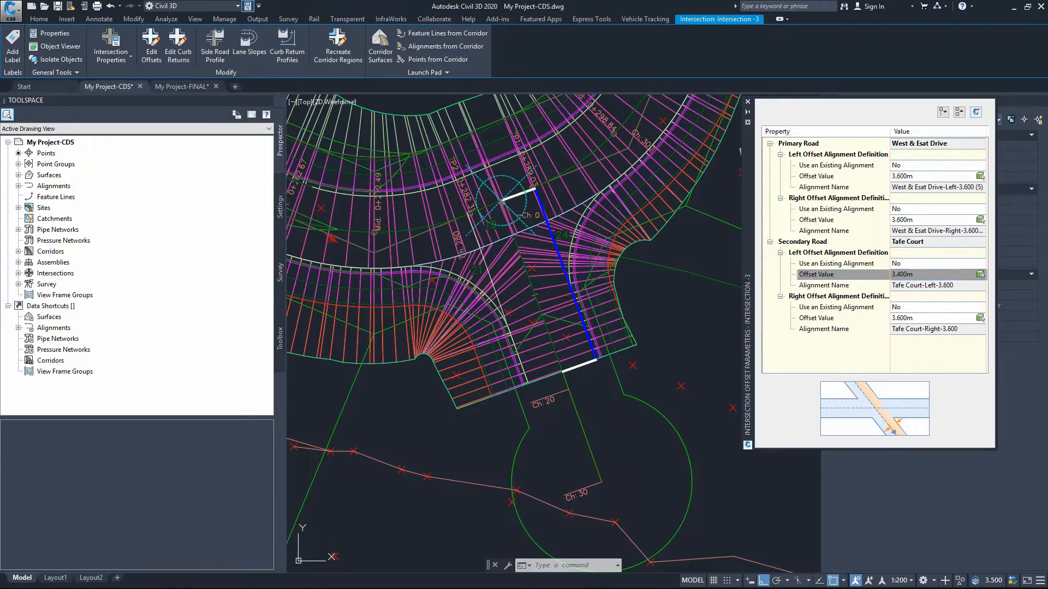
key("Return")
Set Tafe Court's right offset value to 3.4 m and leave the intersection offset parameters
left_click(979, 318)
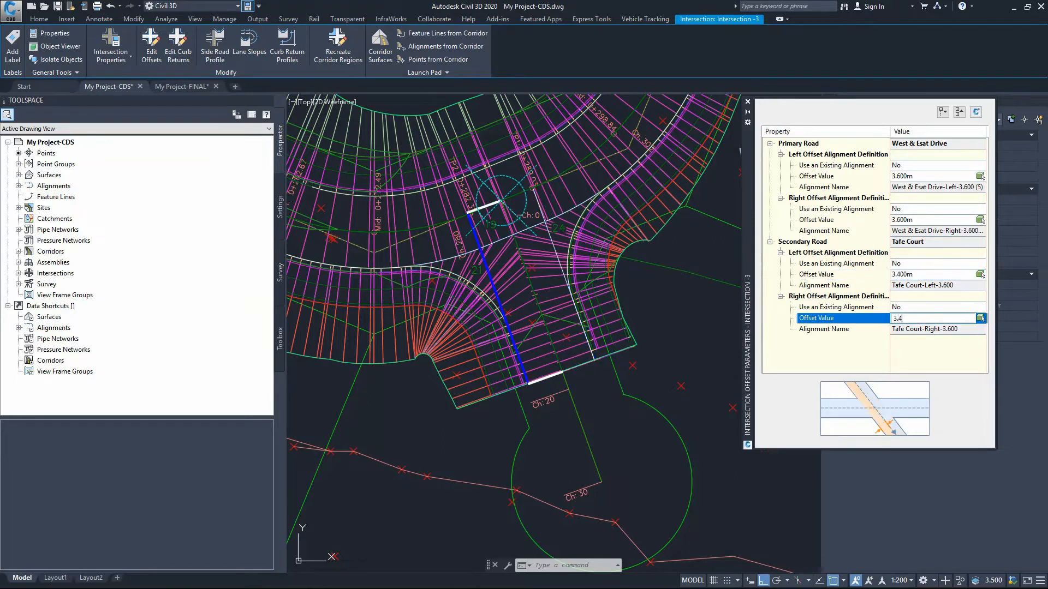
type("3.4")
key("Return")
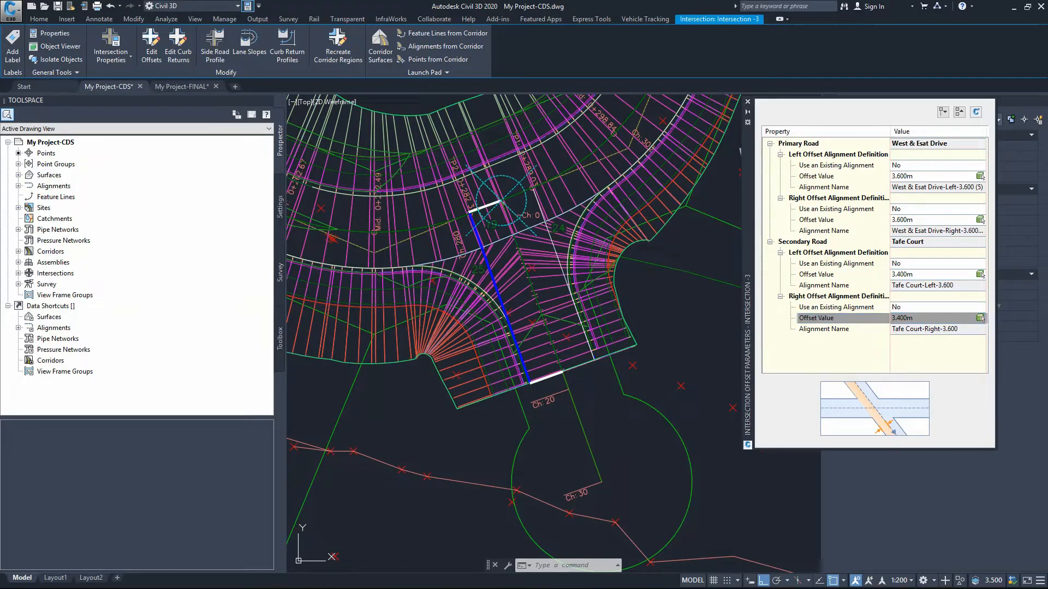
key("Escape")
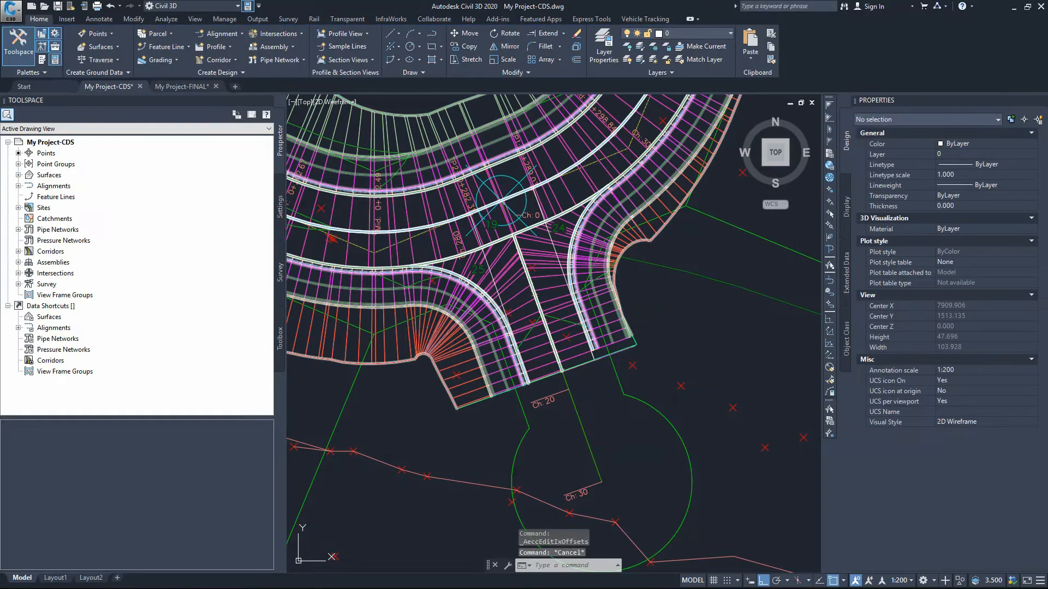
double_click(653, 326)
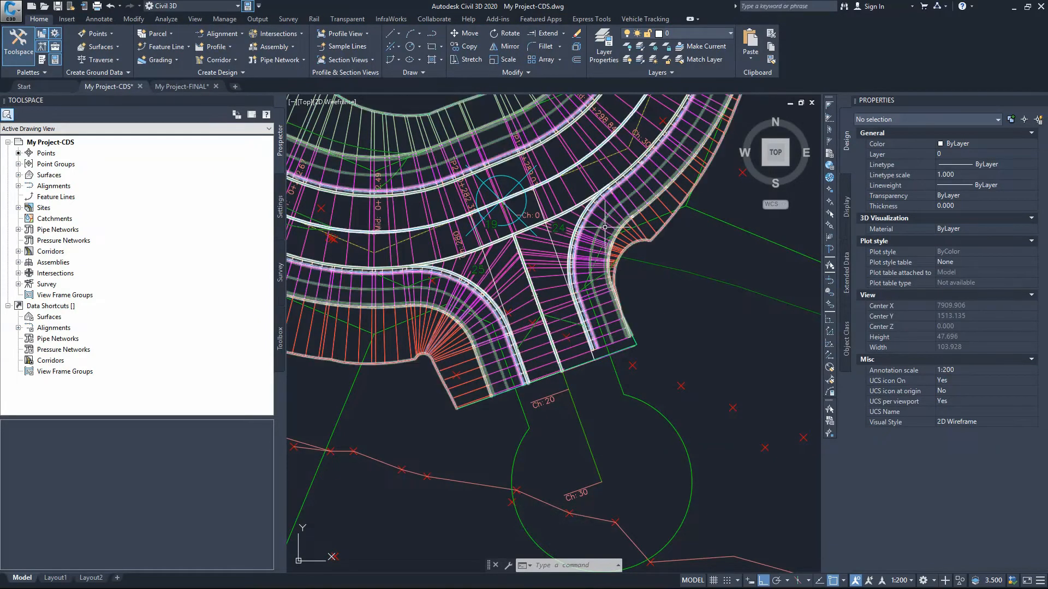
Split the West & East Dr corridor region on the southeast kerb return at Tafe Court at about station 0+015.69
left_click(571, 347)
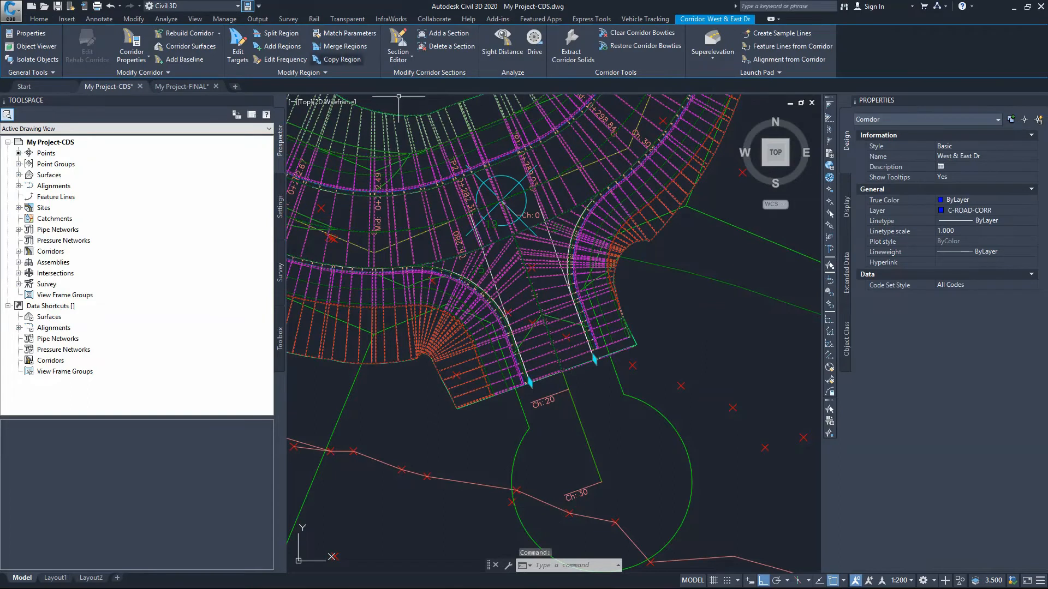
left_click(277, 33)
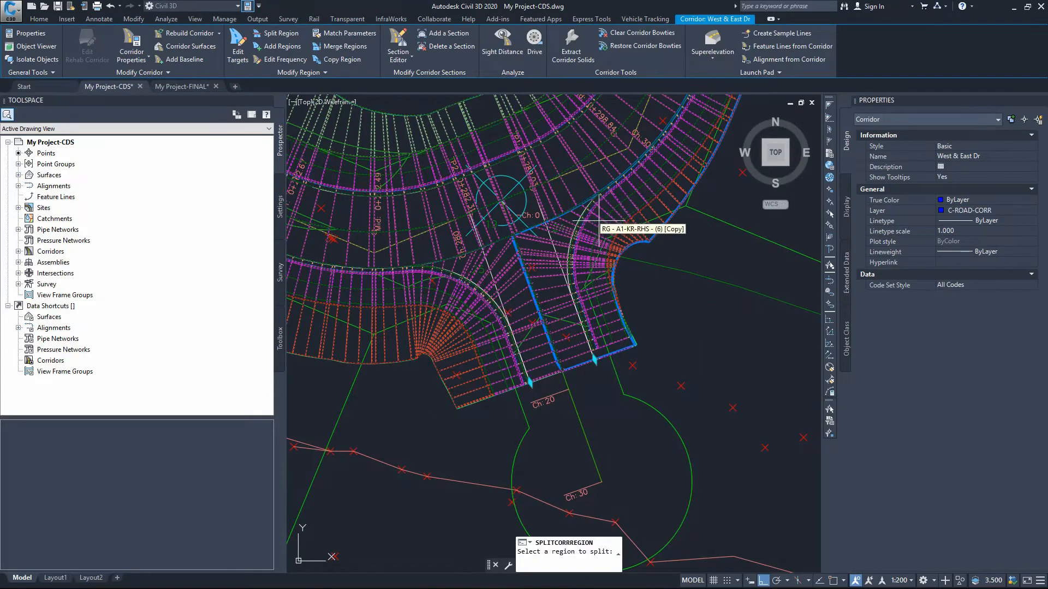
scroll(603, 238, "up", 5)
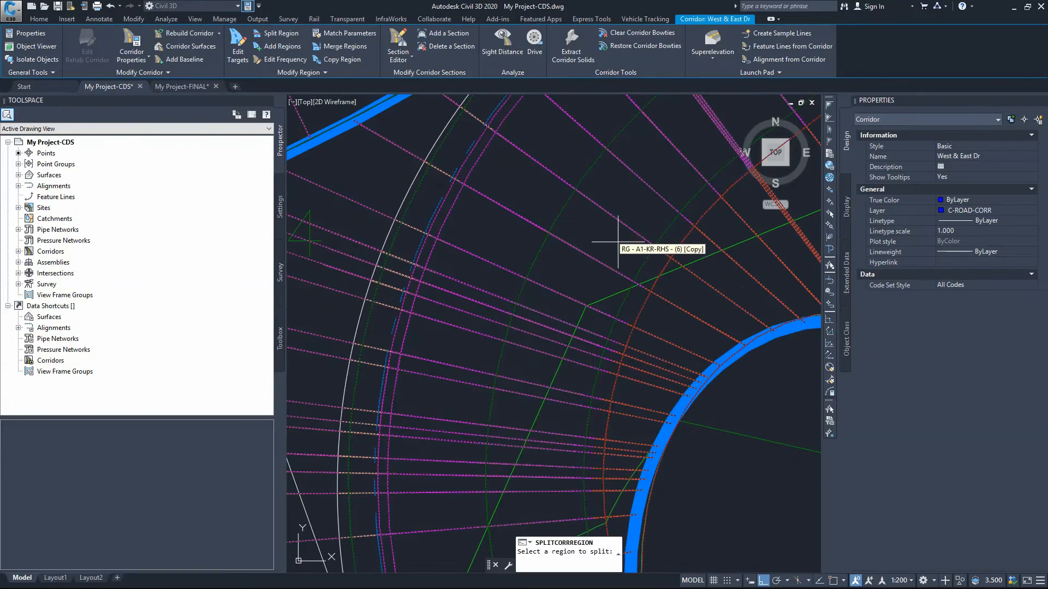
left_click(611, 244)
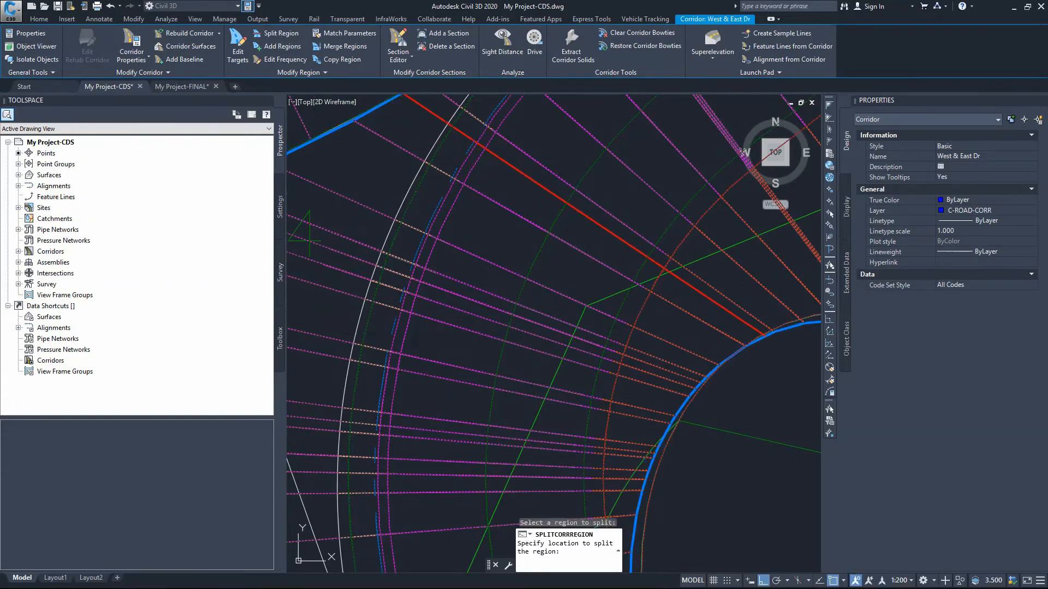
Split the southwest kerb-return region at Tafe Court at about station 0+025.45 and move the split boundary to about 0+023.60
scroll(628, 306, "down", 5)
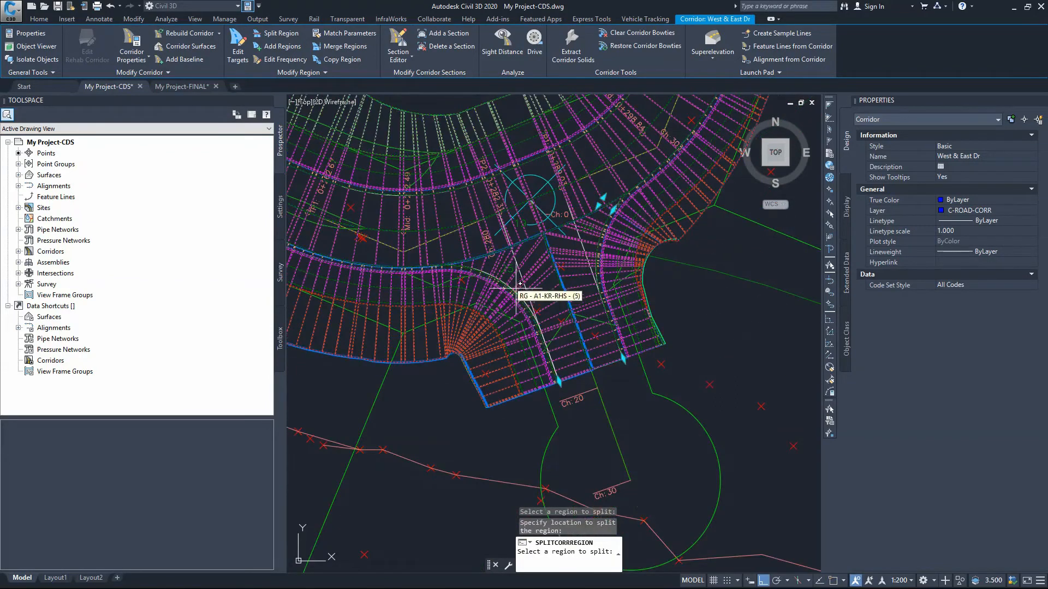
scroll(464, 287, "up", 5)
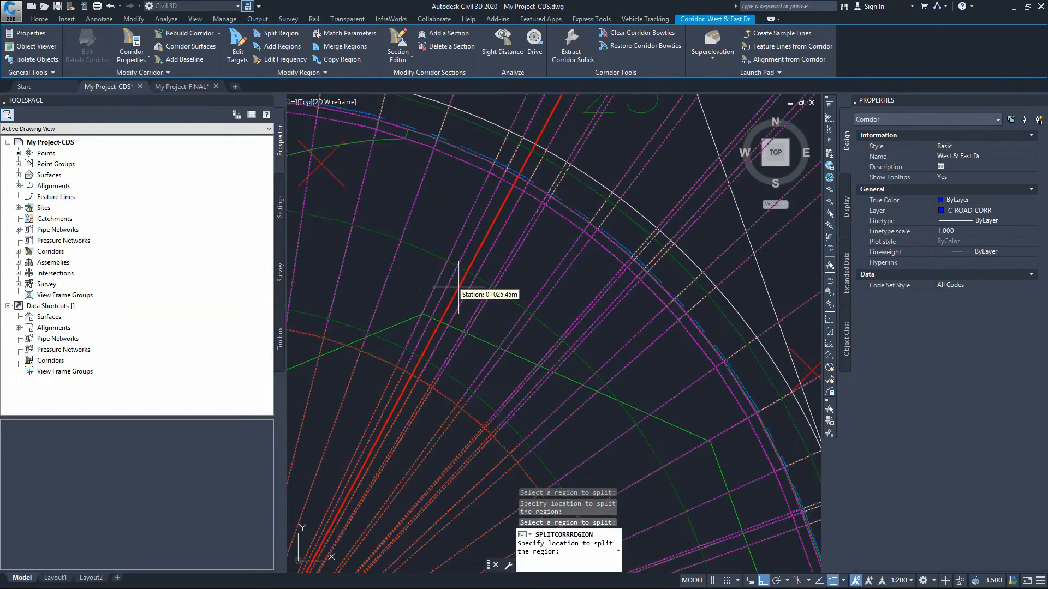
left_click(458, 287)
scroll(494, 251, "down", 5)
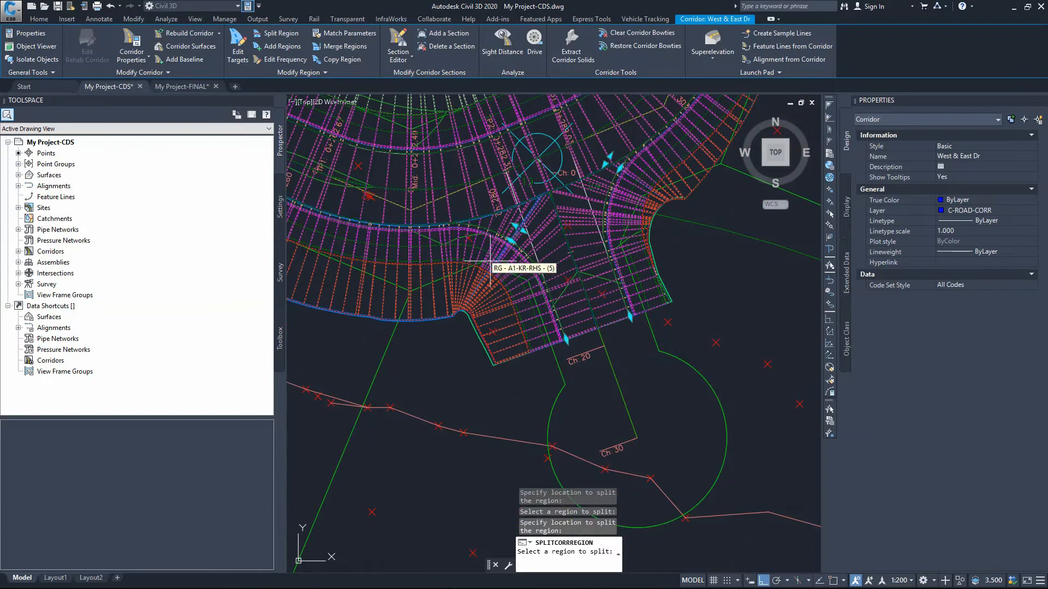
scroll(488, 276, "up", 4)
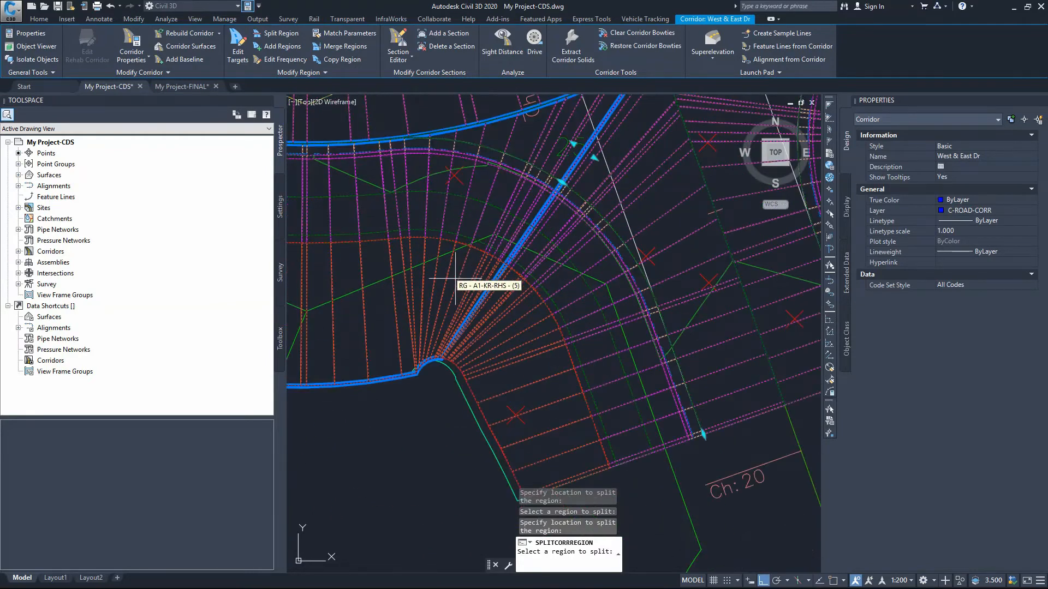
key("Escape")
left_click(493, 149)
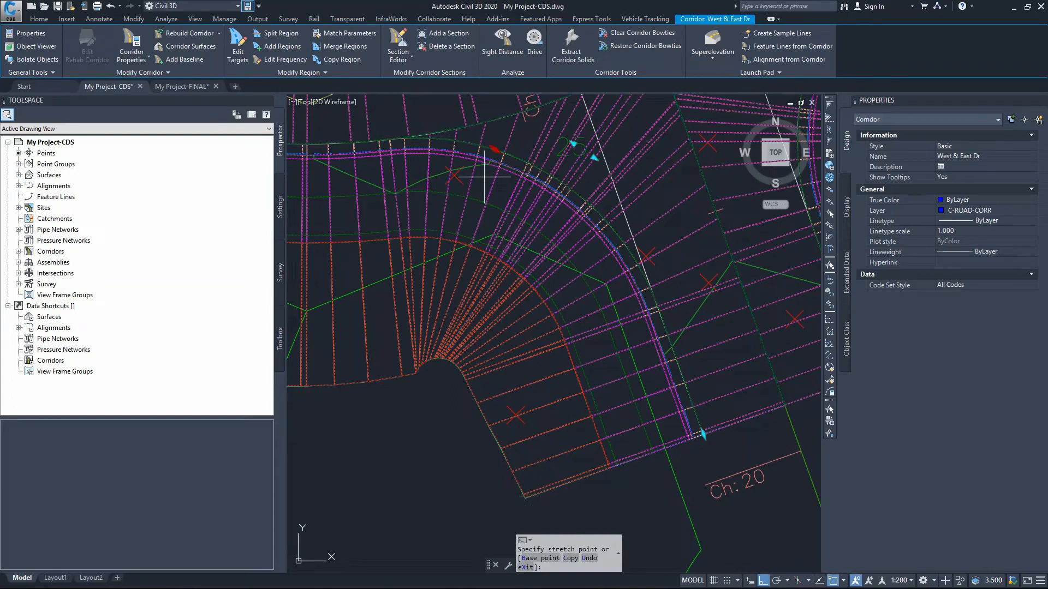
left_click(459, 244)
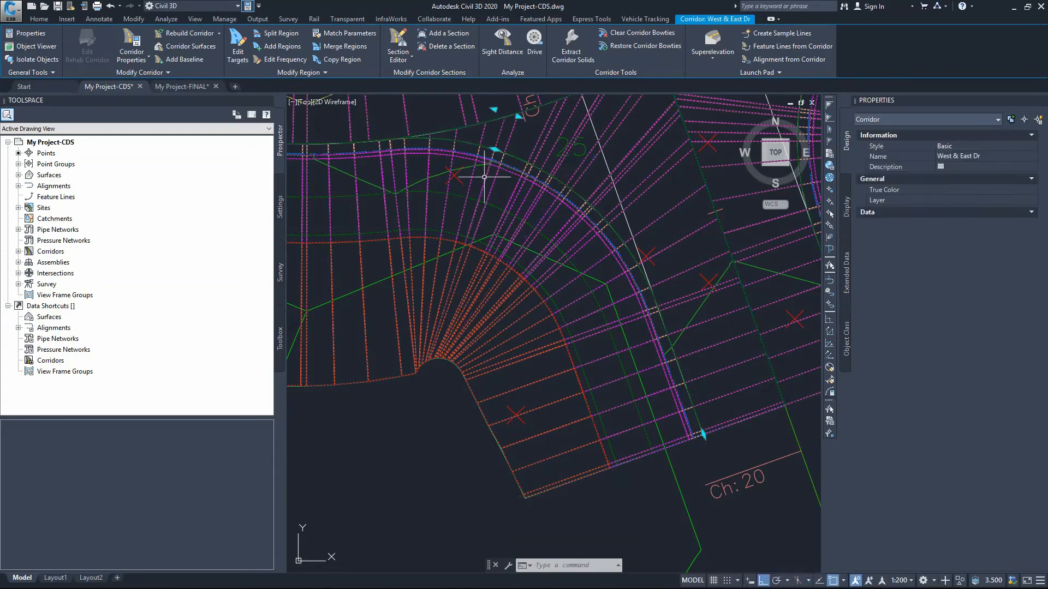
Assign the A2 KR-RHS assembly to the Tafe Court side region of the southwest kerb return
scroll(480, 259, "down", 3)
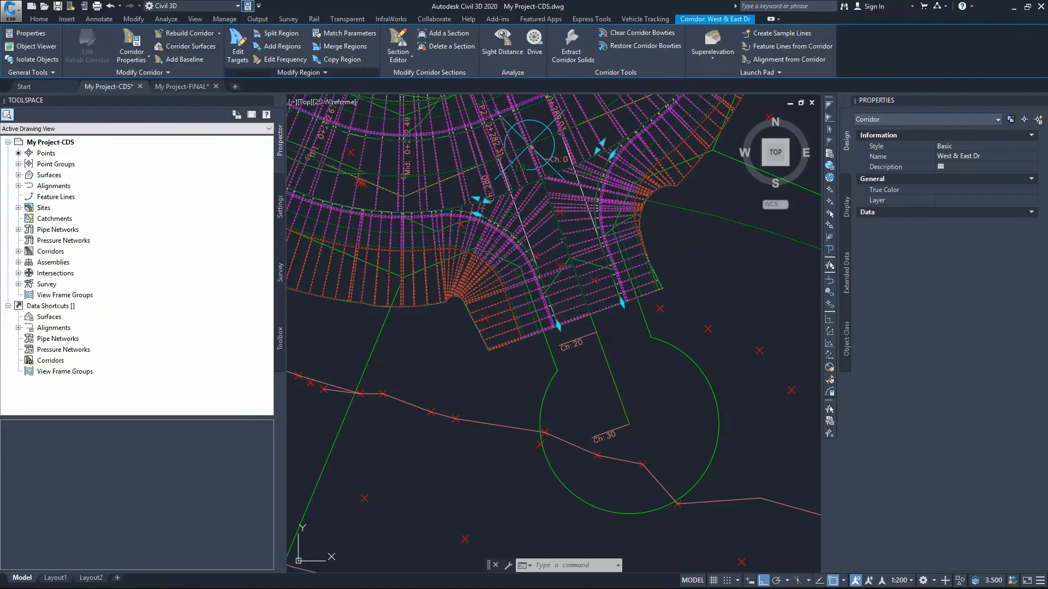
left_click(300, 72)
left_click(326, 99)
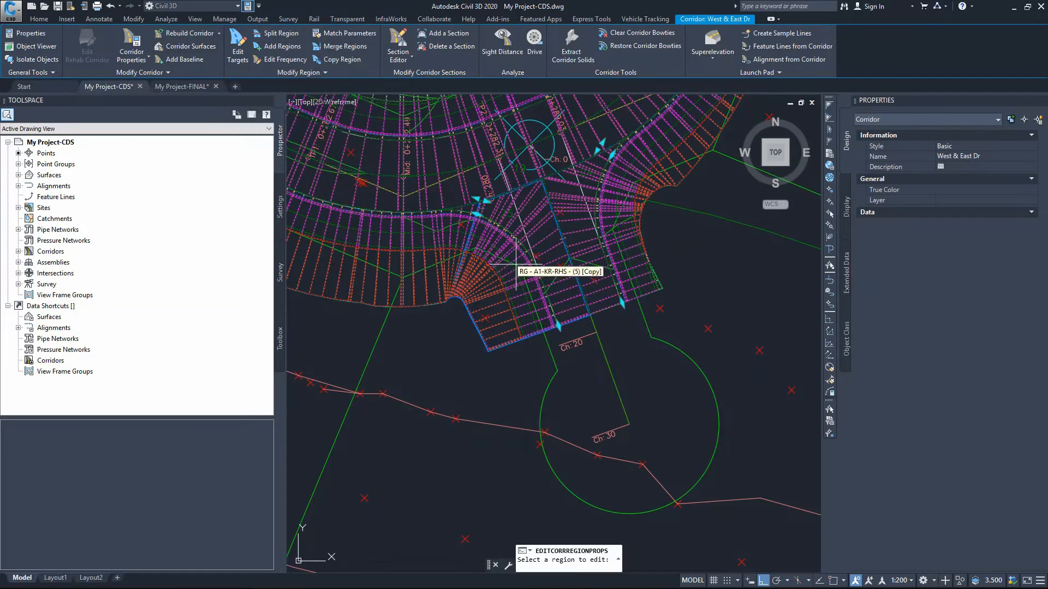
left_click(480, 255)
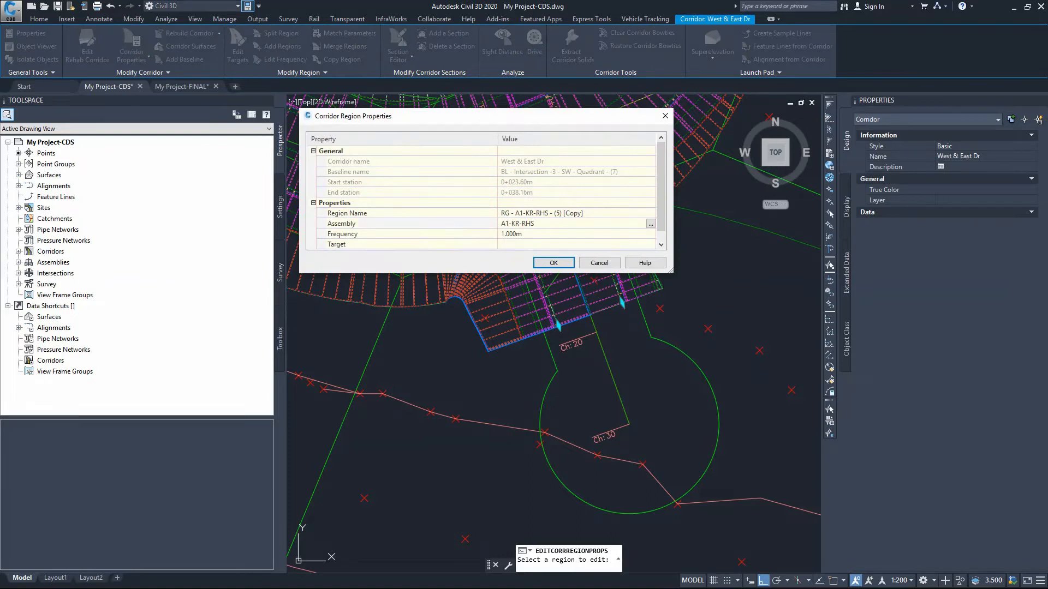
left_click(650, 224)
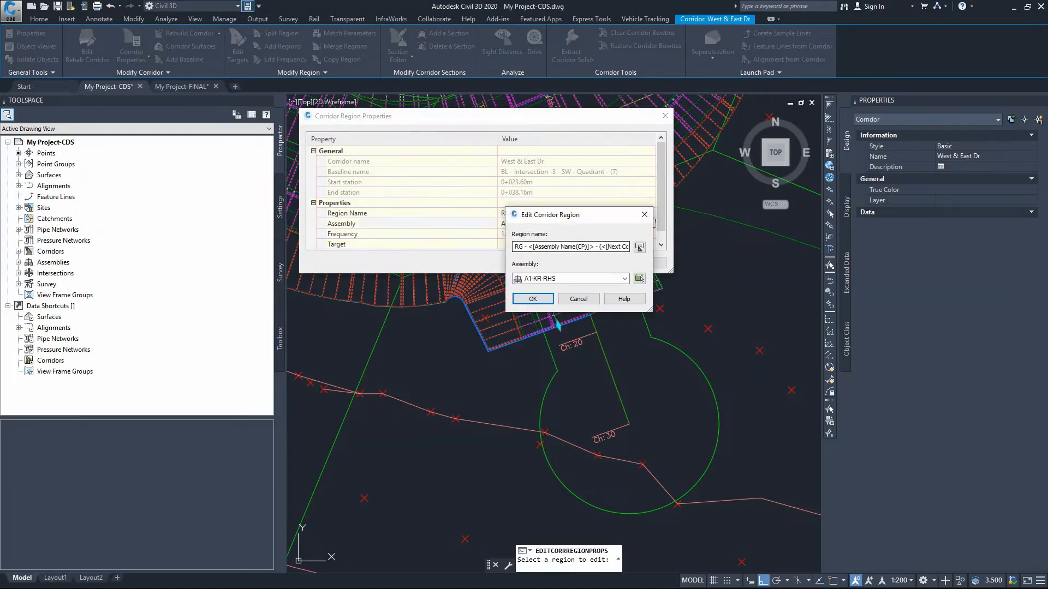
left_click(625, 279)
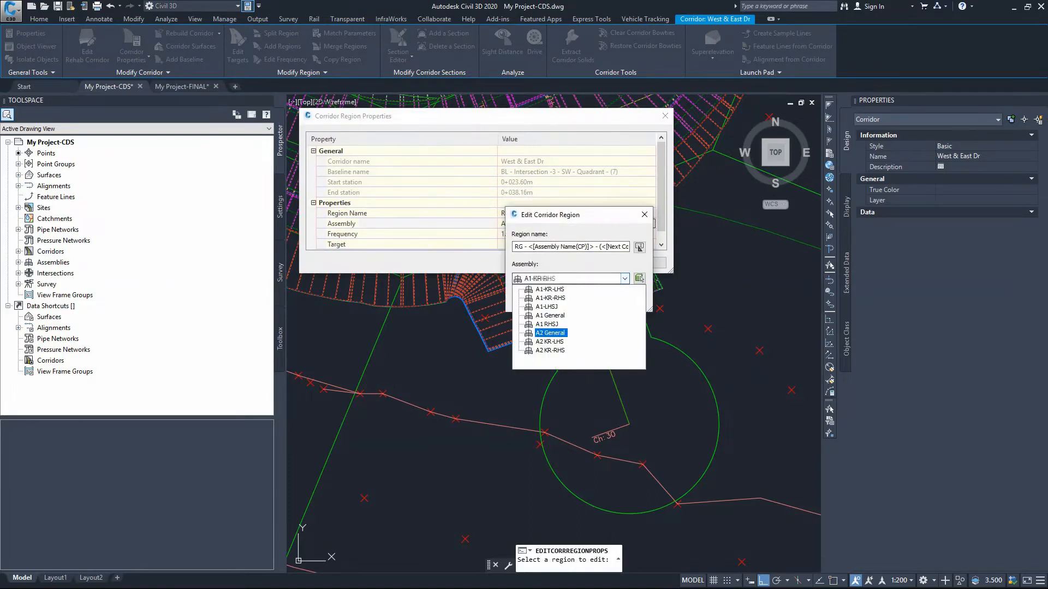
left_click(550, 350)
left_click(533, 299)
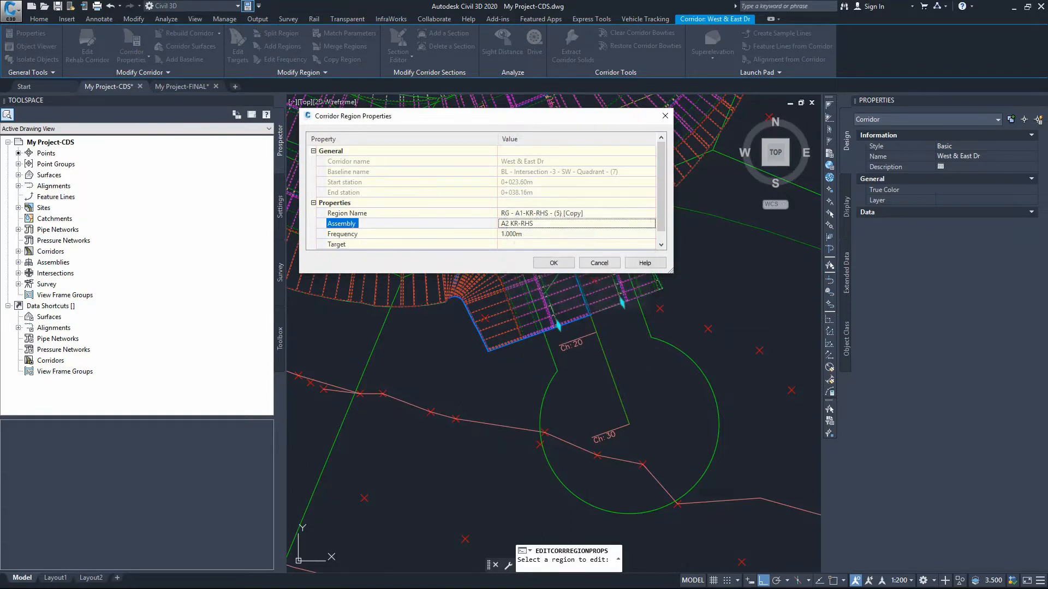
left_click(553, 262)
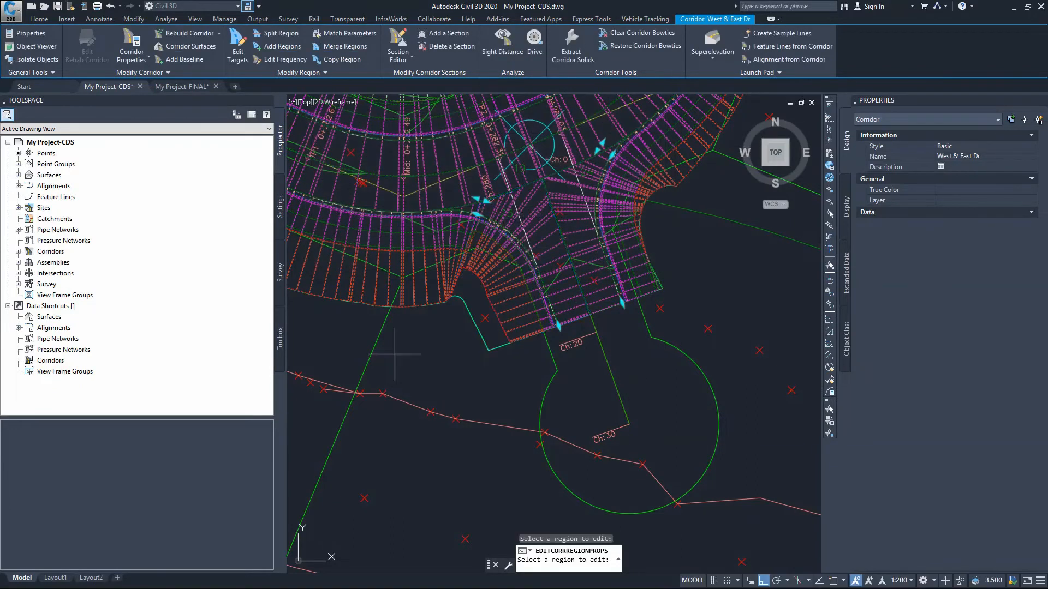
Assign the A2 KR-RHS assembly to the Tafe Court side region of the southeast kerb return and end region editing
left_click(628, 205)
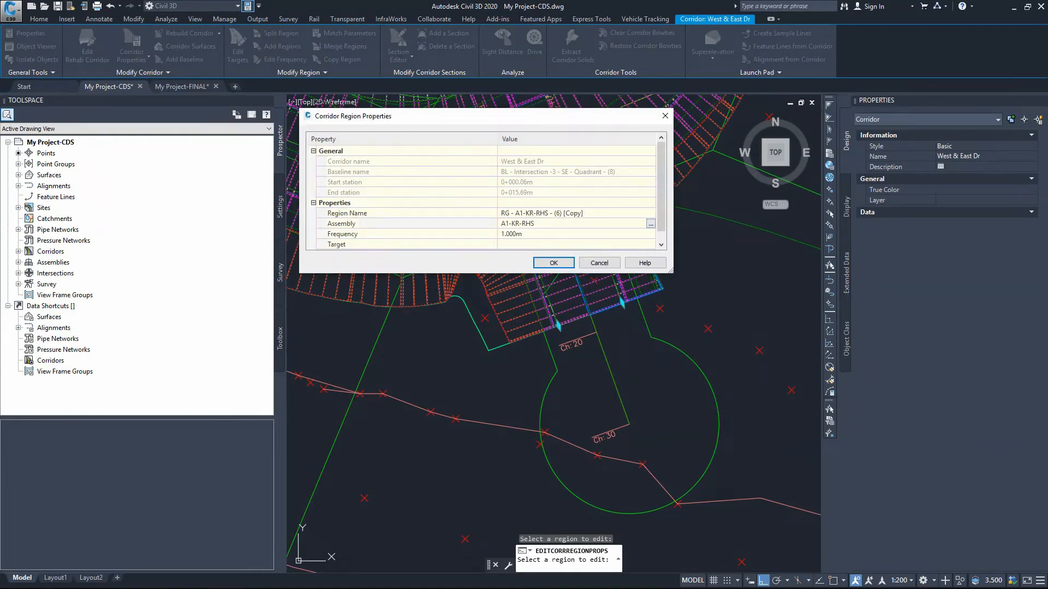
left_click(650, 224)
left_click(625, 278)
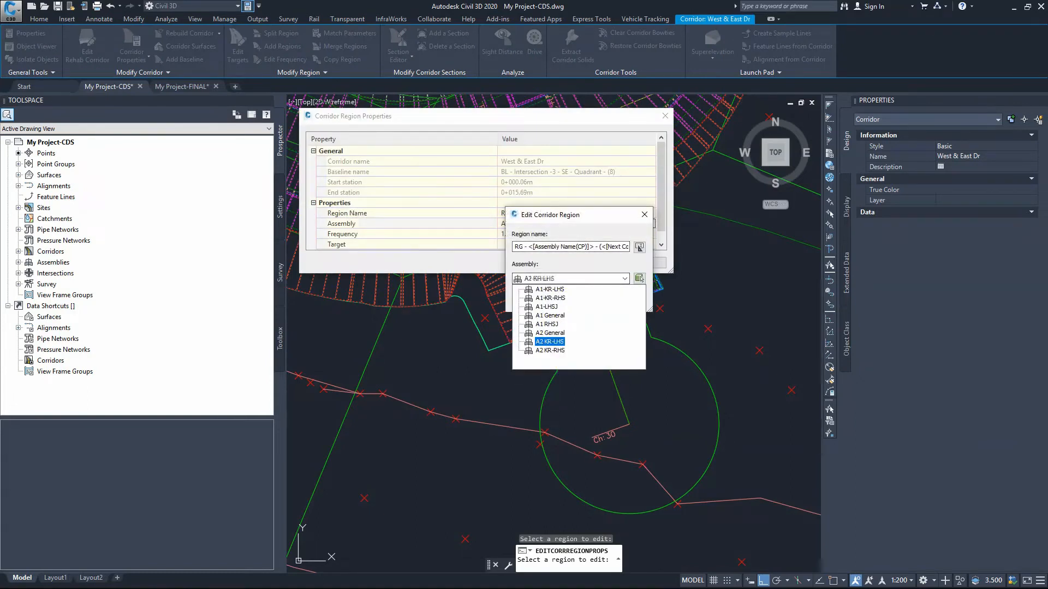
key("Down")
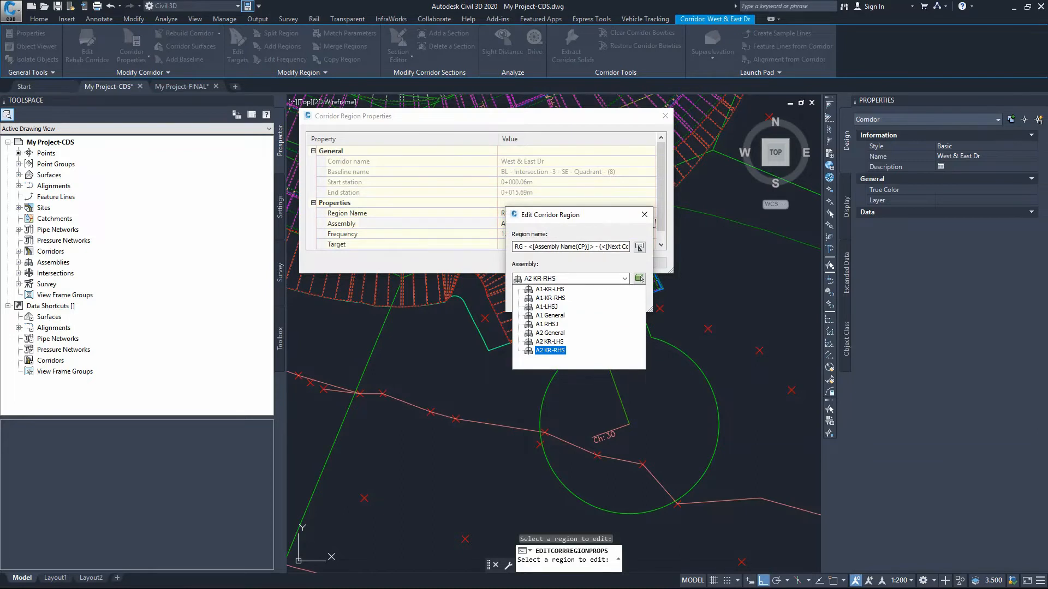
key("Return")
left_click(546, 299)
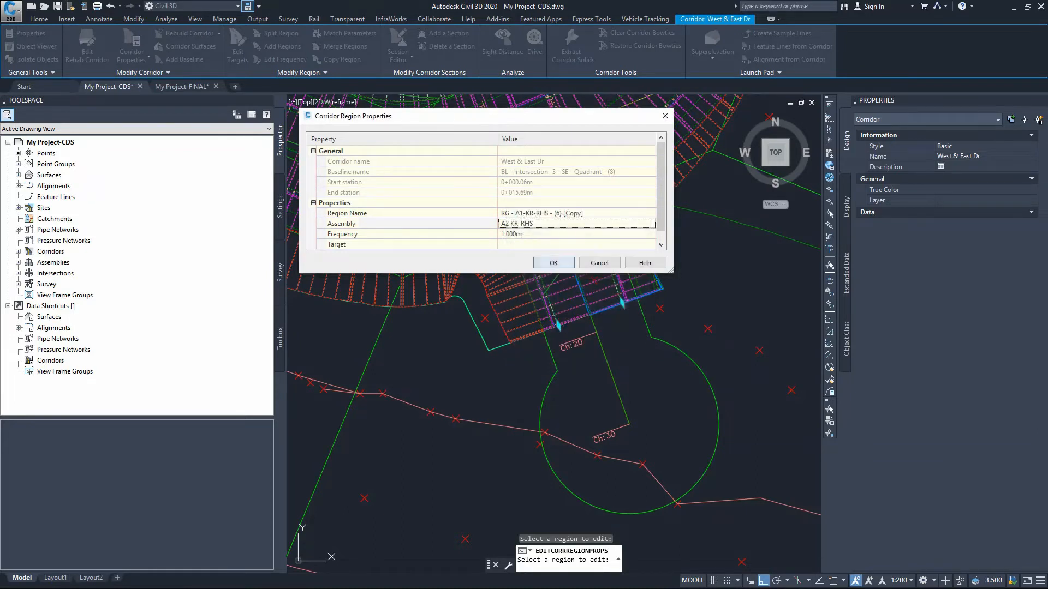
left_click(553, 263)
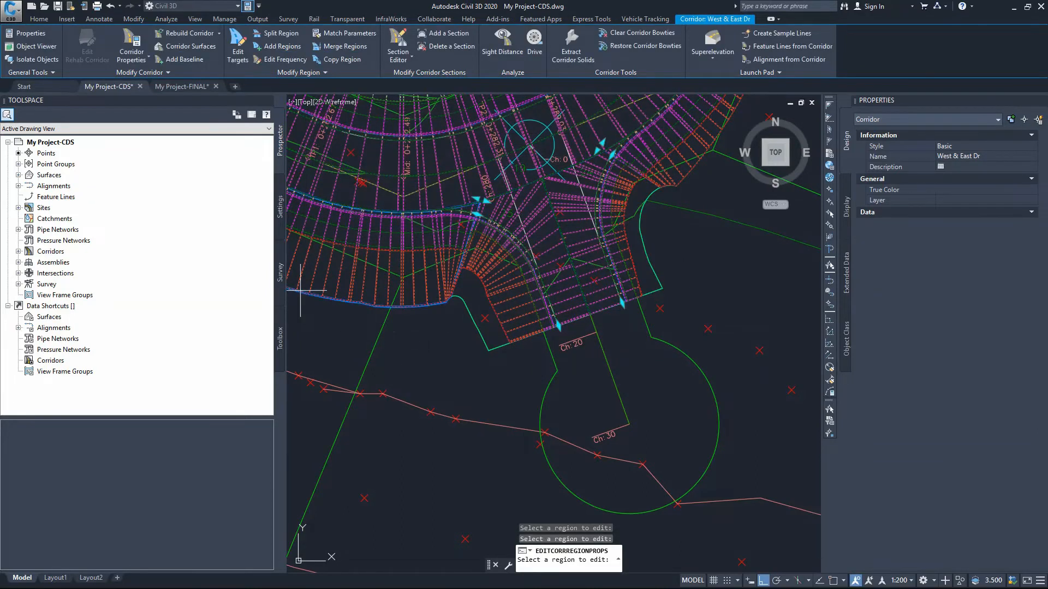
key("Escape")
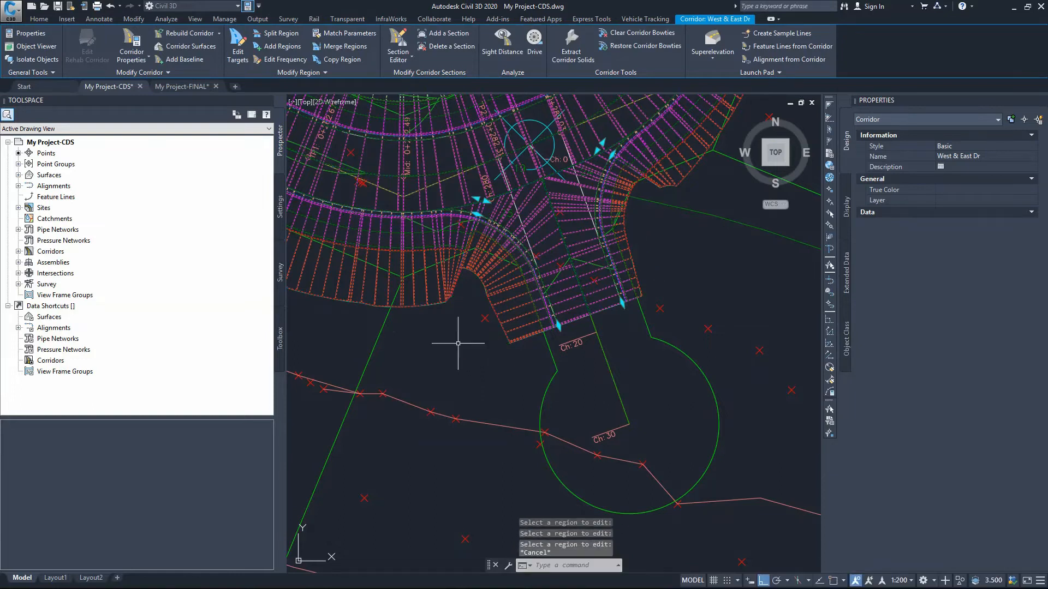
Rebuild the West & East Dr corridor and clear the selection
left_click(18, 252)
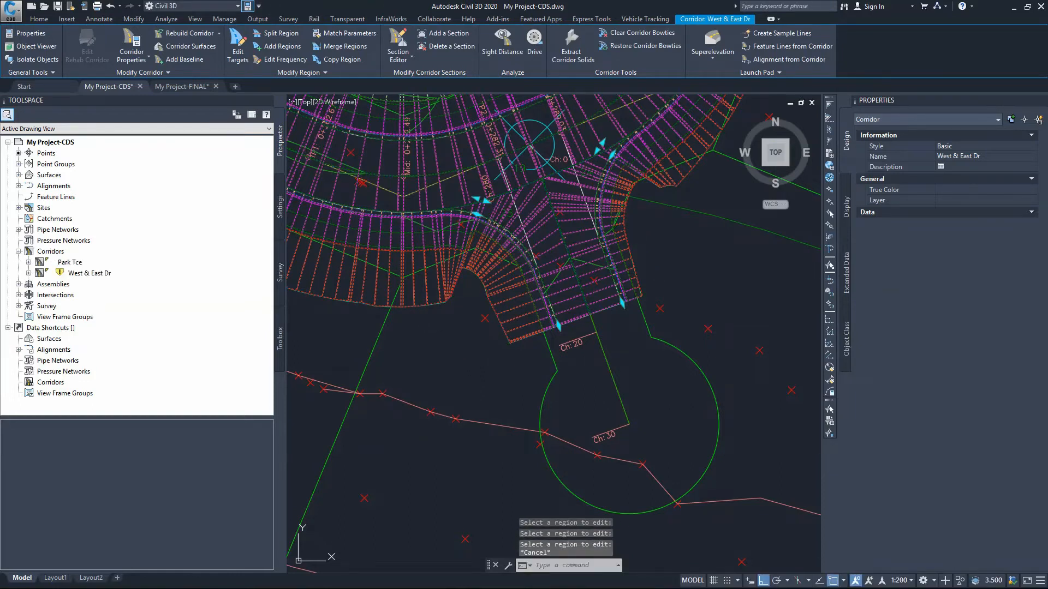
right_click(94, 274)
left_click(125, 307)
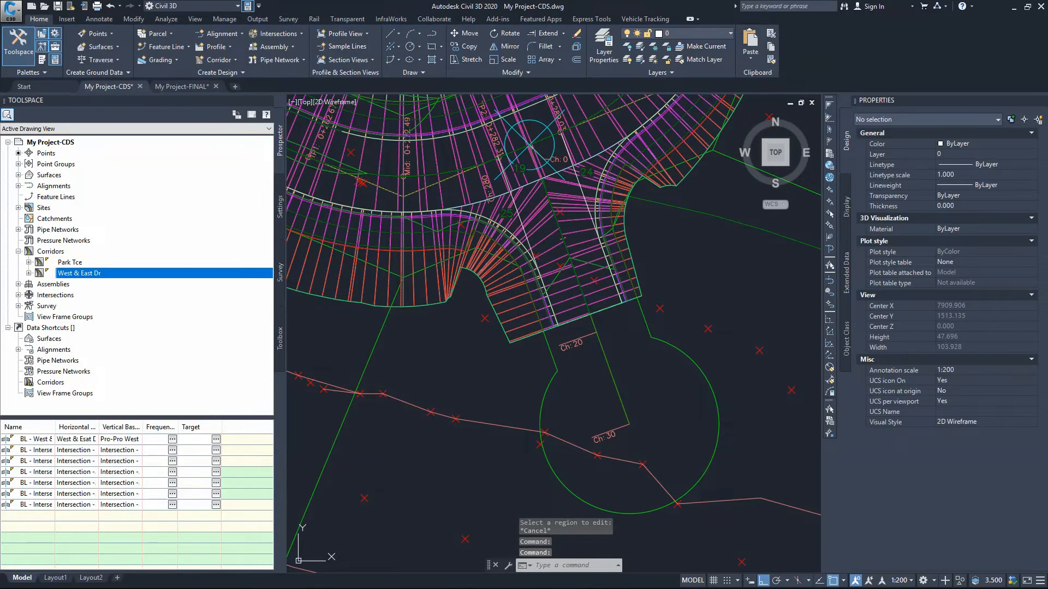
left_click(657, 245)
left_click(657, 246)
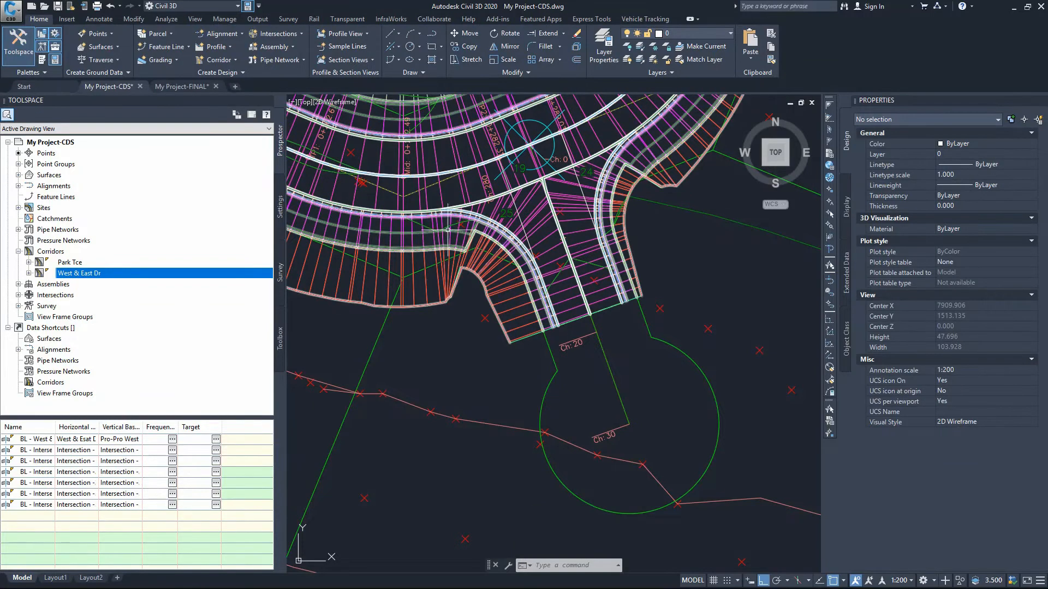
Hide the West & East Dr corridor around the Tafe Court intersection with the HIDEOBJECTS command
mouse_move(509, 260)
scroll(501, 248, "up", 2)
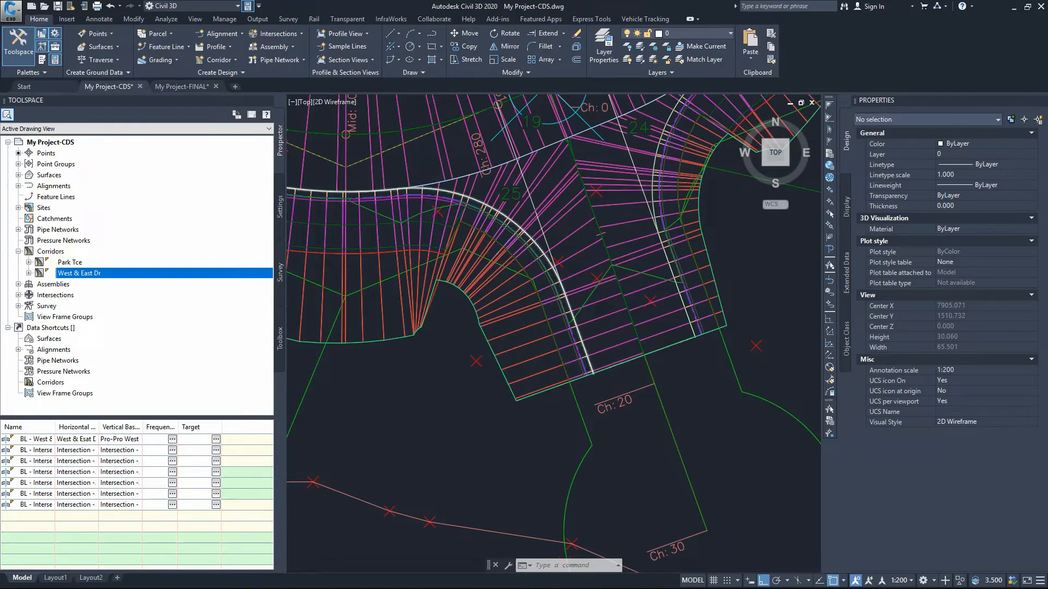
scroll(585, 358, "up", 2)
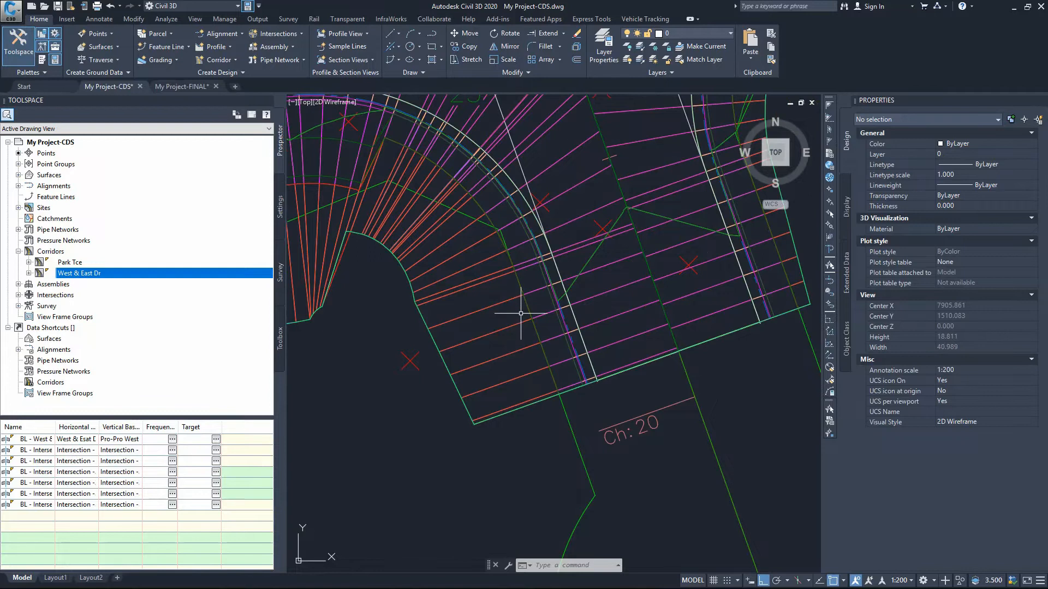
scroll(494, 346, "down", 8)
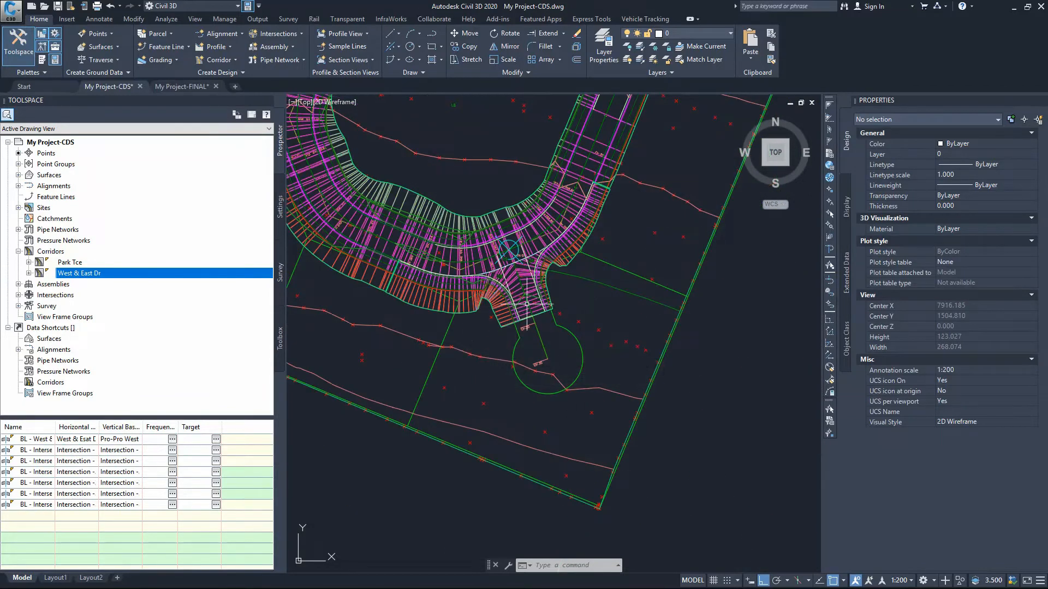
scroll(514, 336, "up", 2)
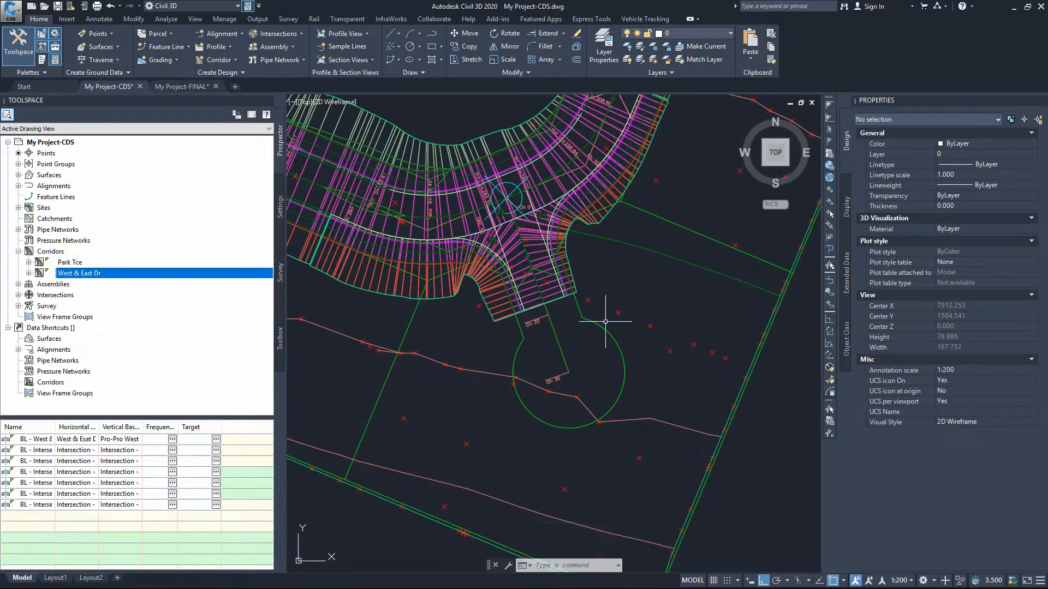
left_click(511, 326)
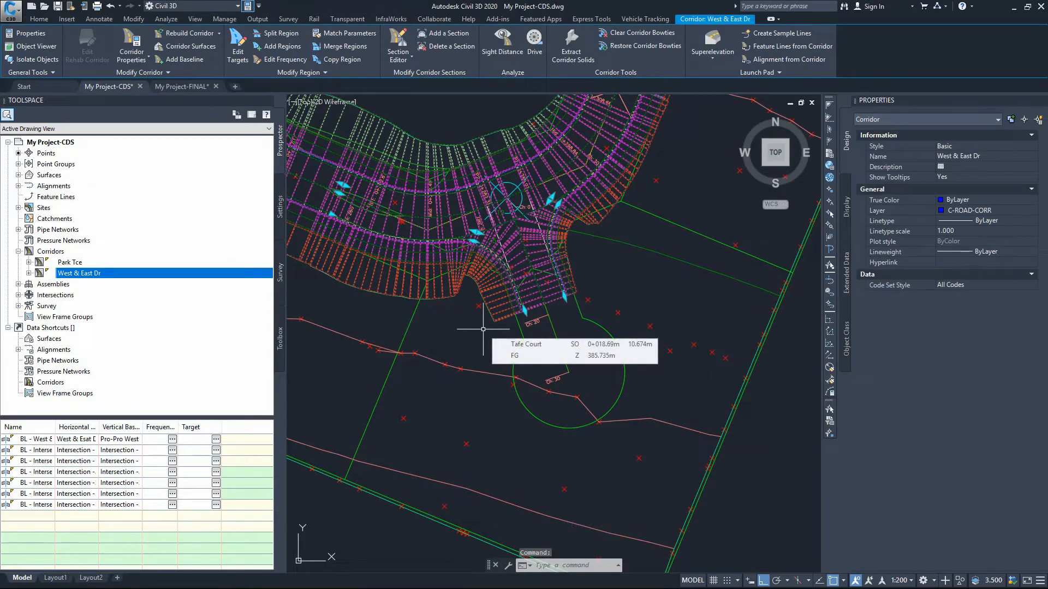
type("HIDE")
key("Return")
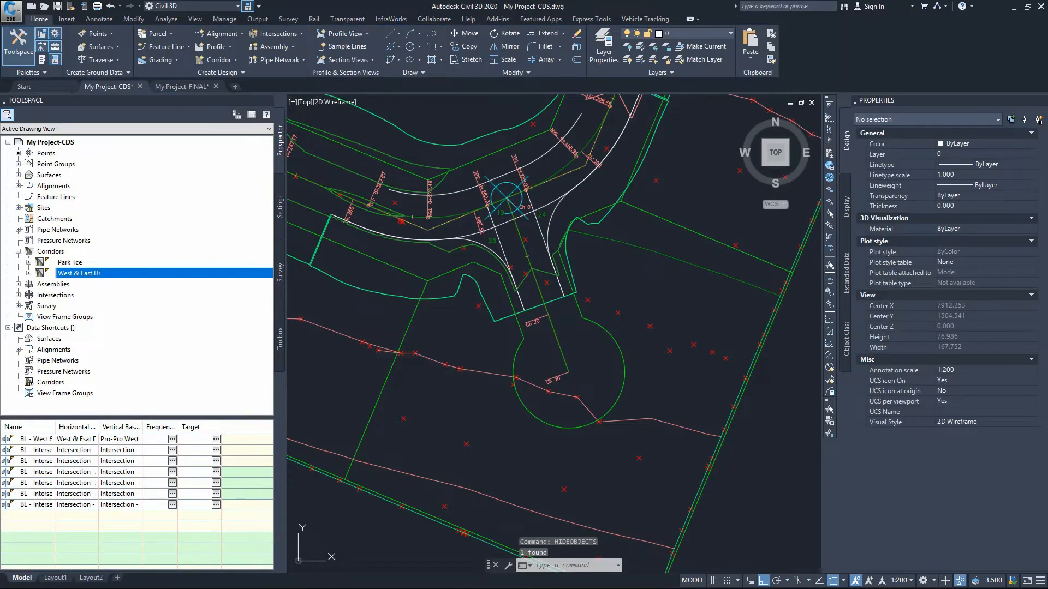
Draw a straight polyline across Tafe Court just north of Ch: 20, from the east boundary line to the west one
left_click(565, 317)
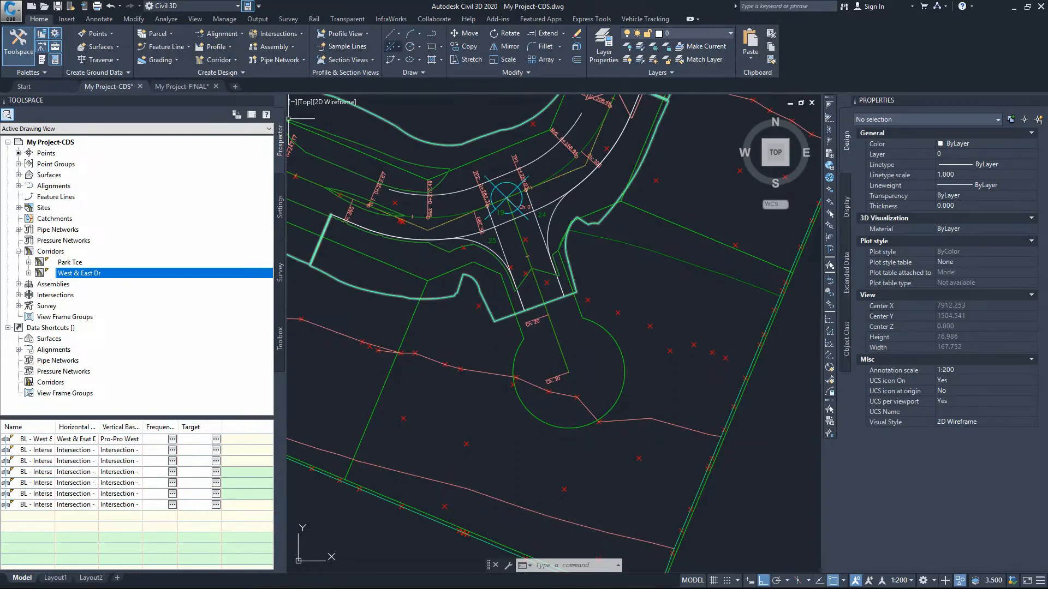
left_click(409, 33)
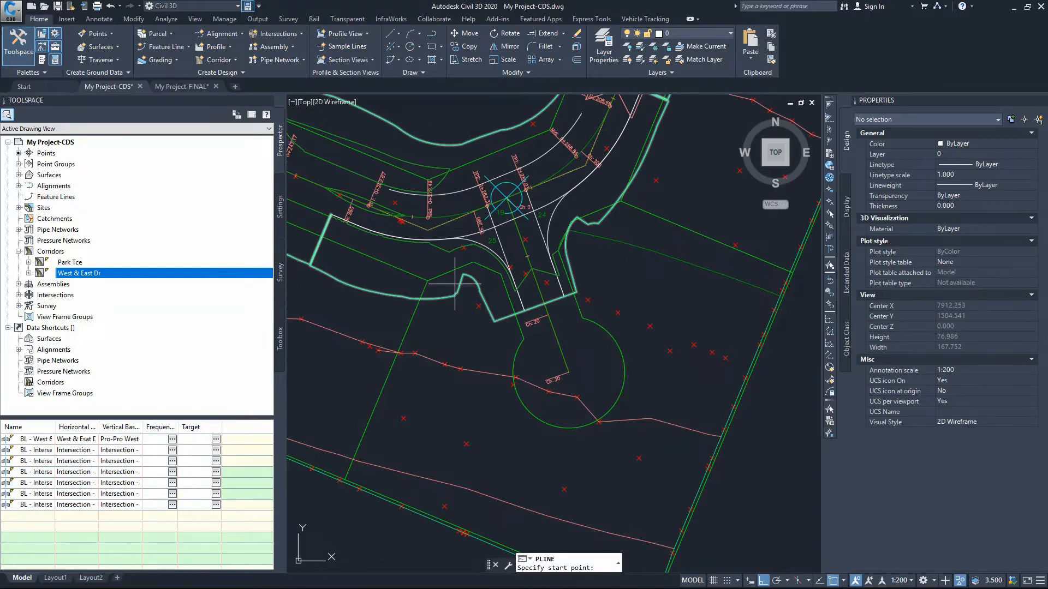
scroll(557, 305, "up", 4)
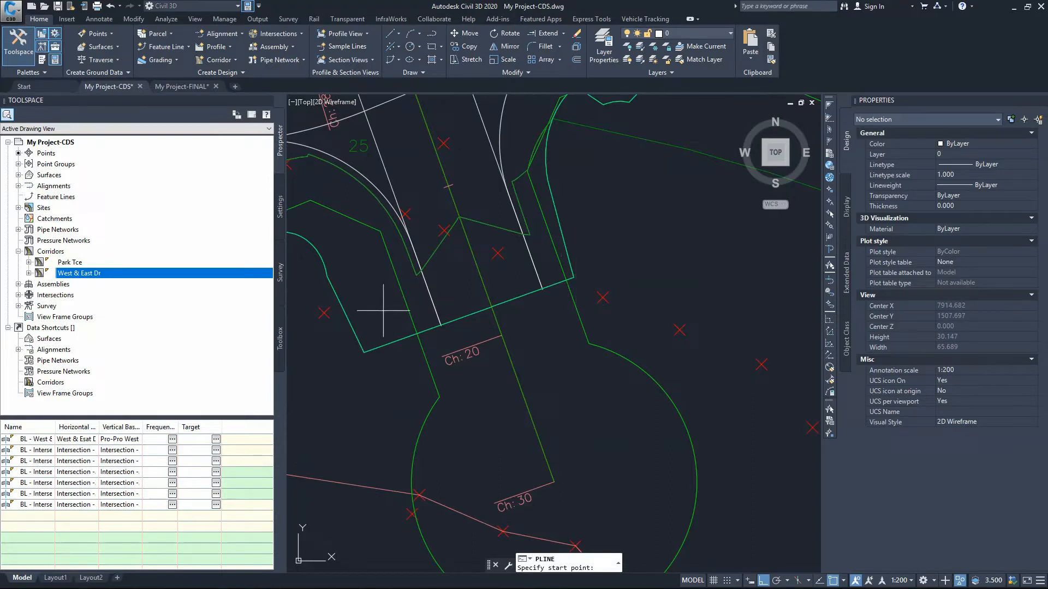
left_click(558, 257)
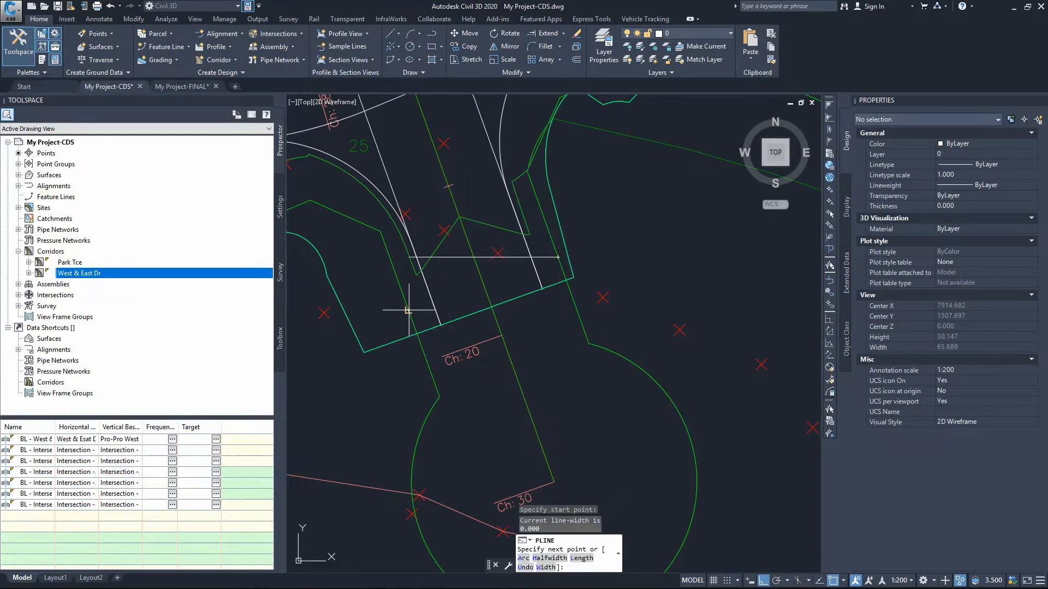
left_click(407, 310)
key("Escape")
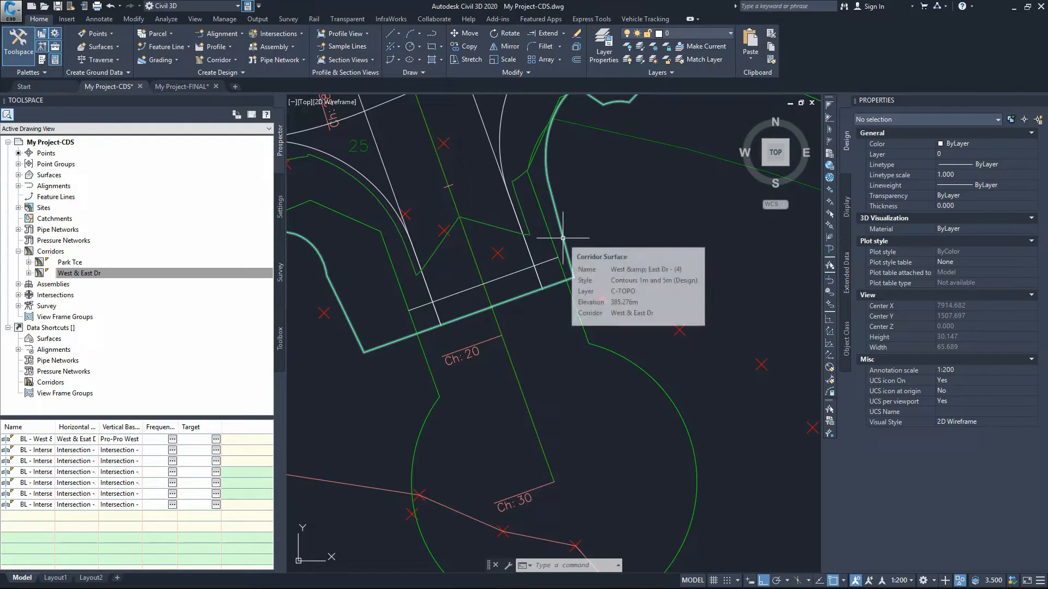
key("Escape")
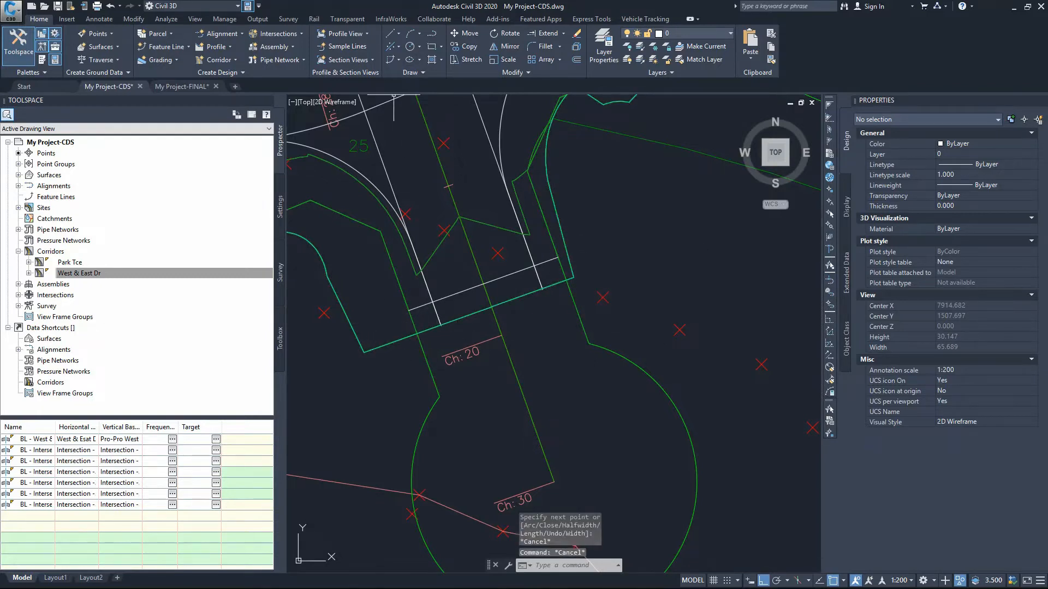
Start a polyline at the cross line's east end, following the boundary south, and add a tangent arc onto the cul-de-sac bulb
left_click(432, 33)
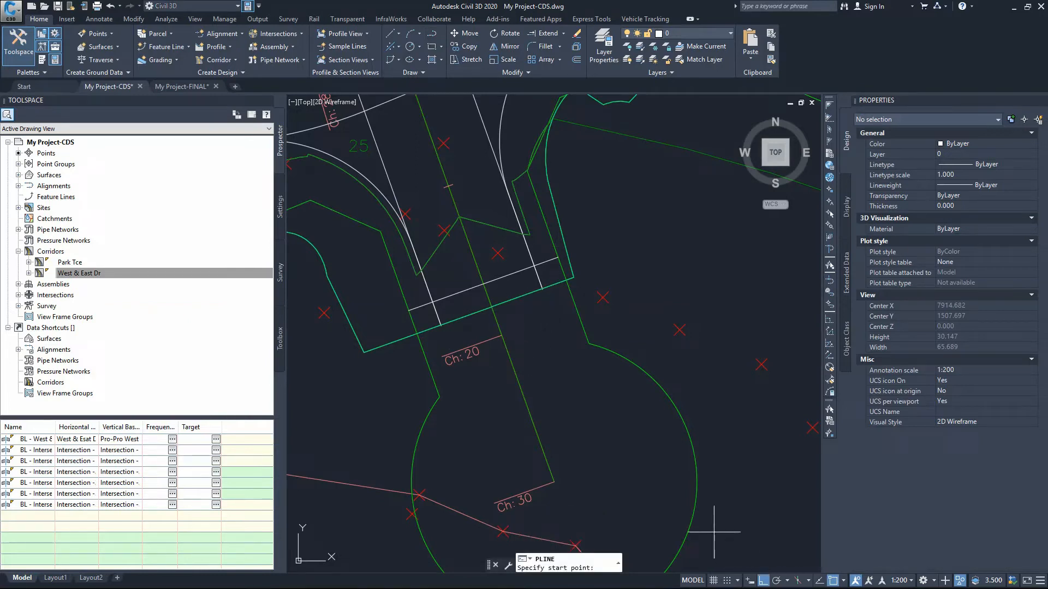
key("F3")
right_click(556, 282, "shift")
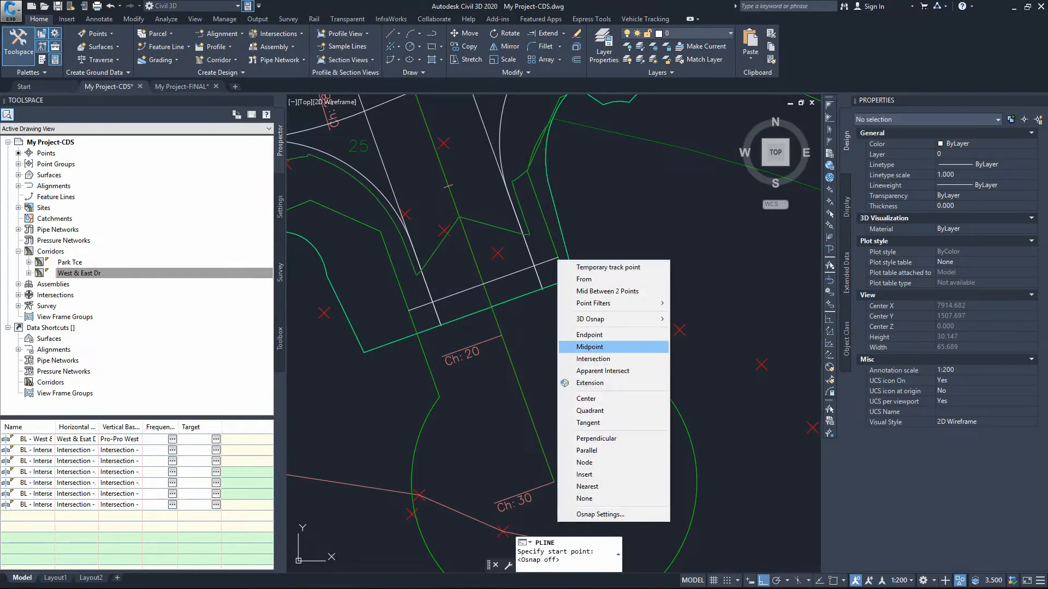
left_click(581, 346)
left_click(559, 258)
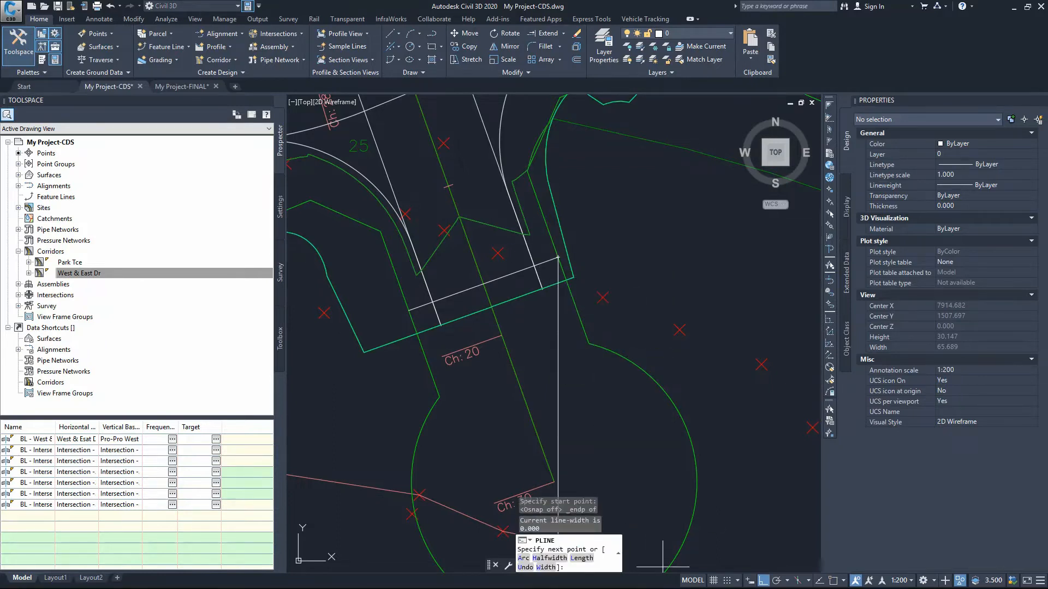
key("F8")
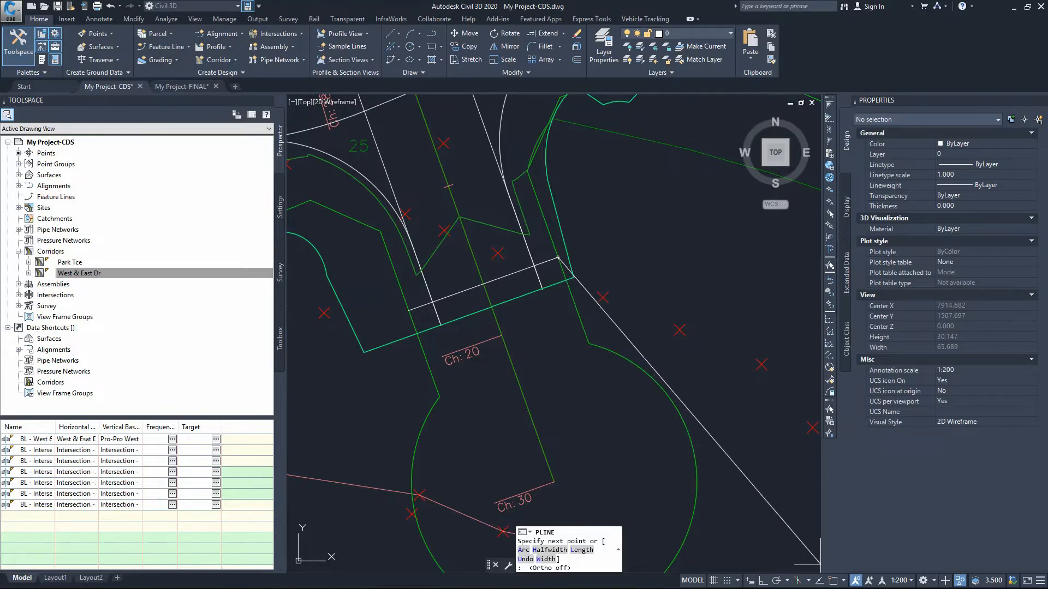
key("F3")
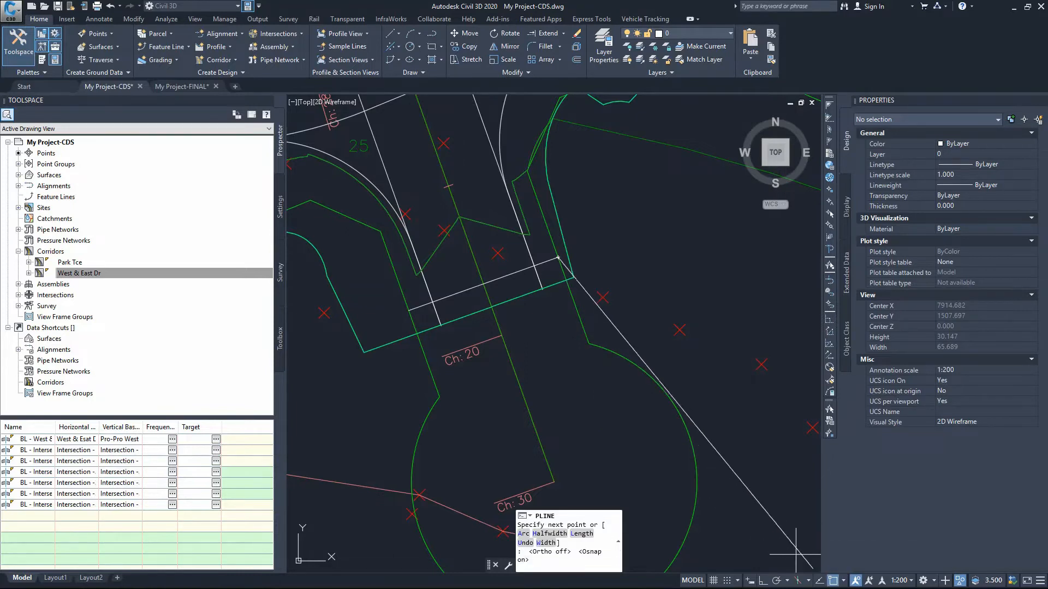
left_click(576, 306)
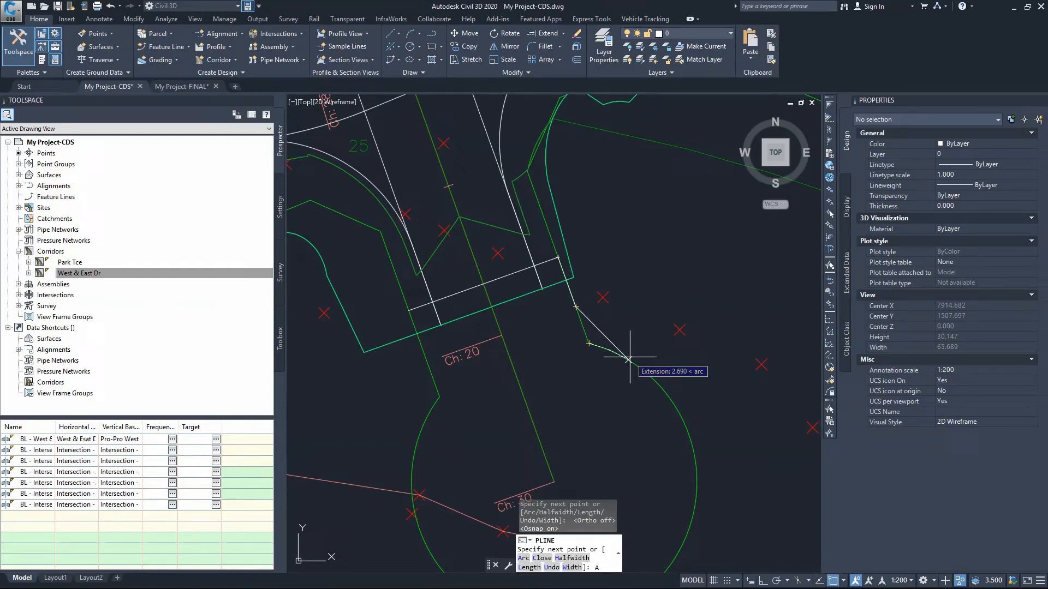
type("A")
key("Return")
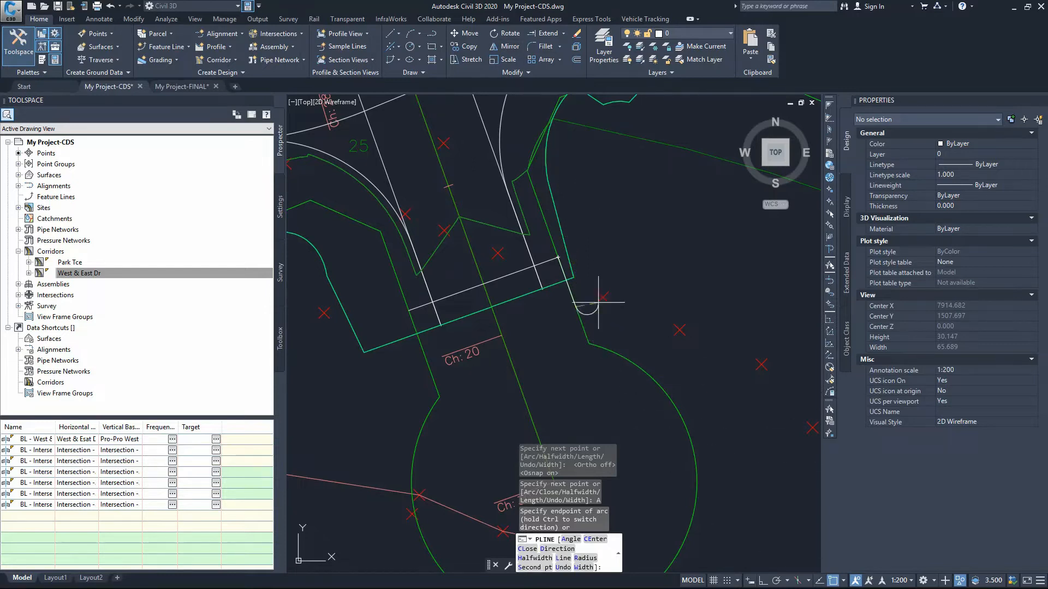
left_click(627, 358)
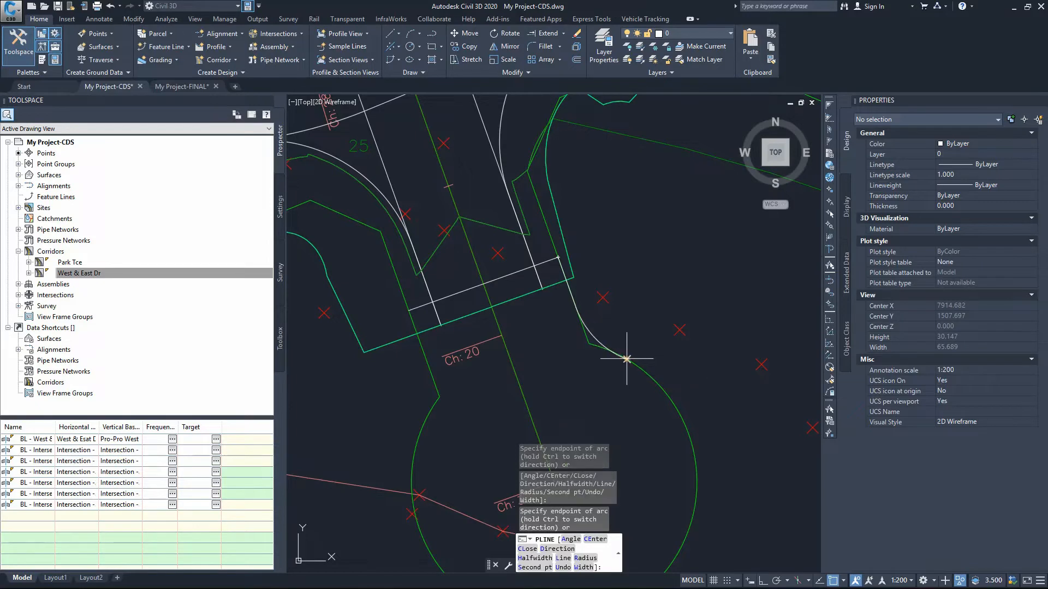
Continue the polyline with arcs around the bulb and west return, and finish with a straight segment to the cross line's west end
scroll(622, 382, "down", 2)
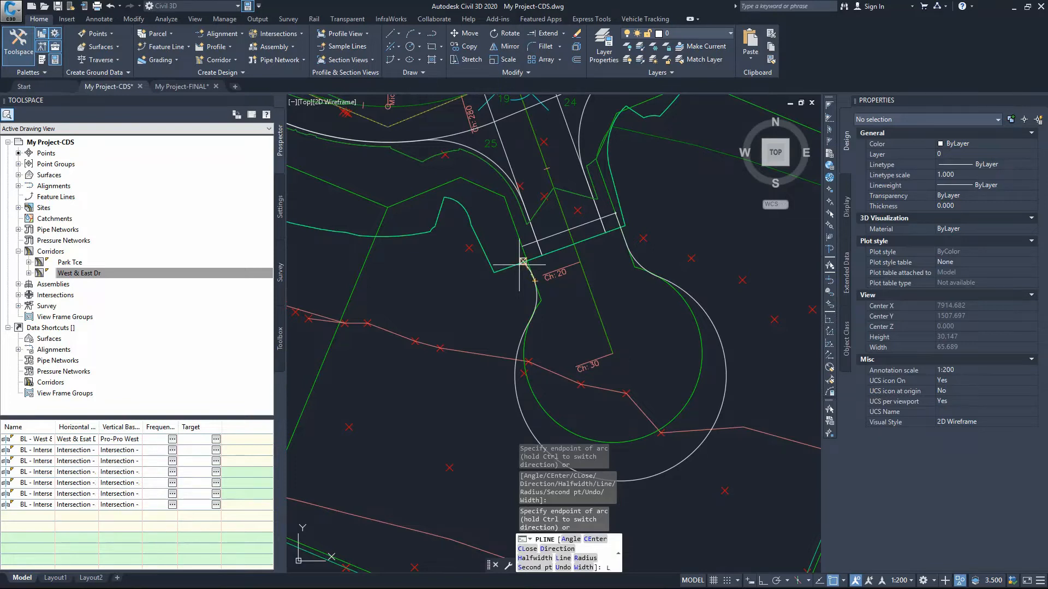
key("Return")
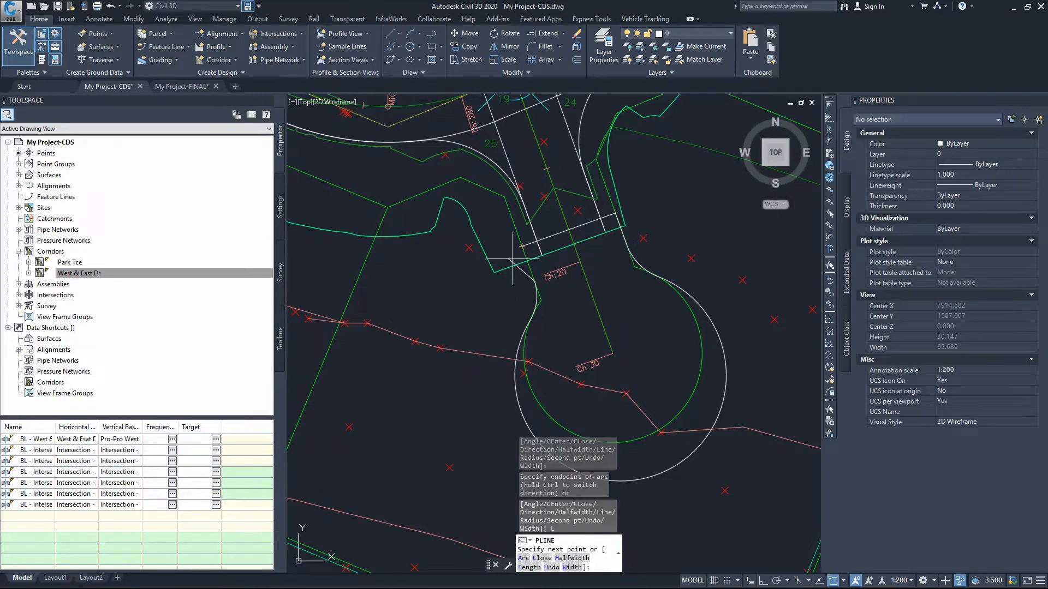
left_click(625, 226)
scroll(522, 245, "up", 5)
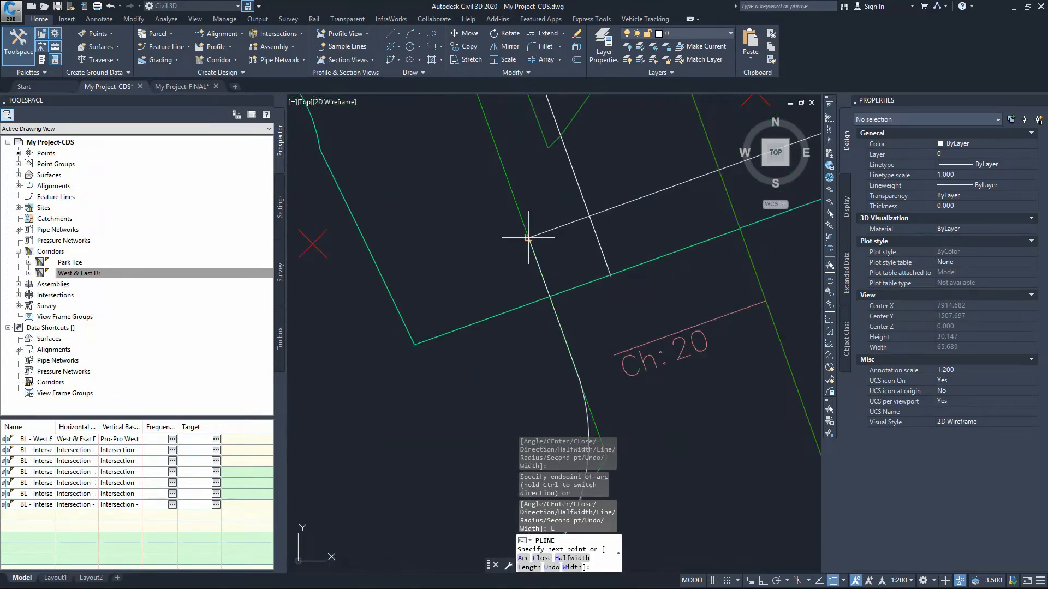
left_click(528, 237)
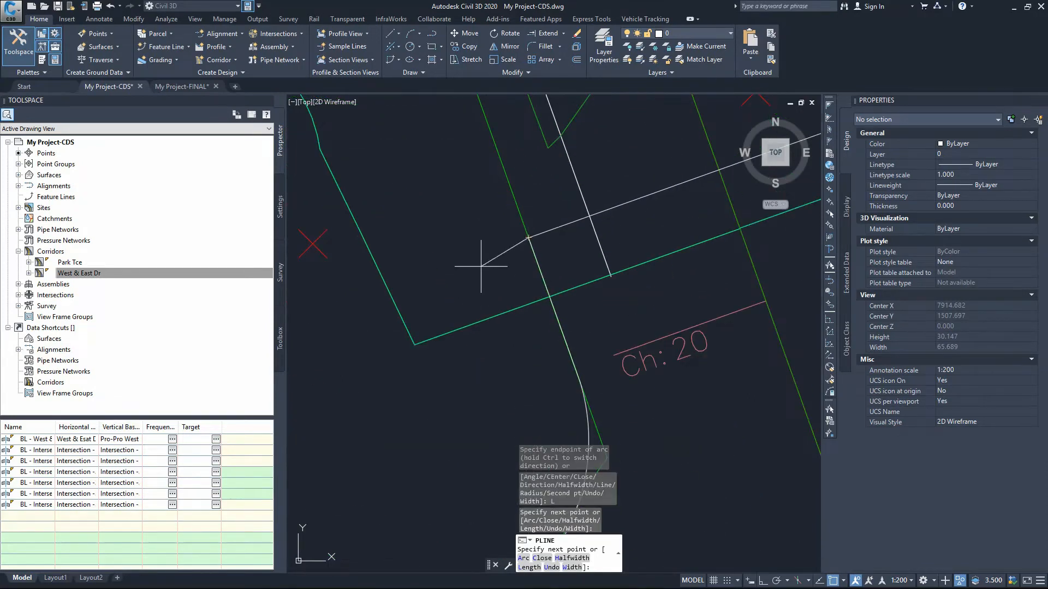
key("Return")
Stretch the midpoint of the polyline's large bulb arc onto the green cul-de-sac boundary circle
scroll(496, 262, "down", 4)
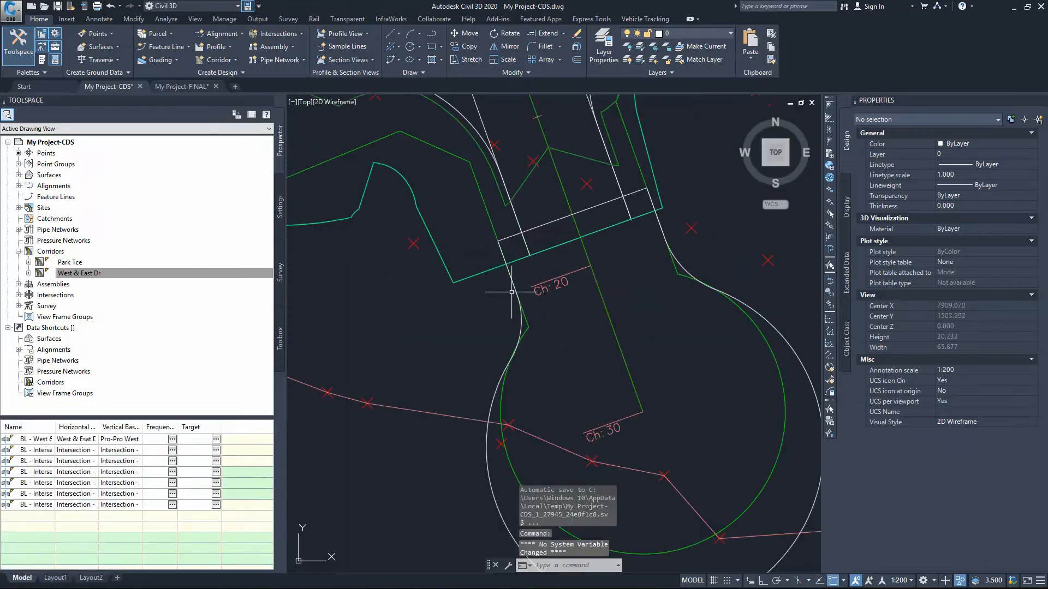
left_click(520, 318)
scroll(547, 230, "down", 4)
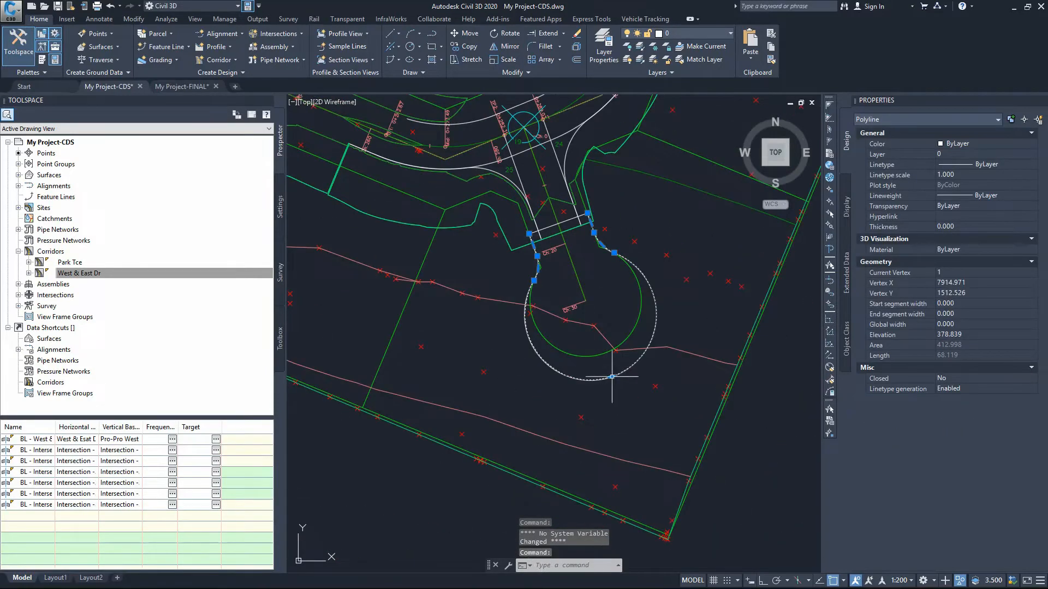
scroll(611, 377, "up", 2)
left_click(611, 375)
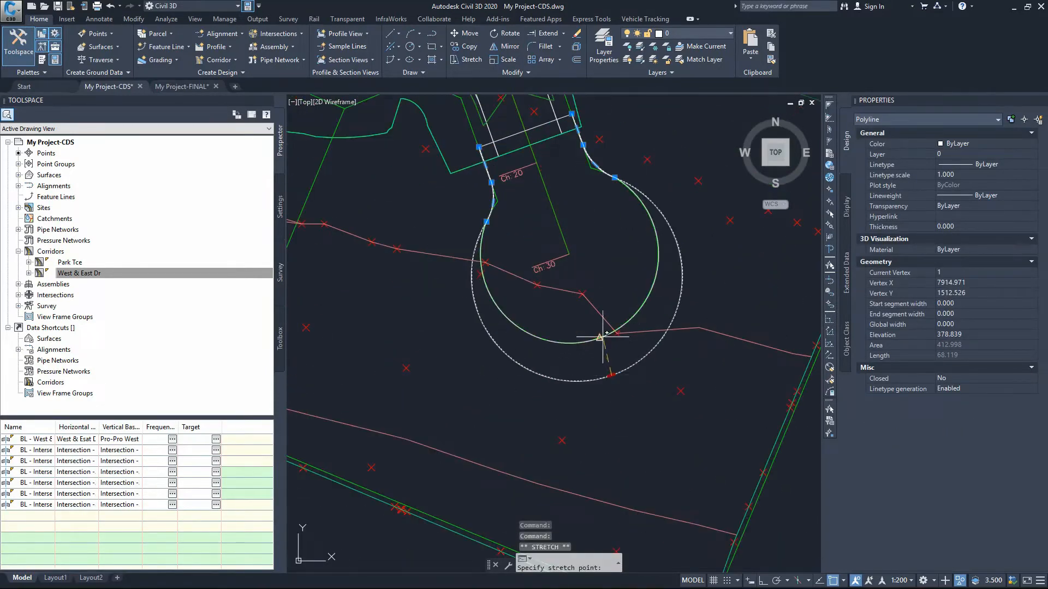
Flatten the polyline's east return arc slightly by stretching its midpoint away from the boundary corner with object snap off
scroll(597, 142, "up", 5)
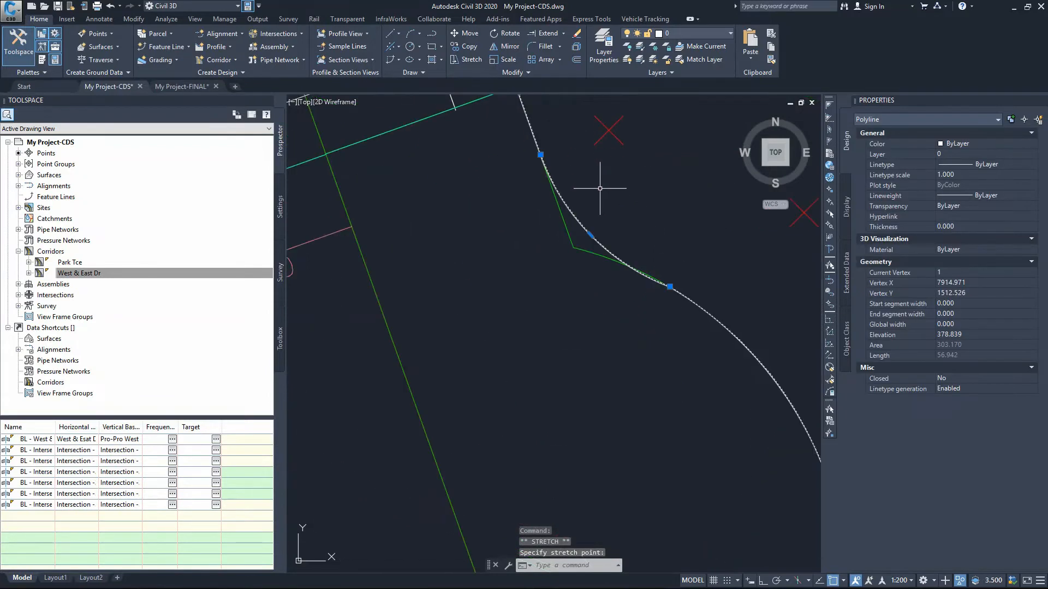
left_click(590, 234)
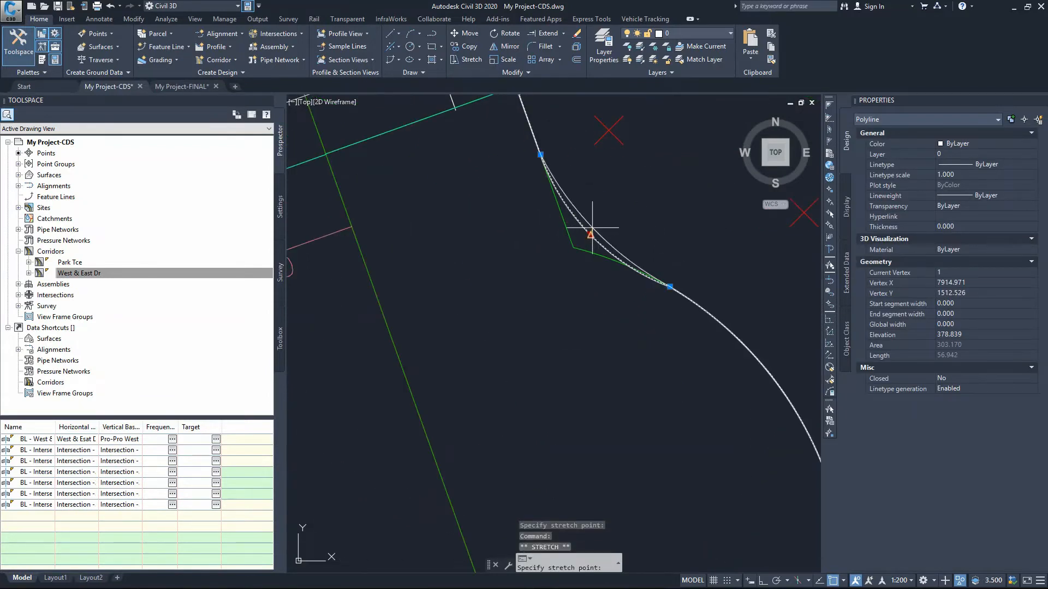
scroll(587, 227, "up", 2)
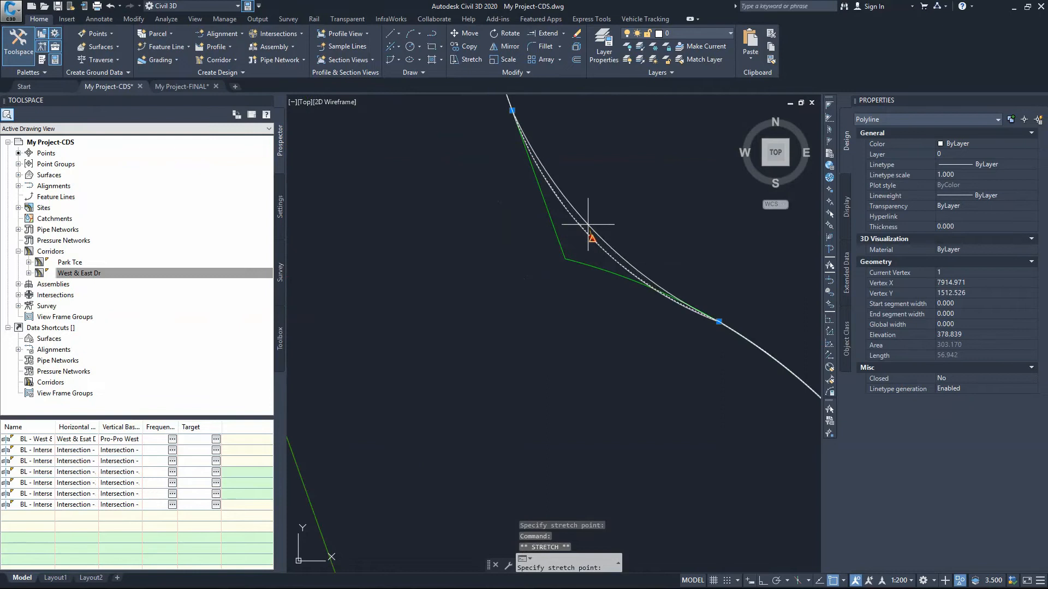
left_click(591, 234)
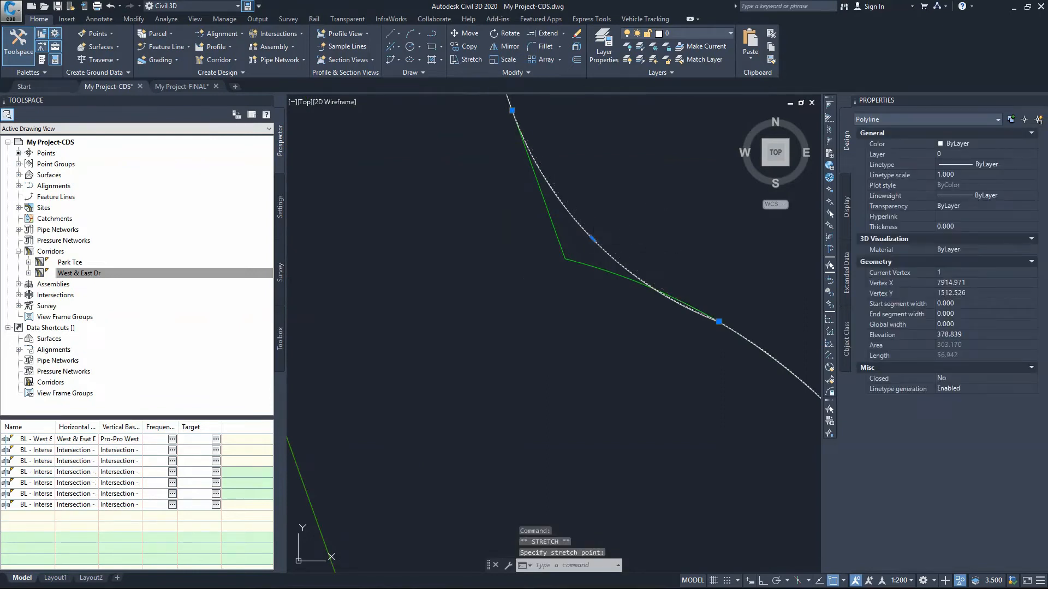
left_click(593, 238)
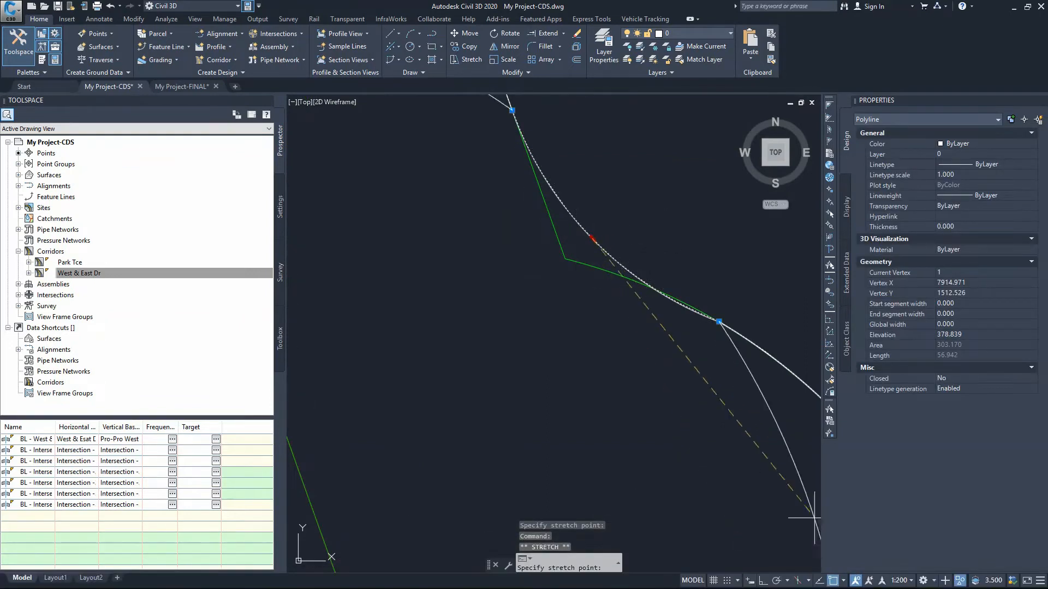
key("F3")
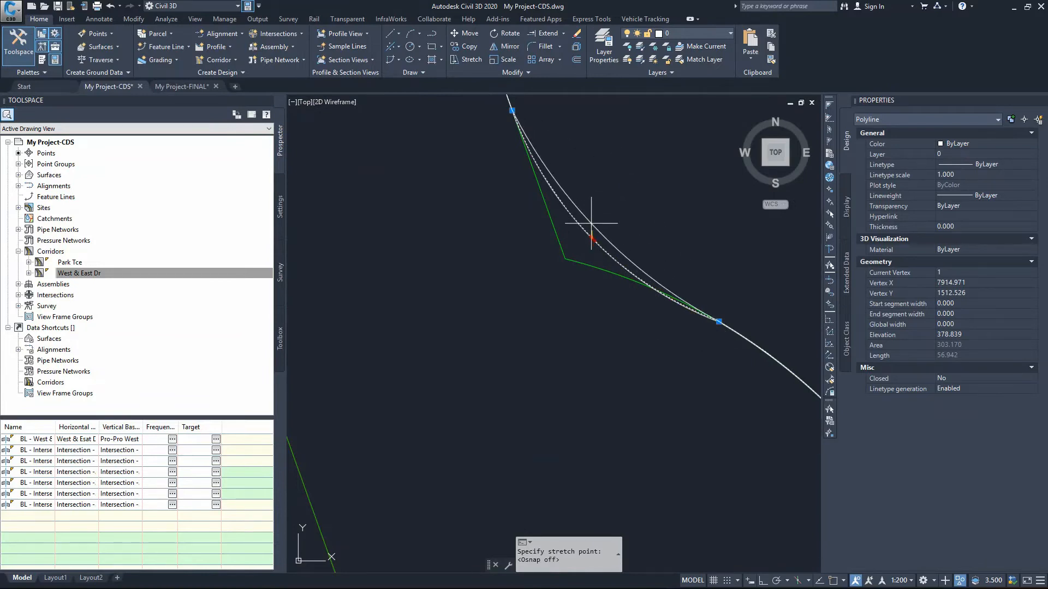
Flatten the polyline's west return arc by stretching its midpoint away from the green boundary corner
scroll(597, 224, "down", 3)
scroll(561, 257, "up", 4)
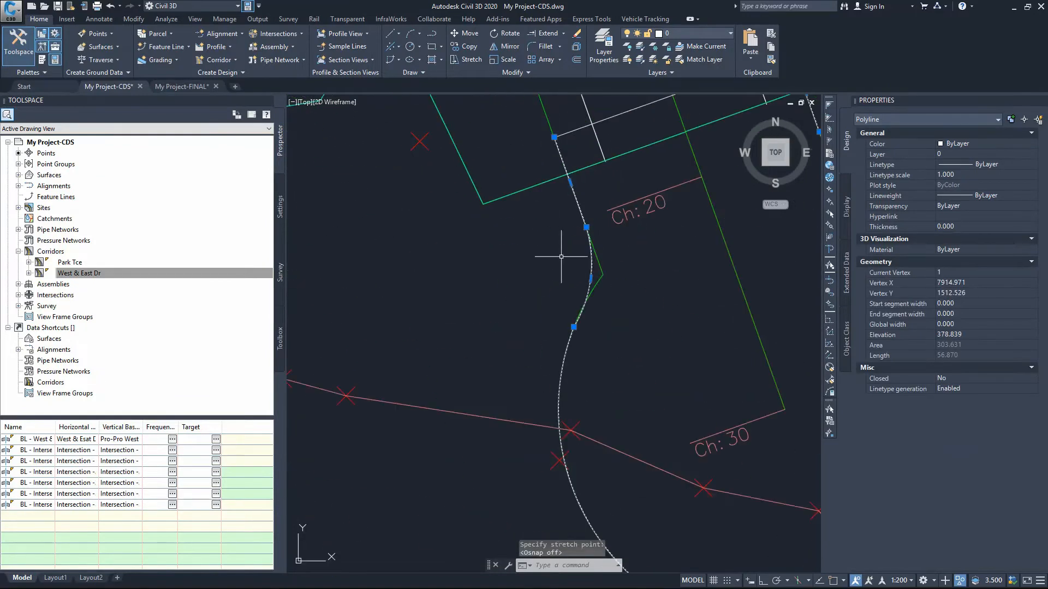
left_click(568, 257)
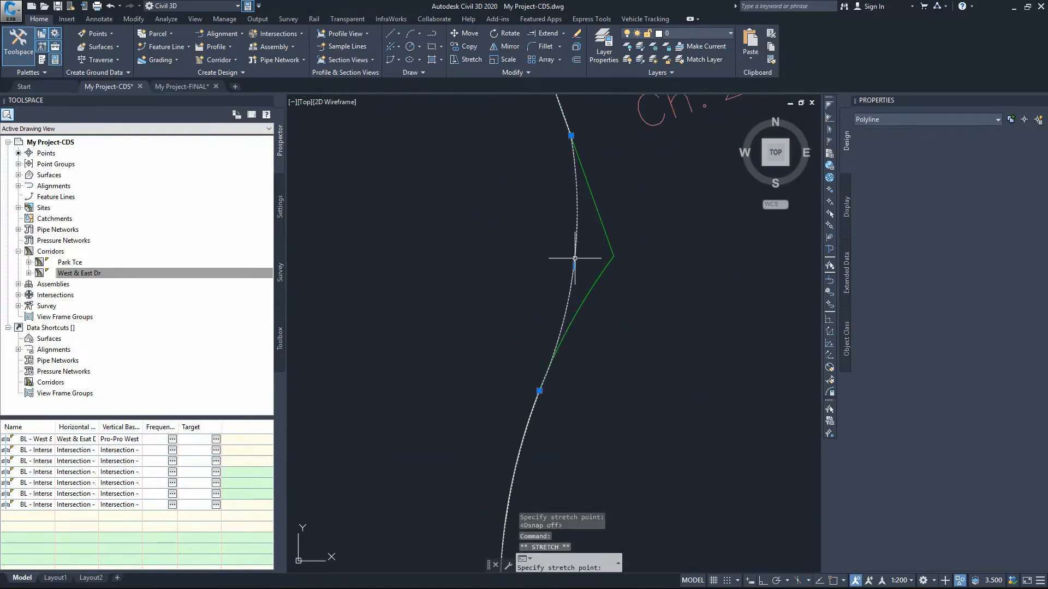
scroll(562, 251, "down", 4)
scroll(664, 228, "up", 4)
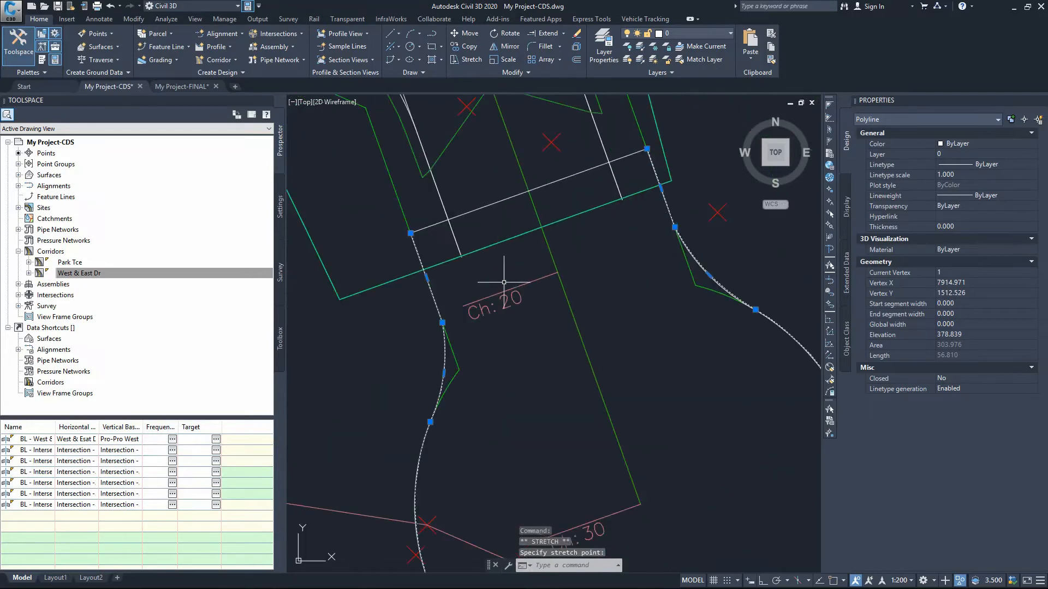
Turn object snap on, move the west return arc's upper vertex north along the straight segment, and stretch its midpoint slightly outward, away from the boundary corner
left_click(442, 322)
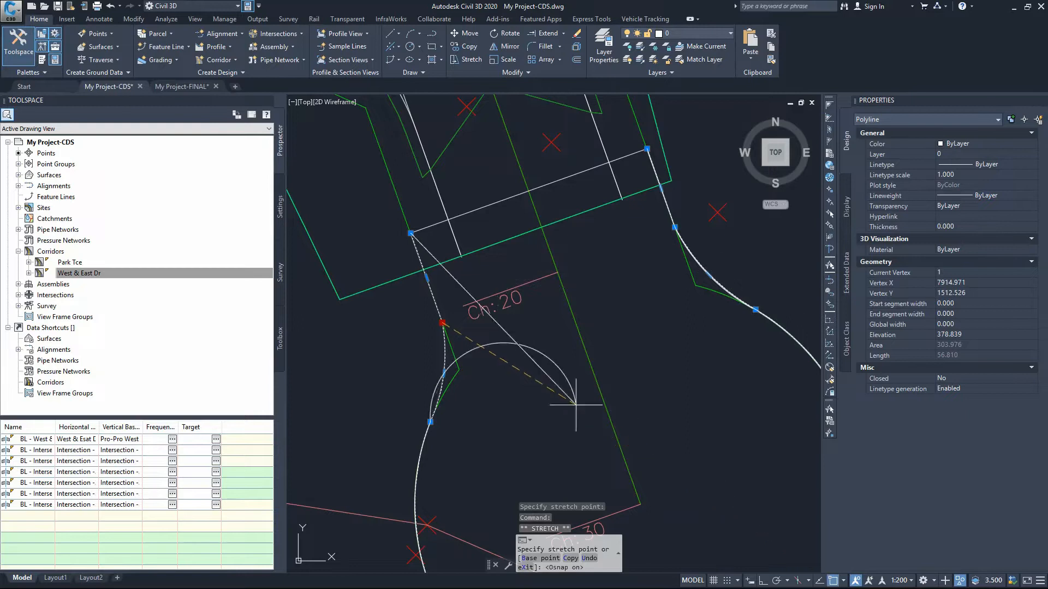
key("F3")
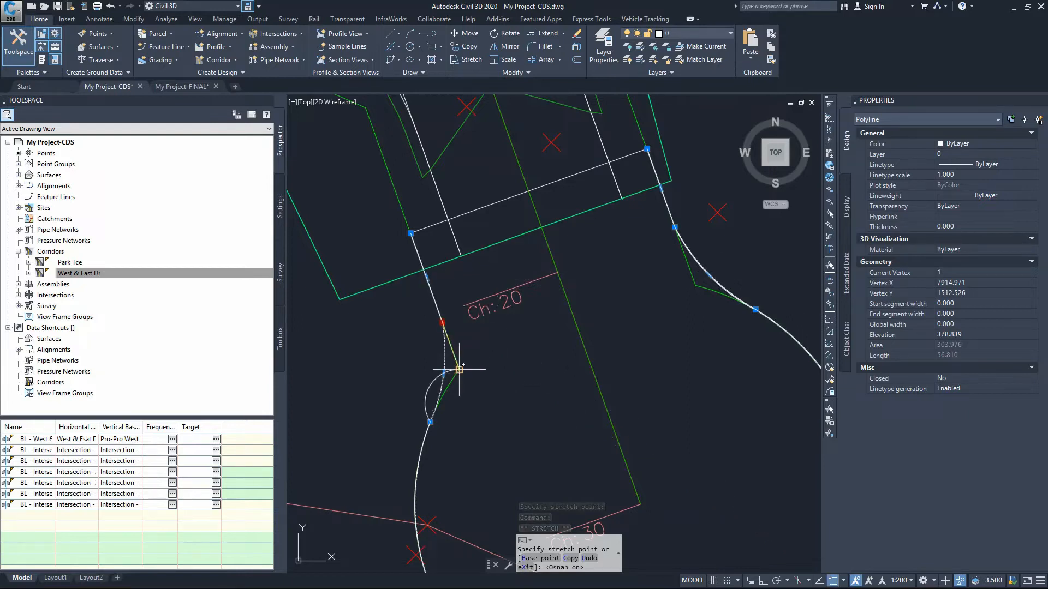
left_click(427, 283)
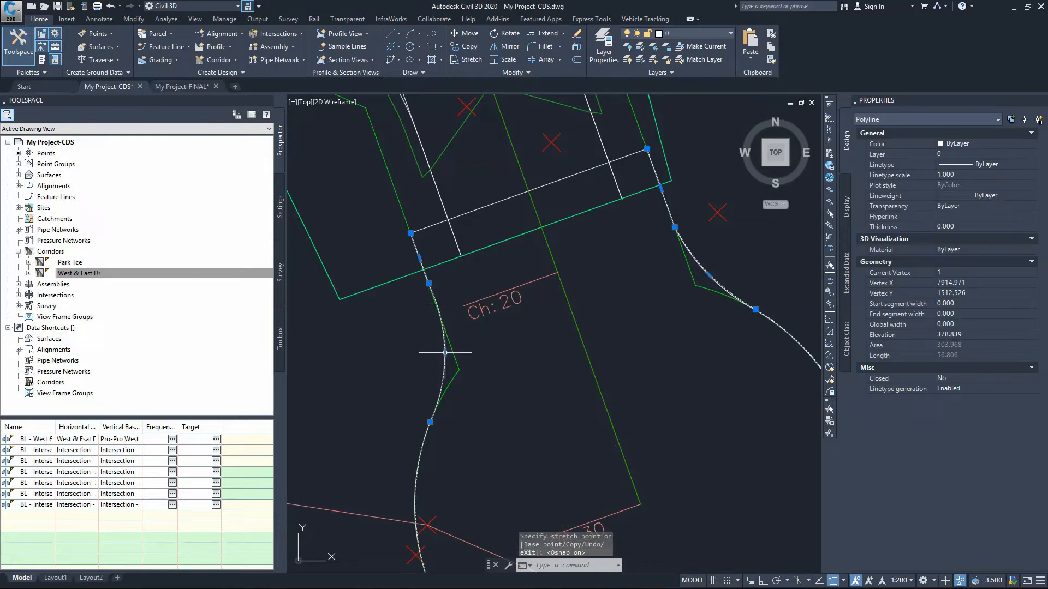
left_click(444, 353)
scroll(437, 359, "up", 4)
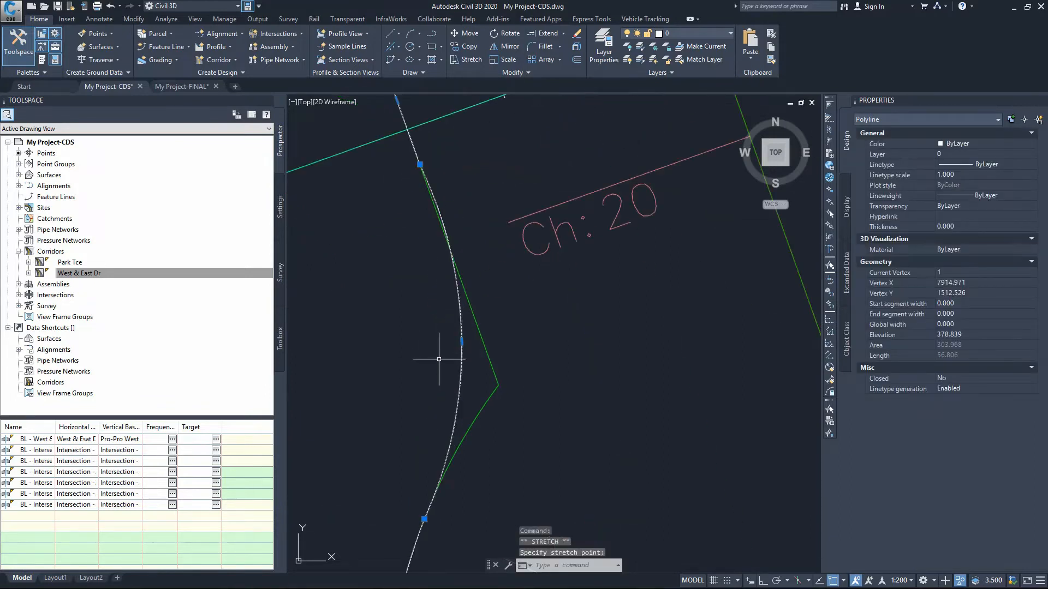
left_click(452, 341)
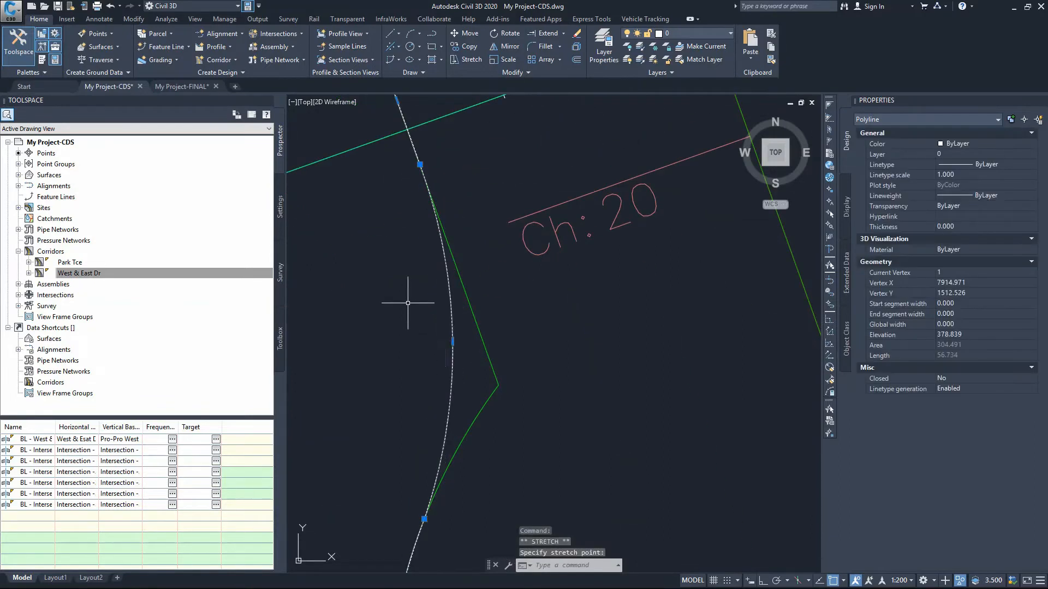
Move the east return arc's upper vertex slightly north along the straight boundary segment
scroll(616, 289, "down", 4)
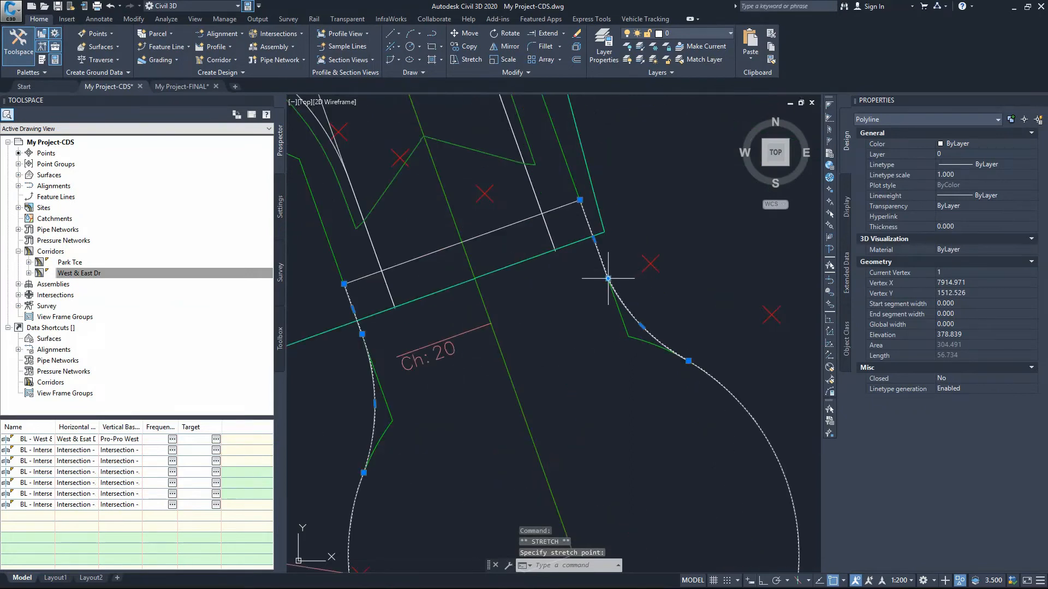
left_click(608, 279)
left_click(601, 259)
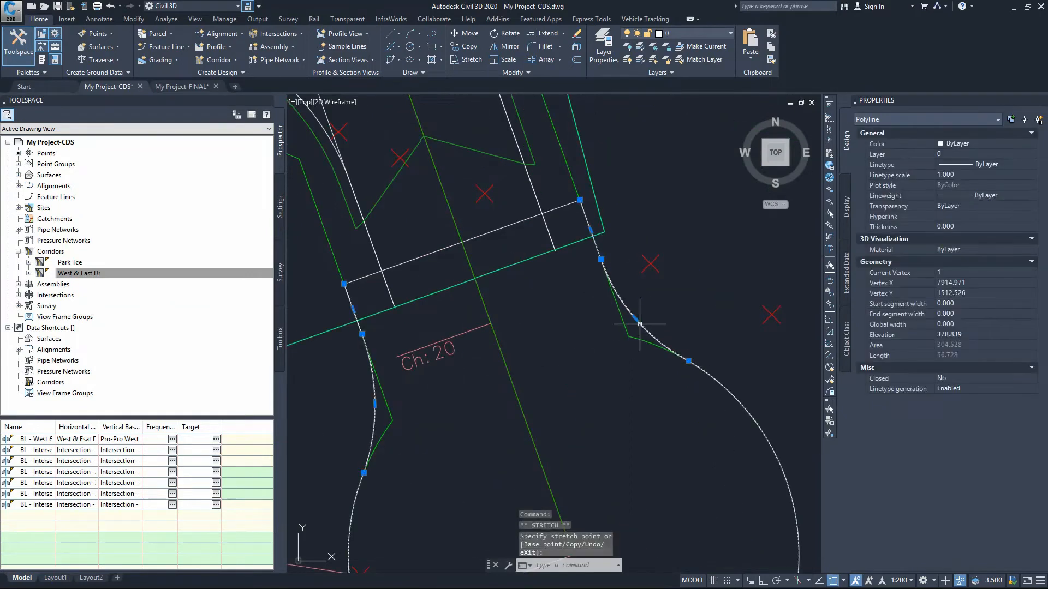
Erase the straight cross line joining the two upper ends of the bulb polyline
scroll(621, 357, "down", 4)
key("Escape")
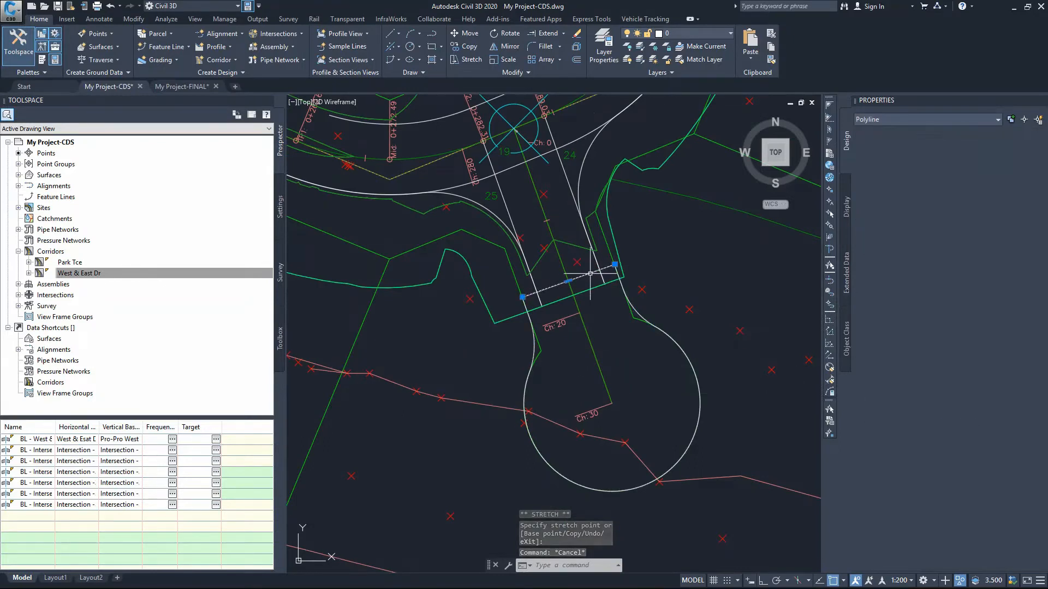
left_click(639, 362)
key("Delete")
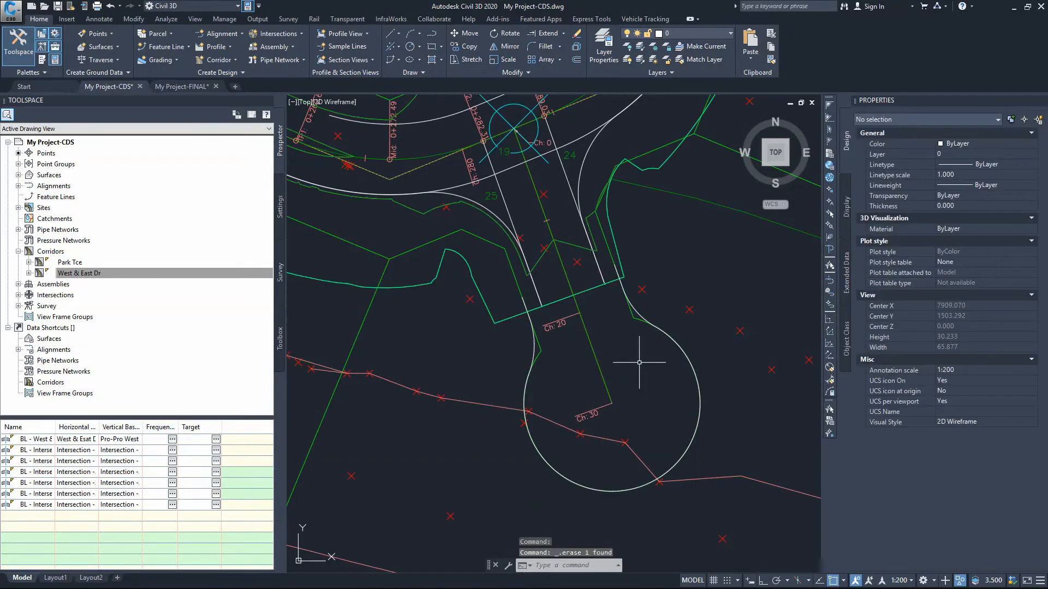
Select the bulb polyline and examine how its open ends meet the intersection corridor's edge and kerb lines
left_click(634, 310)
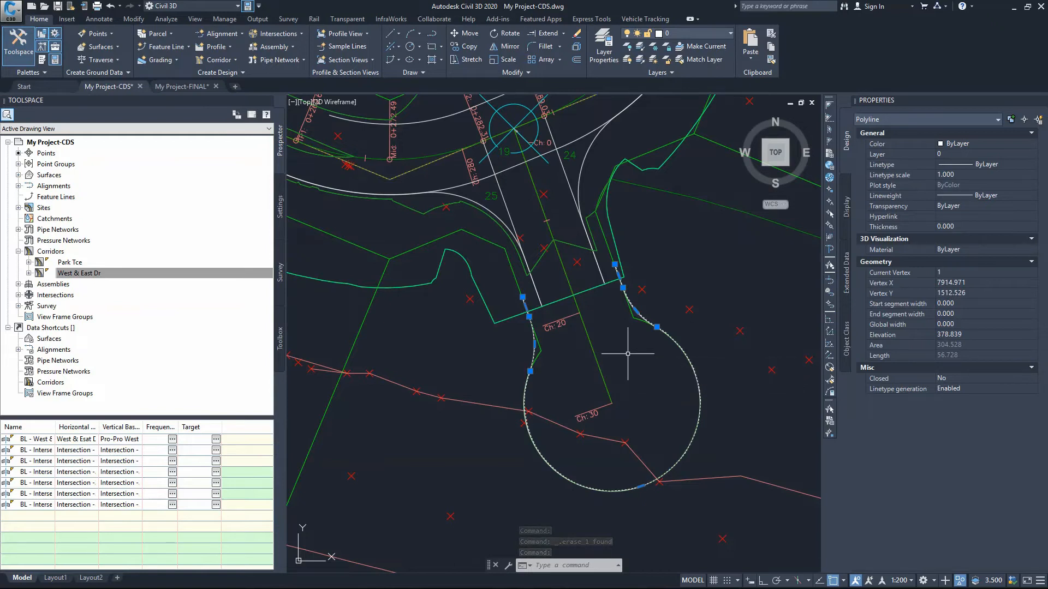
scroll(615, 311, "down", 2)
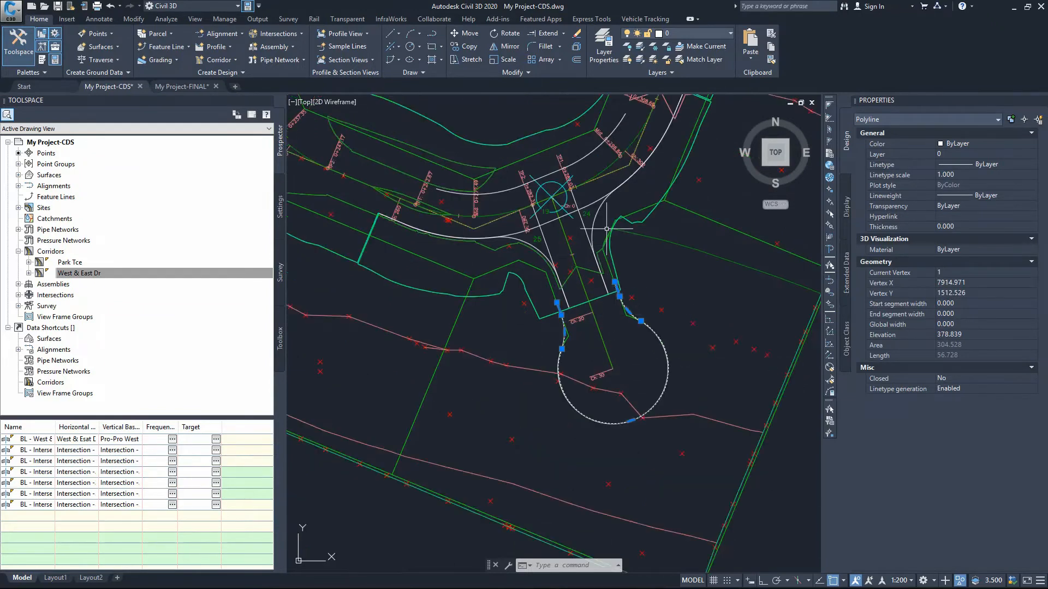
scroll(605, 225, "up", 2)
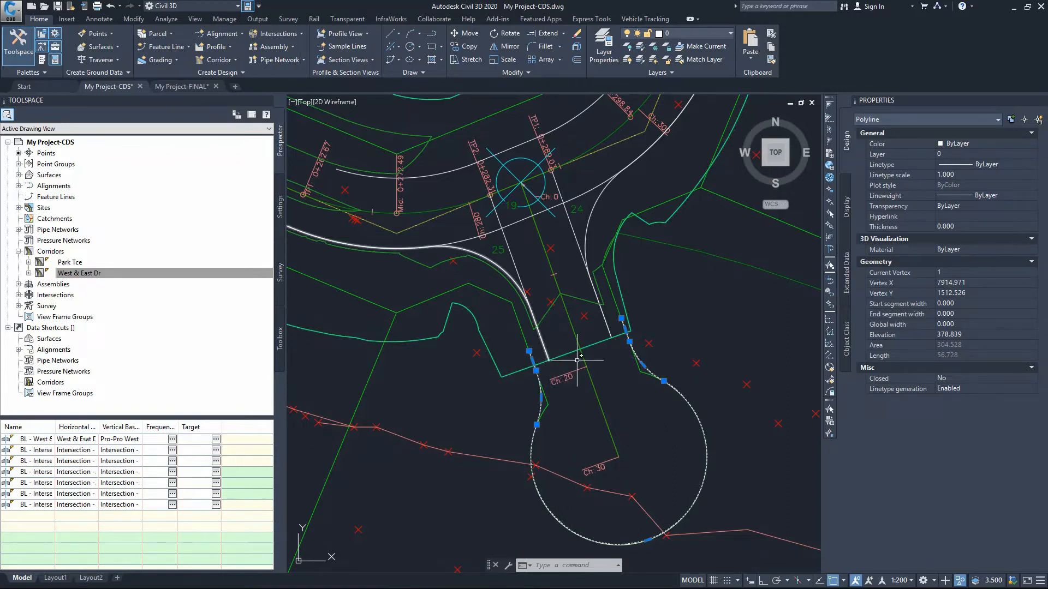
scroll(627, 333, "up", 2)
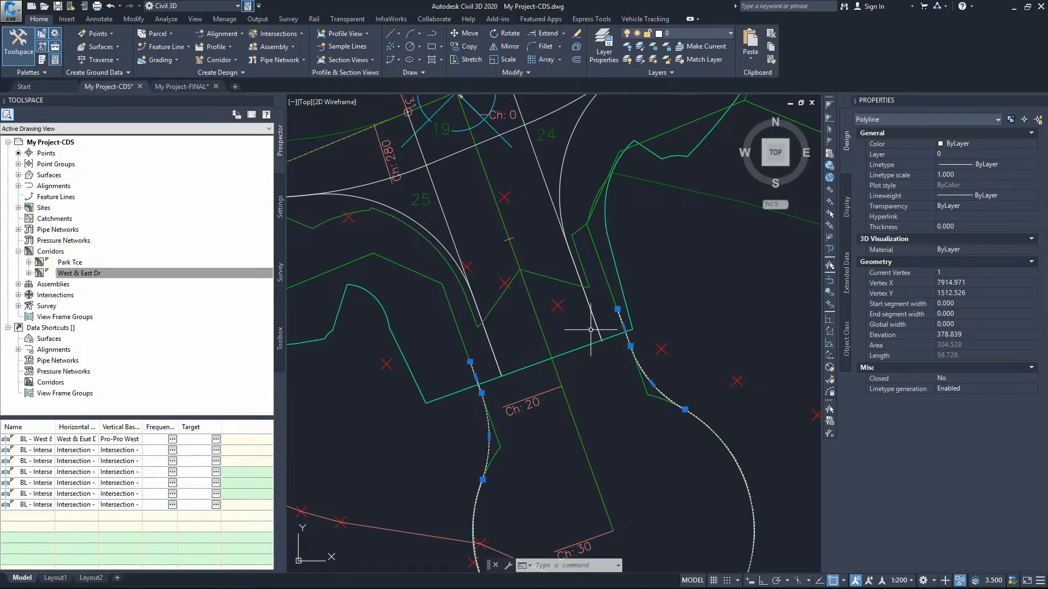
mouse_move(590, 329)
key("Escape")
scroll(510, 227, "down", 2)
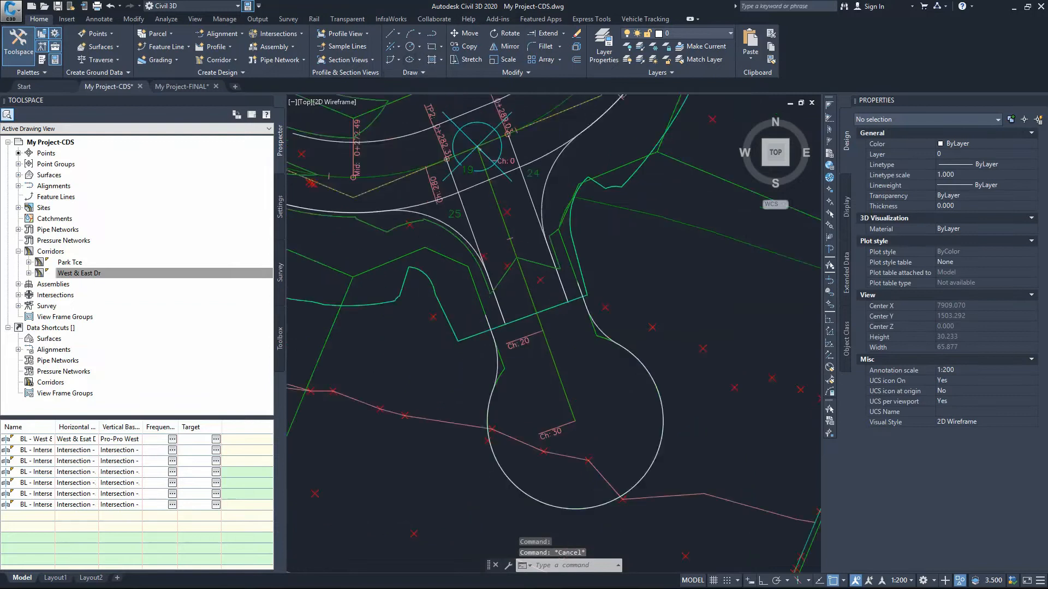
Measure the aligned distance from the assembly's outer verge edge to its pavement edge, without placing the dimension
scroll(504, 260, "down", 13)
scroll(680, 105, "up", 7)
scroll(559, 266, "down", 4)
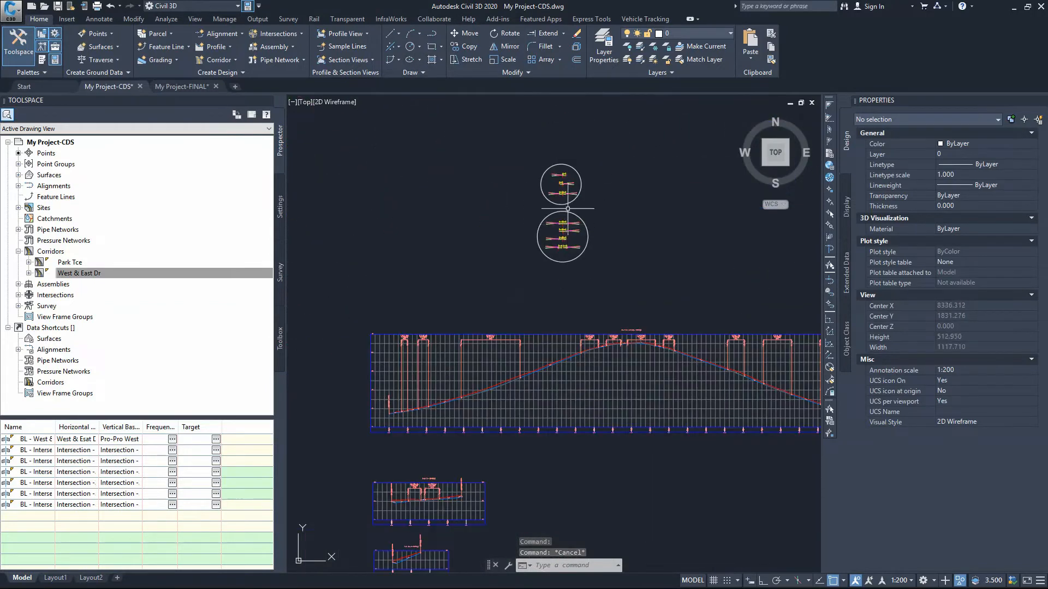
scroll(567, 208, "up", 14)
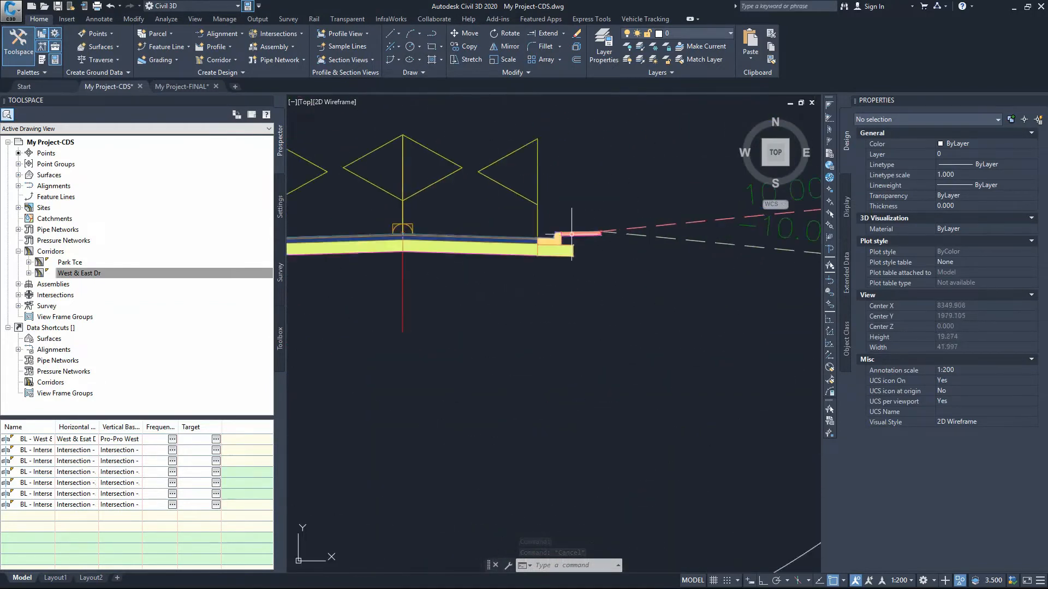
scroll(571, 233, "up", 6)
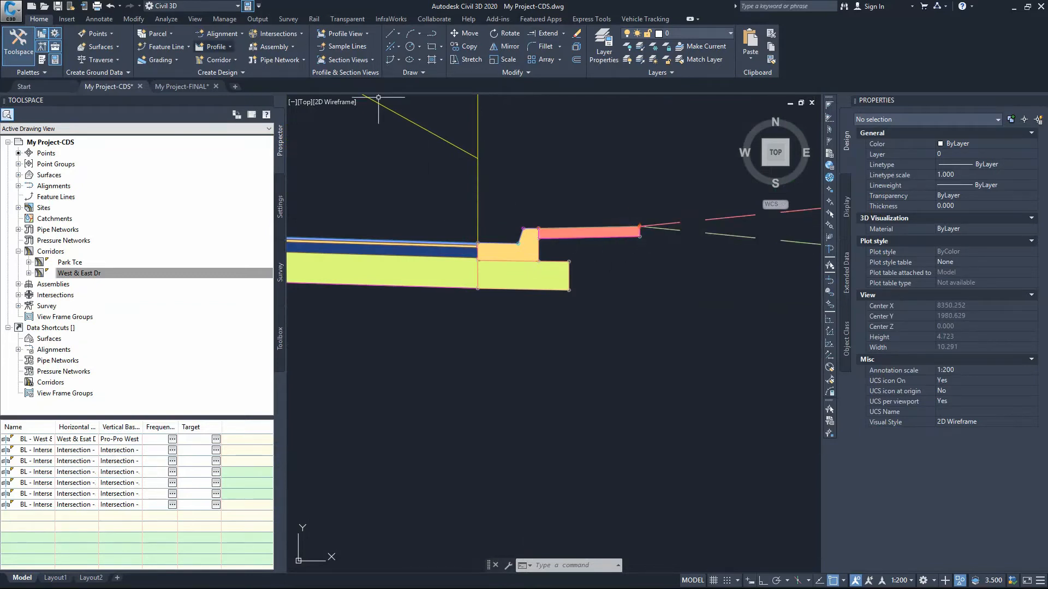
left_click(99, 19)
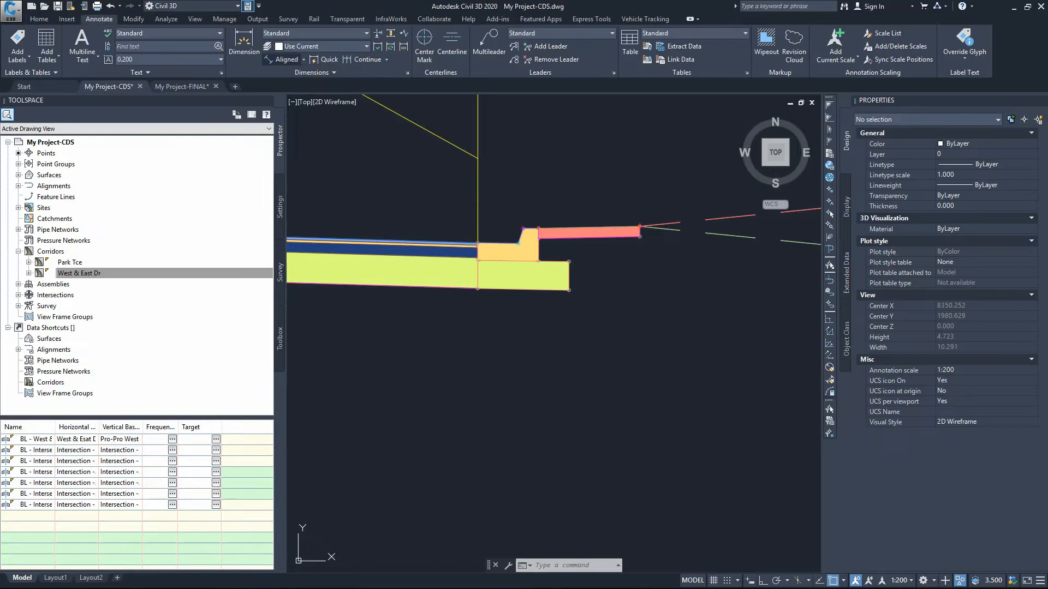
left_click(286, 59)
scroll(635, 229, "up", 2)
scroll(642, 224, "up", 6)
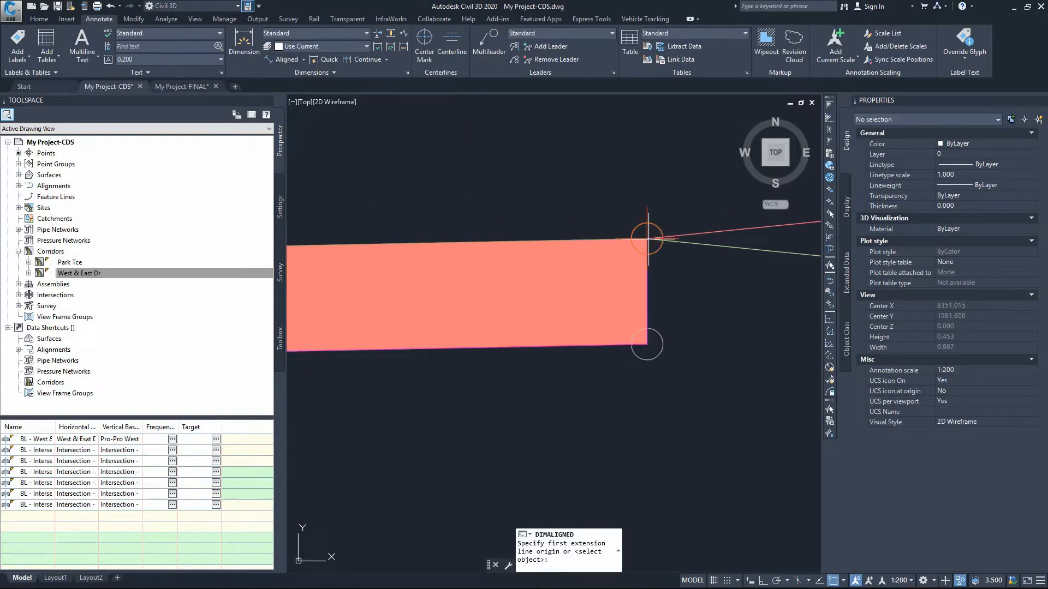
left_click(647, 238)
scroll(751, 254, "down", 8)
left_click(479, 252)
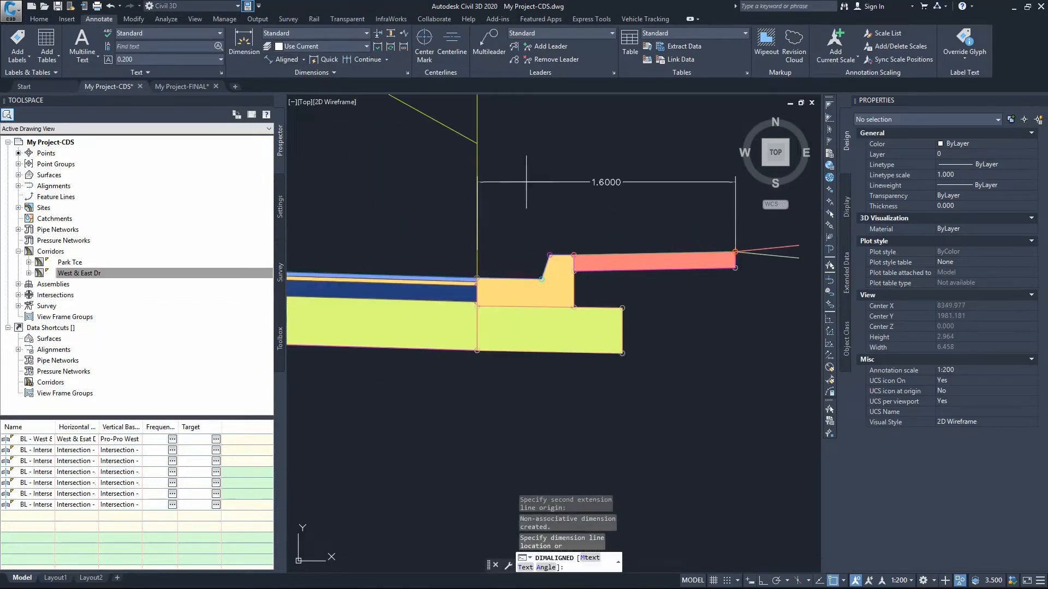
key("Escape")
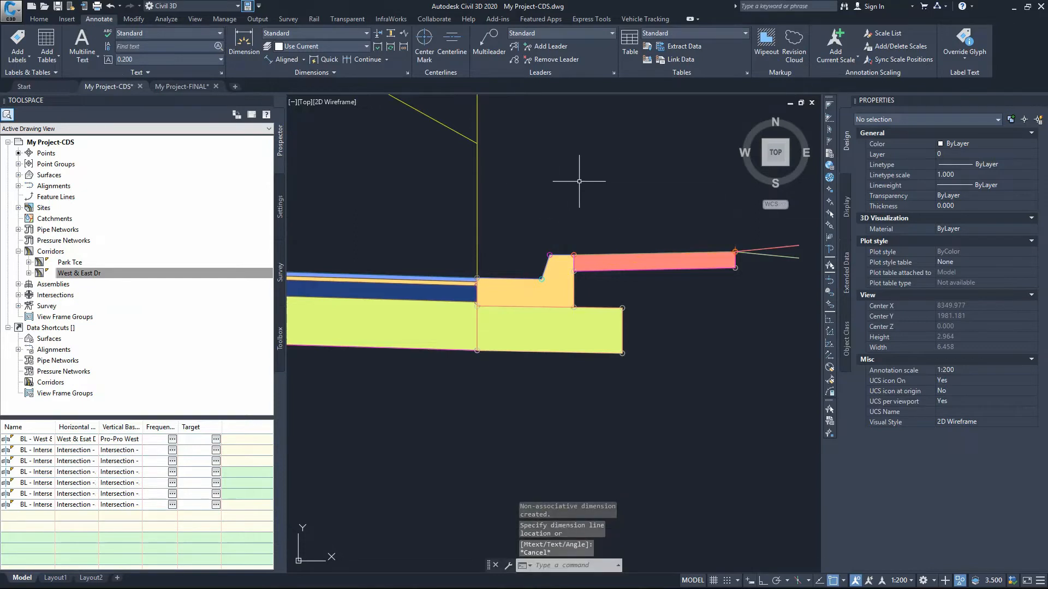
Measure the aligned distance from the east pavement edge line's end to the bulb polyline at the corridor's end, without placing the dimension
scroll(554, 308, "down", 15)
scroll(409, 431, "up", 15)
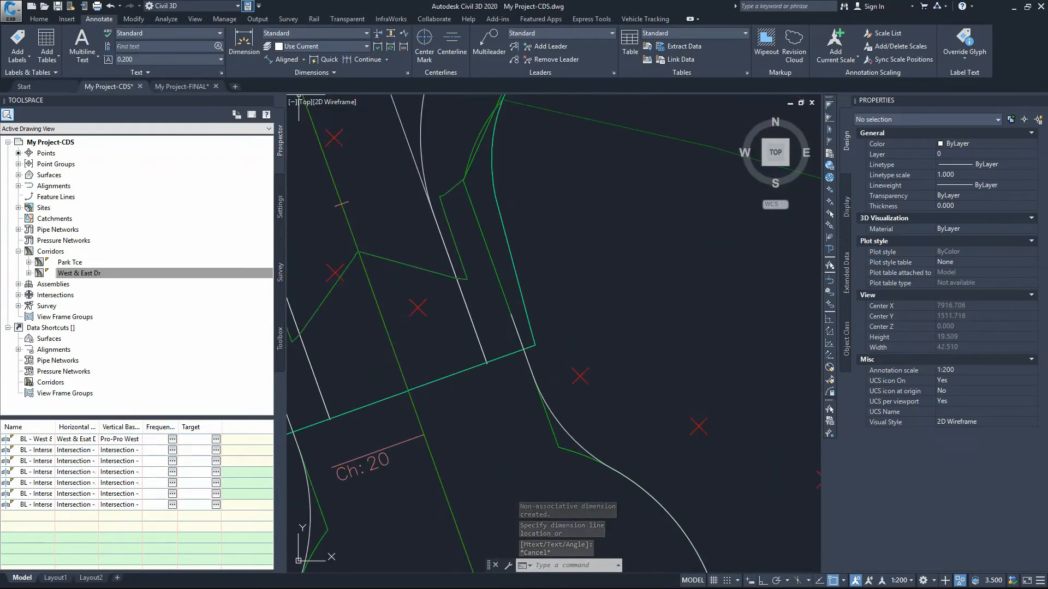
key("Return")
scroll(489, 372, "up", 4)
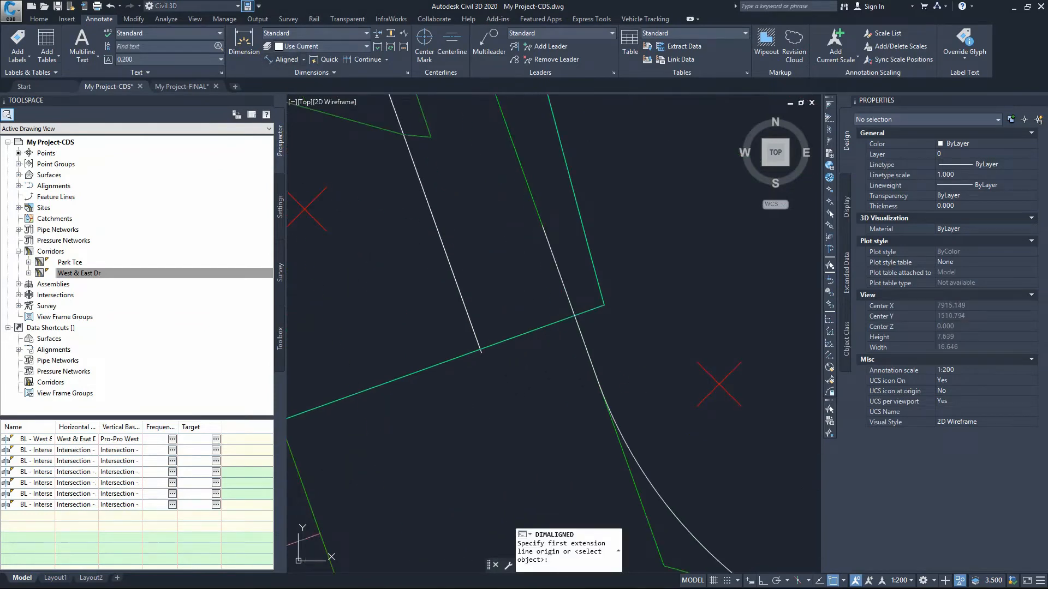
left_click(482, 354)
left_click(574, 317)
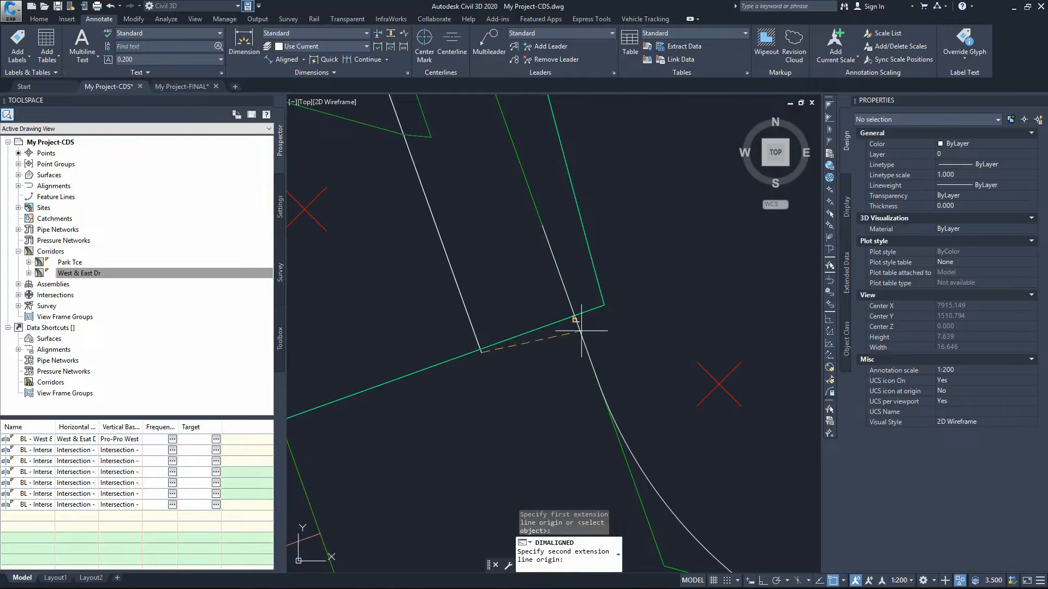
scroll(545, 351, "up", 3)
scroll(572, 311, "down", 3)
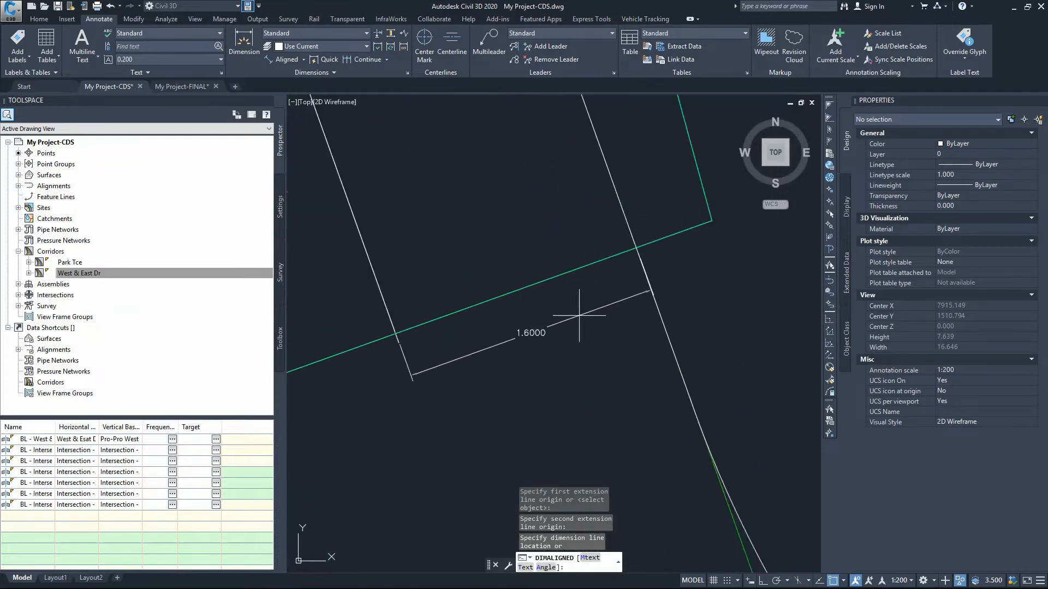
key("Escape")
Offset the bulb polyline 1.6 toward the inside of the cul-de-sac
left_click(609, 310)
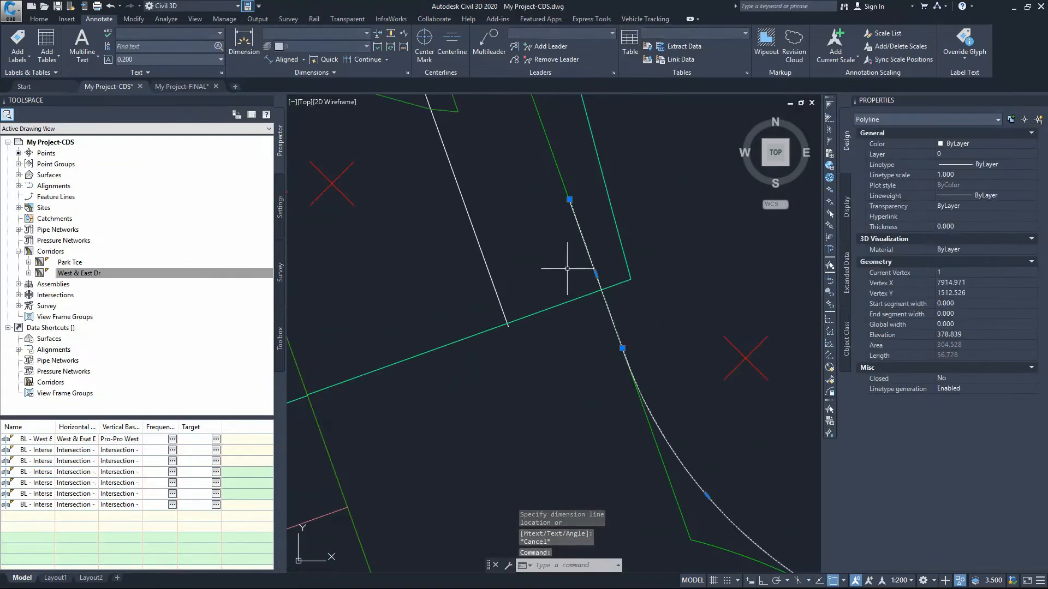
scroll(571, 301, "down", 4)
scroll(571, 300, "up", 2)
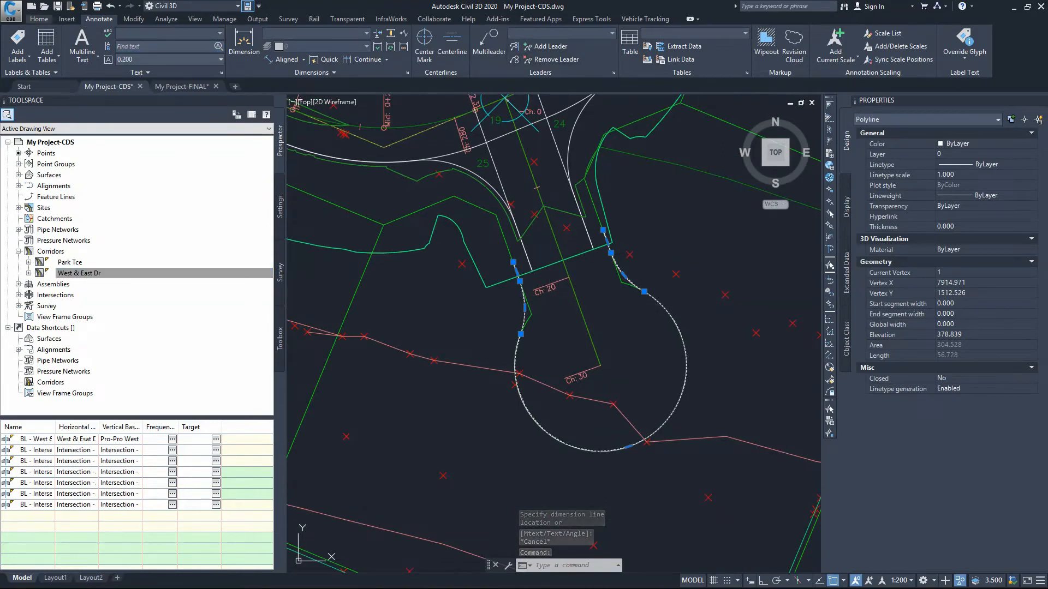
left_click(39, 18)
left_click(576, 59)
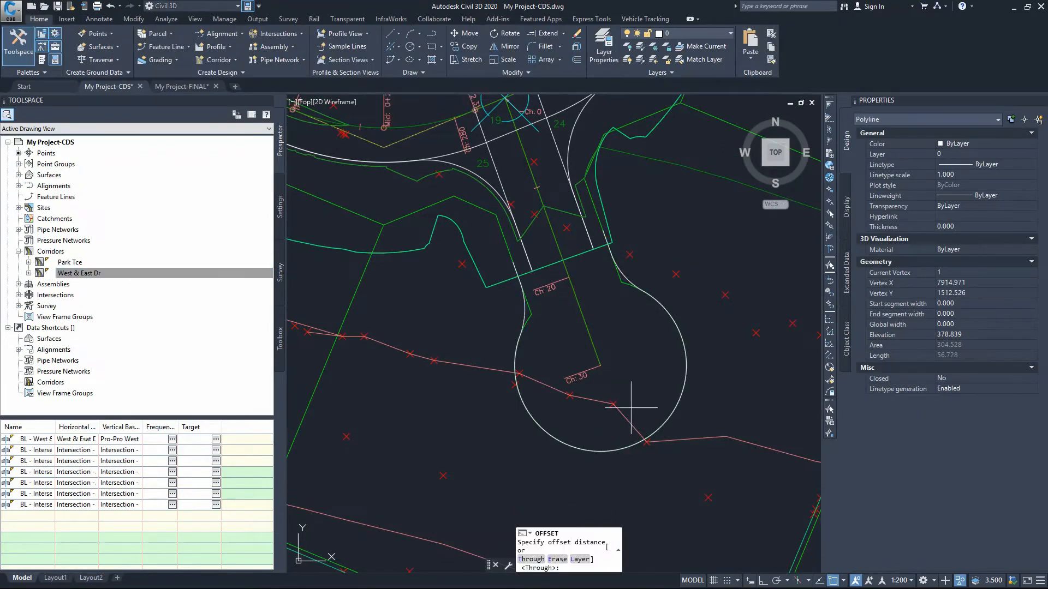
key("Return")
left_click(618, 339)
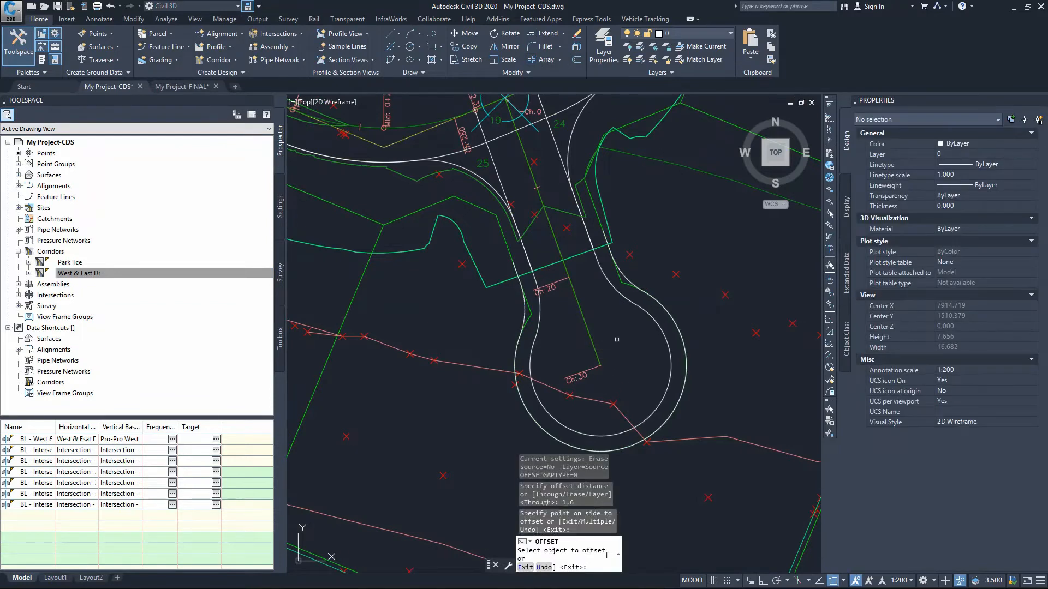
right_click(627, 335)
left_click(641, 342)
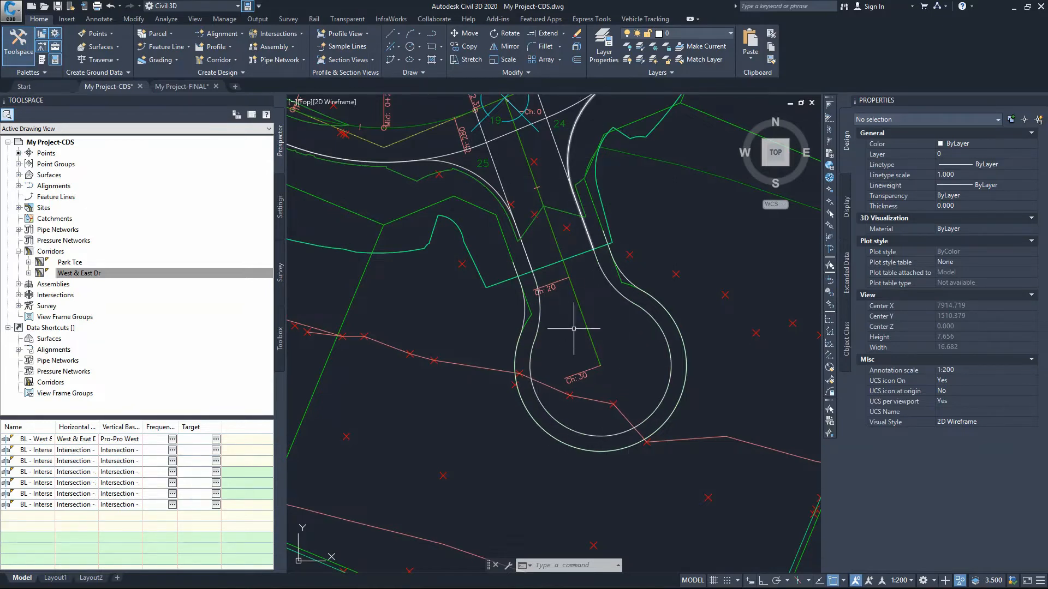
mouse_move(622, 336)
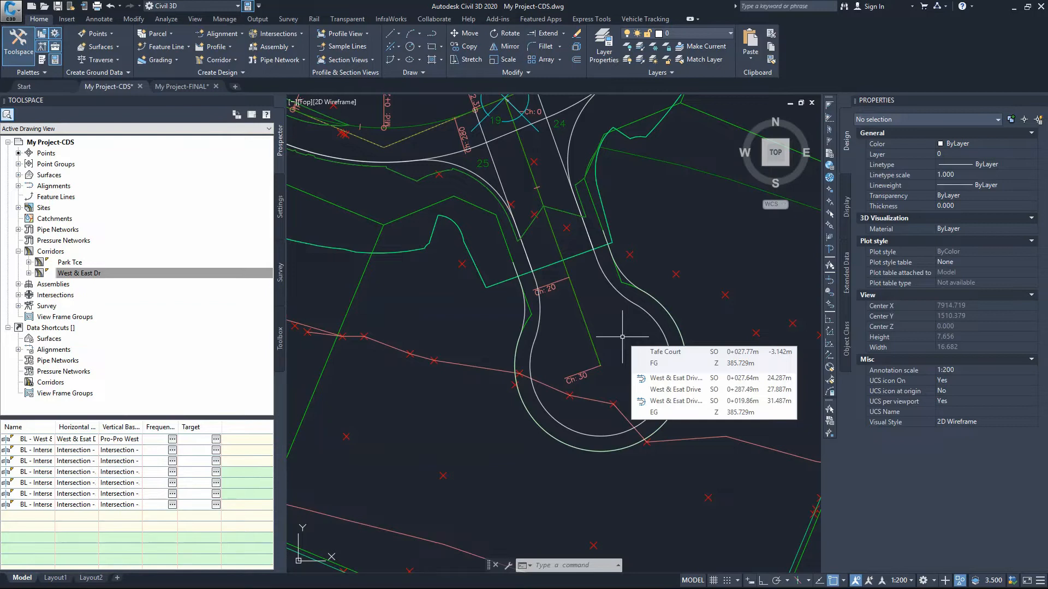
key("Escape")
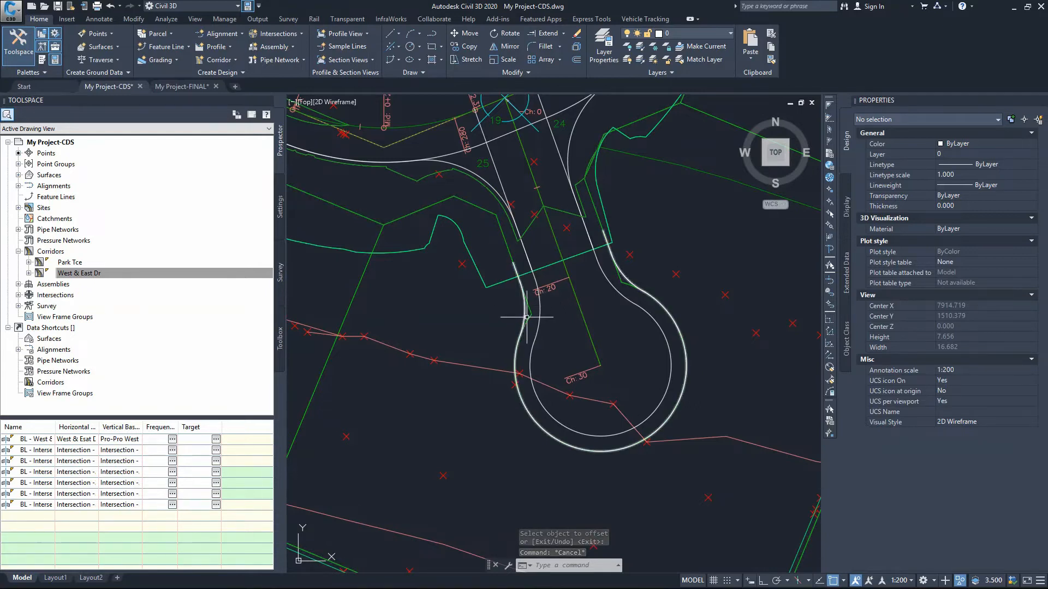
Trim the green property line where it crosses the neck of the bulb, using the outer bulb polyline as the cutting edge
scroll(529, 291, "up", 4)
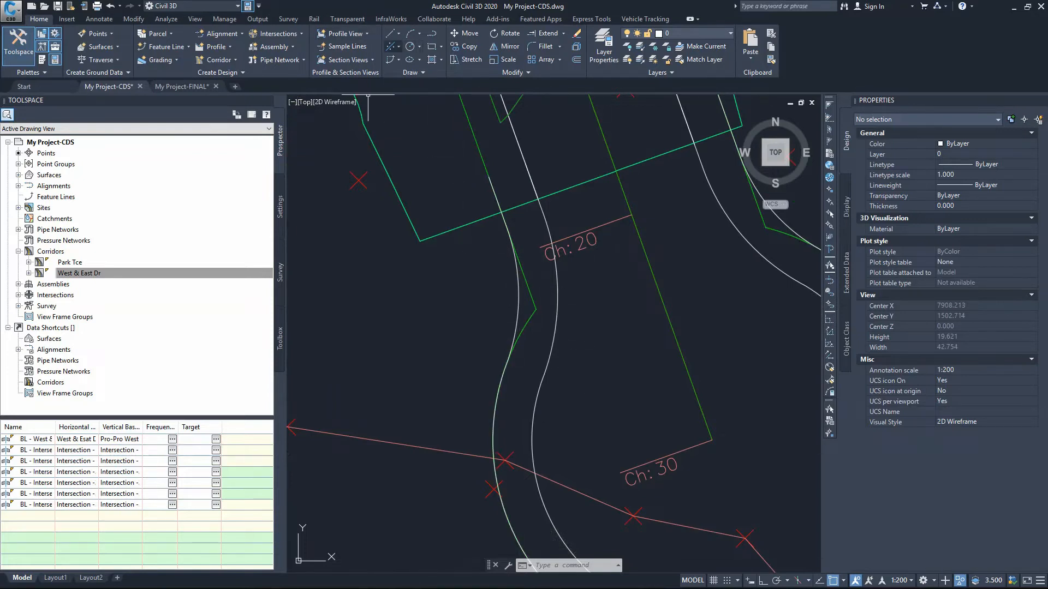
left_click(547, 34)
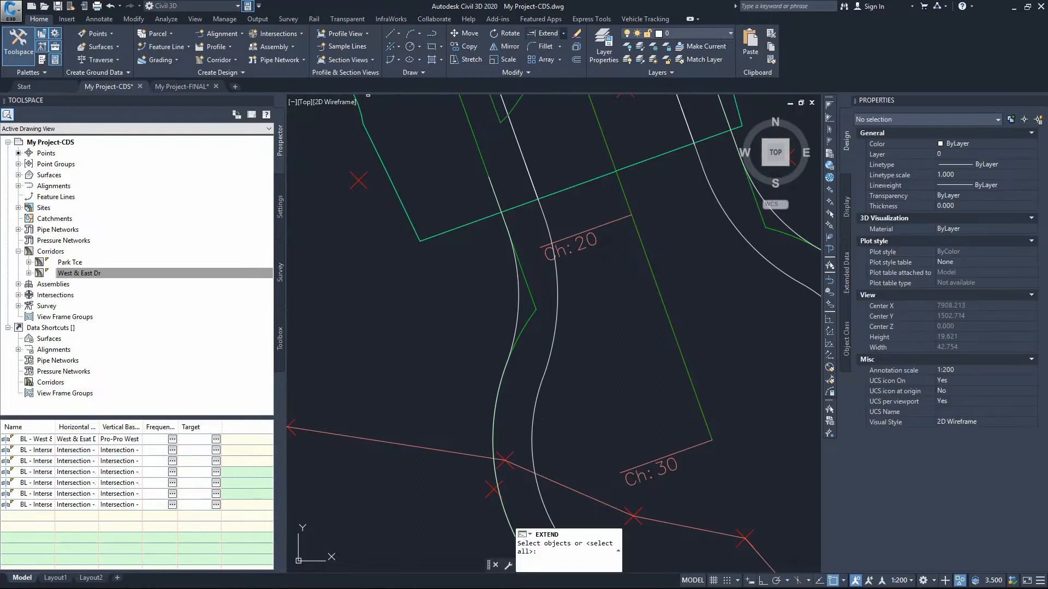
left_click(563, 34)
left_click(552, 51)
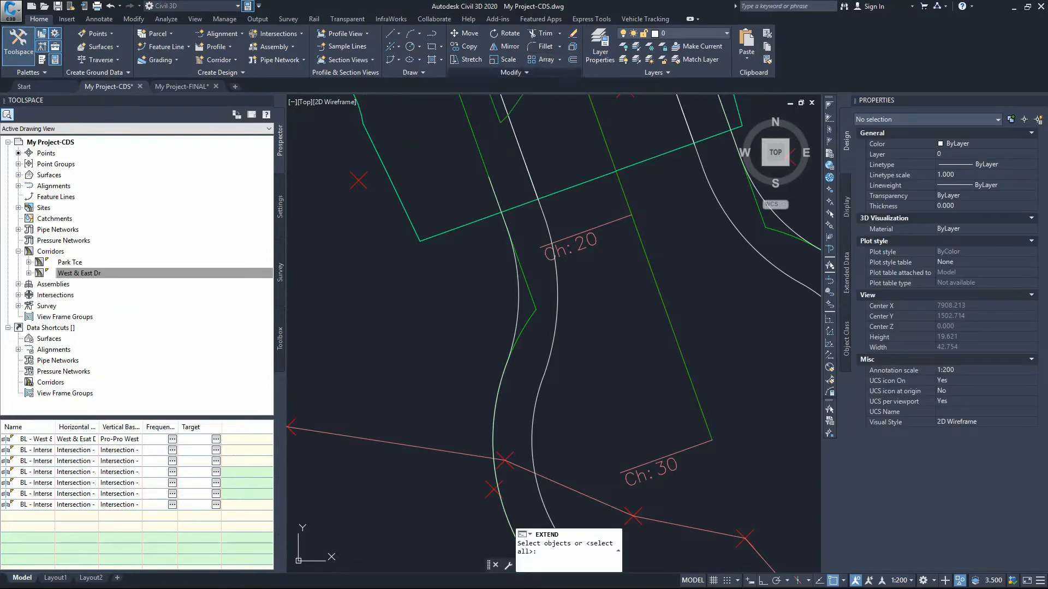
left_click(519, 301)
key("Return")
left_click(529, 293)
left_click(530, 321)
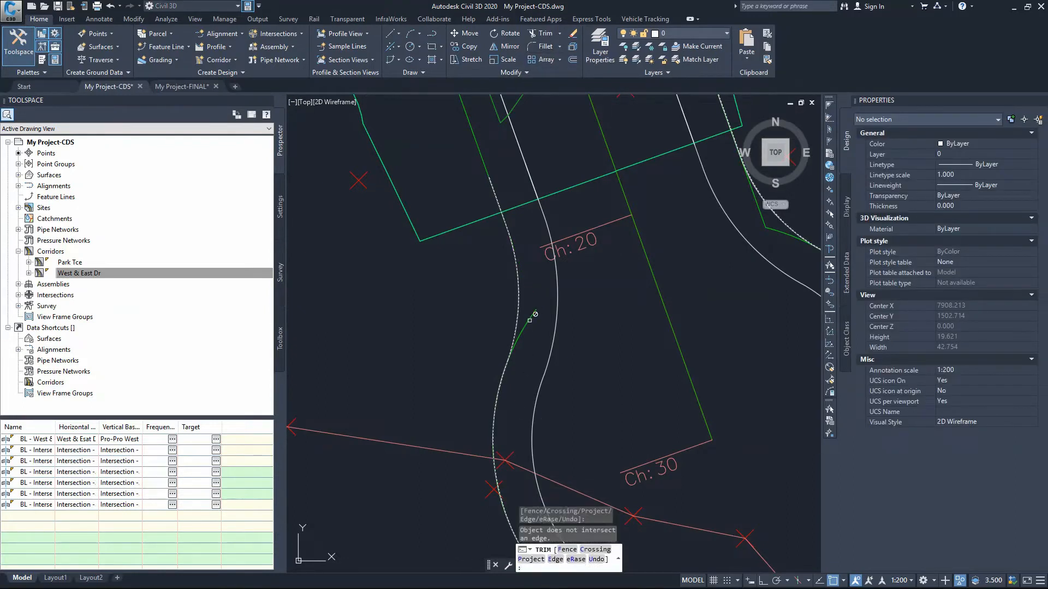
left_click(530, 320)
left_click(528, 323)
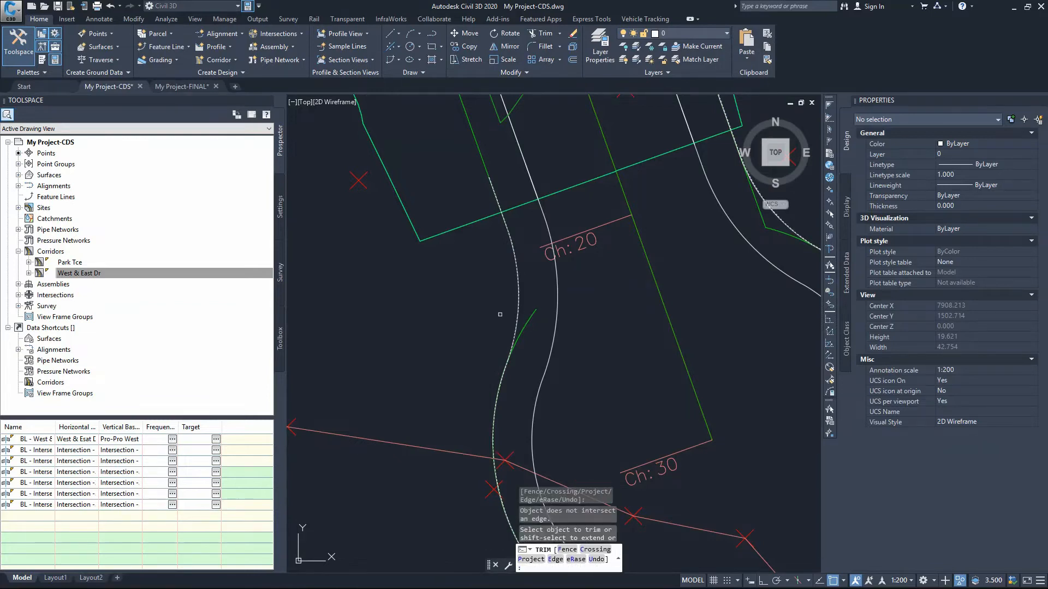
scroll(500, 314, "down", 4)
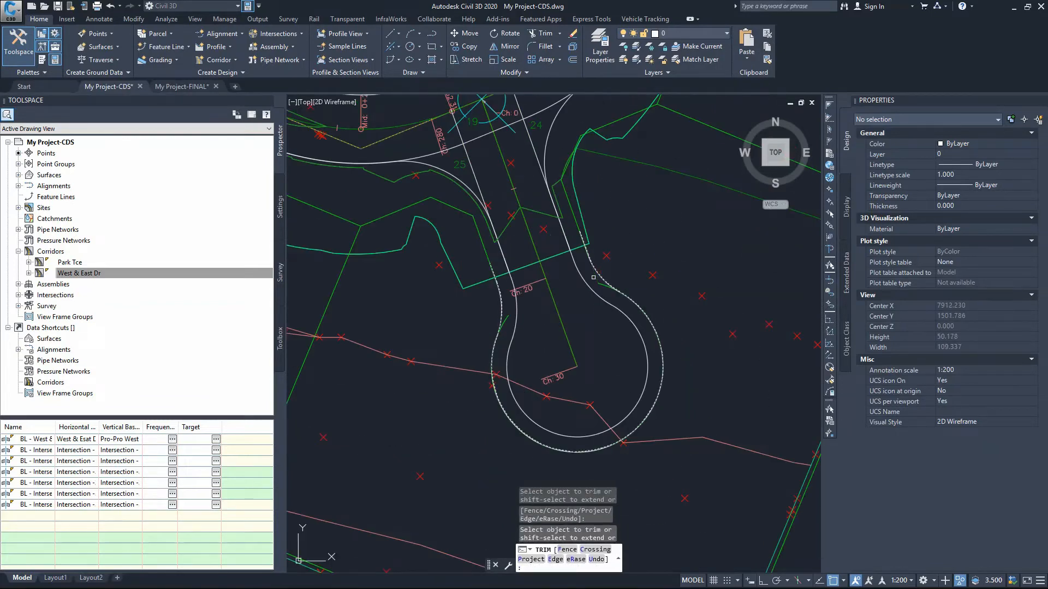
Delete the leftover green property-line polyline that follows the outer bulb boundary
right_click(593, 277)
left_click(605, 285)
left_click(602, 285)
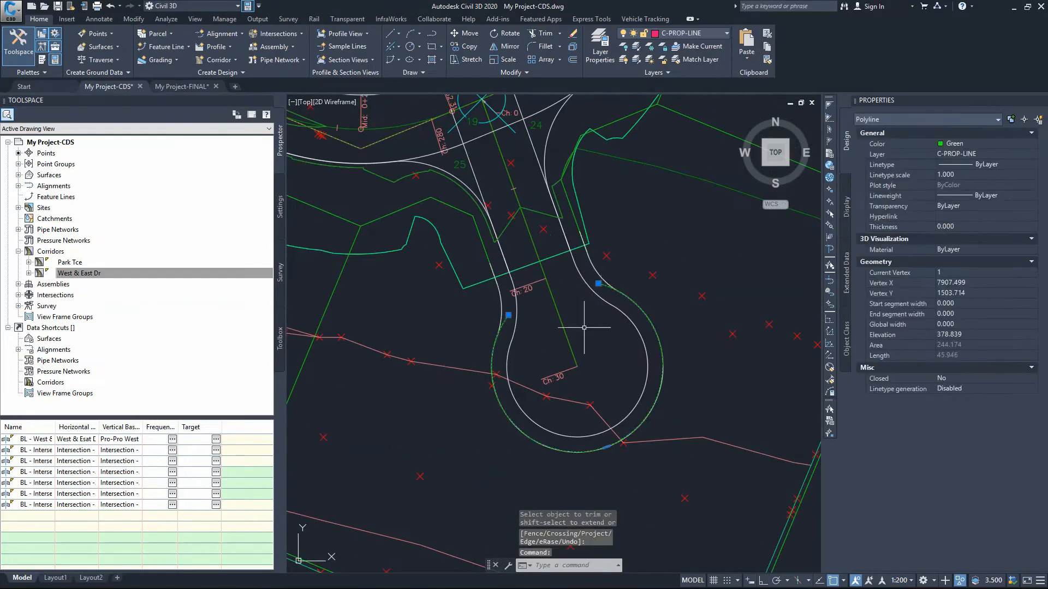
key("Delete")
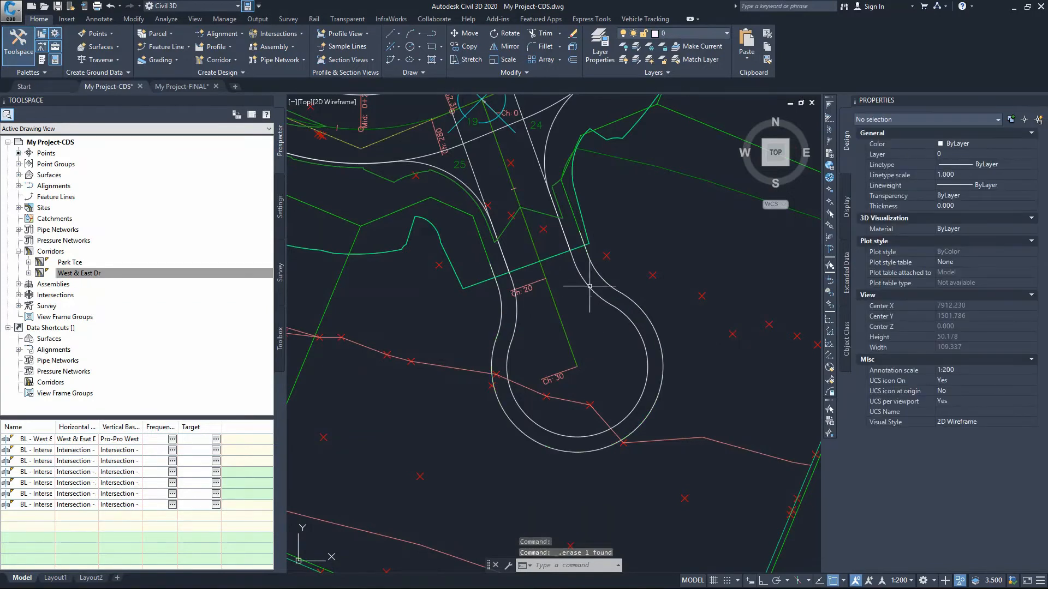
Restore all hidden objects in the drawing with UNHIDE
middle_click_drag(617, 341, 601, 303)
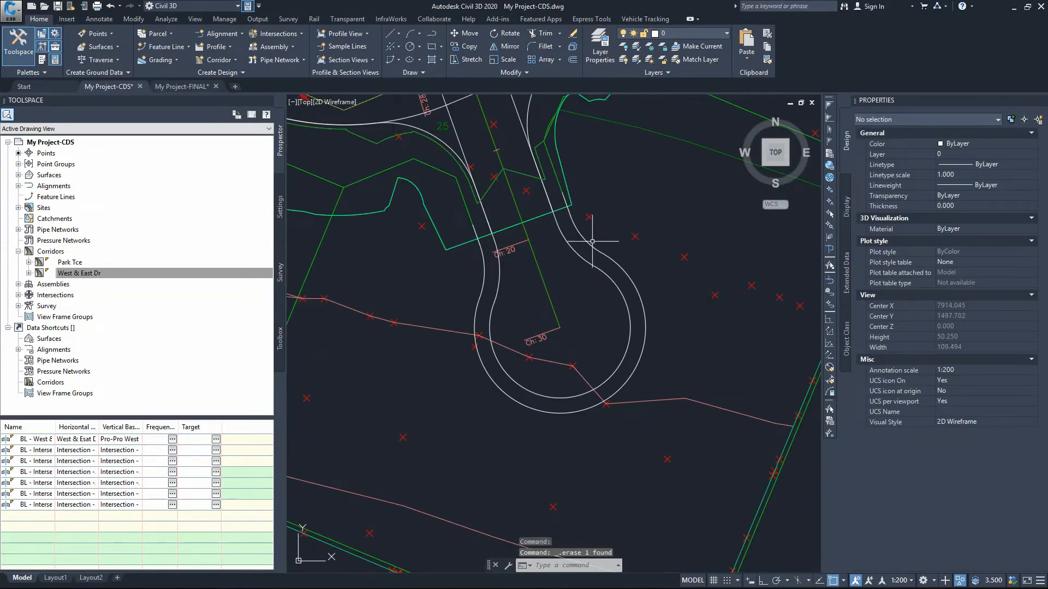
scroll(480, 304, "down", 6)
type("UNHIDE")
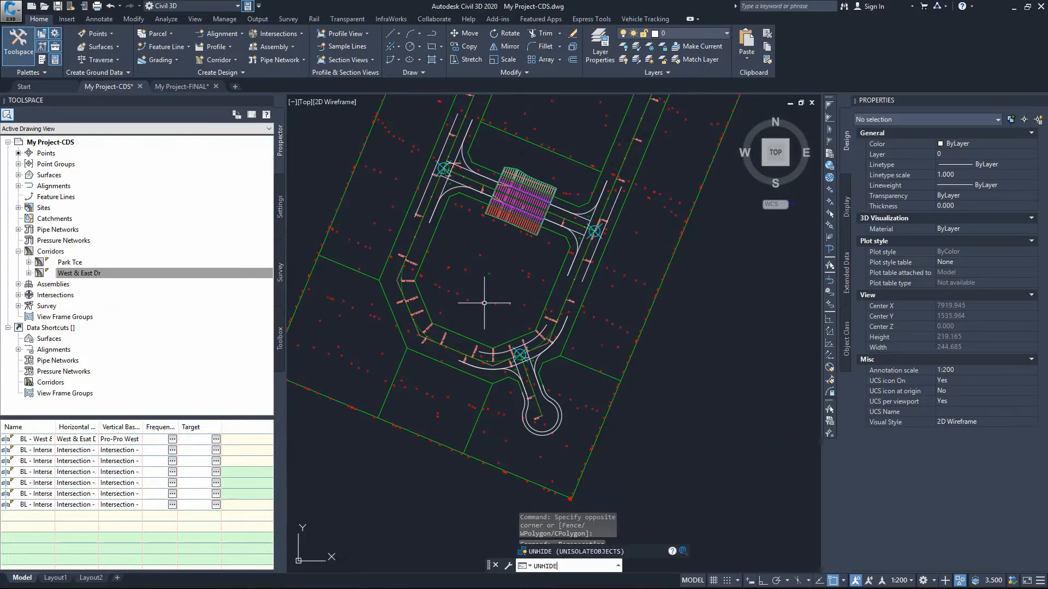
key("Return")
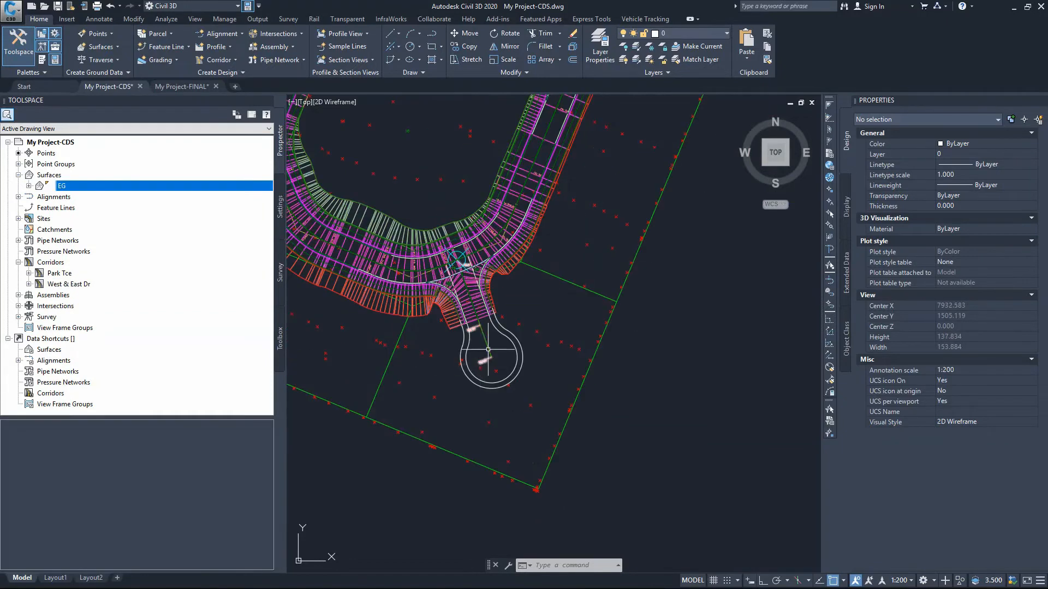
Start an alignment from objects on the inner bulb polyline and accept its existing direction
scroll(480, 319, "up", 4)
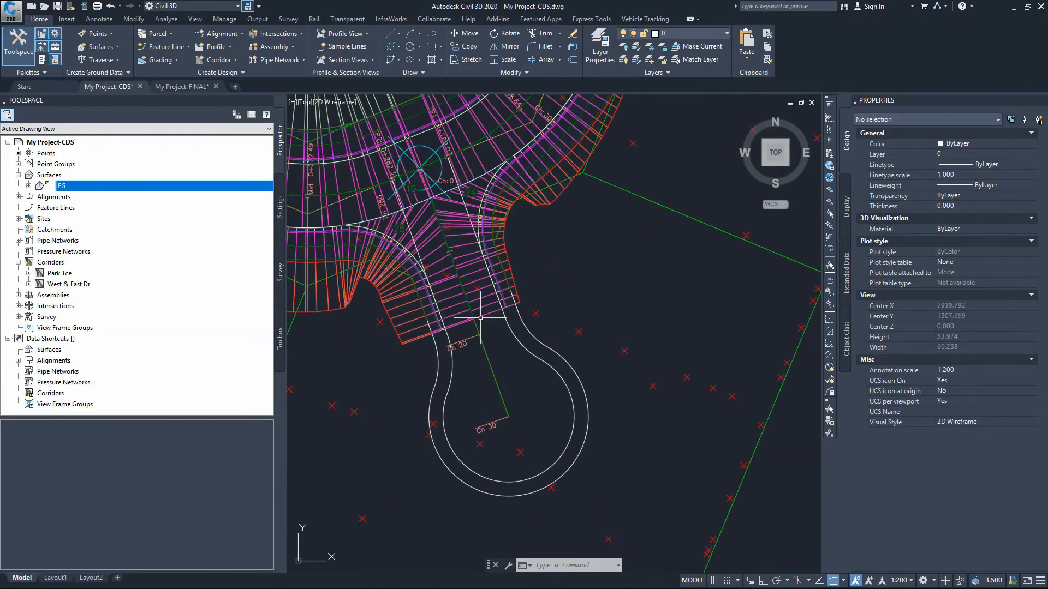
left_click(510, 329)
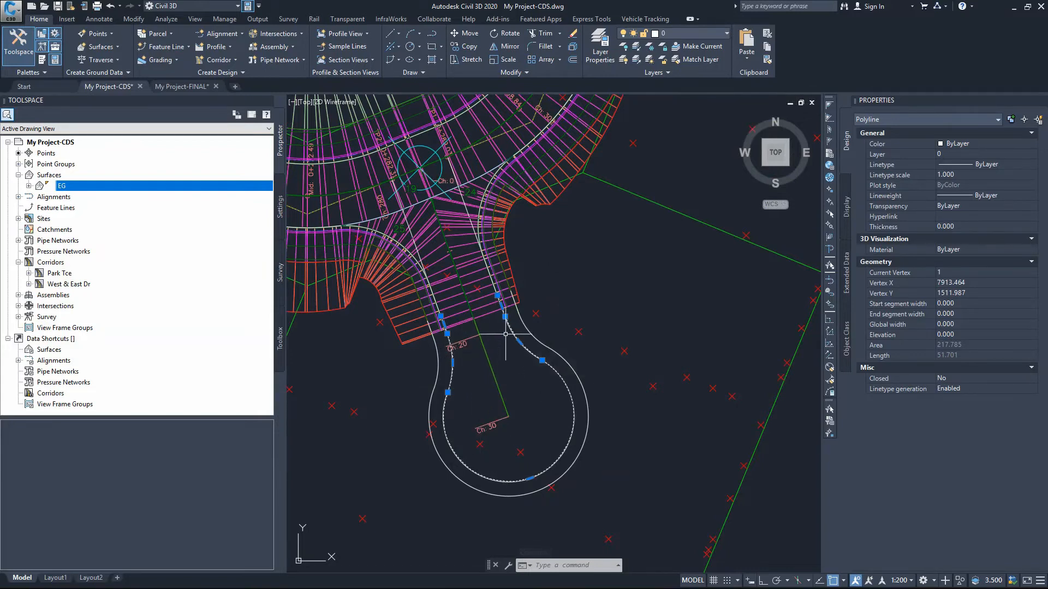
key("Escape")
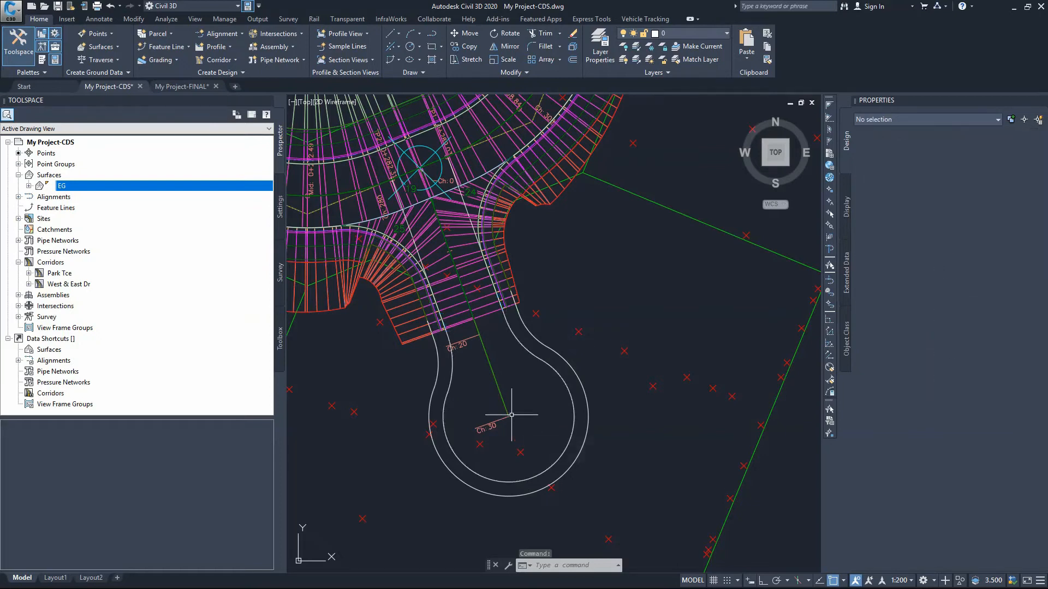
left_click(509, 329)
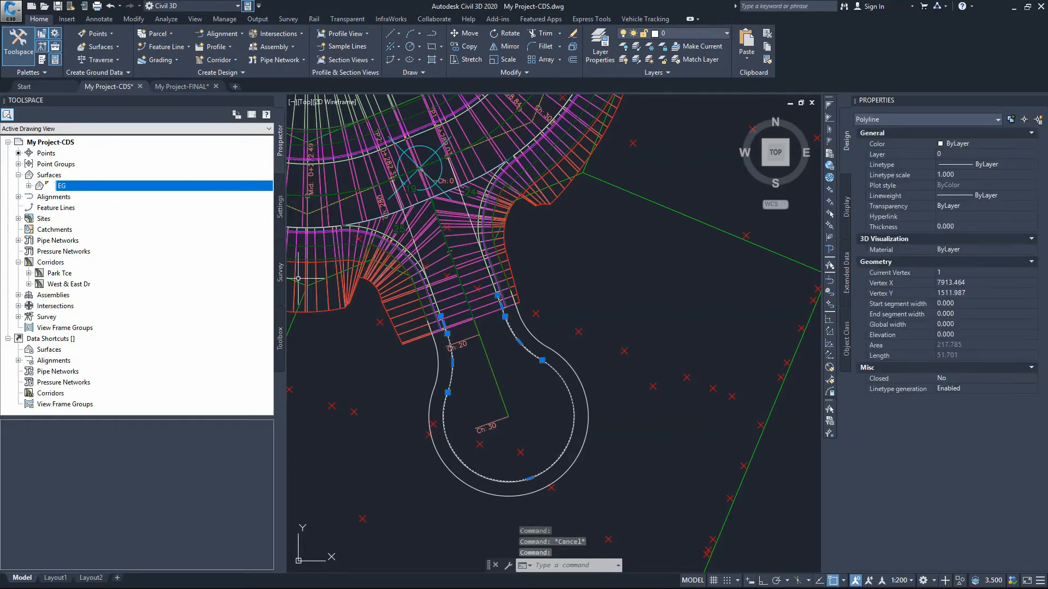
left_click(219, 34)
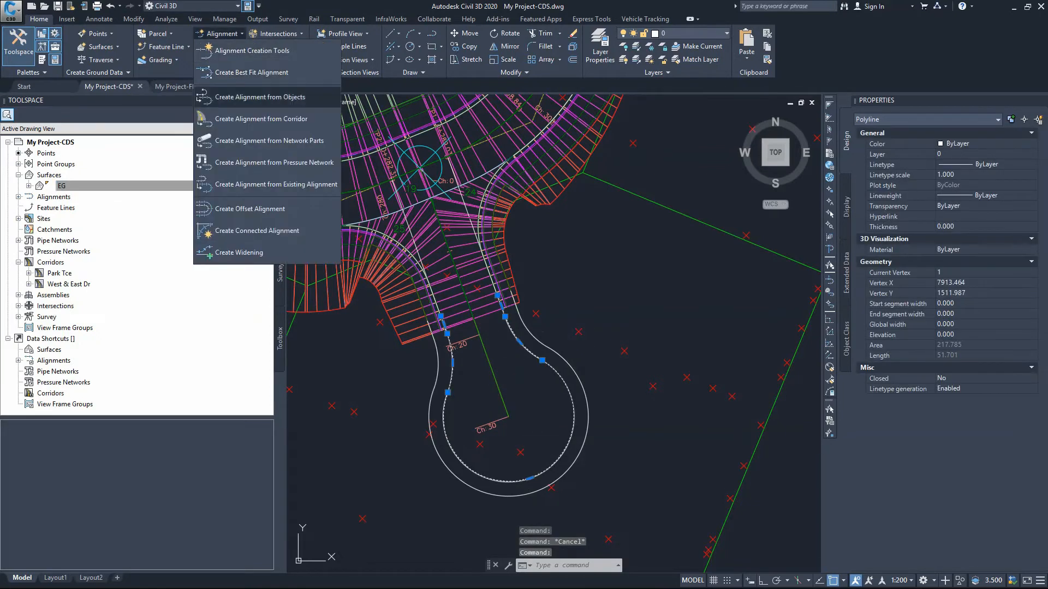
left_click(260, 97)
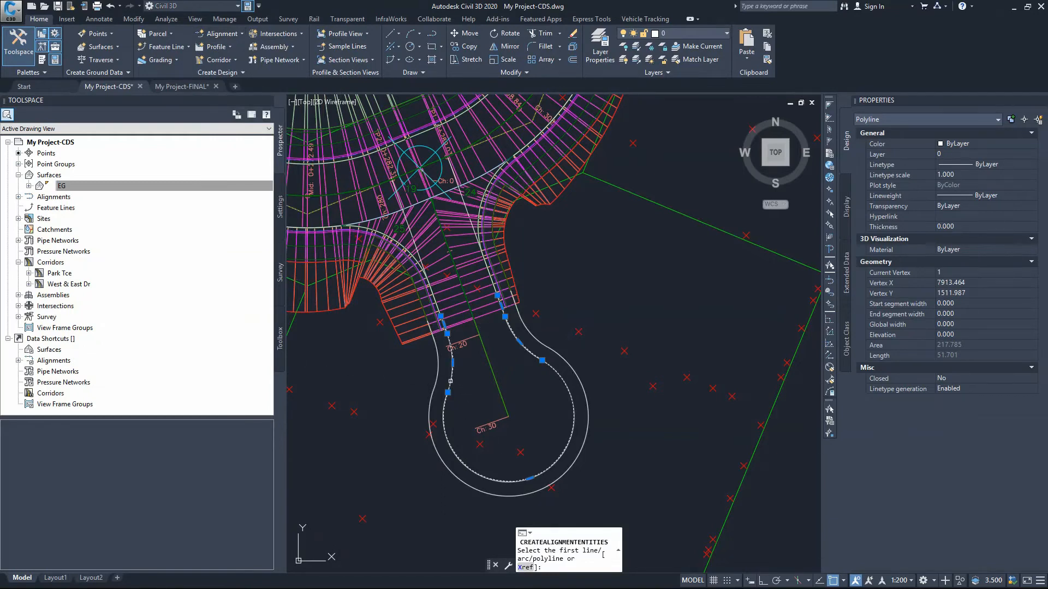
left_click(450, 381)
scroll(513, 431, "down", 2)
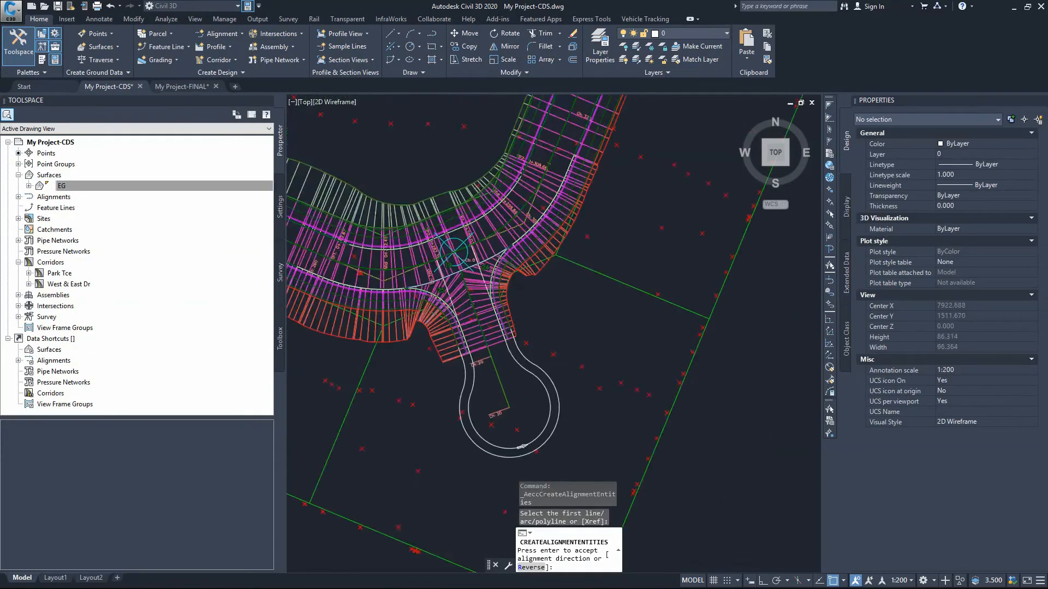
scroll(518, 453, "up", 4)
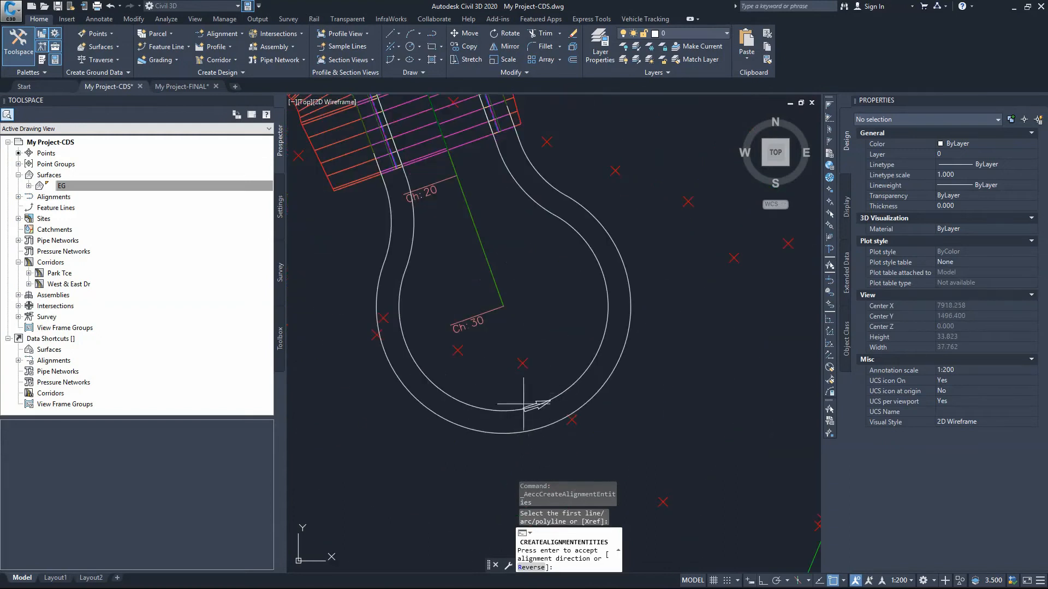
scroll(523, 405, "down", 2)
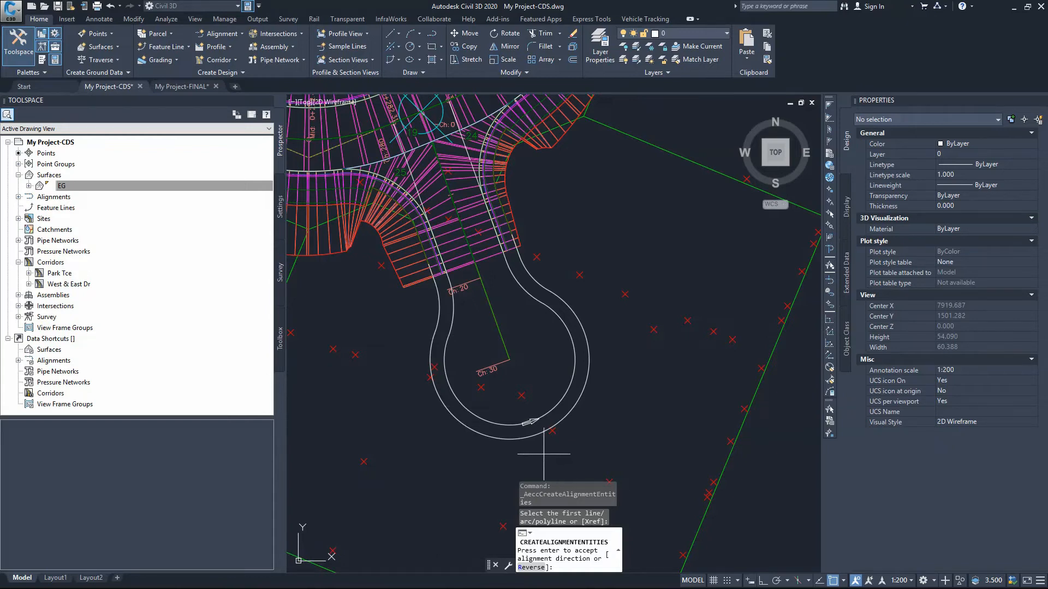
key("Return")
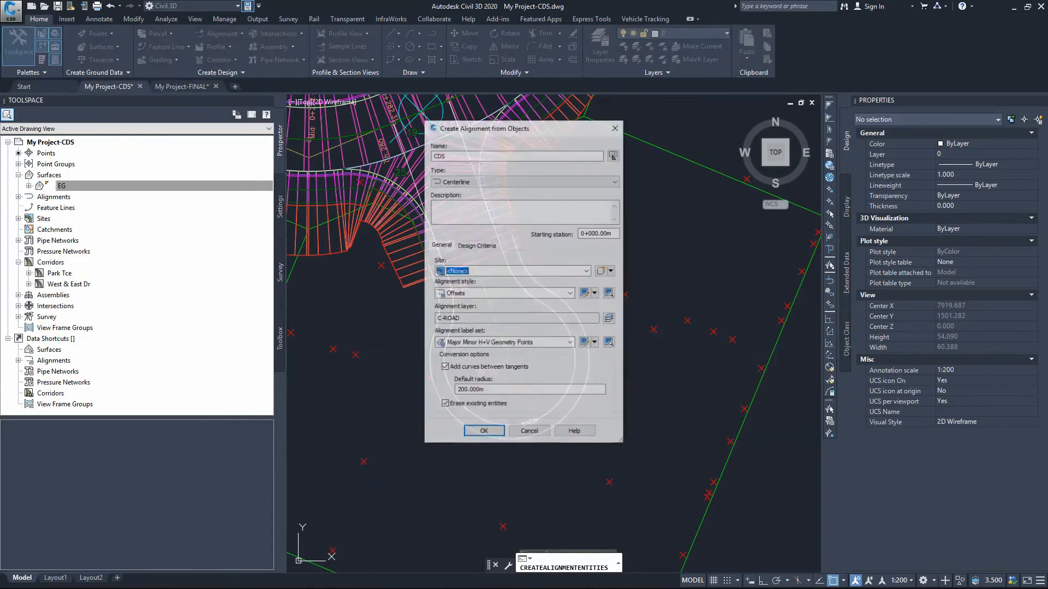
Create the centerline alignment as CDS in Site 1, without curves between tangents and with a different label set, and check the resulting geometry
type("CDS")
left_click_drag(447, 155, 435, 155)
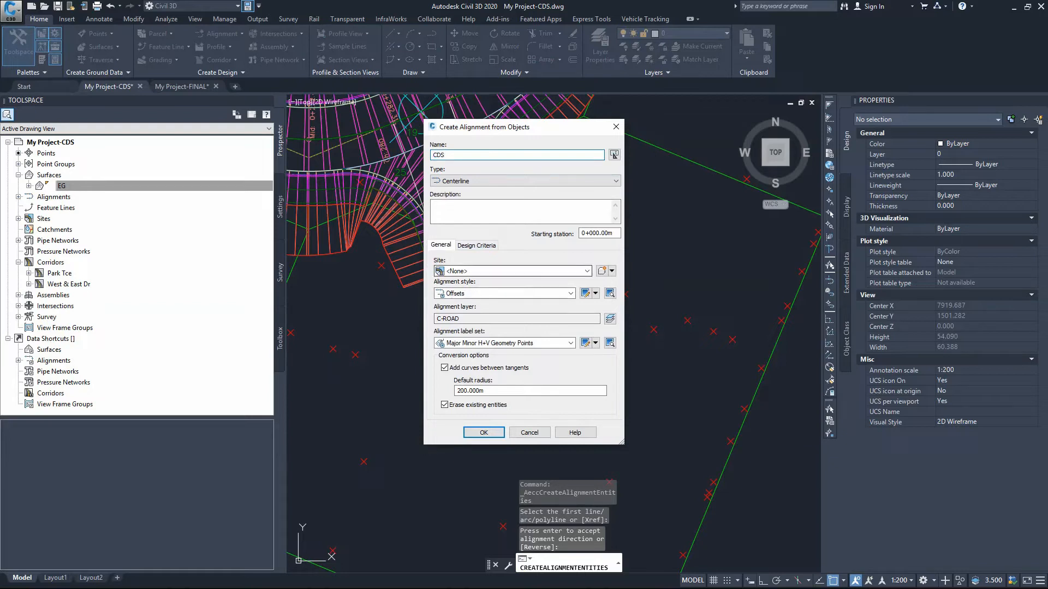
left_click(512, 271)
left_click(467, 290)
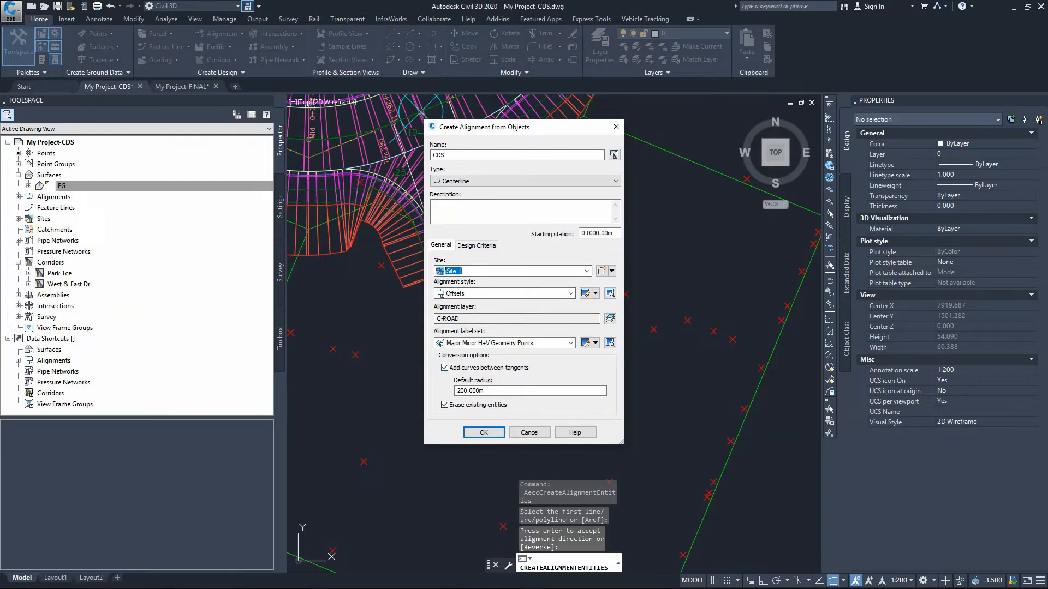
left_click(444, 368)
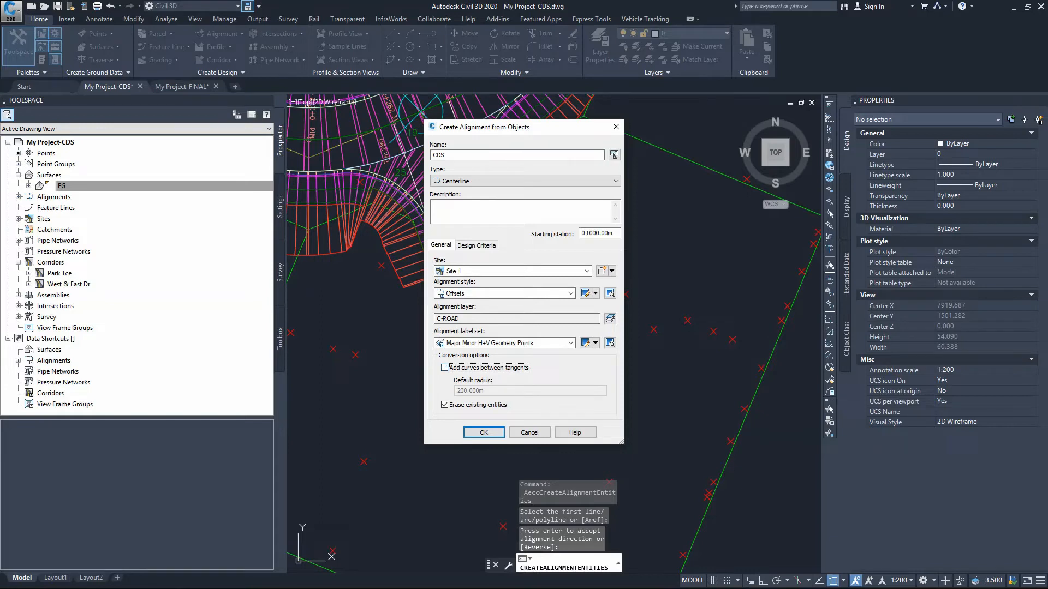
left_click(570, 343)
left_click(471, 354)
left_click(483, 432)
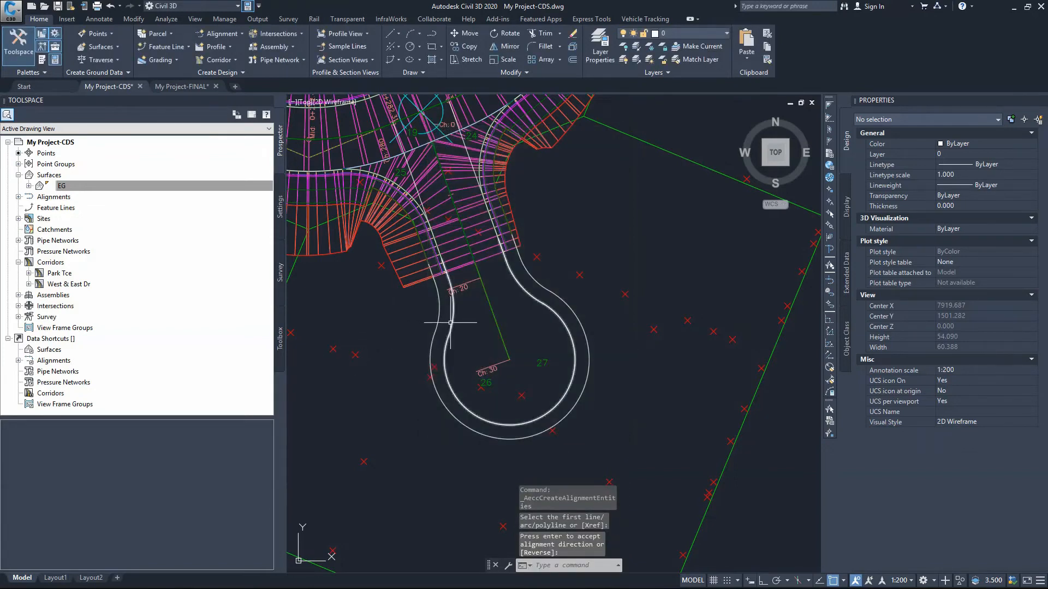
left_click(448, 321)
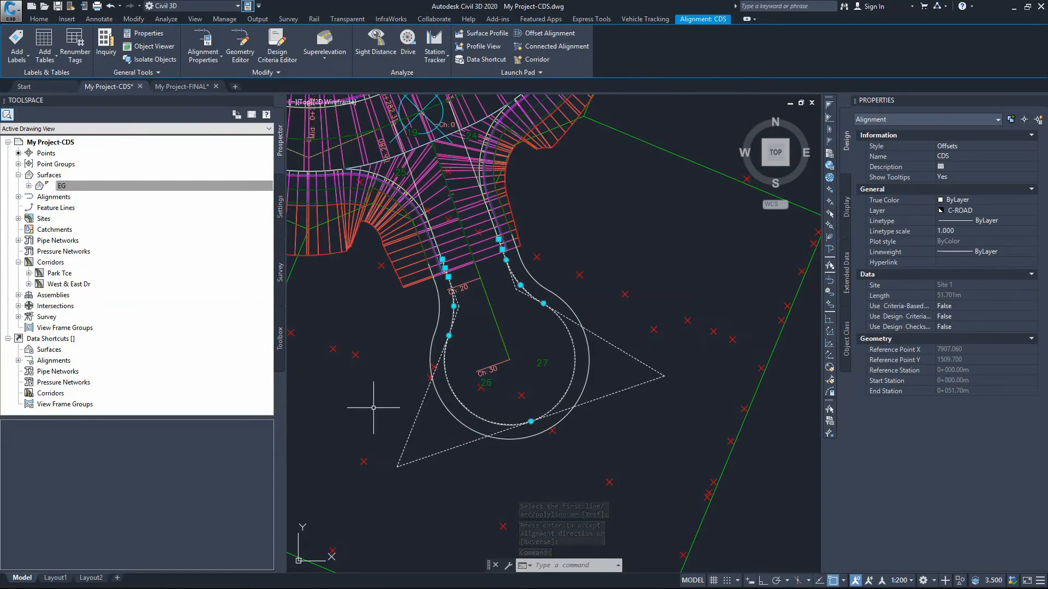
key("Escape")
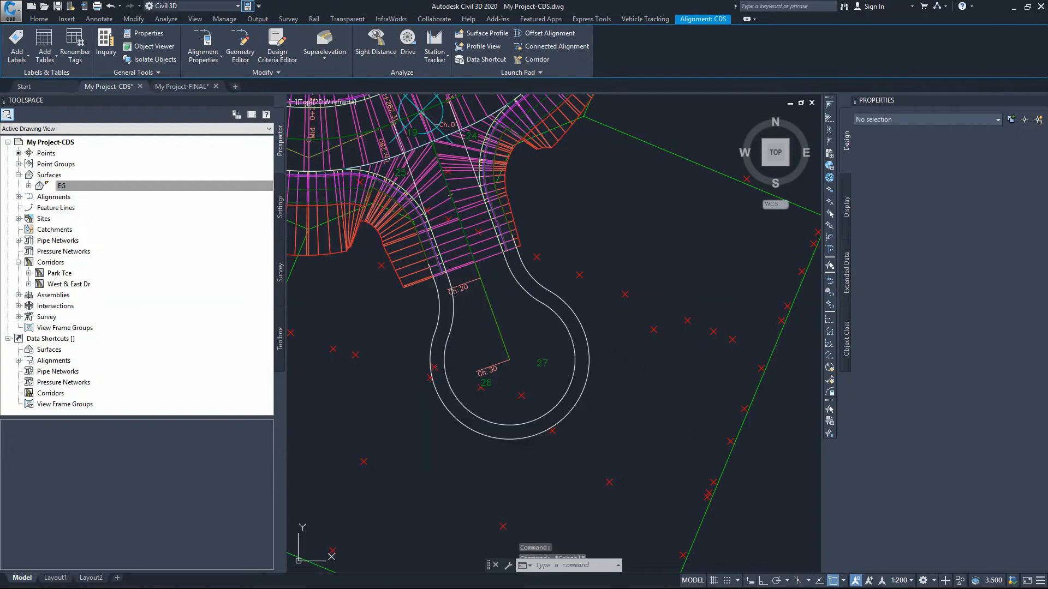
left_click(456, 398)
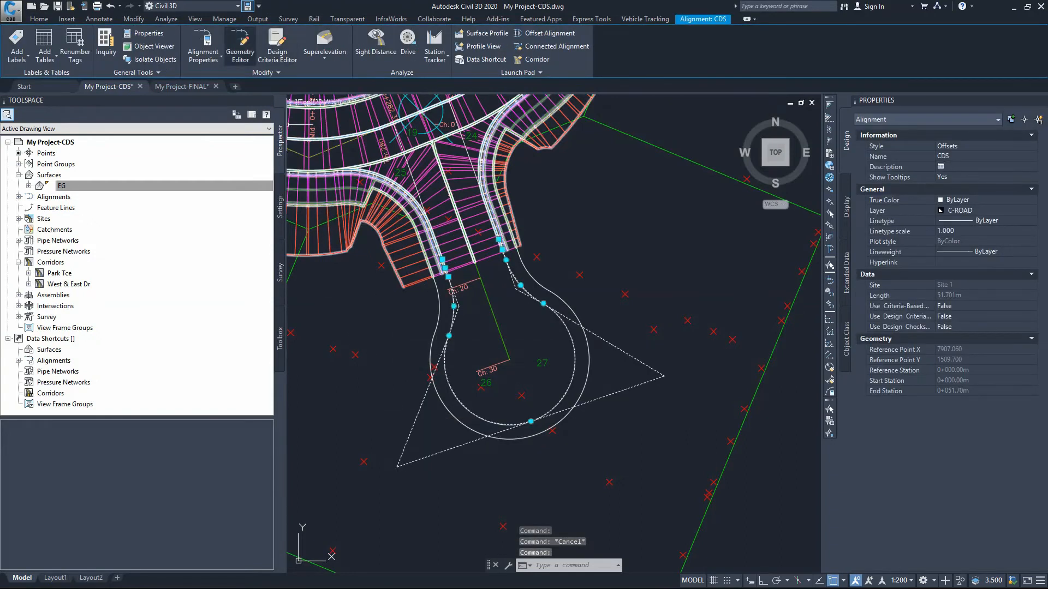
key("Escape")
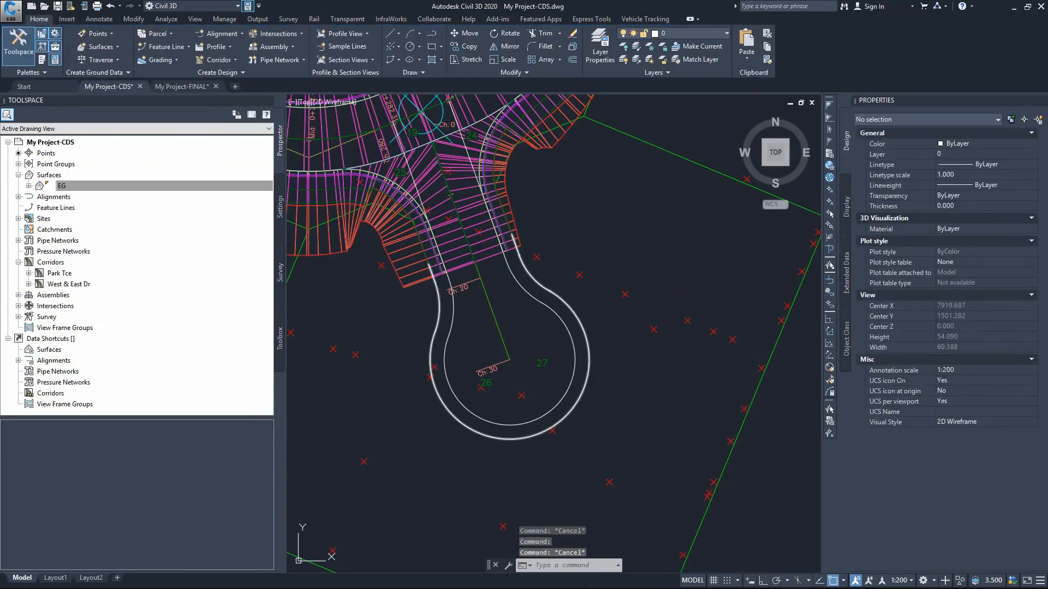
Sample a surface profile of EG along the full length of the CDS alignment
left_click(214, 47)
left_click(240, 63)
left_click(447, 199)
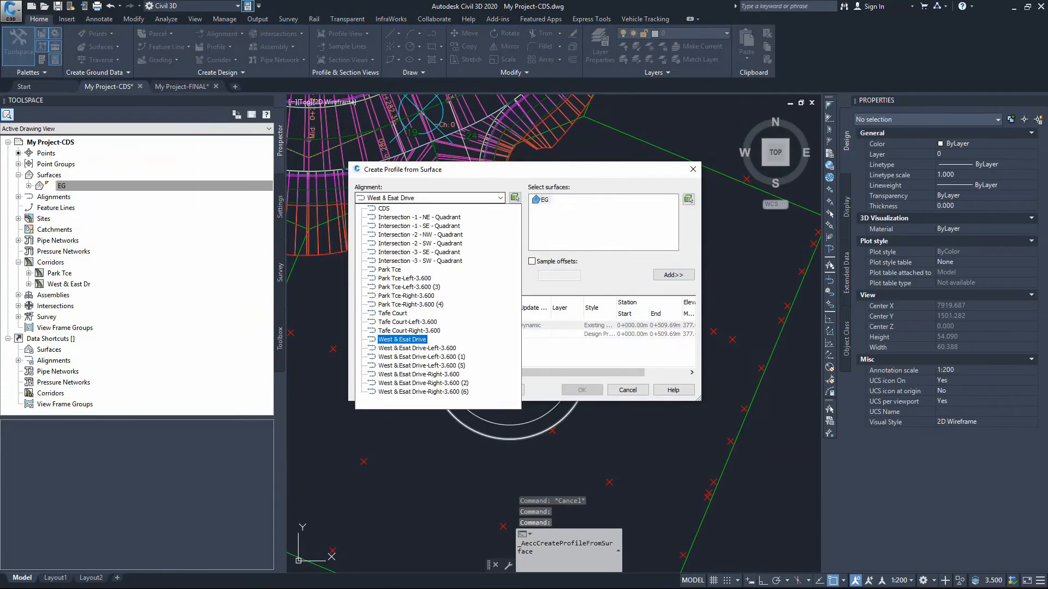
left_click(384, 209)
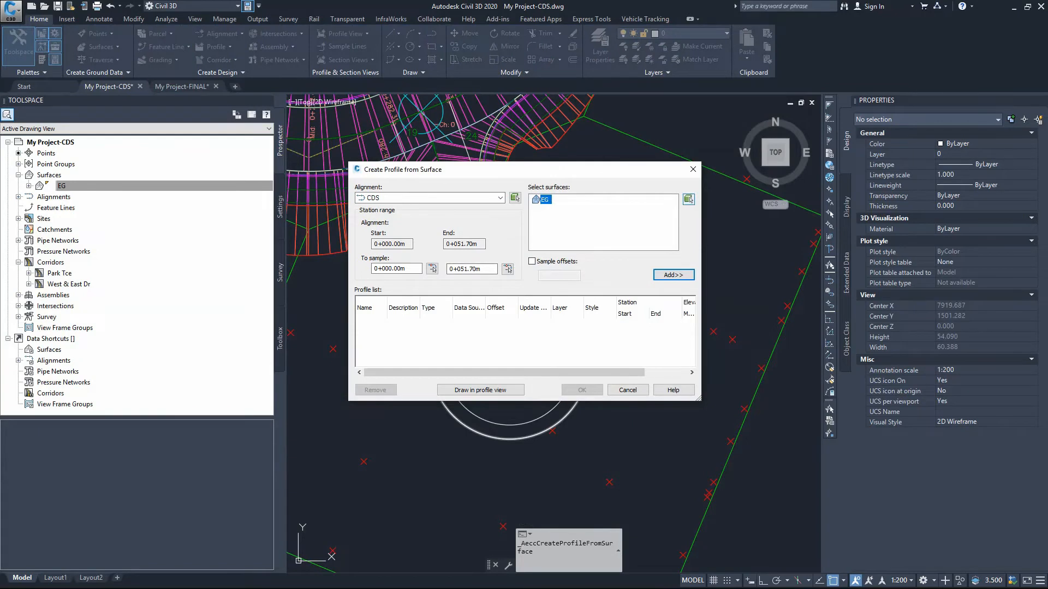
left_click(674, 274)
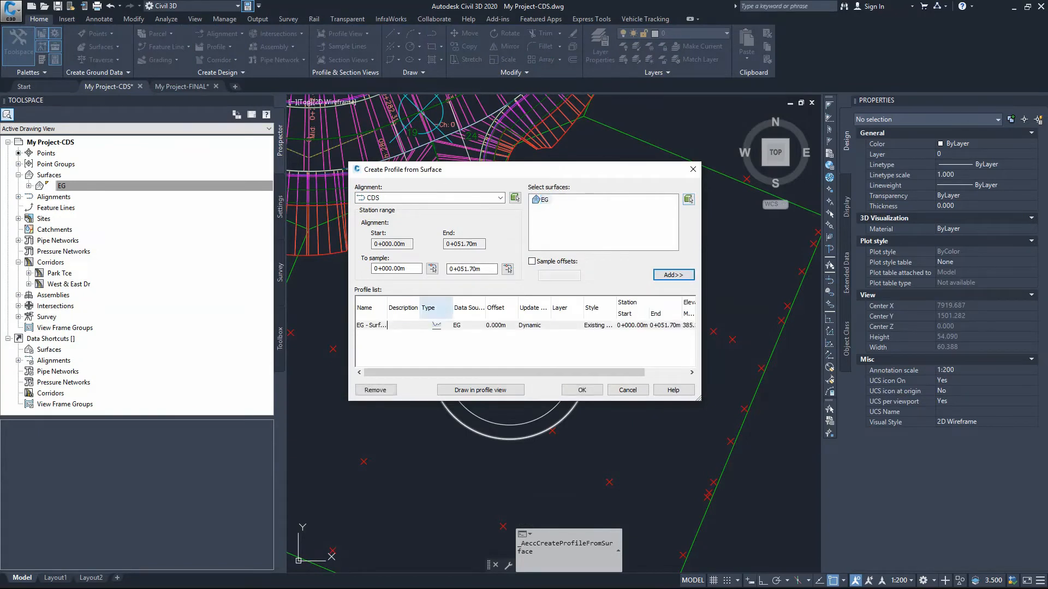
Create the CDS profile view with the default settings and place it below the existing profile views
left_click(480, 390)
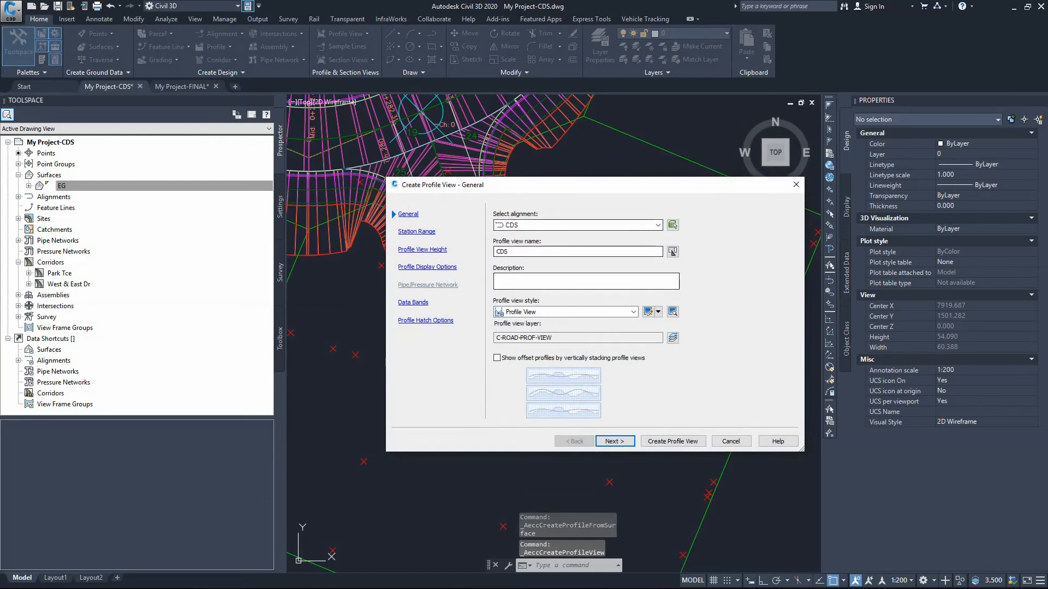
left_click(672, 441)
scroll(431, 359, "down", 12)
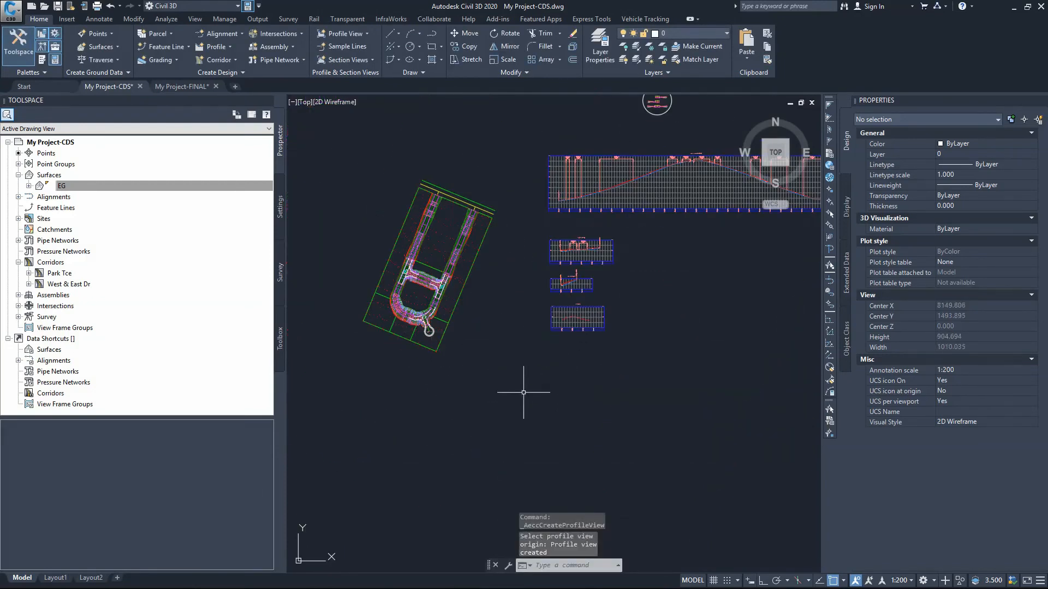
left_click(549, 327)
scroll(600, 328, "up", 10)
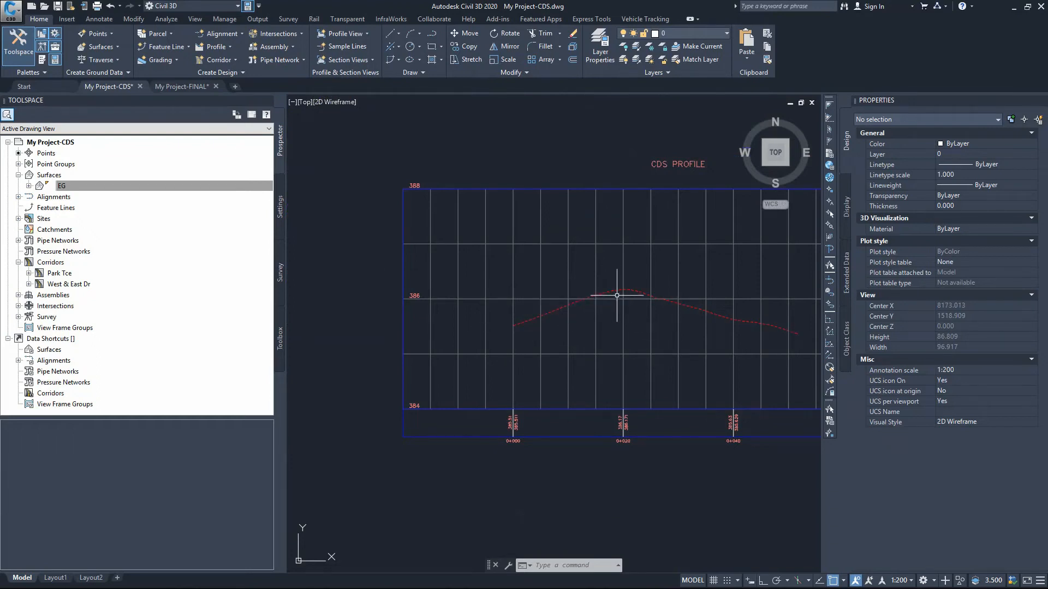
Compare the existing ground line in the CDS profile view with the cul-de-sac bulb in plan
scroll(586, 311, "down", 10)
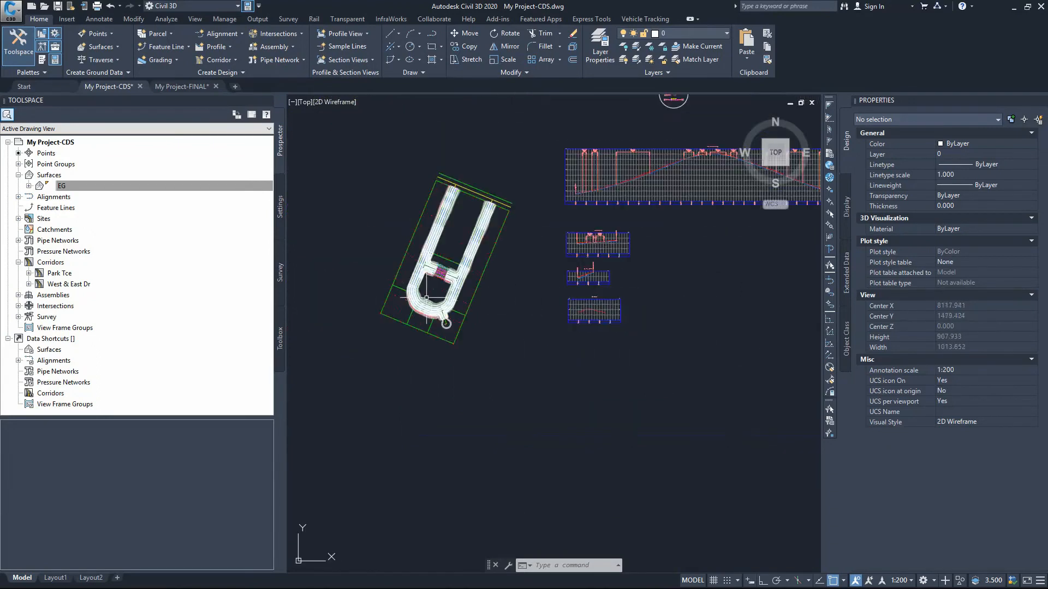
scroll(426, 297, "up", 8)
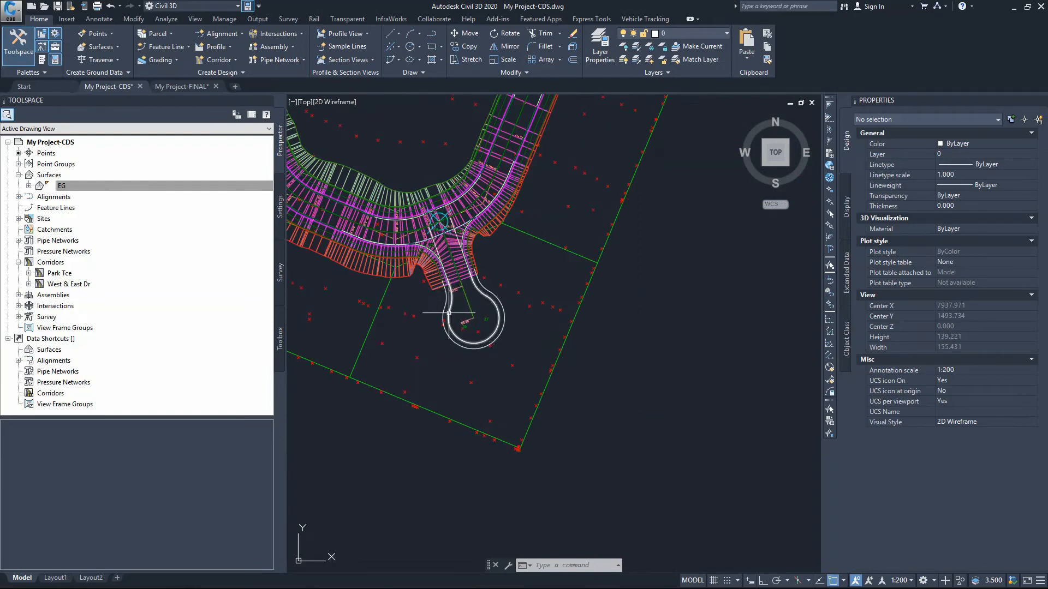
scroll(392, 335, "down", 4)
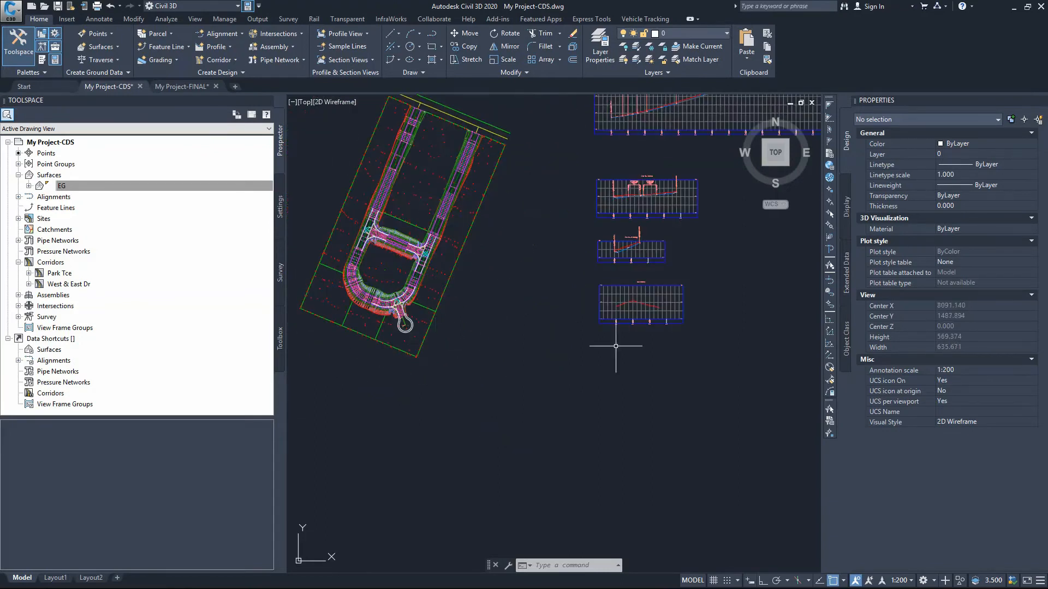
scroll(598, 292, "up", 2)
scroll(709, 318, "up", 2)
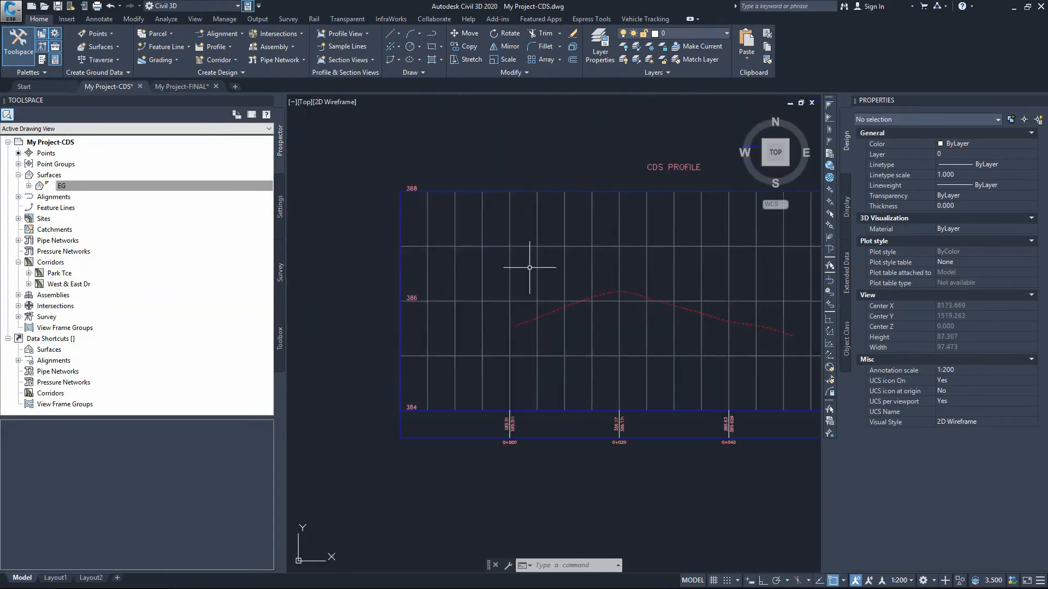
scroll(536, 271, "down", 2)
scroll(590, 298, "up", 2)
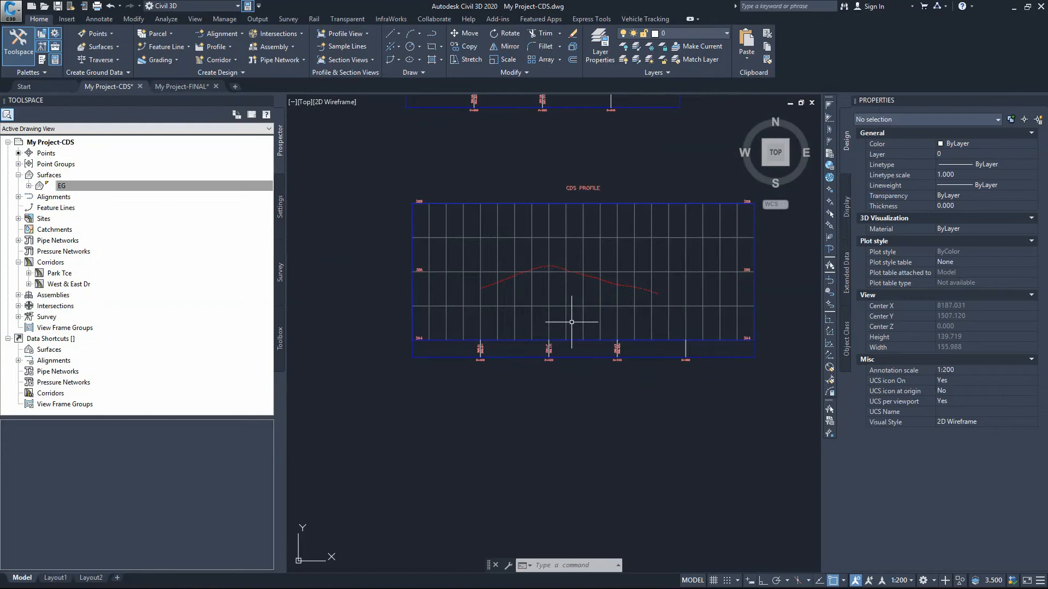
scroll(493, 294, "up", 2)
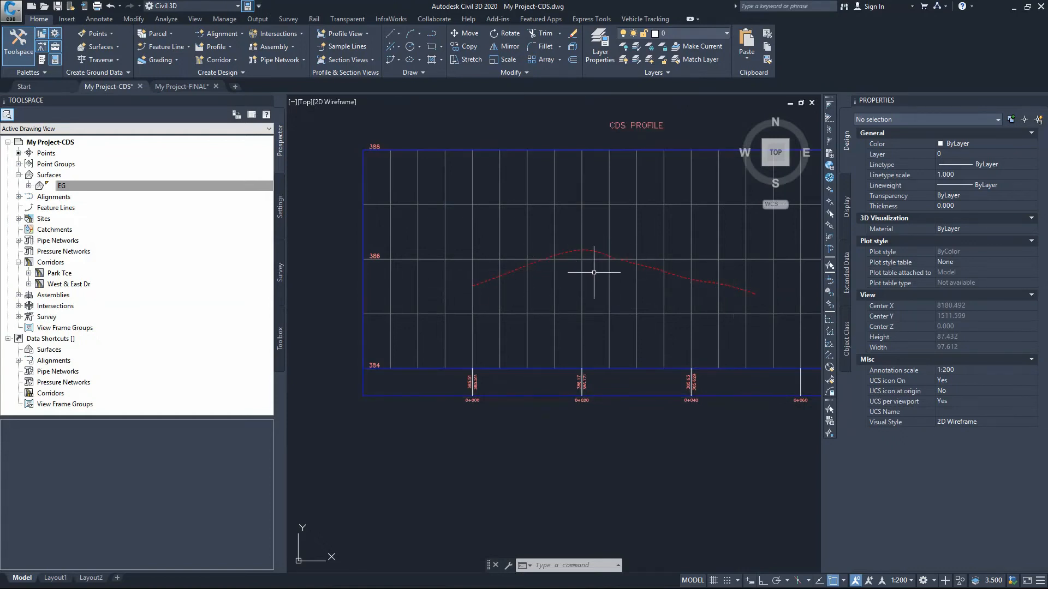
mouse_move(594, 272)
scroll(617, 257, "down", 6)
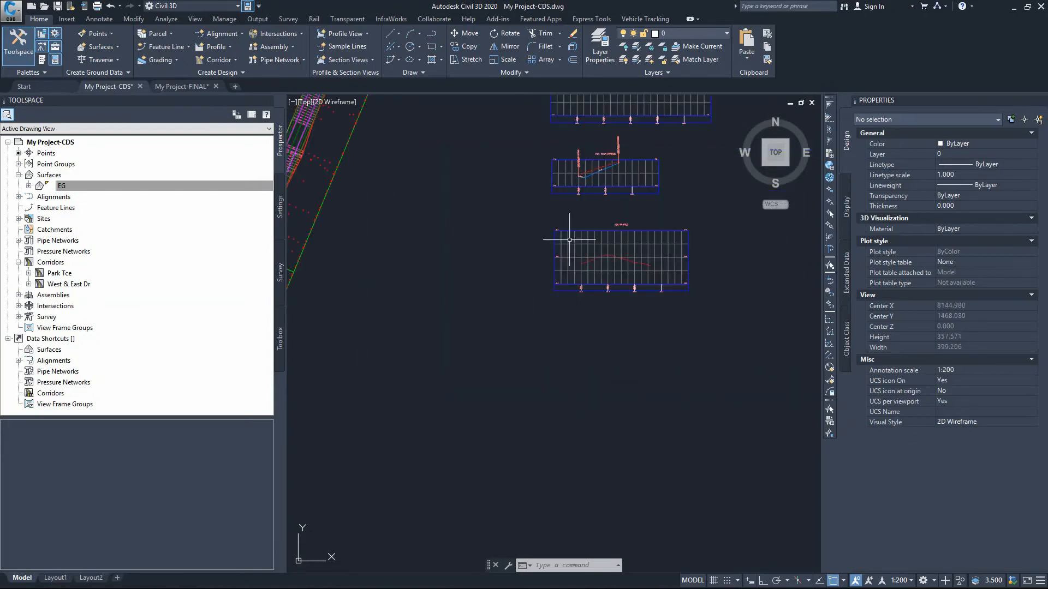
scroll(666, 247, "down", 4)
scroll(494, 238, "up", 2)
scroll(524, 268, "up", 6)
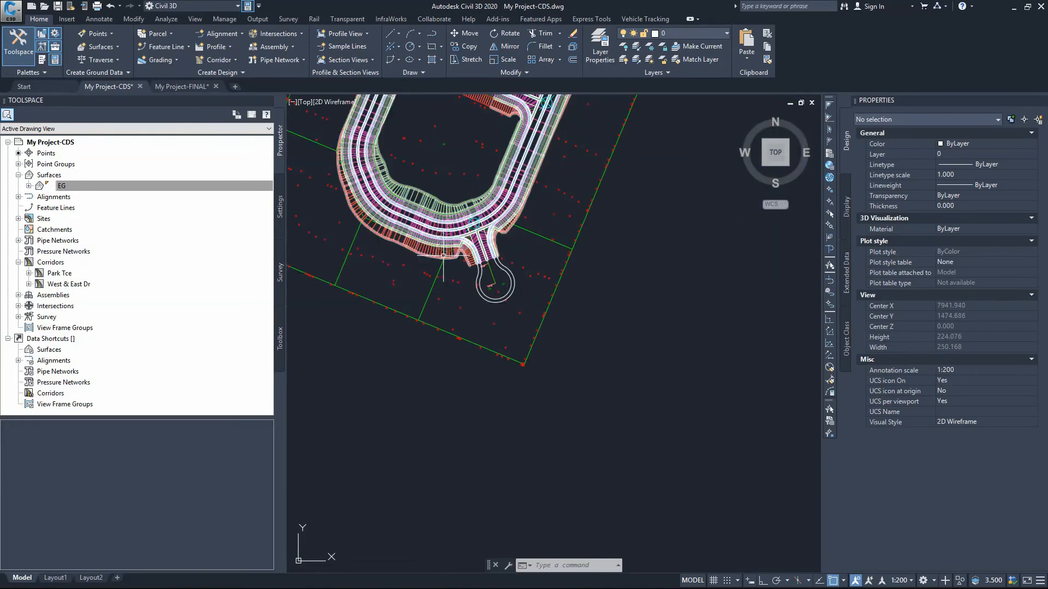
scroll(503, 275, "down", 1)
scroll(627, 293, "down", 2)
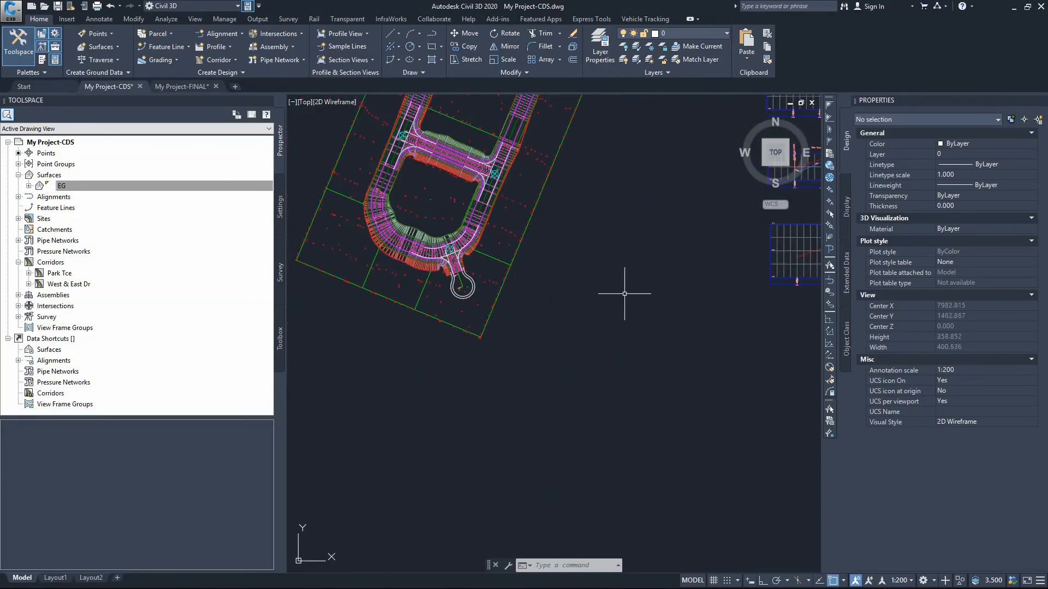
scroll(751, 268, "down", 2)
scroll(750, 268, "up", 6)
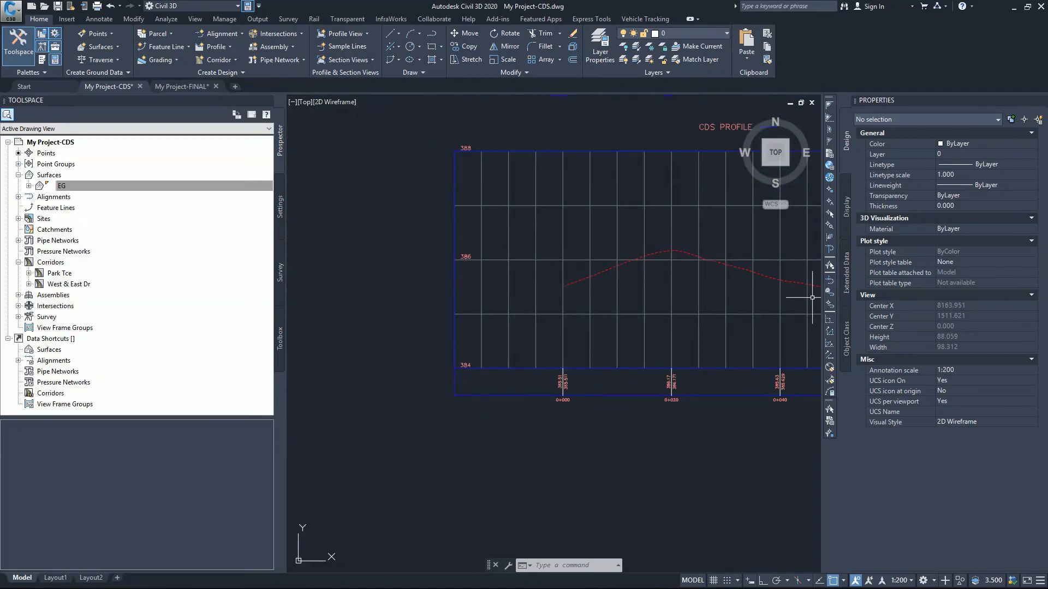
scroll(574, 273, "down", 10)
scroll(574, 273, "up", 12)
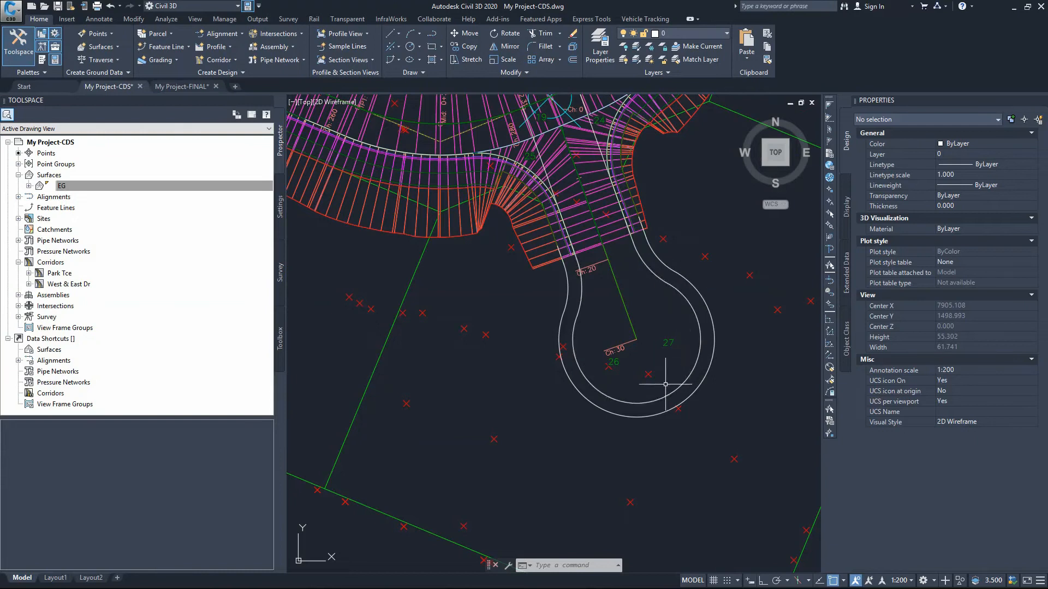
Examine where both ends of the CDS alignment meet the corridor at the Tafe Court throat, and compare with the CDS profile view
mouse_move(504, 351)
scroll(619, 240, "up", 4)
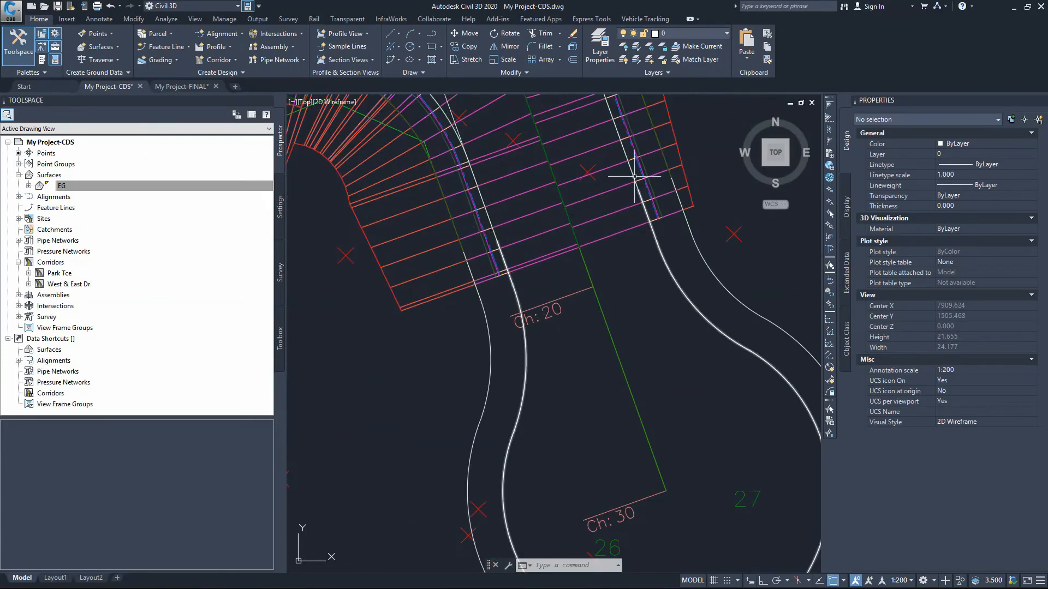
scroll(603, 227, "down", 2)
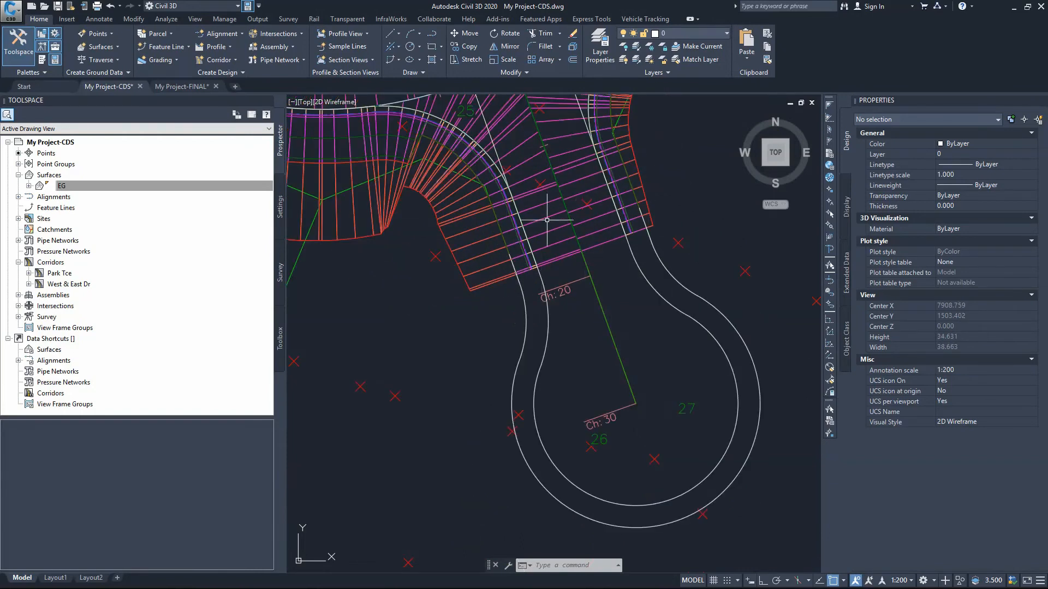
scroll(494, 268, "down", 5)
scroll(523, 282, "down", 3)
scroll(674, 279, "up", 3)
scroll(619, 251, "up", 1)
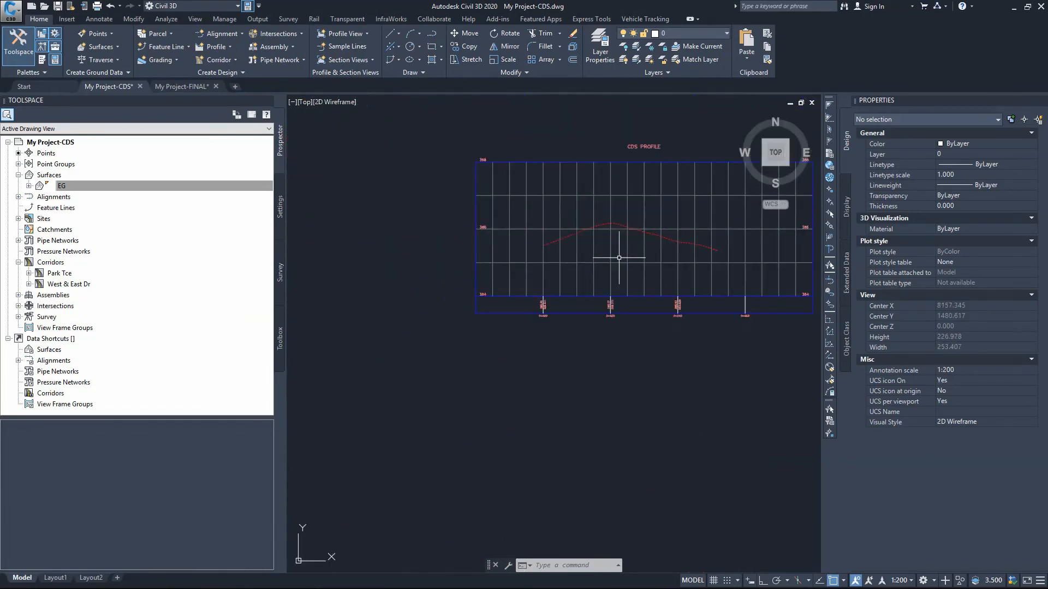
scroll(655, 241, "down", 5)
scroll(417, 247, "up", 5)
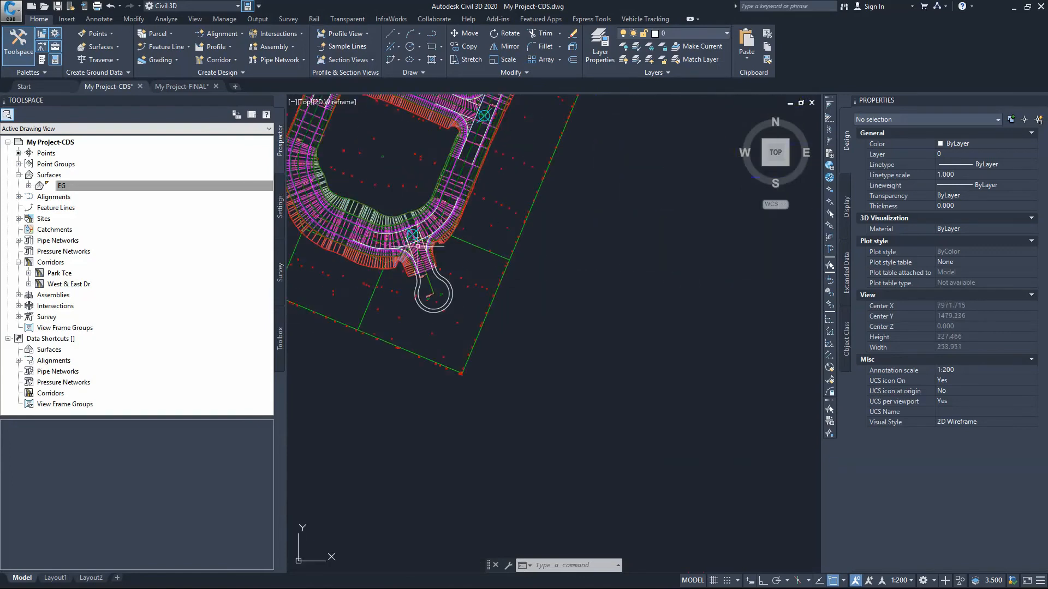
Create a corridor surface for West & East Dr and add the Top links as its data
left_click(418, 247)
scroll(403, 238, "up", 3)
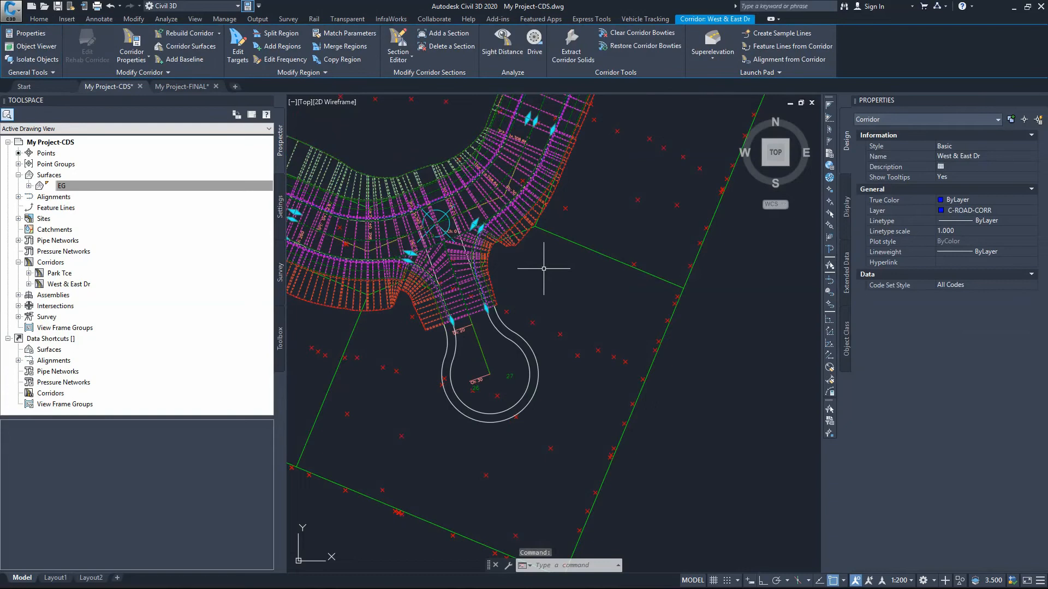
left_click(188, 47)
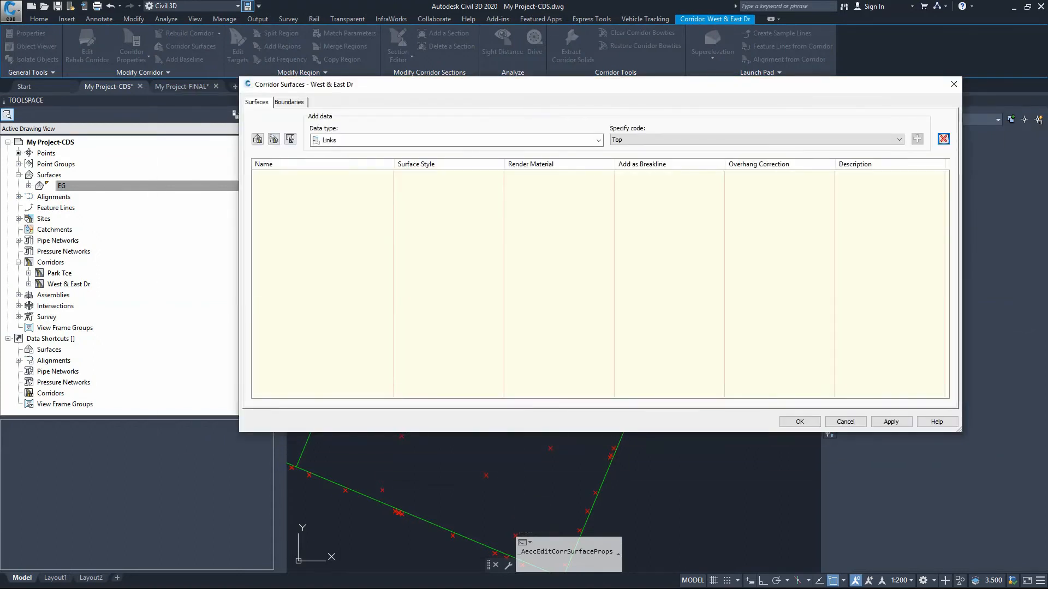
left_click(257, 138)
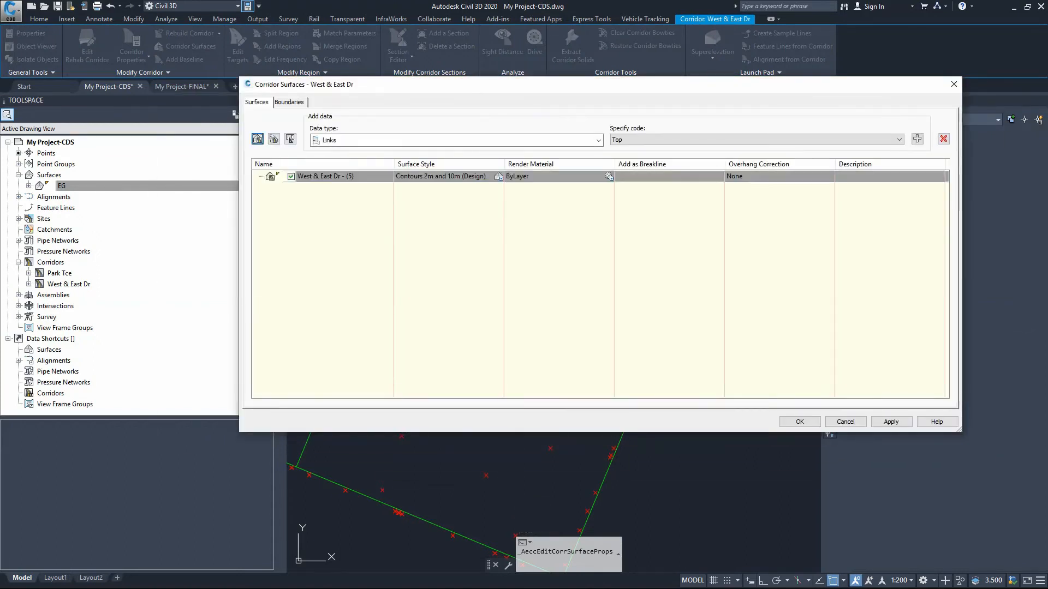
left_click(898, 139)
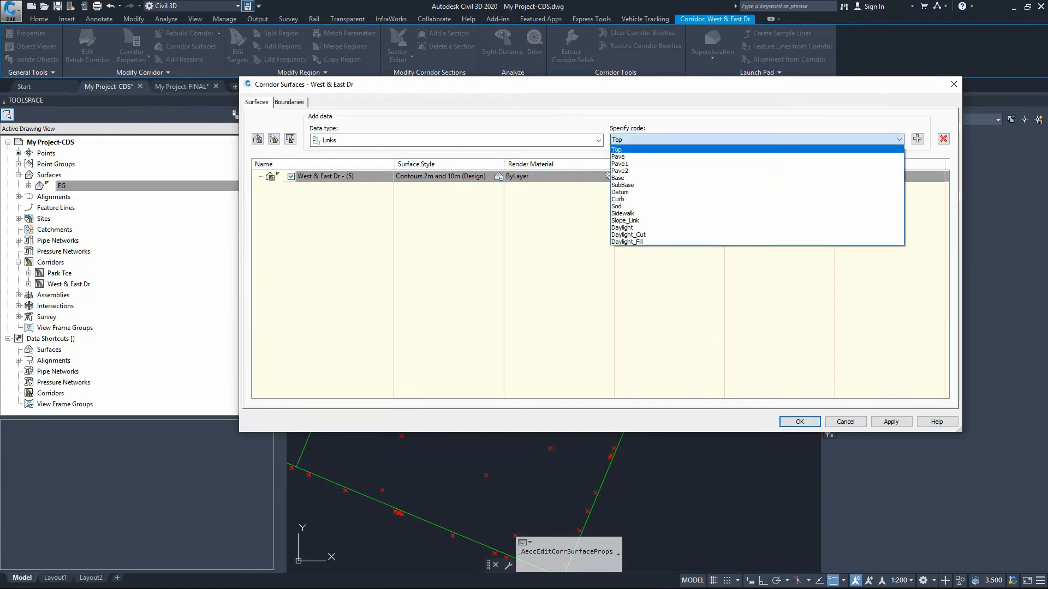
left_click(898, 141)
left_click(918, 139)
left_click(917, 139)
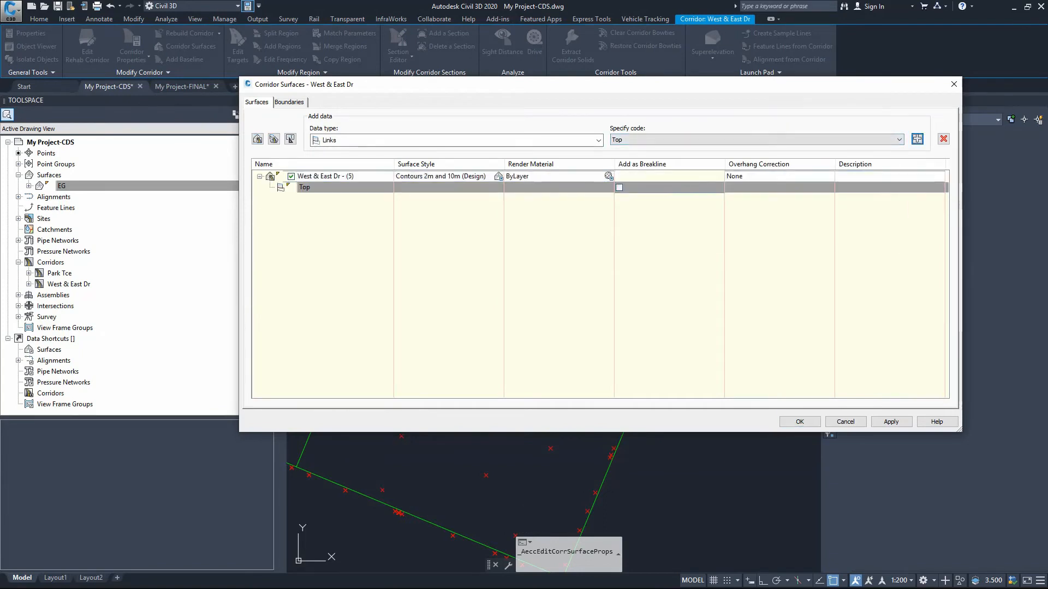
Use the corridor extents as the outside boundary of the new West & East Dr surface and build it
left_click(290, 102)
right_click(325, 132)
left_click(377, 139)
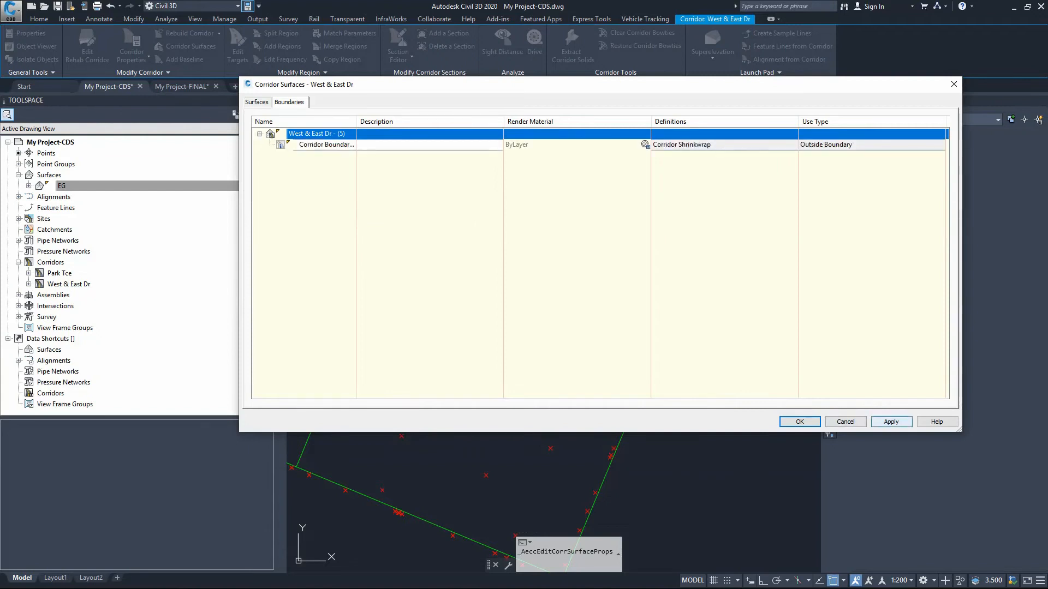
left_click(891, 421)
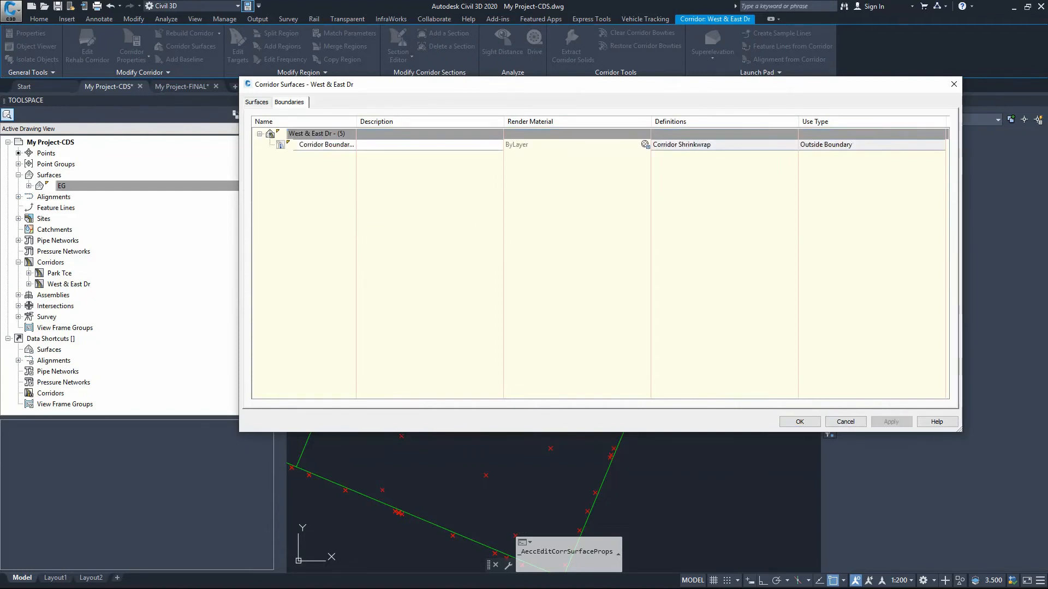
left_click(800, 422)
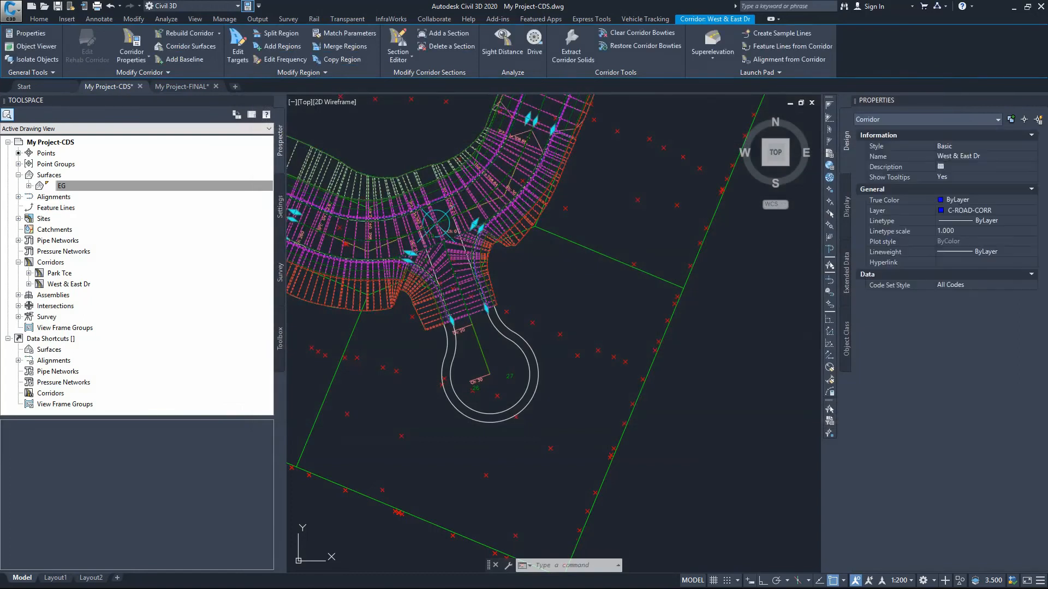
scroll(546, 282, "down", 2)
scroll(456, 326, "up", 2)
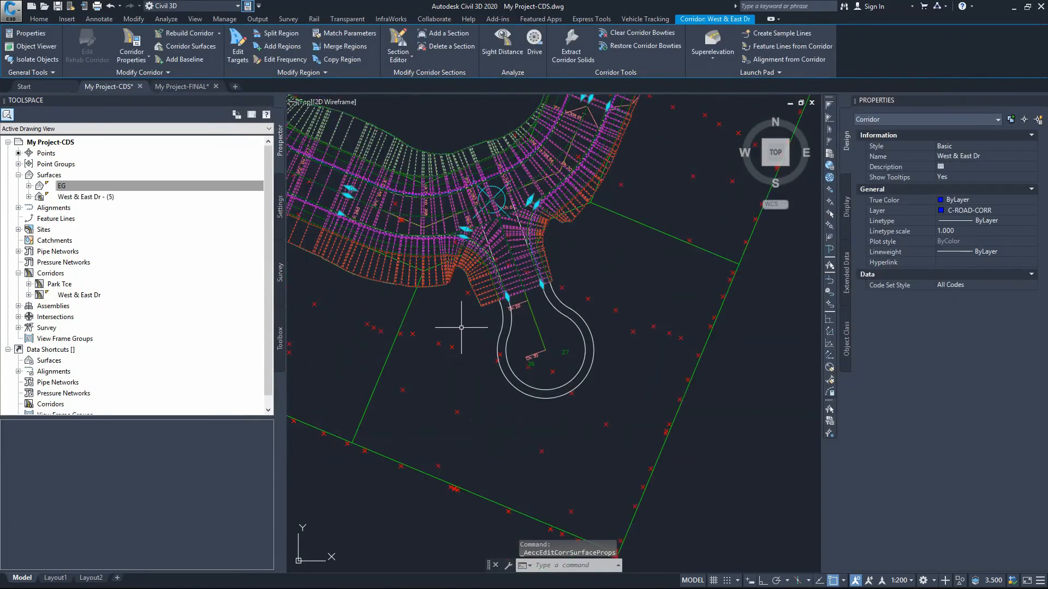
key("Escape")
Sample a surface profile of the West & East Dr corridor surface along the full length of the CDS alignment
left_click(510, 323)
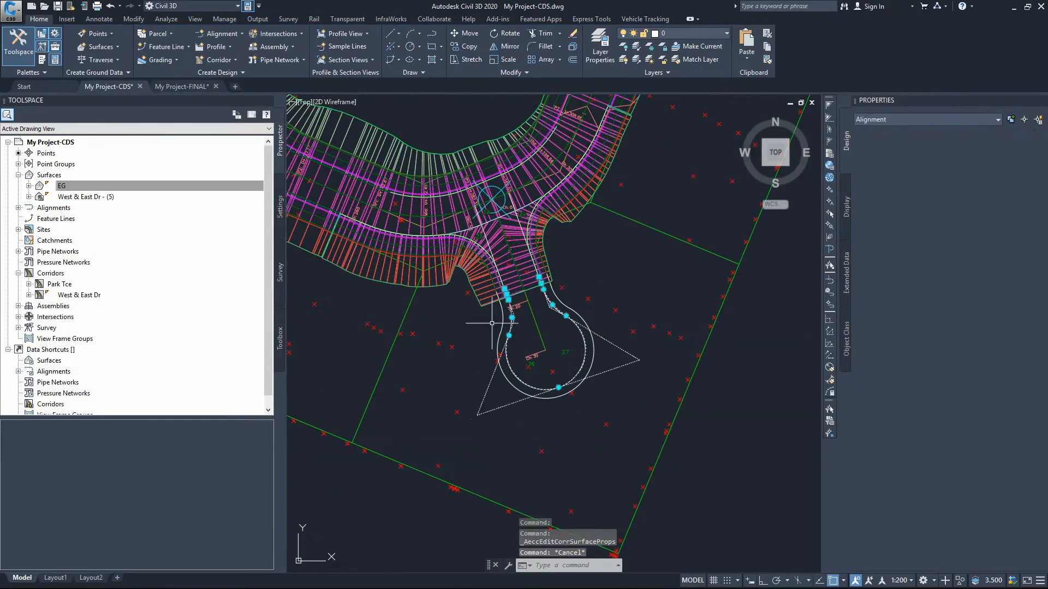
key("Escape")
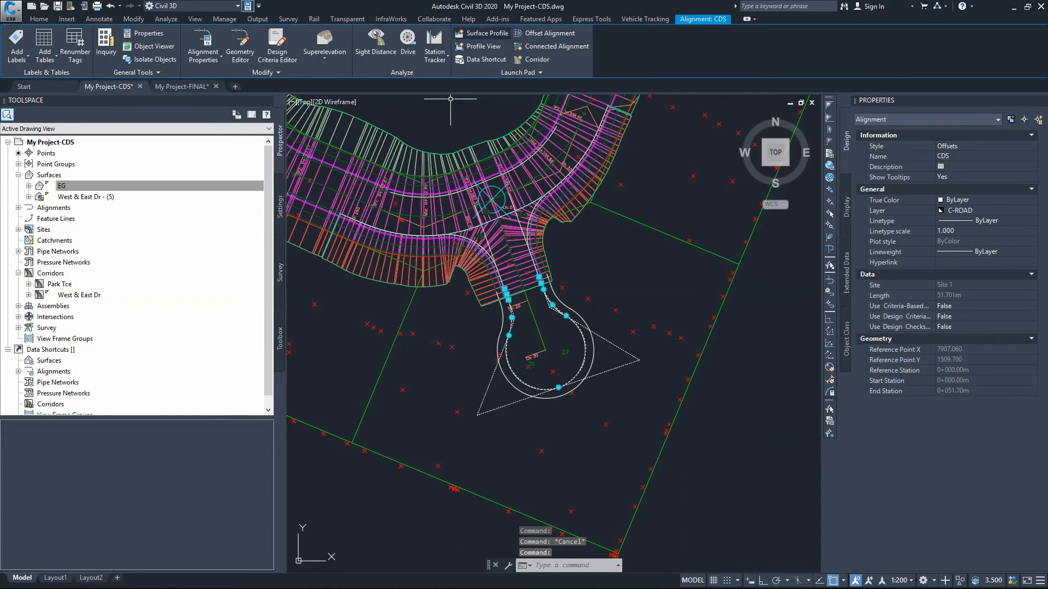
left_click(482, 33)
left_click(567, 209)
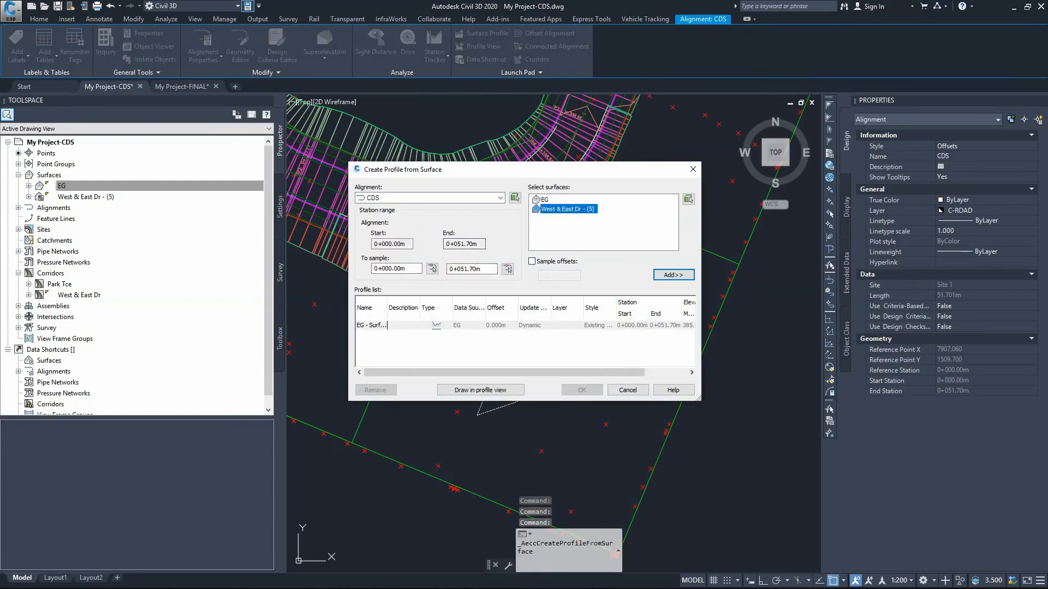
left_click(673, 274)
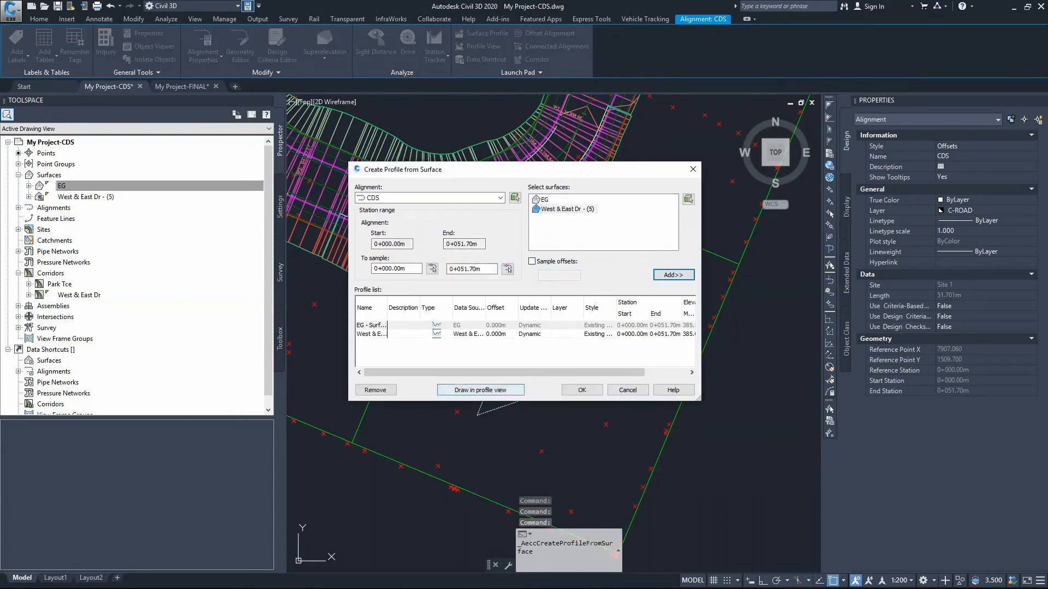
left_click(582, 389)
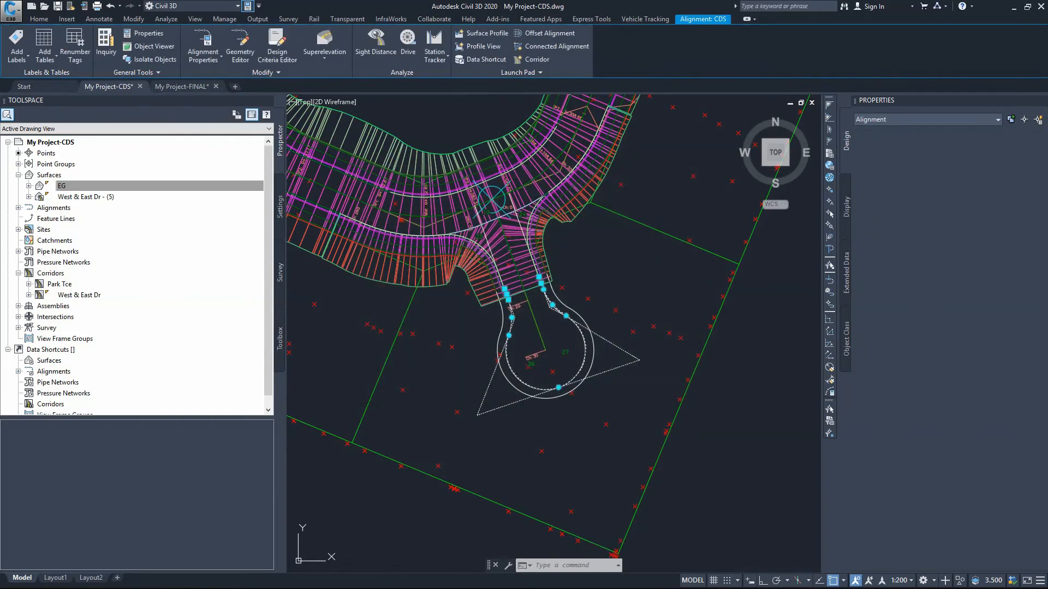
Examine the corridor surface profile segments at the start and end of the CDS profile view
scroll(530, 311, "down", 5)
scroll(645, 298, "up", 6)
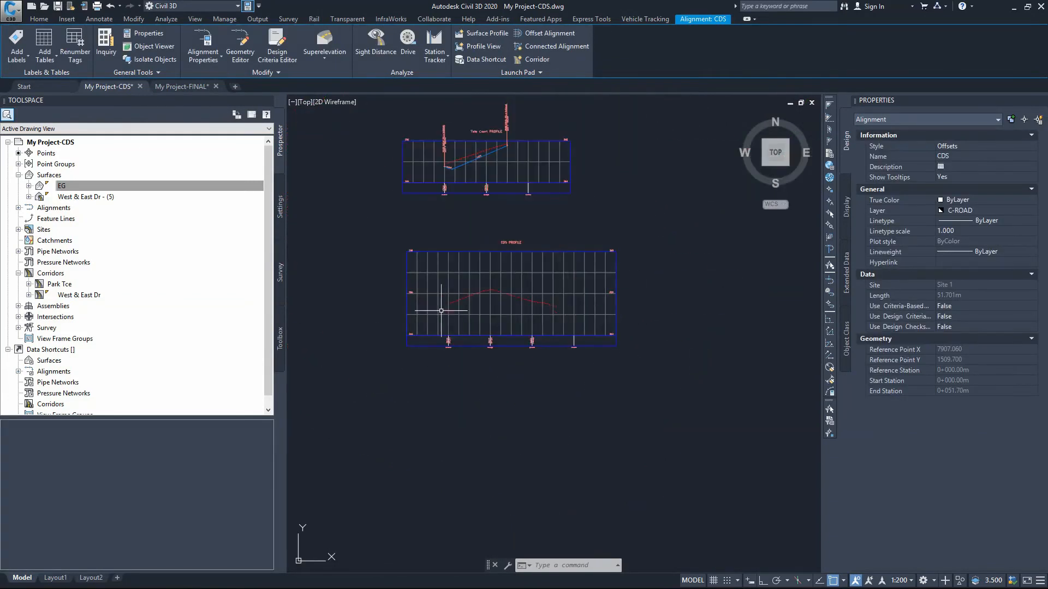
key("Escape")
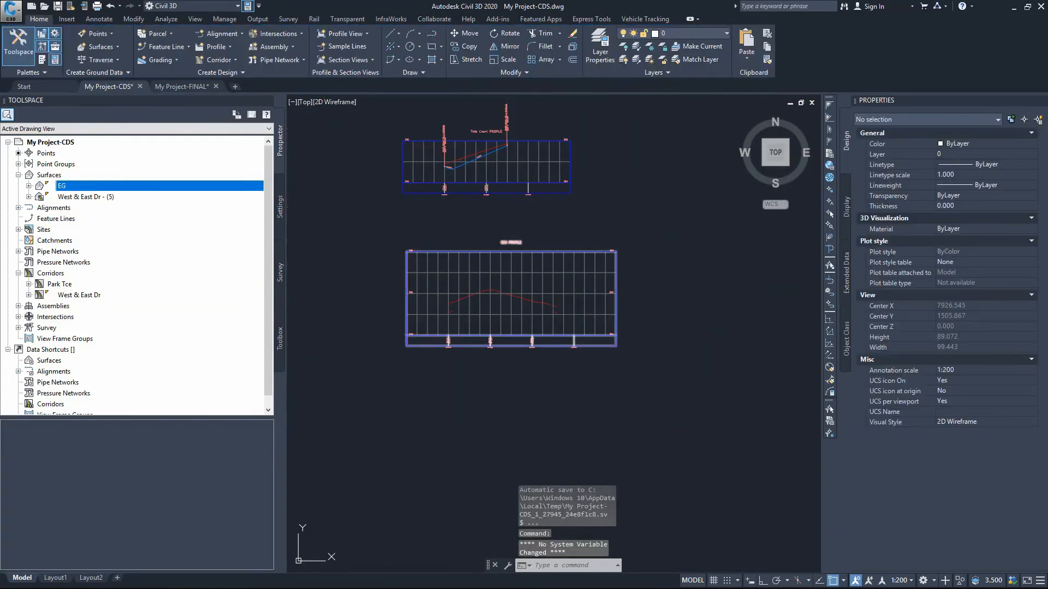
scroll(439, 316, "up", 4)
scroll(440, 317, "up", 4)
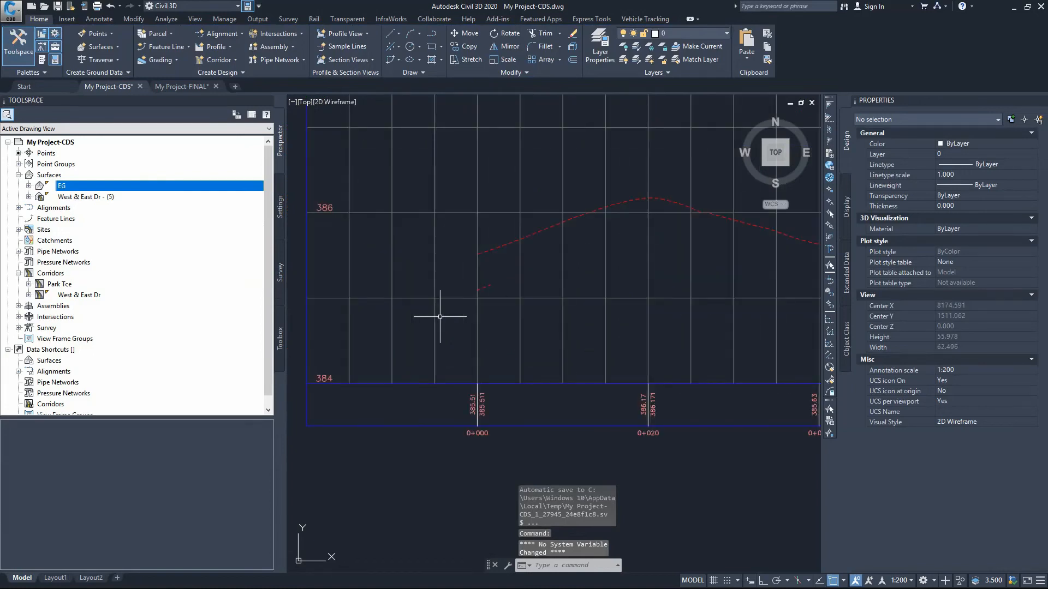
left_click(481, 289)
scroll(446, 266, "down", 4)
scroll(616, 277, "up", 2)
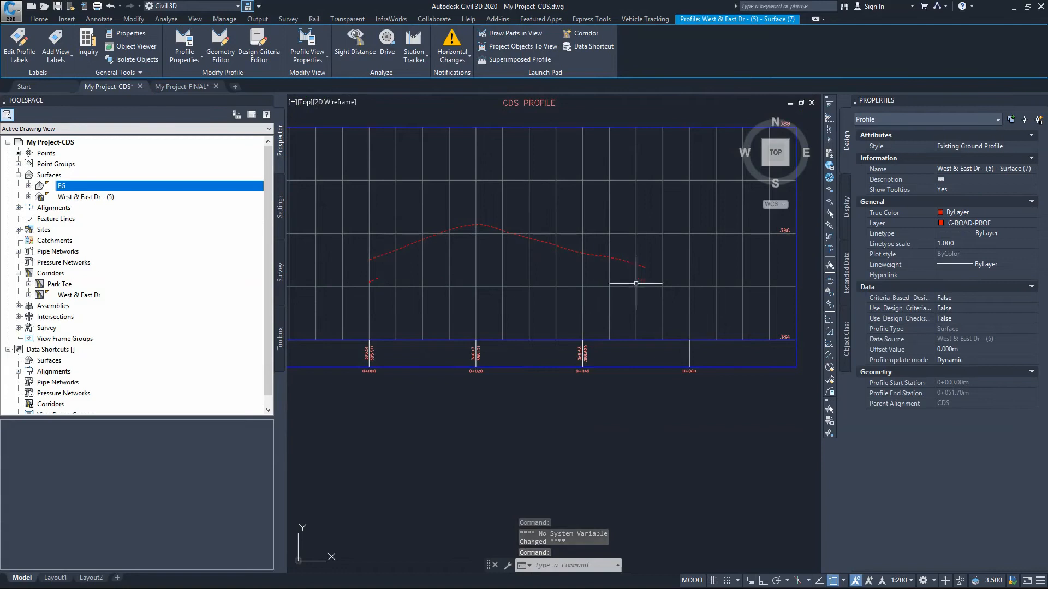
mouse_move(640, 281)
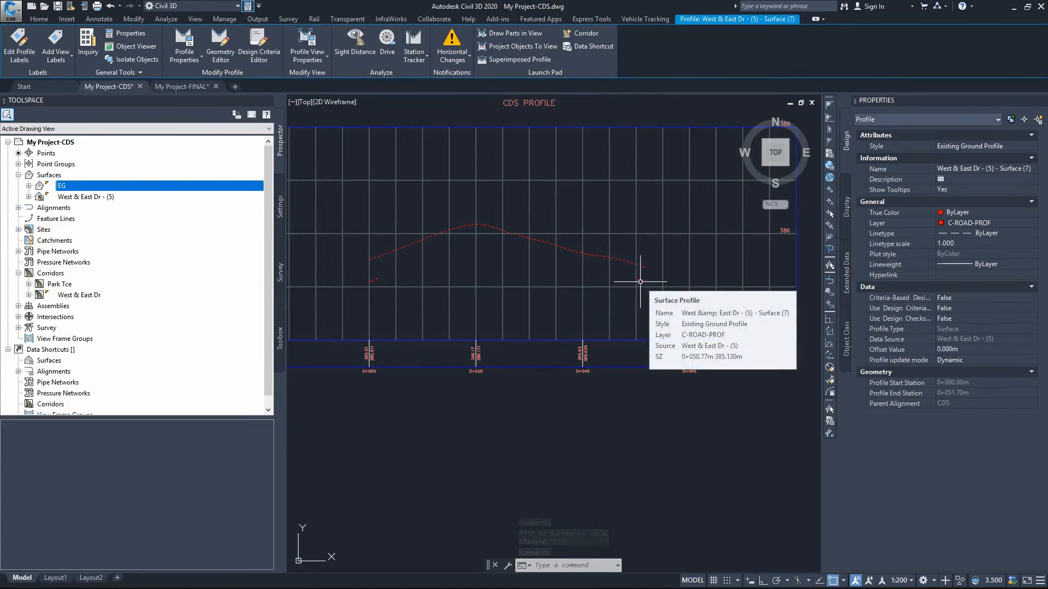
scroll(428, 280, "up", 4)
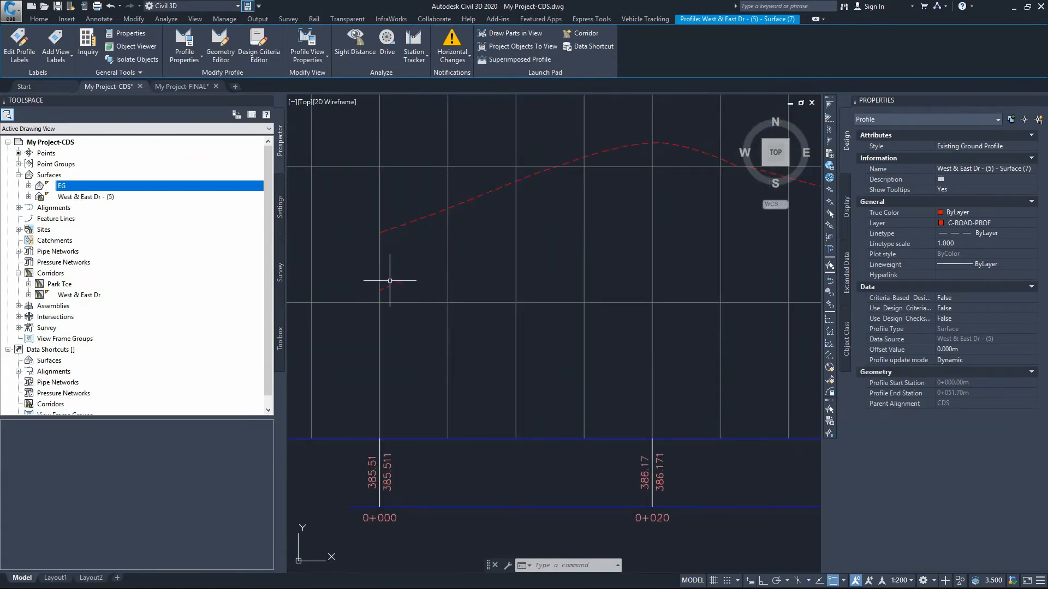
Compare the corridor surface segments at both ends of the CDS profile view with the cul-de-sac connection in plan
scroll(380, 291, "down", 3)
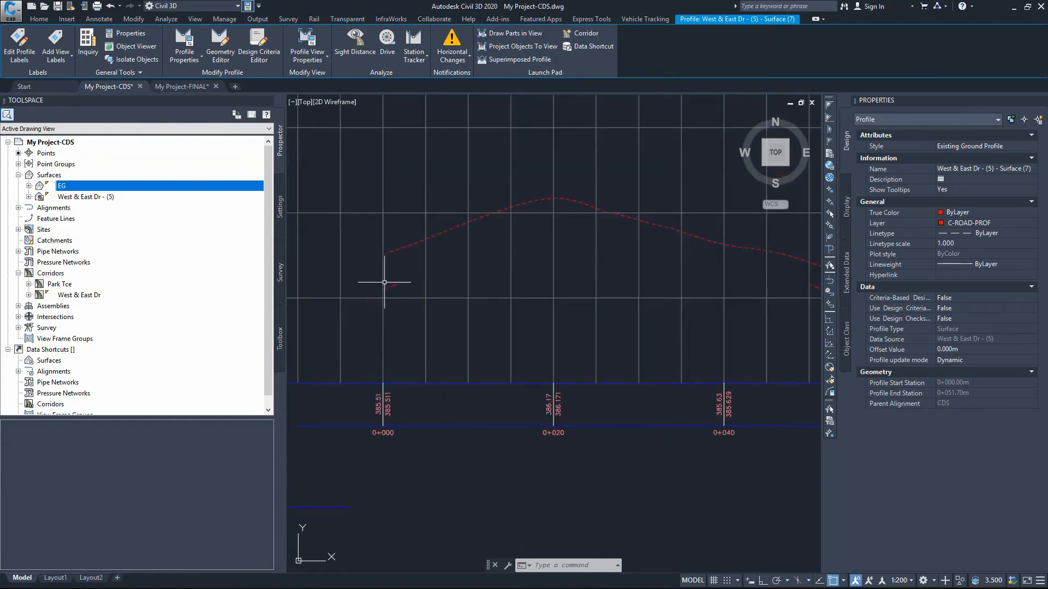
scroll(380, 292, "down", 4)
scroll(538, 298, "up", 4)
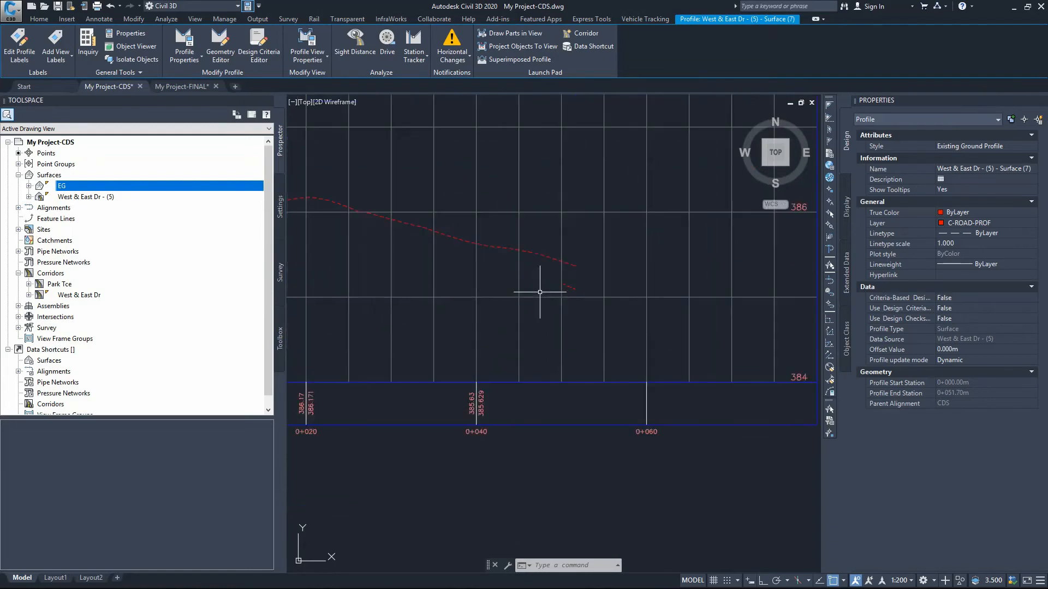
scroll(511, 286, "down", 8)
scroll(502, 262, "up", 7)
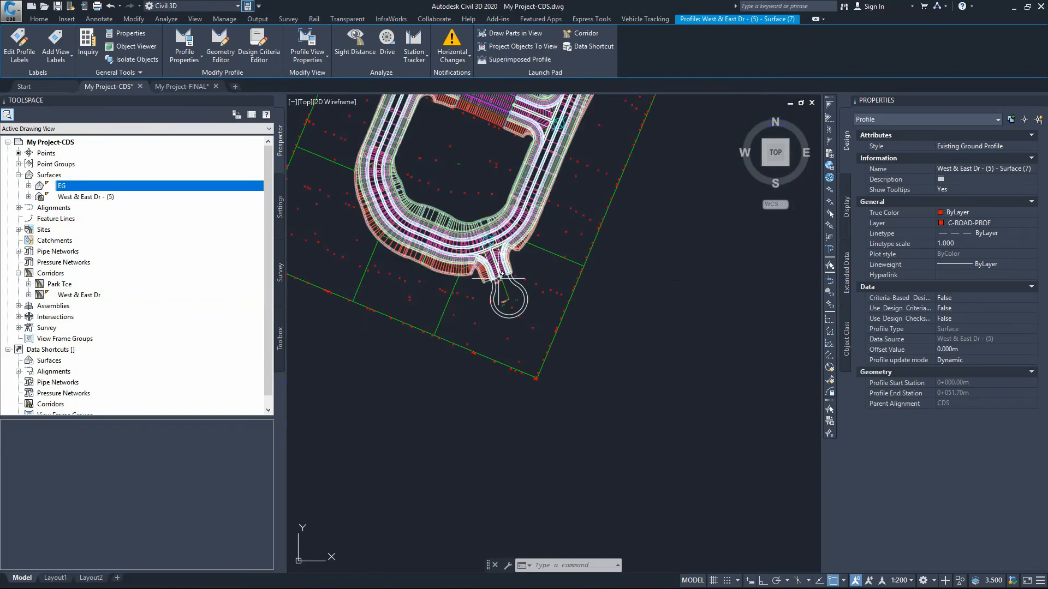
scroll(468, 292, "down", 6)
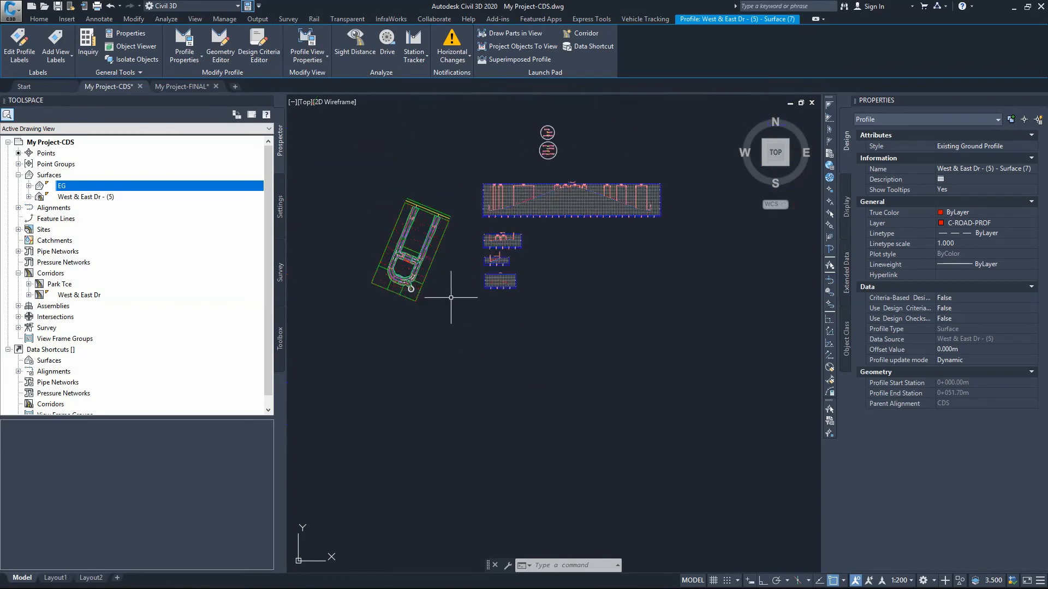
scroll(545, 324, "up", 6)
scroll(545, 324, "up", 4)
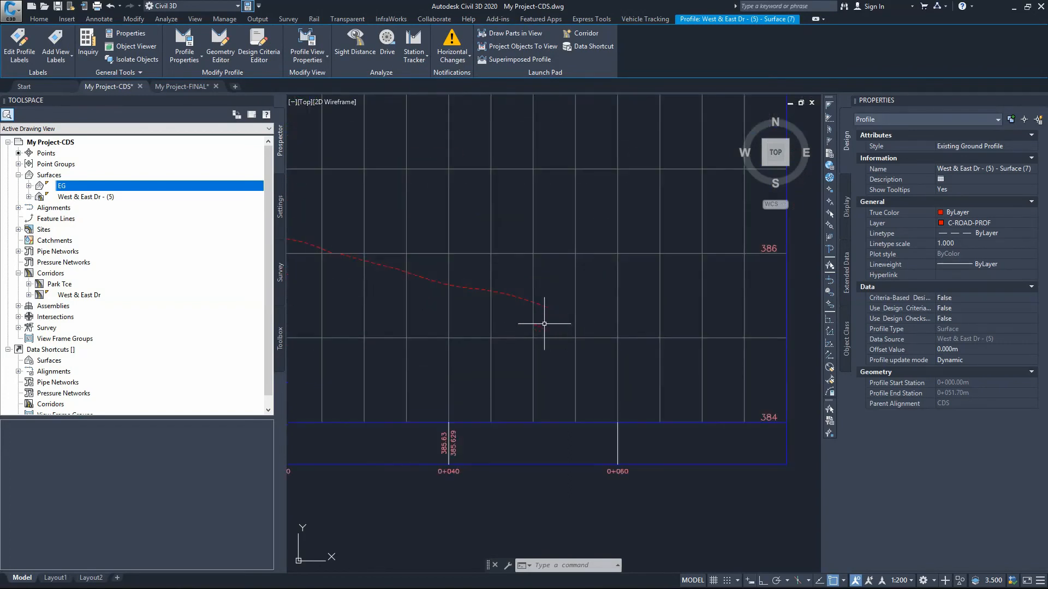
scroll(581, 319, "down", 6)
scroll(456, 322, "up", 2)
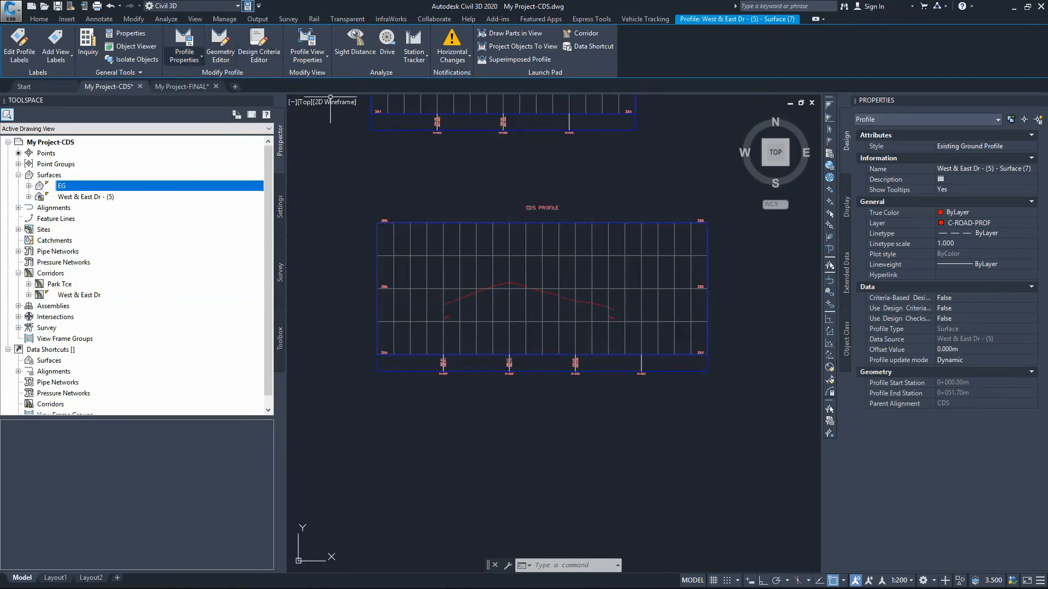
key("Escape")
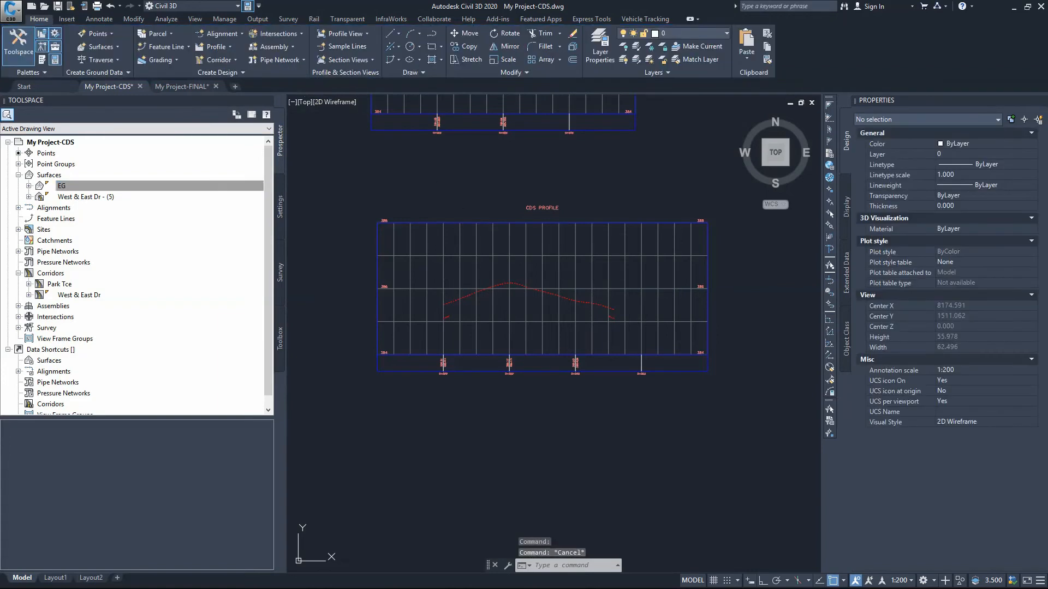
Start a layout profile on the CDS profile view and name it PRO-PRO-CDS
left_click(216, 46)
left_click(240, 61)
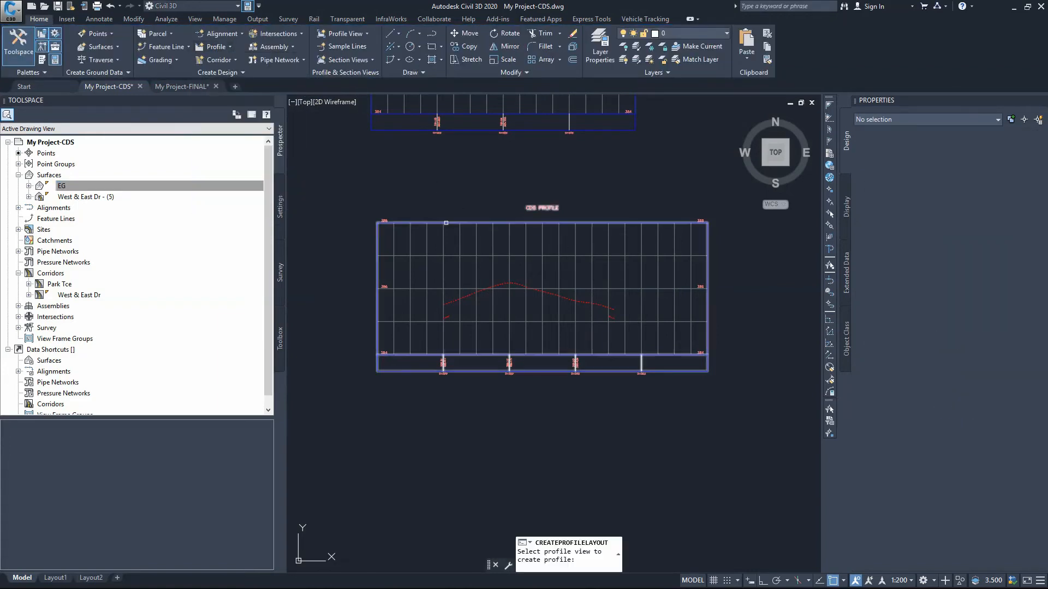
left_click(447, 223)
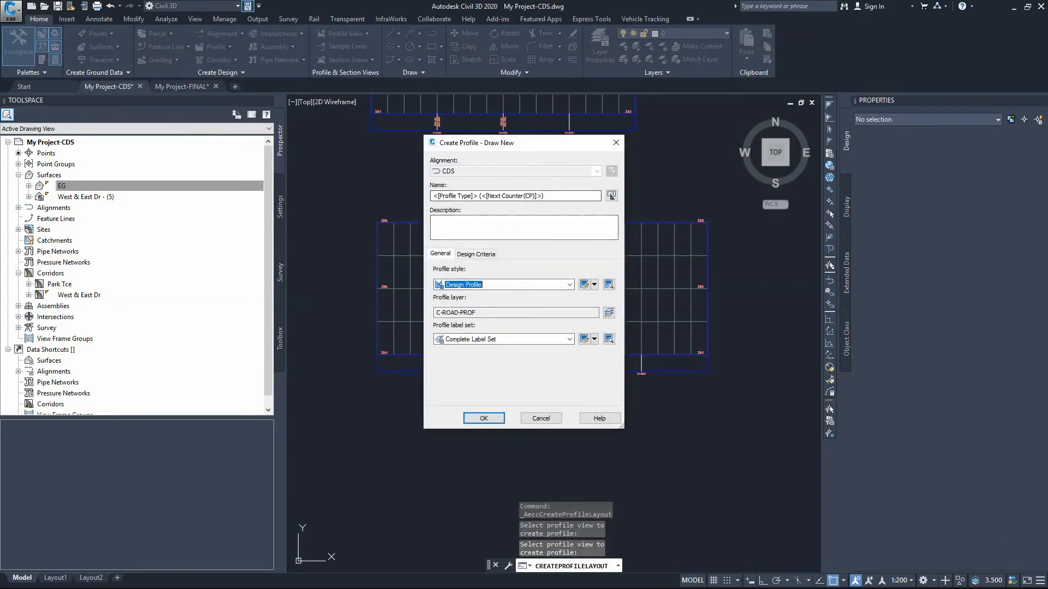
left_click(545, 196)
left_click_drag(545, 196, 431, 196)
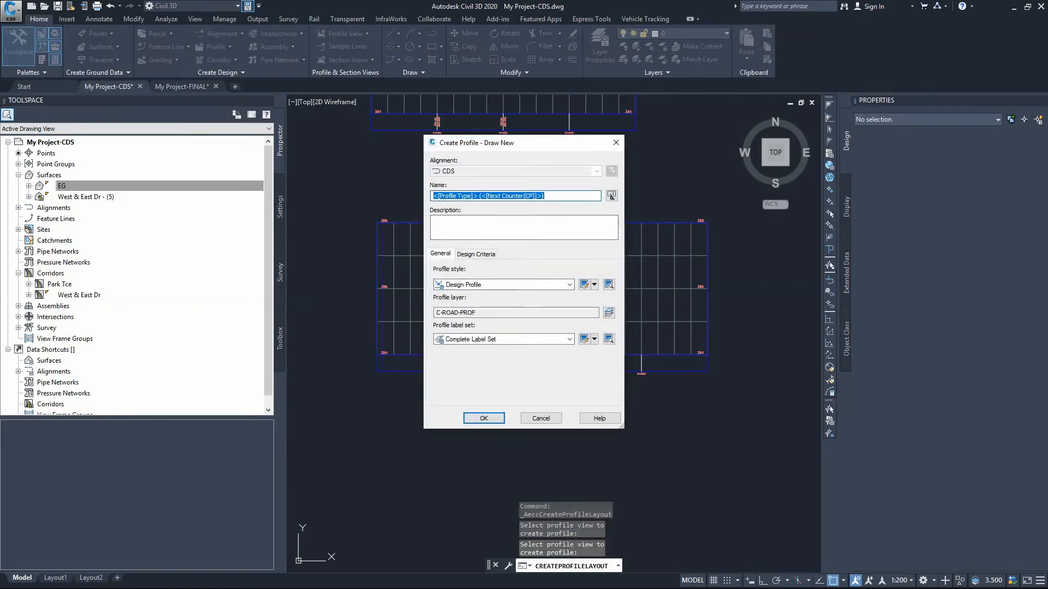
type("PRO-PRO-")
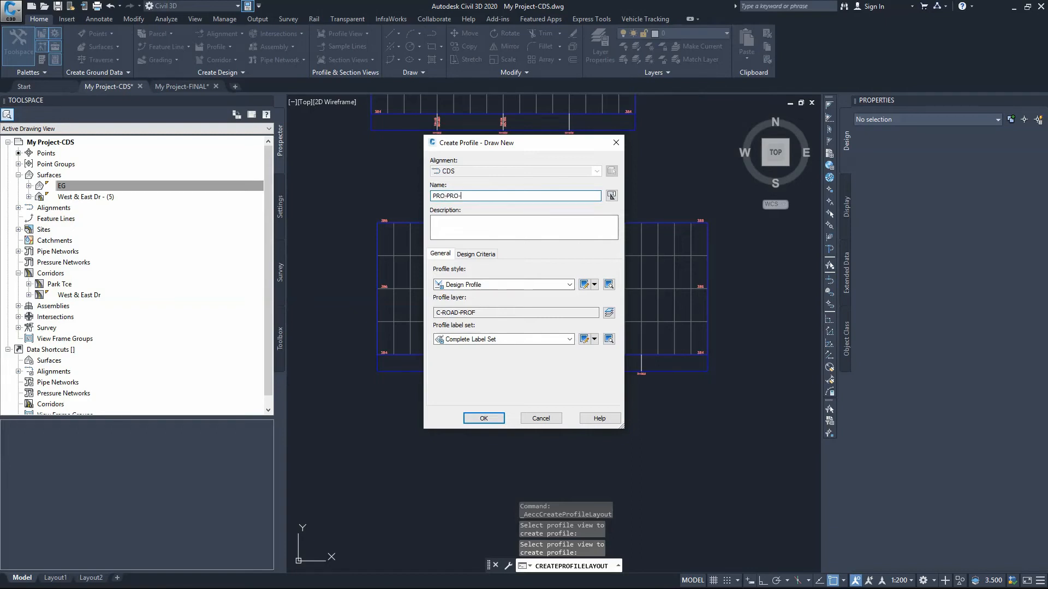
type("CDS")
Set the new profile's label set to _No Labels and create it with the Design Profile style
left_click(569, 339)
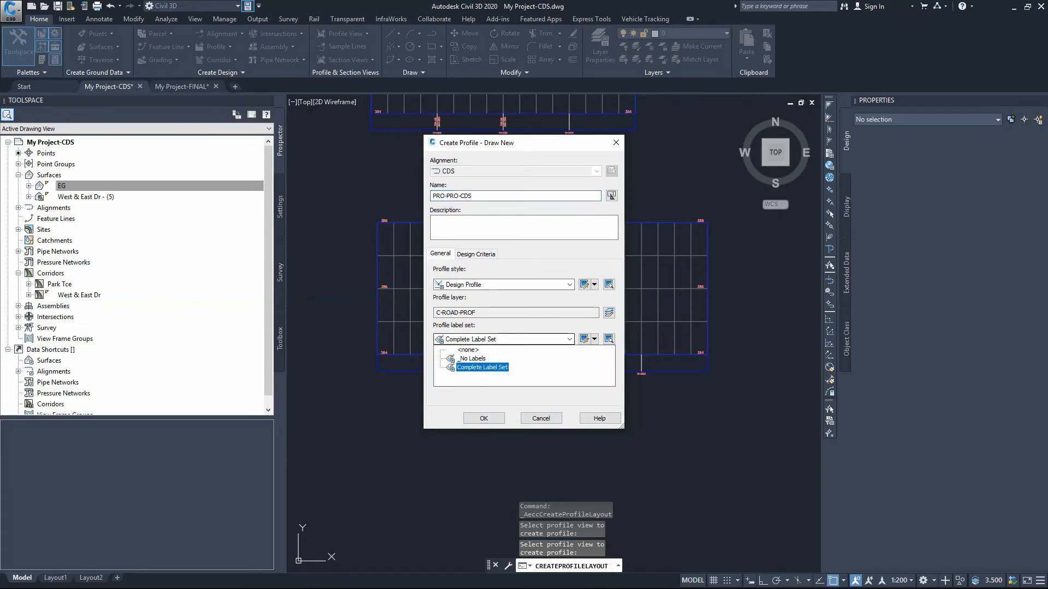
key("Up")
key("Return")
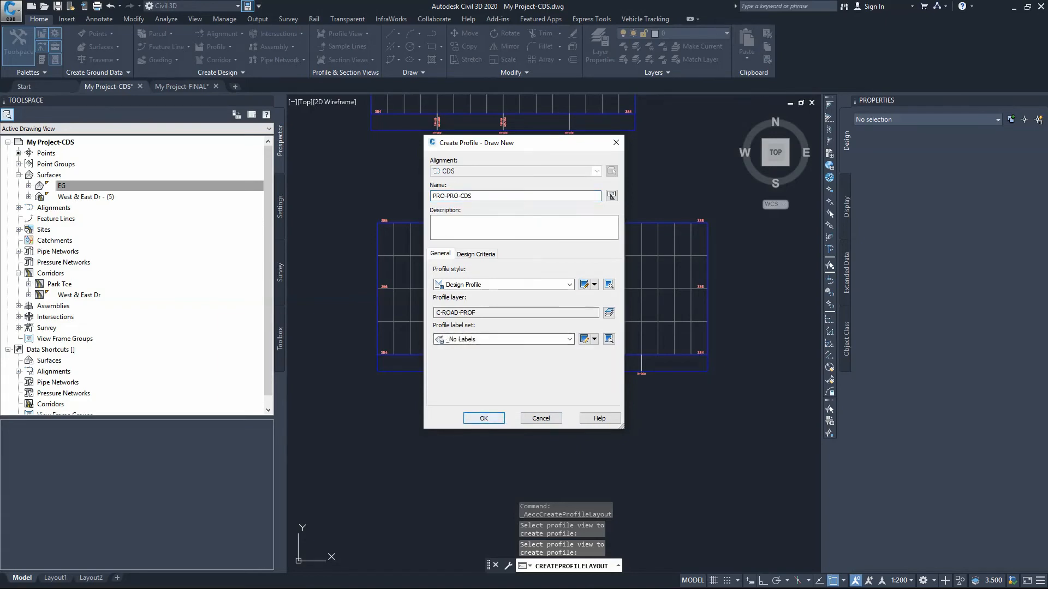
left_click(569, 340)
key("Down")
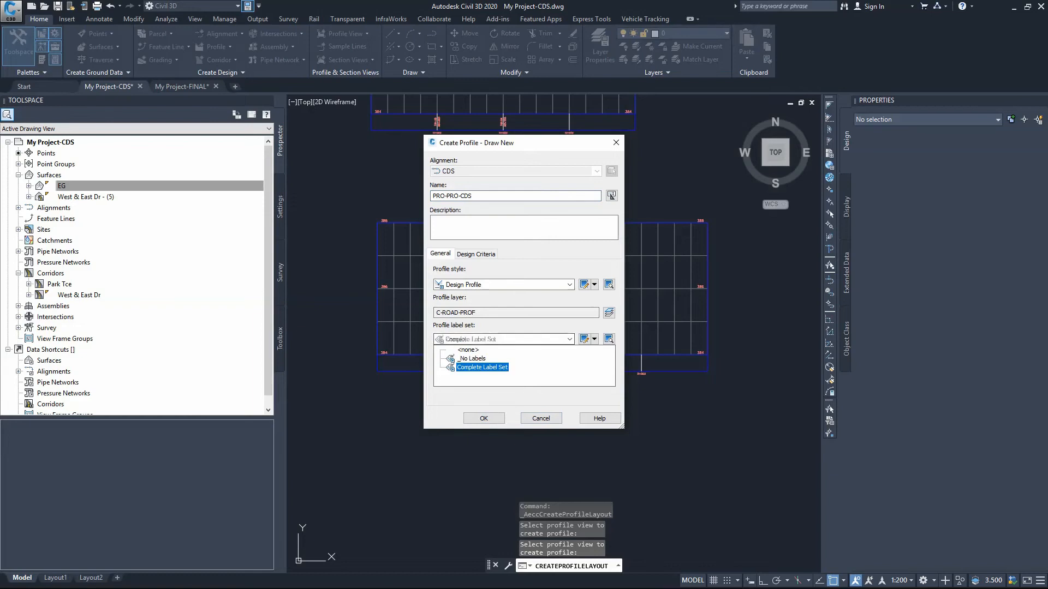
key("Up")
key("Return")
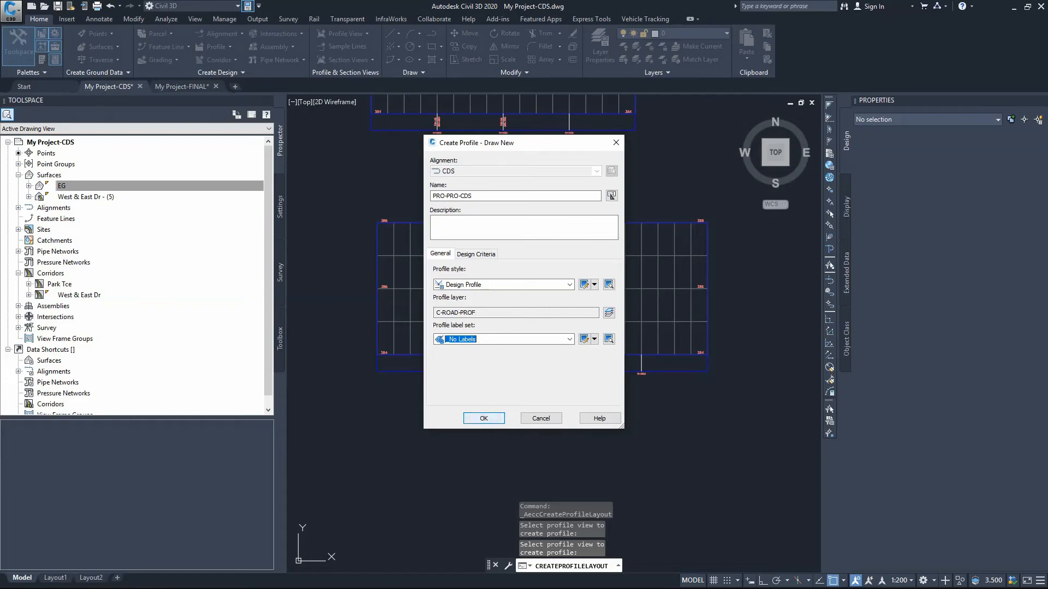
key("Return")
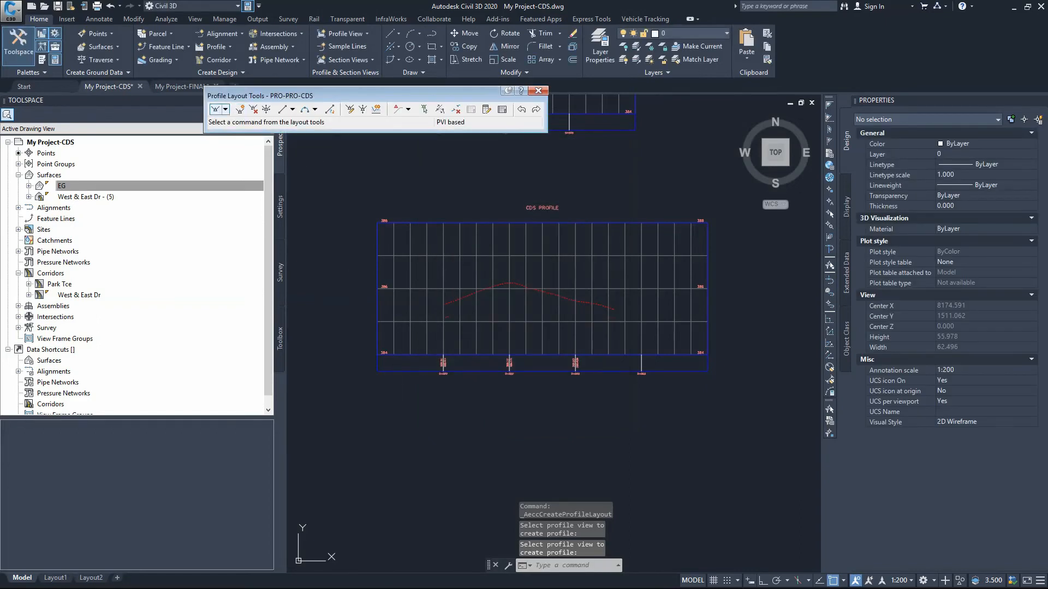
Begin drawing tangents with curves from the endpoint of the corridor surface profile at station 0+000
left_click(225, 109)
left_click(257, 133)
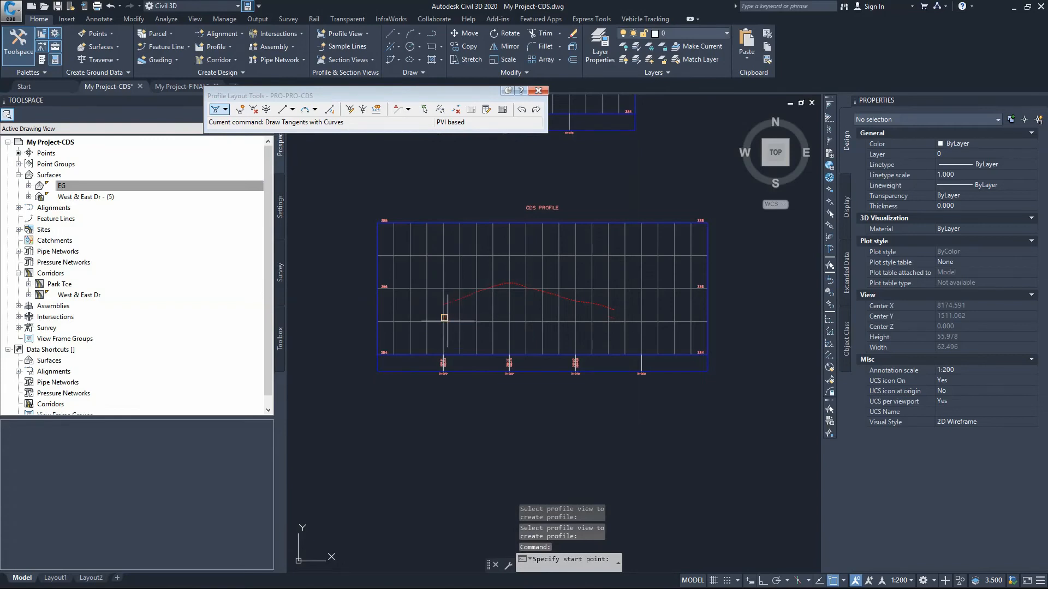
scroll(444, 317, "up", 4)
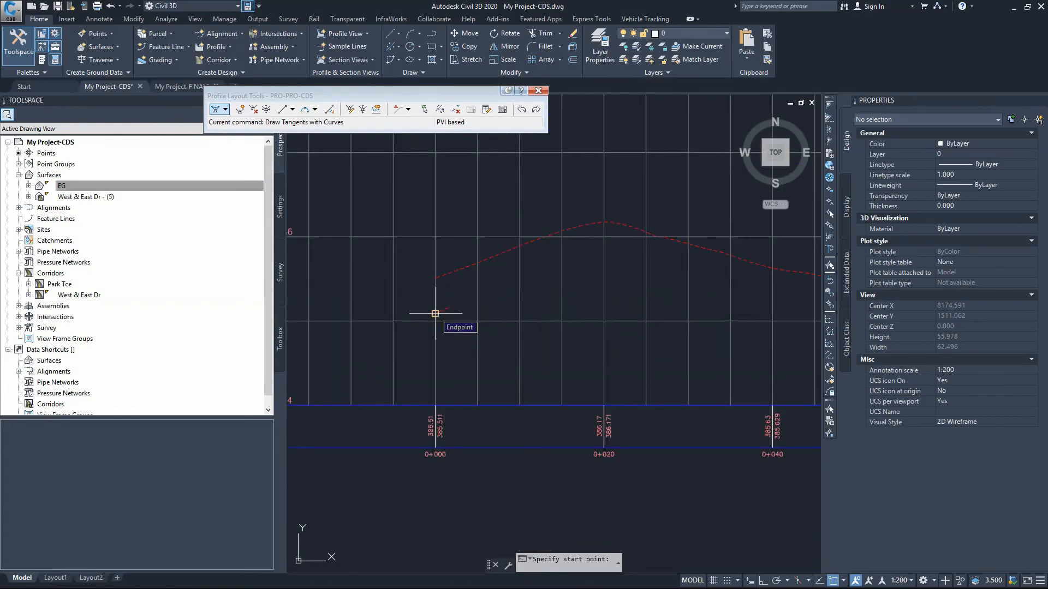
scroll(435, 313, "up", 5)
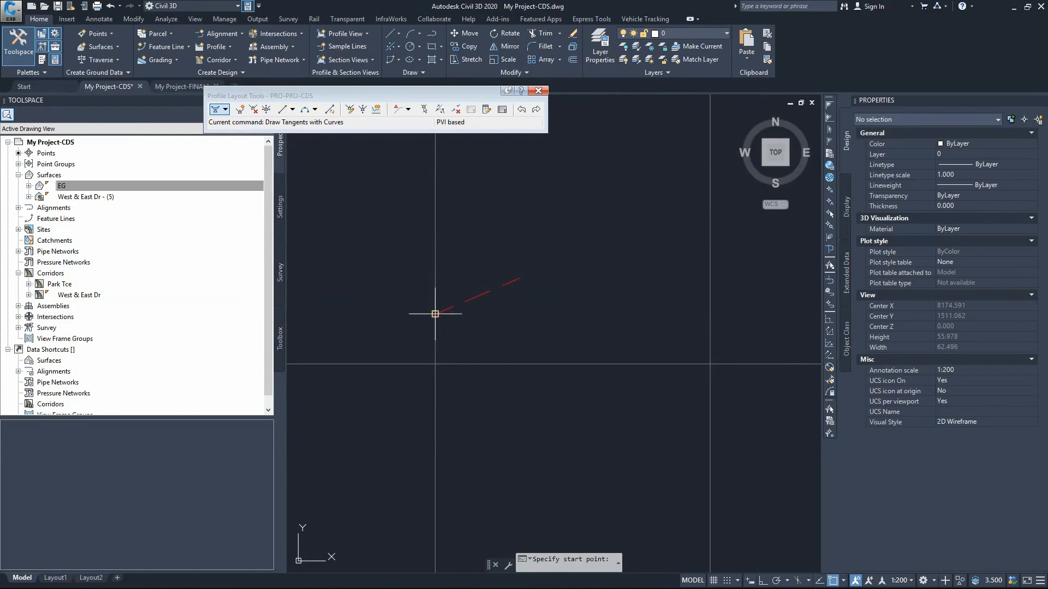
left_click(435, 314)
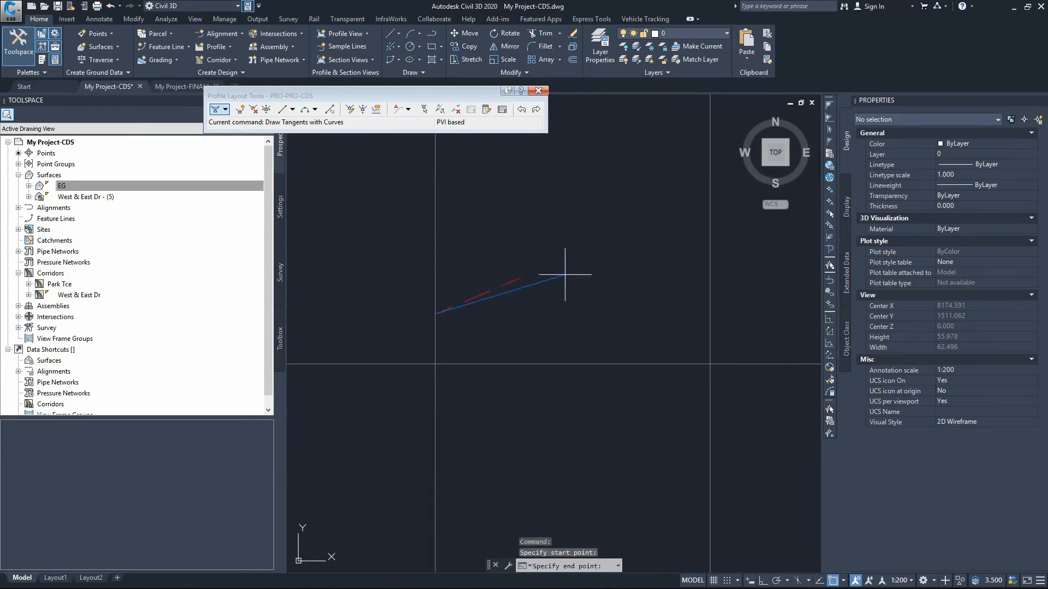
With object snap off, place intermediate PVIs below the existing ground line near stations 0+009, 0+017 and 0+043
scroll(385, 315, "down", 5)
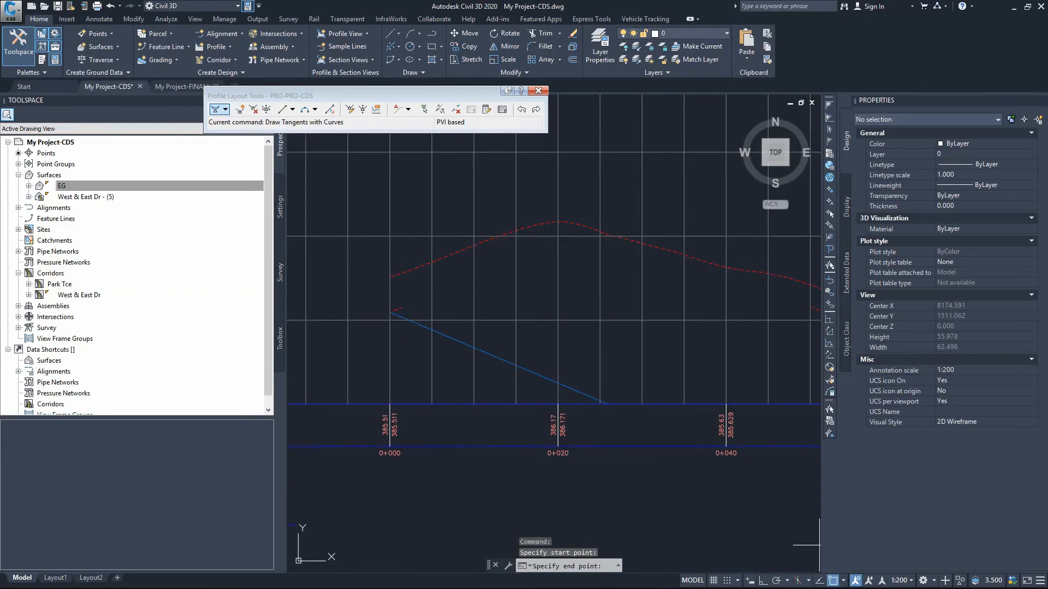
left_click(833, 580)
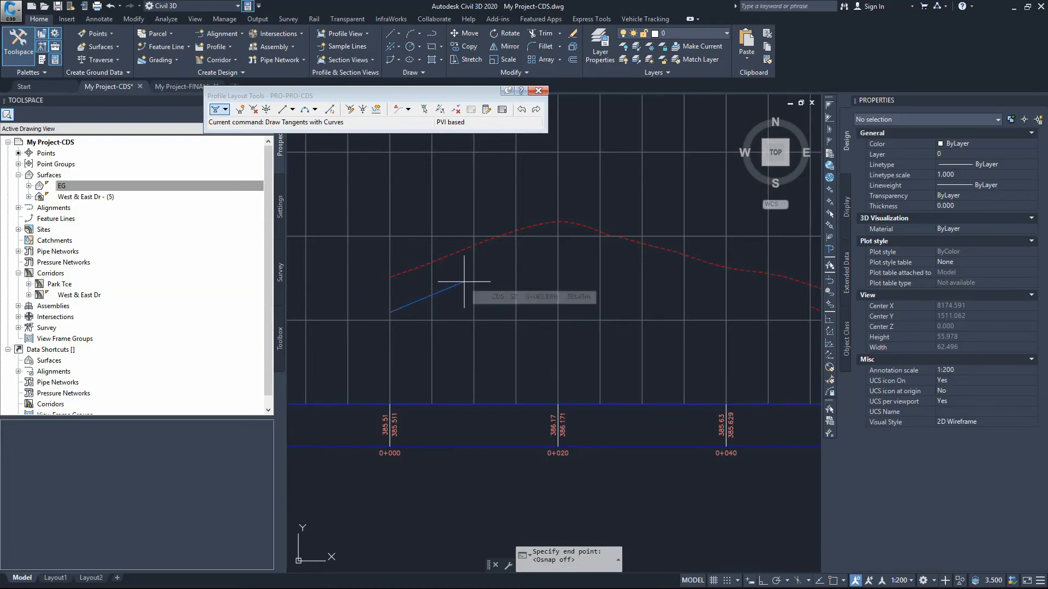
left_click(463, 283)
left_click(535, 241)
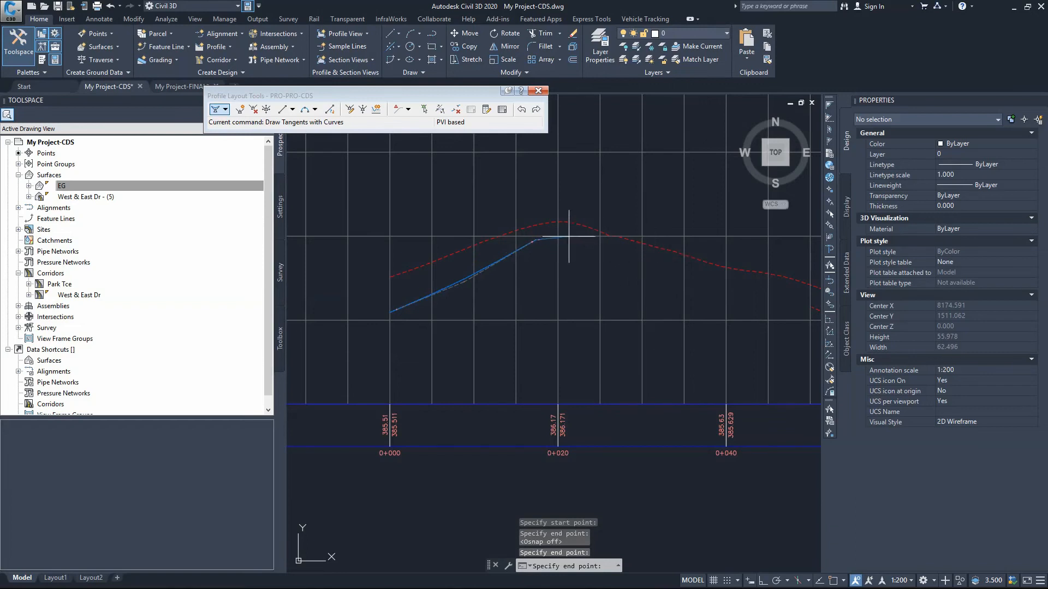
scroll(568, 234, "up", 3)
scroll(472, 255, "down", 3)
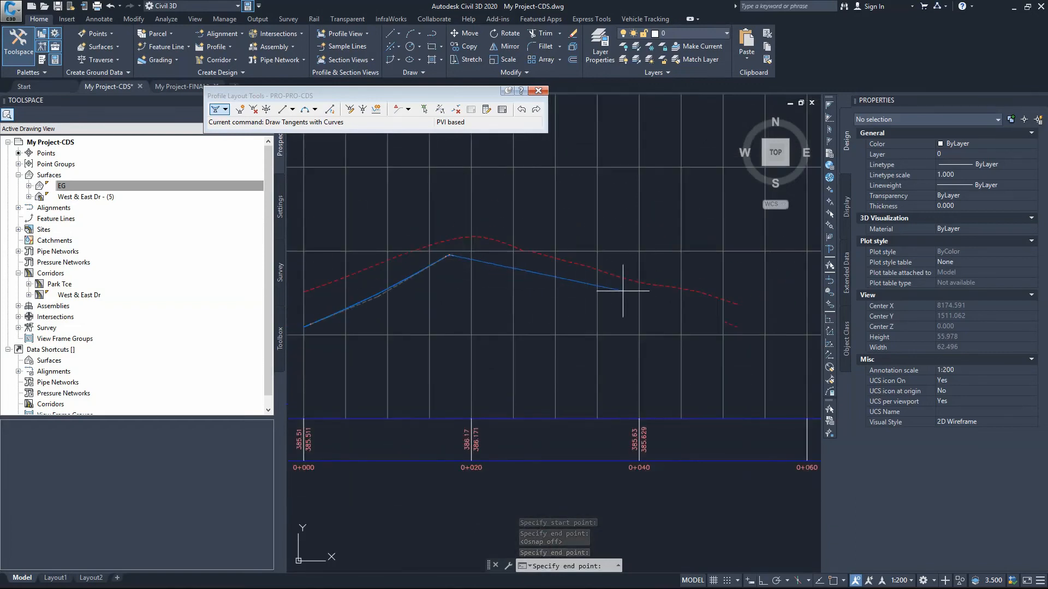
left_click(671, 303)
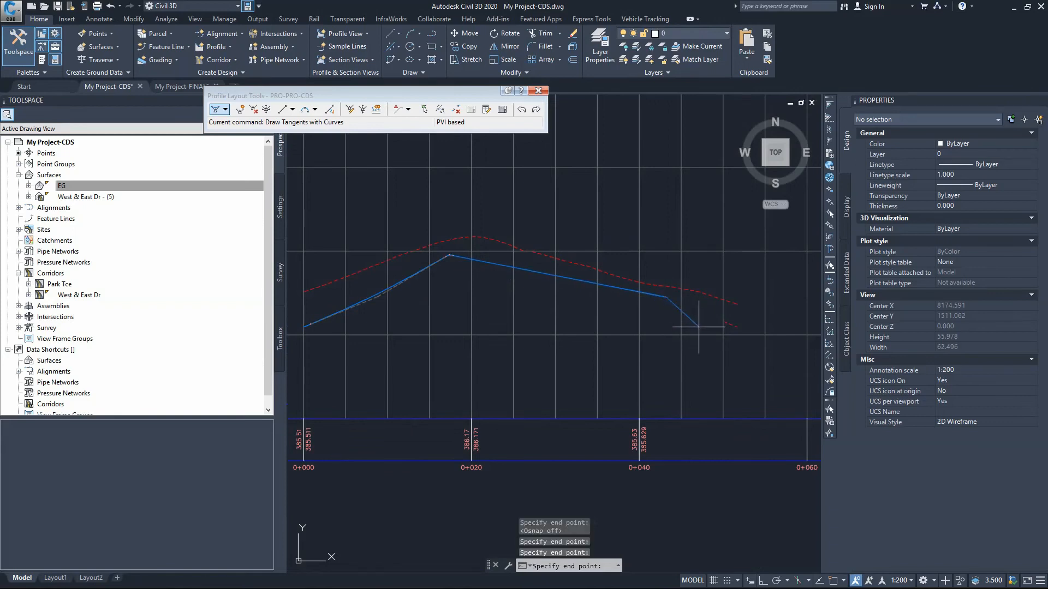
Finish the PRO-PRO-CDS profile by snapping its last point to the far endpoint of the corridor surface profile
scroll(709, 322, "up", 4)
scroll(733, 327, "up", 4)
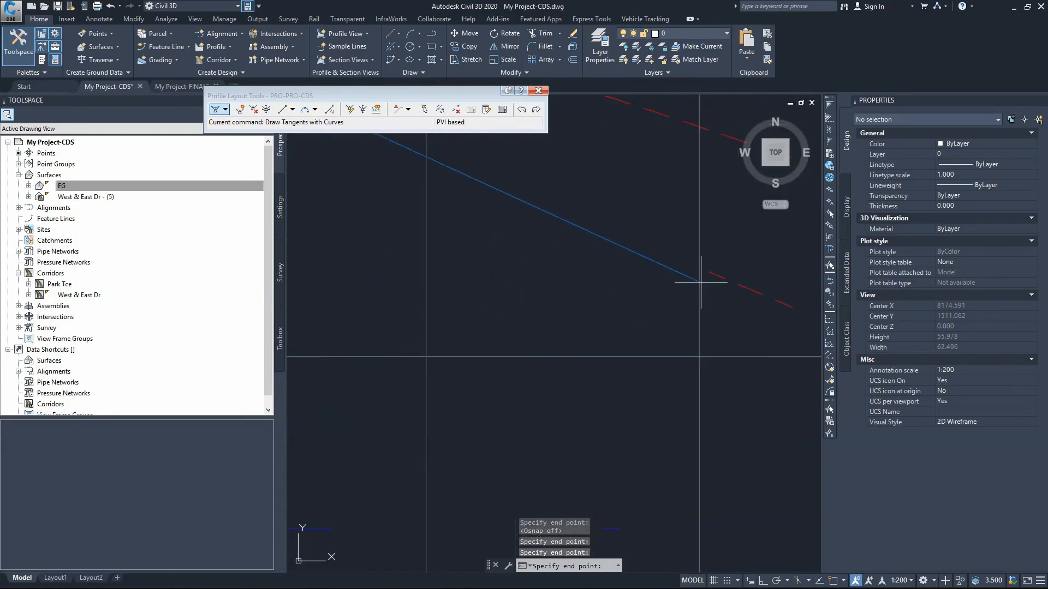
right_click(783, 306, "shift")
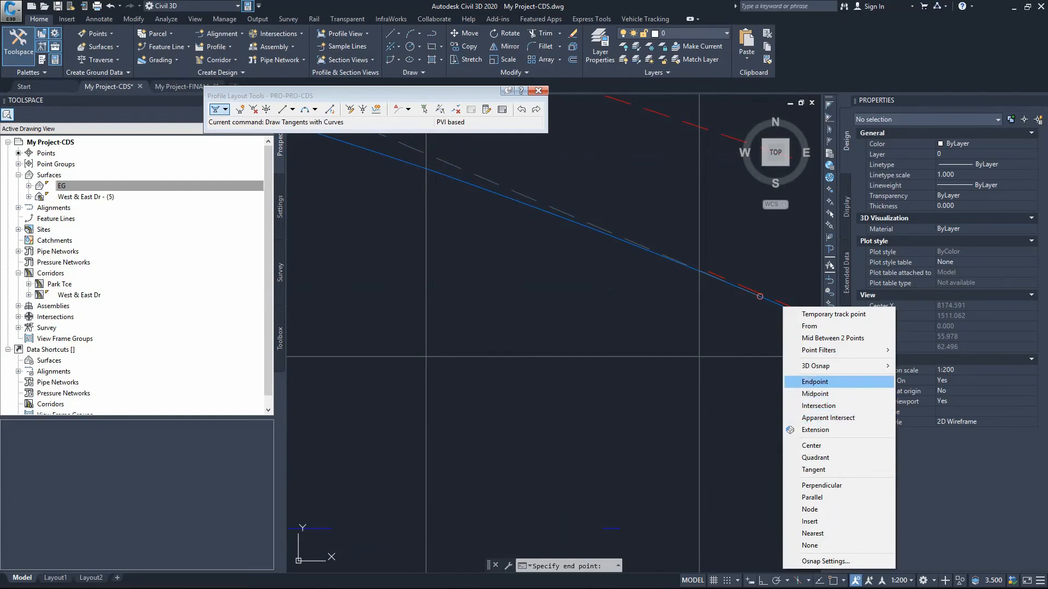
left_click(818, 381)
scroll(542, 297, "down", 2)
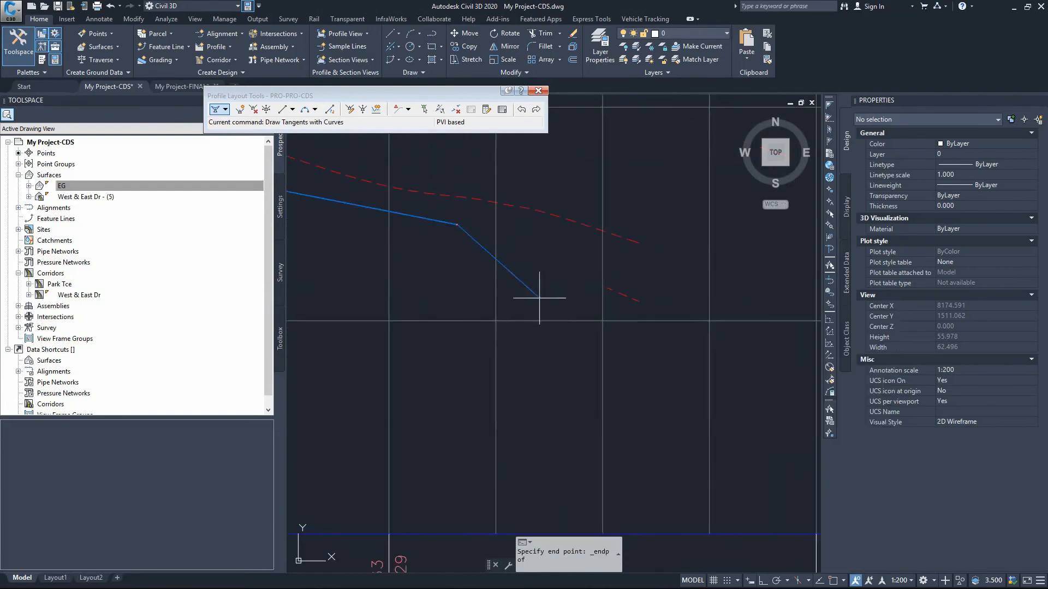
left_click(633, 300)
scroll(669, 335, "up", 6)
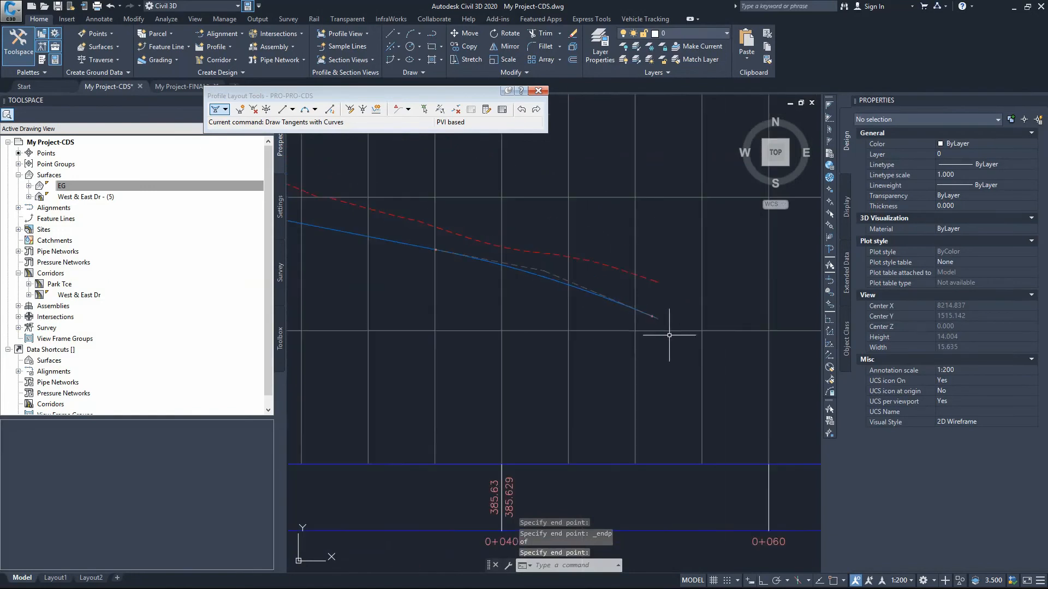
scroll(665, 314, "up", 2)
scroll(491, 293, "down", 8)
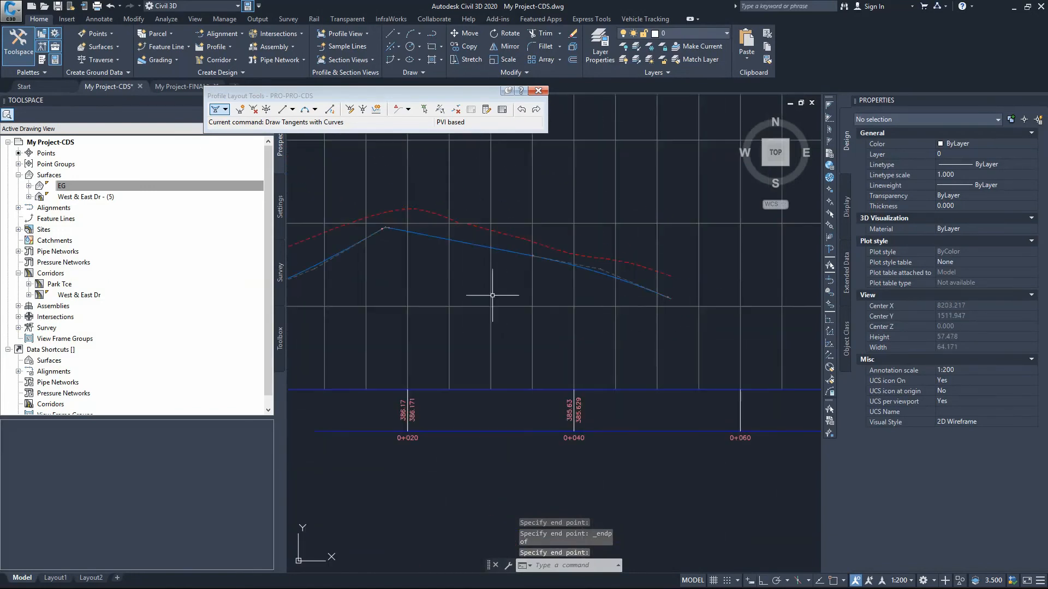
Lengthen the crest curve at the PRO-PRO-CDS PVI near station 0+017 so that it ends at about station 0+023
scroll(463, 251, "up", 6)
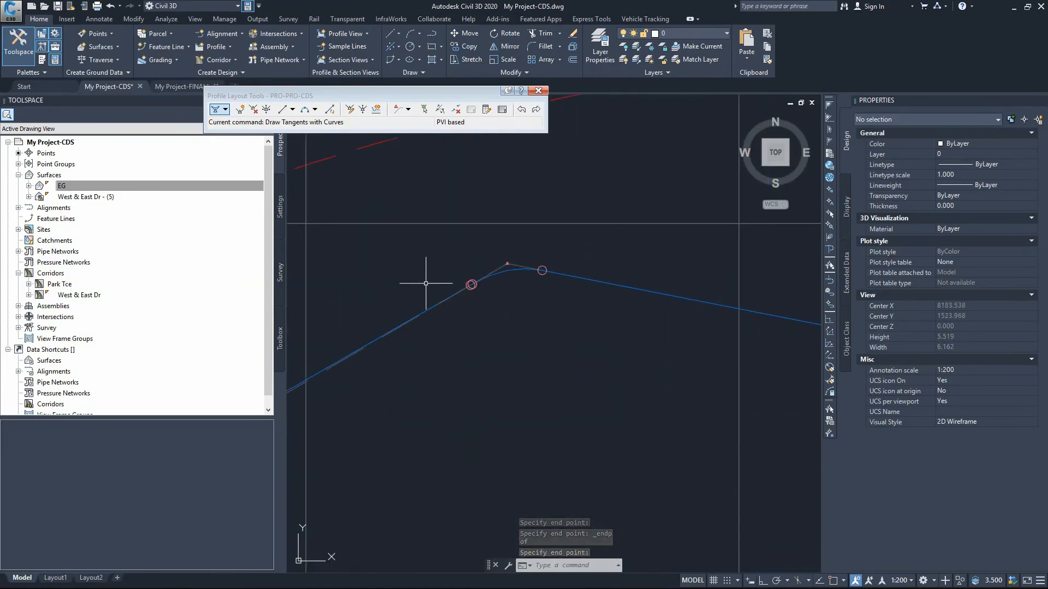
scroll(440, 273, "down", 4)
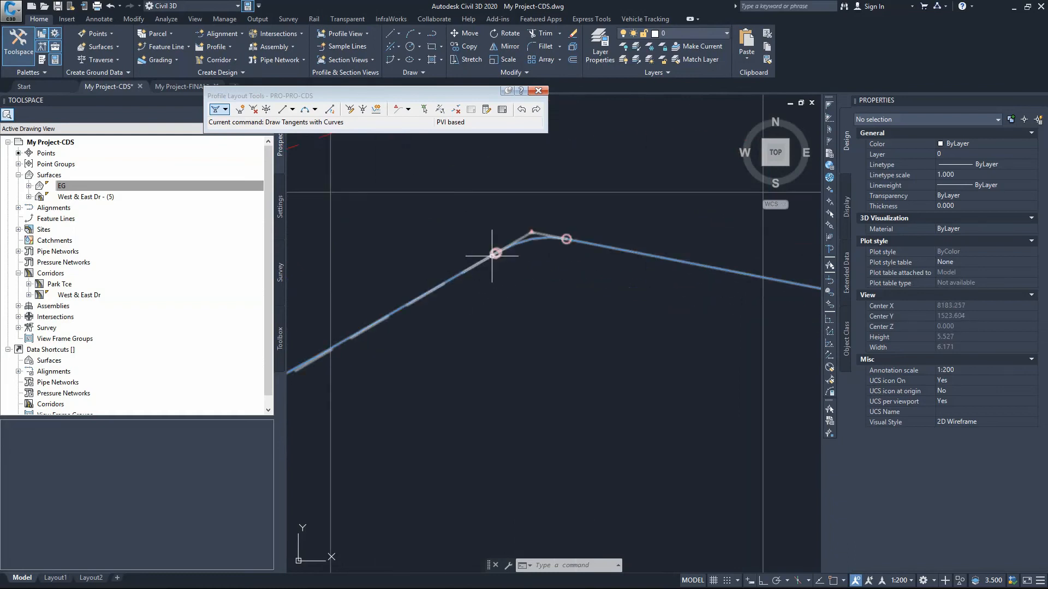
left_click(475, 270)
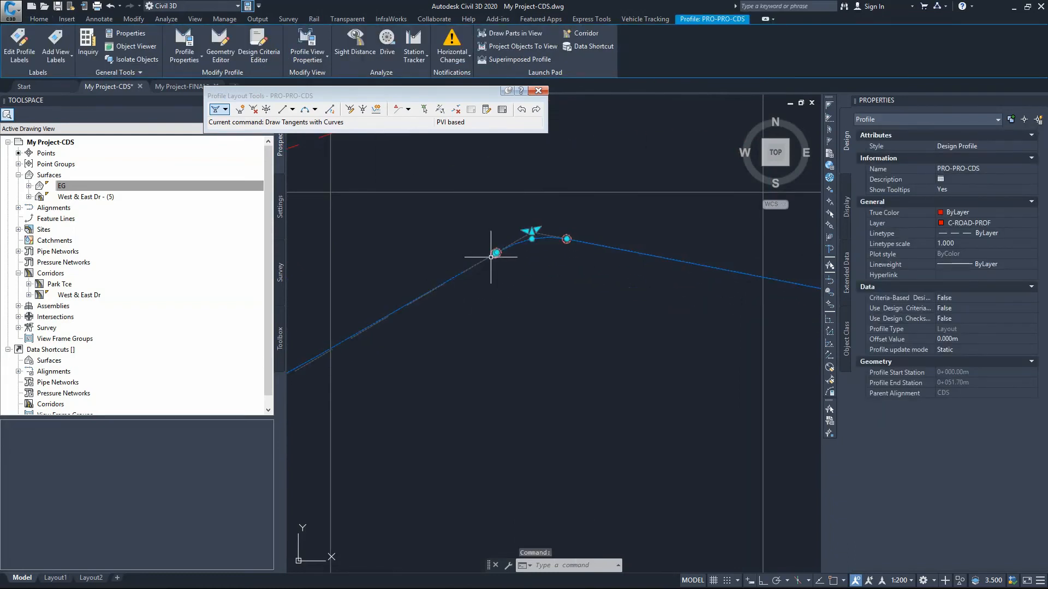
scroll(494, 251, "up", 3)
left_click(517, 231)
scroll(573, 264, "down", 5)
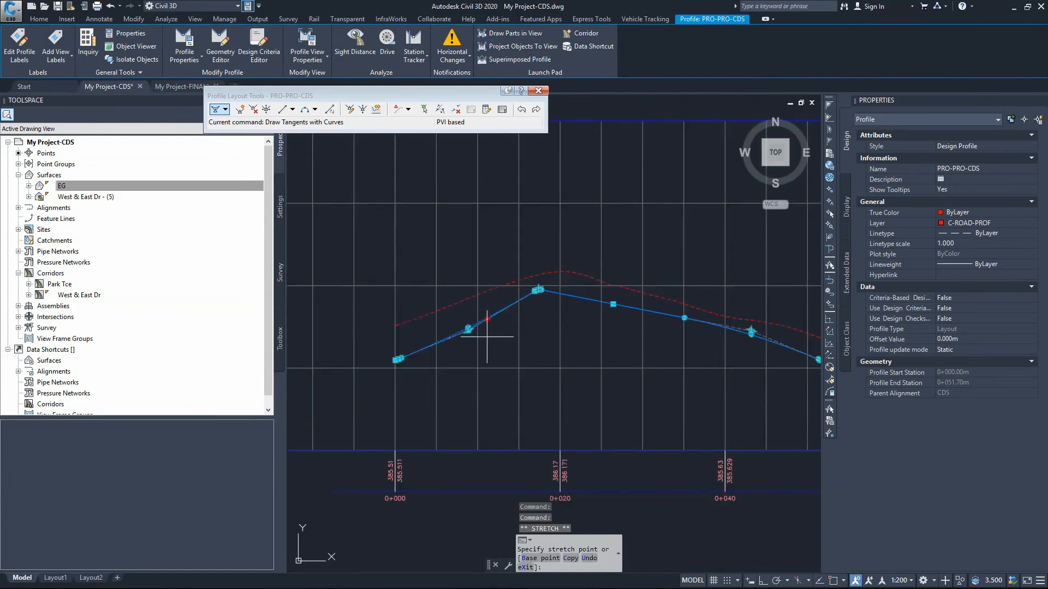
scroll(538, 289, "up", 4)
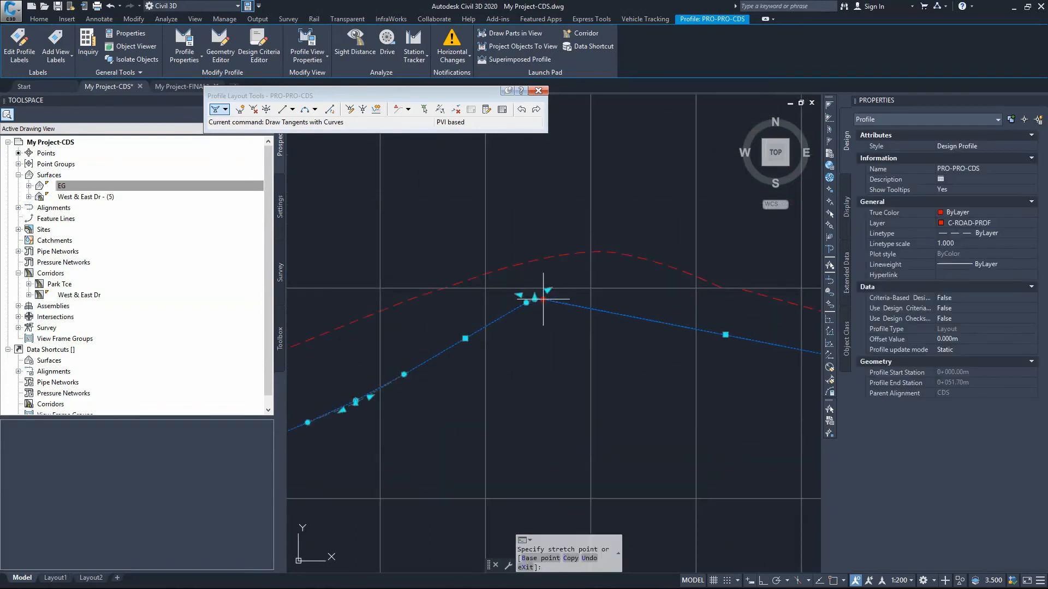
left_click(542, 299)
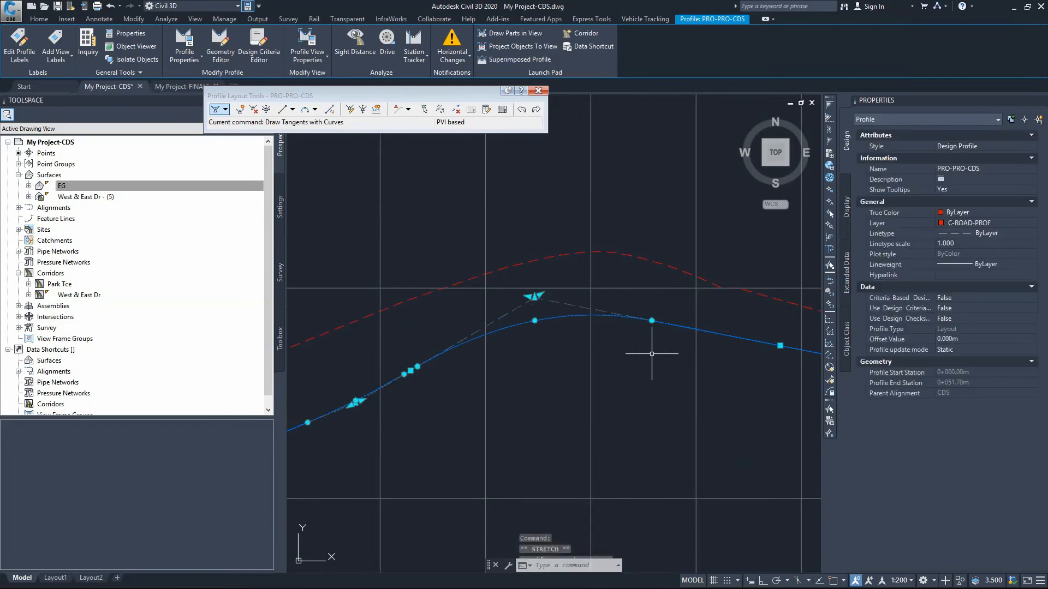
scroll(546, 306, "down", 5)
scroll(590, 321, "up", 5)
left_click(563, 289)
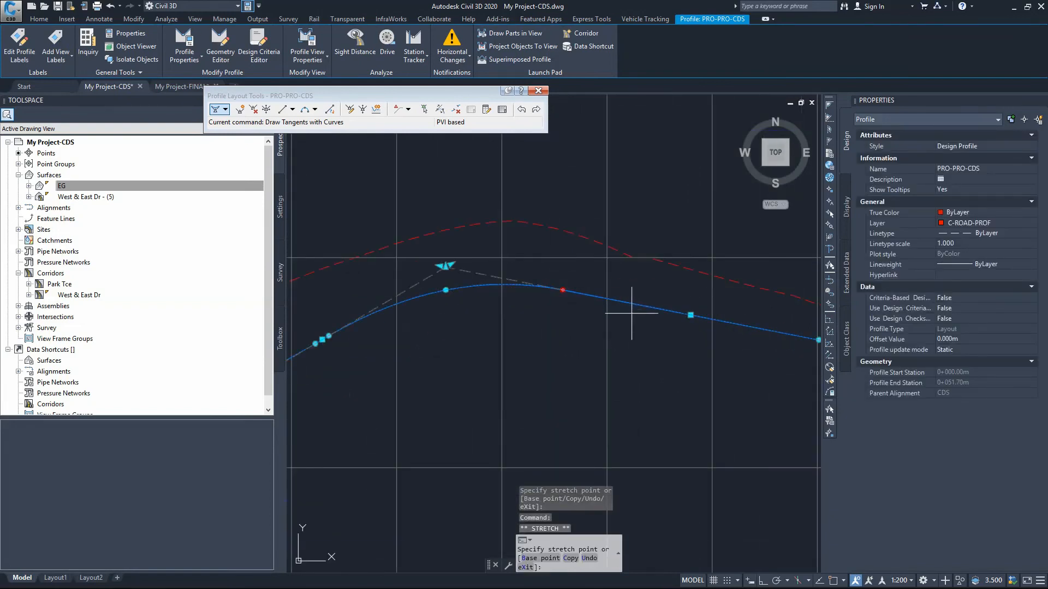
key("Escape")
scroll(596, 317, "down", 3)
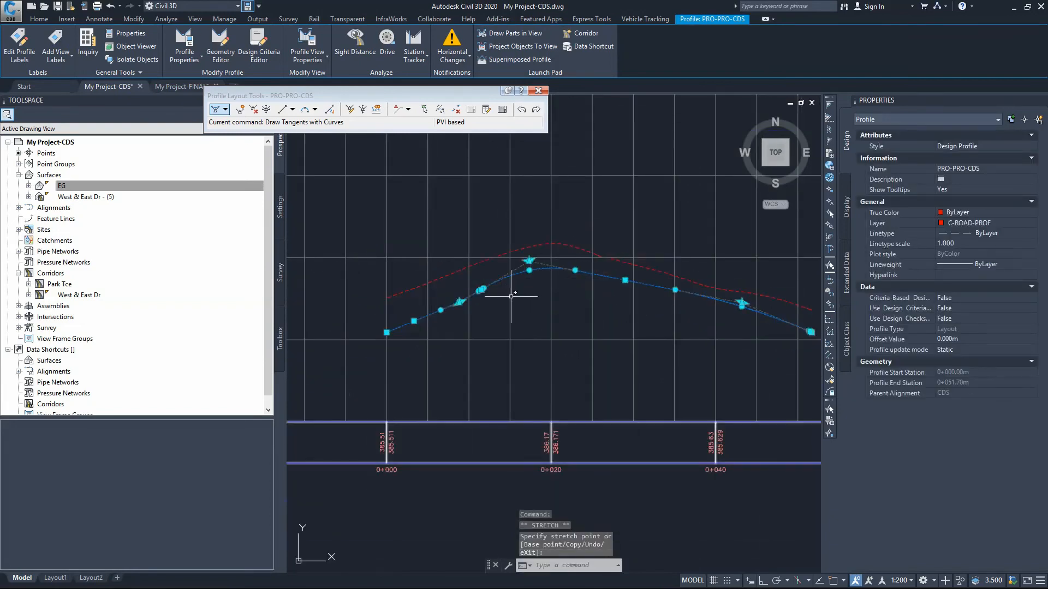
key("Escape")
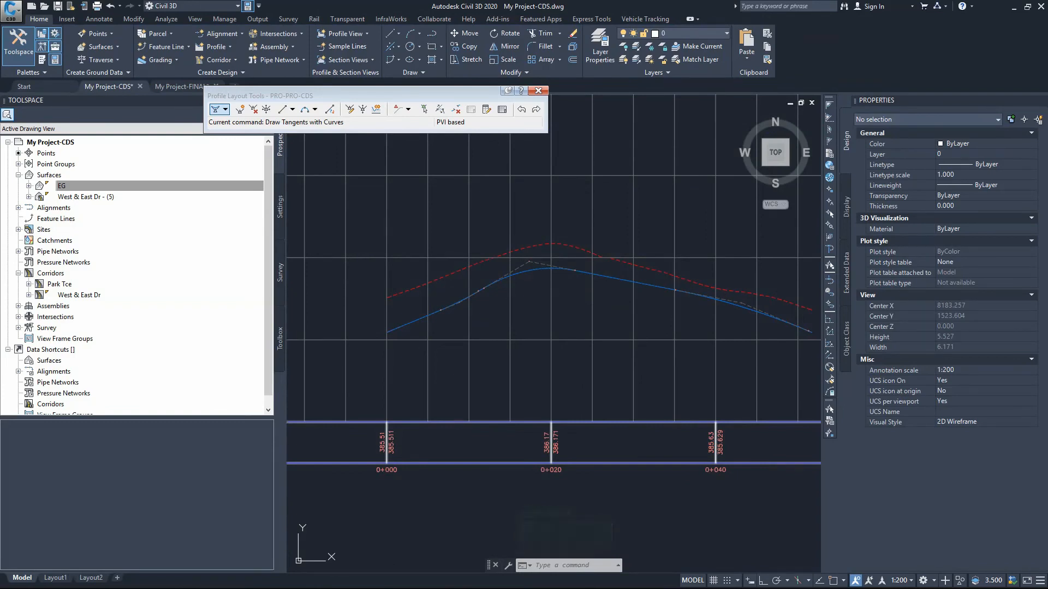
Slide the sag PVI near station 0+009 back to about 0+006 and extend the crest curve's end to about 0+025
scroll(427, 318, "up", 4)
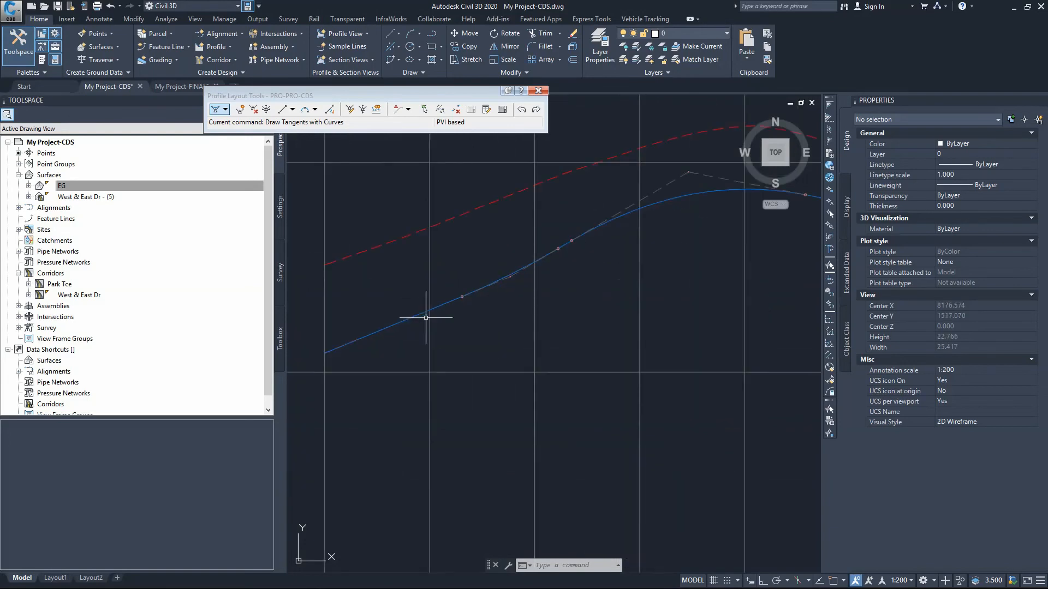
left_click(422, 312)
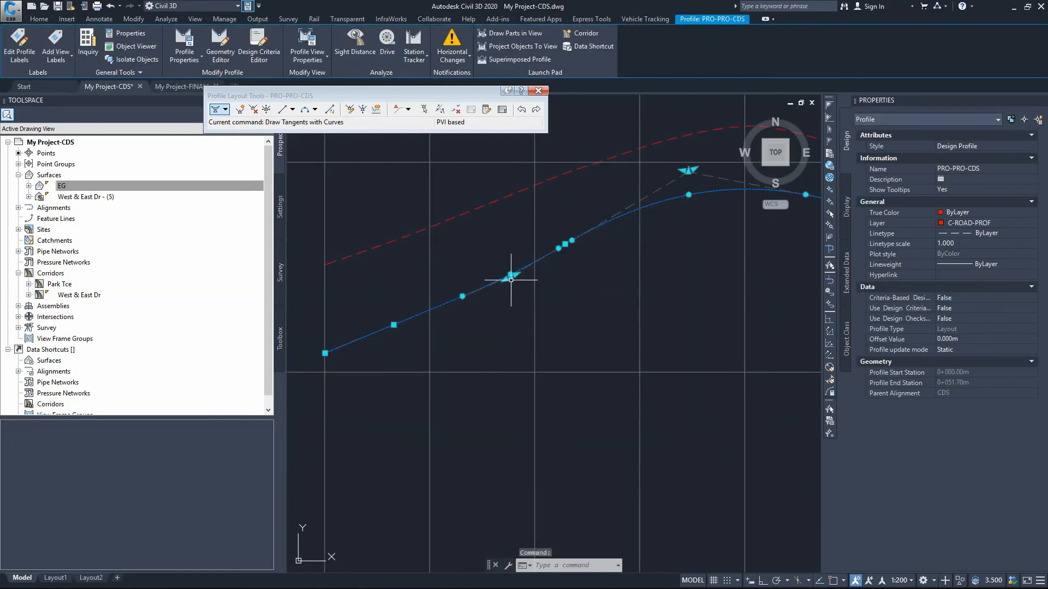
left_click(516, 274)
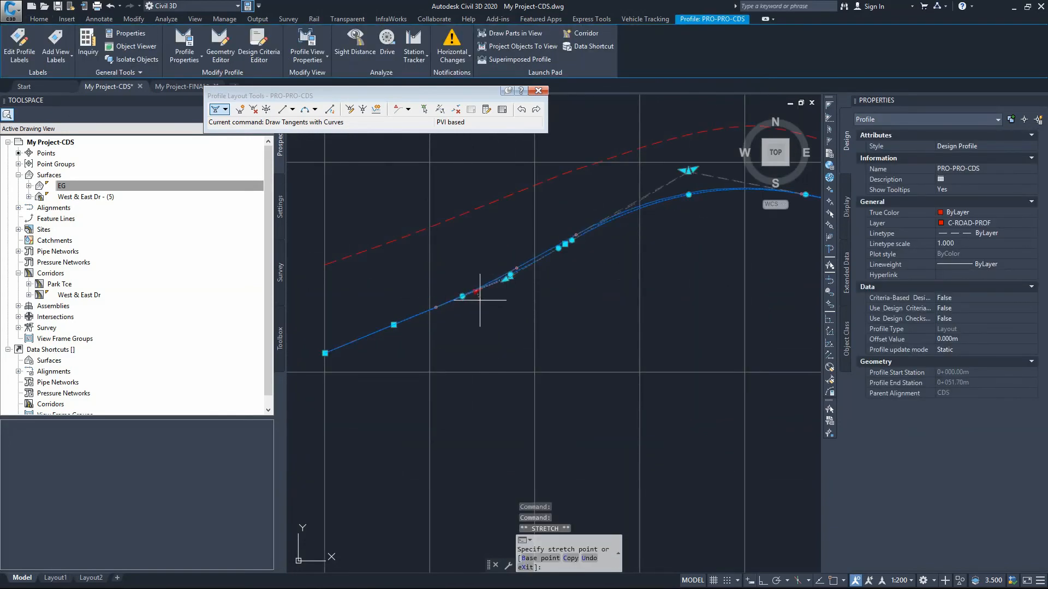
left_click(443, 328)
scroll(402, 343, "down", 4)
scroll(532, 291, "up", 4)
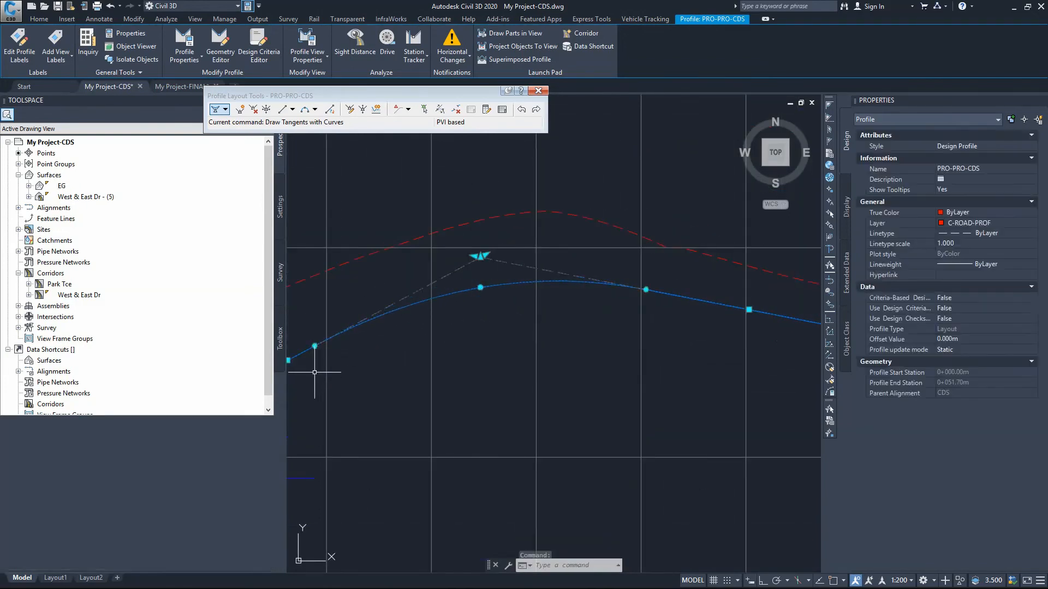
scroll(525, 271, "down", 5)
key("Escape")
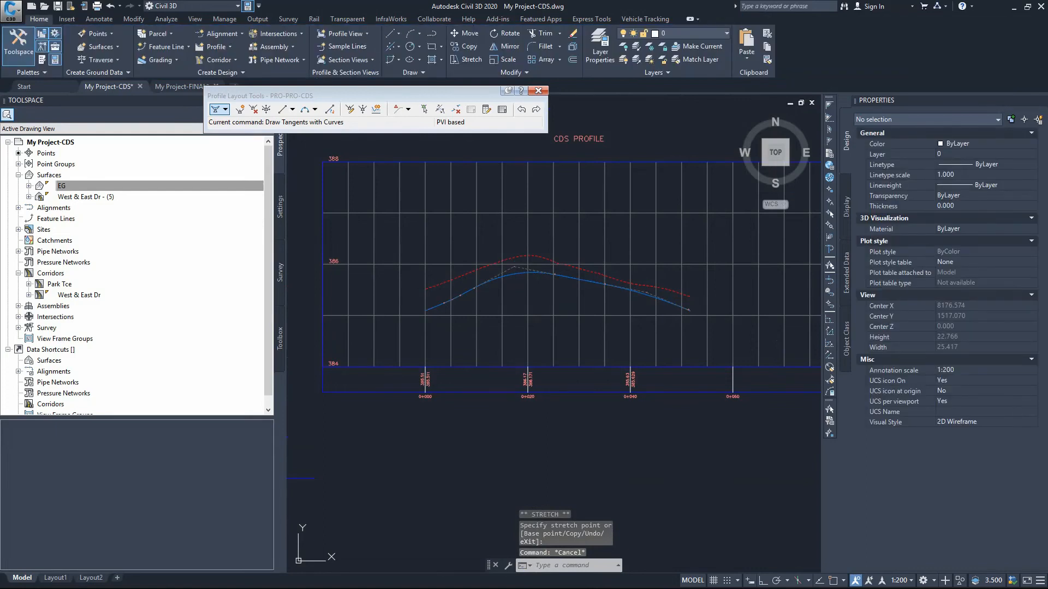
Clear the stray selection and close the layout tools for the PRO-PRO-CDS profile
left_click(519, 295)
left_click(510, 298)
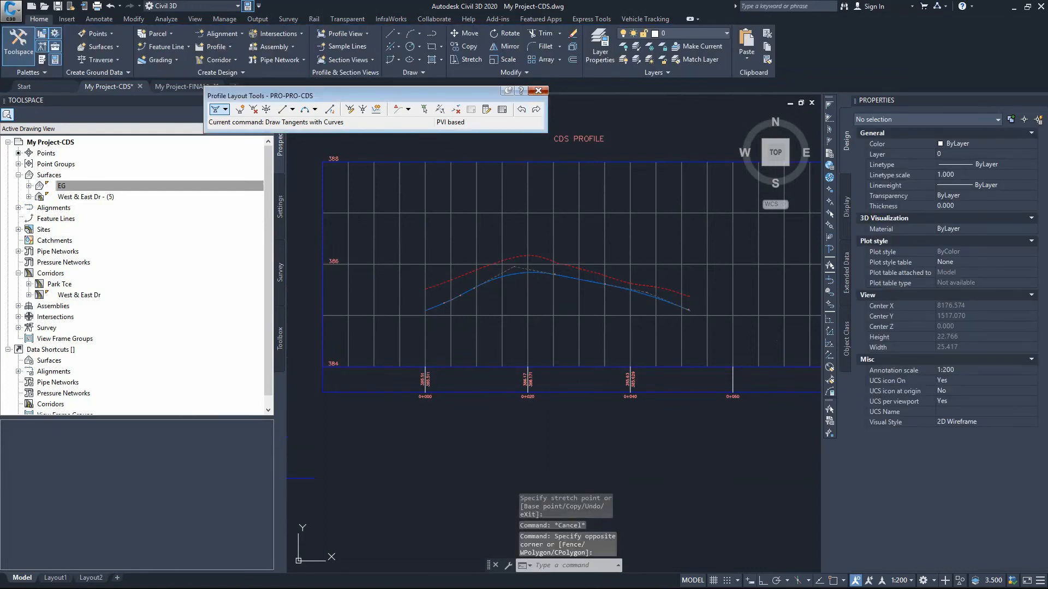
key("Escape")
scroll(479, 315, "down", 5)
scroll(613, 240, "up", 8)
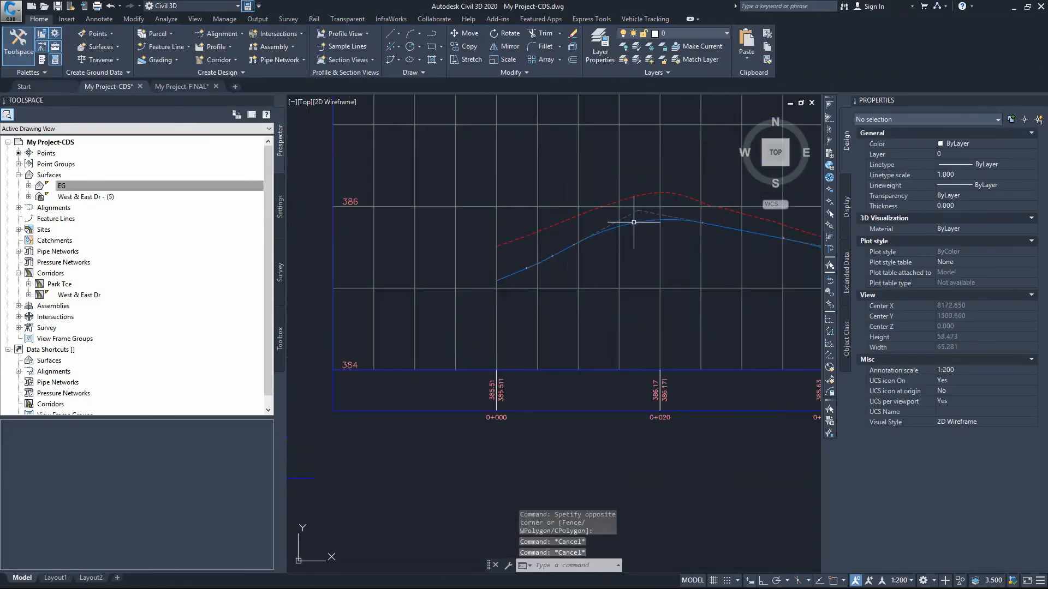
Start a new corridor named TAFE-CDS that uses the CDS alignment and the PRO-PRO-CDS profile as its baseline
scroll(617, 213, "down", 5)
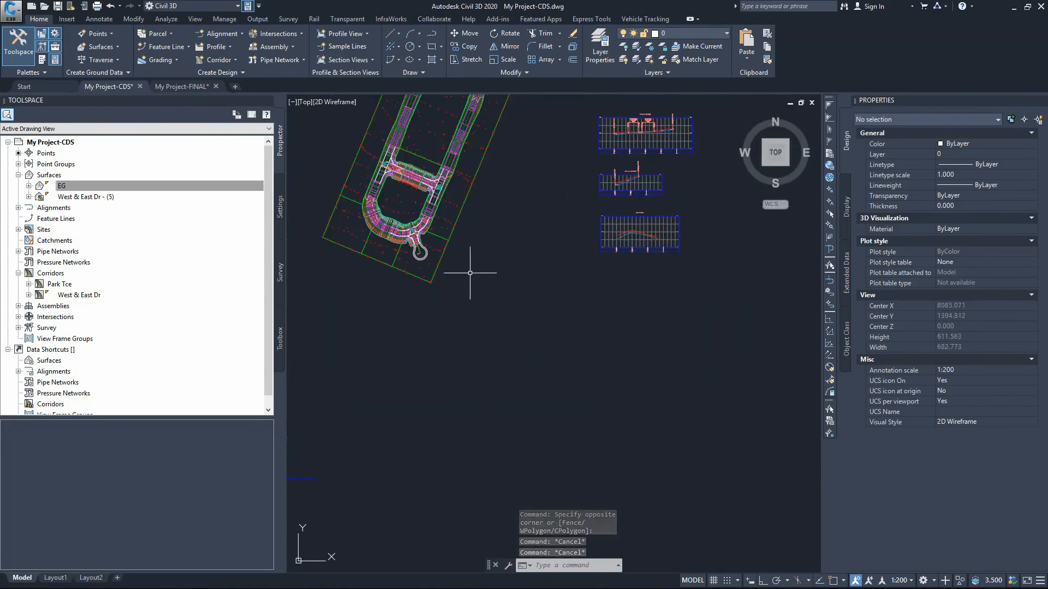
scroll(469, 273, "up", 5)
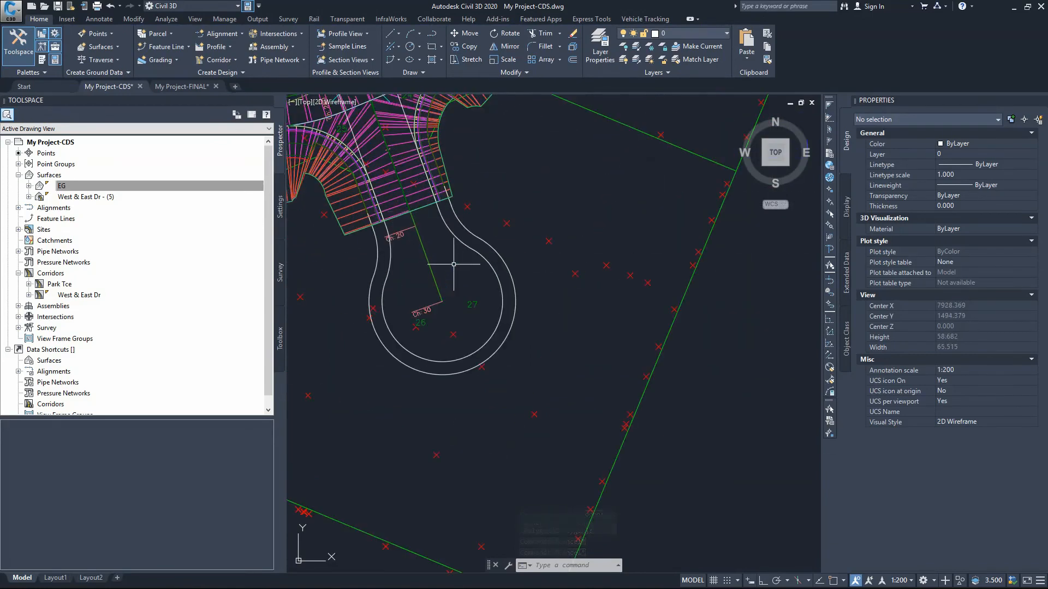
scroll(444, 301, "down", 5)
scroll(436, 301, "down", 1)
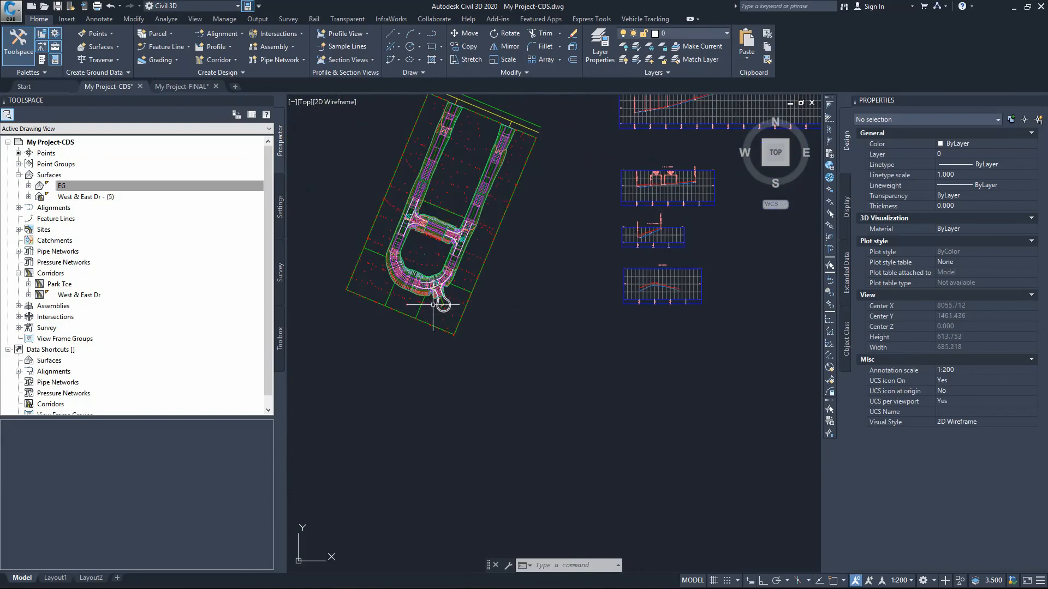
scroll(433, 302, "up", 3)
scroll(448, 298, "up", 4)
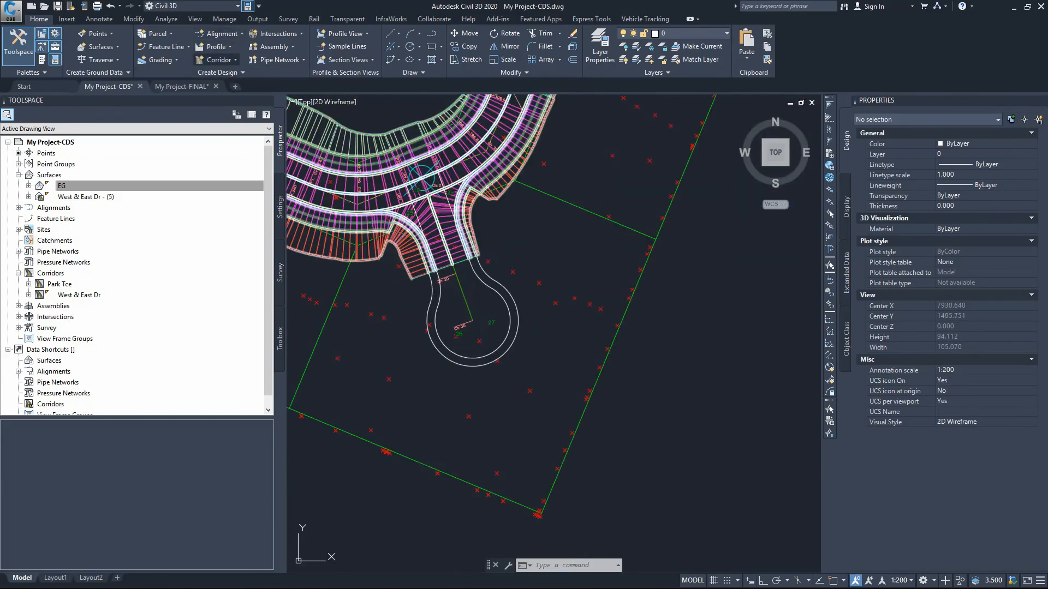
left_click(224, 60)
left_click(227, 77)
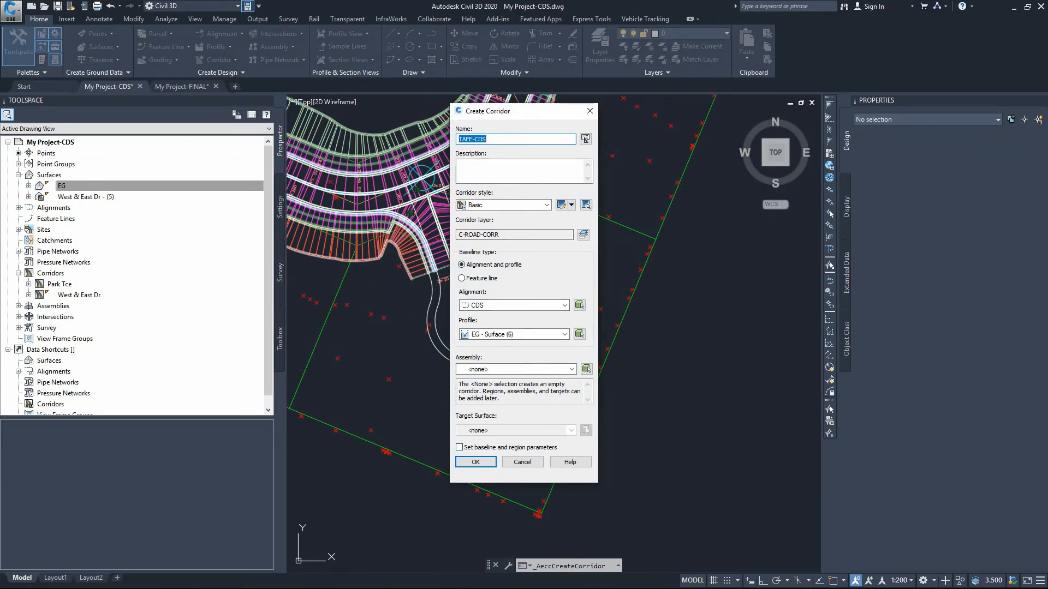
left_click(565, 306)
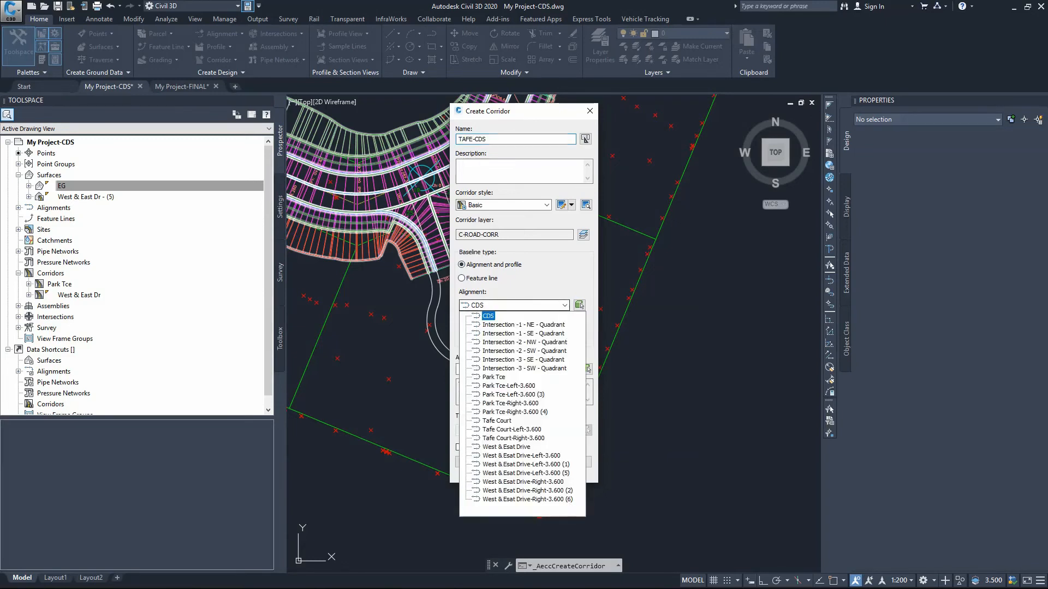
left_click(564, 306)
left_click(565, 334)
key("Down")
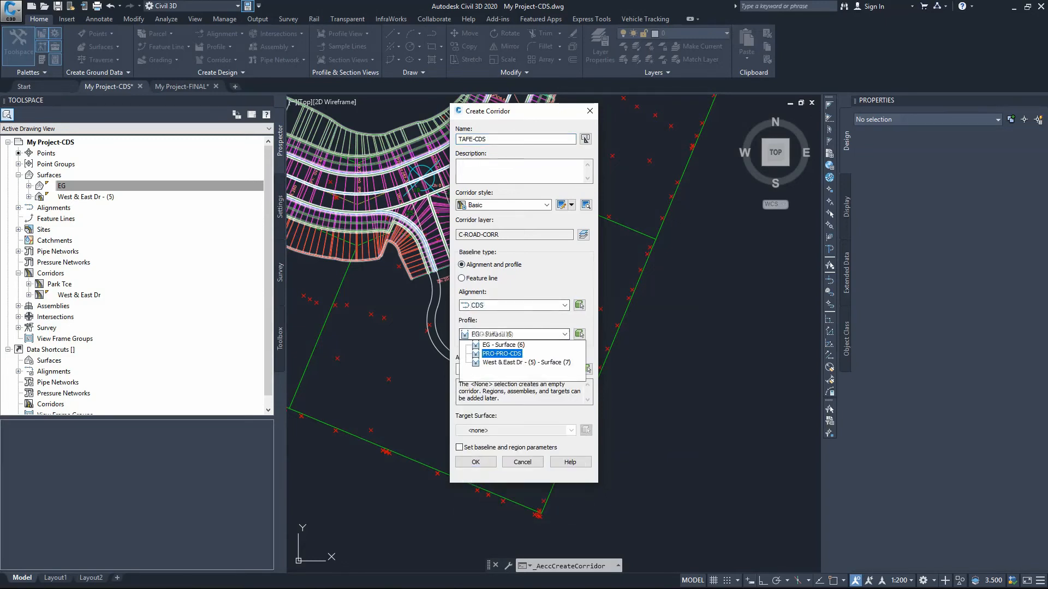
key("Return")
Assign the A2 KR-RHS assembly and the EG target surface to the corridor, and continue to its baseline and region parameters
left_click(572, 369)
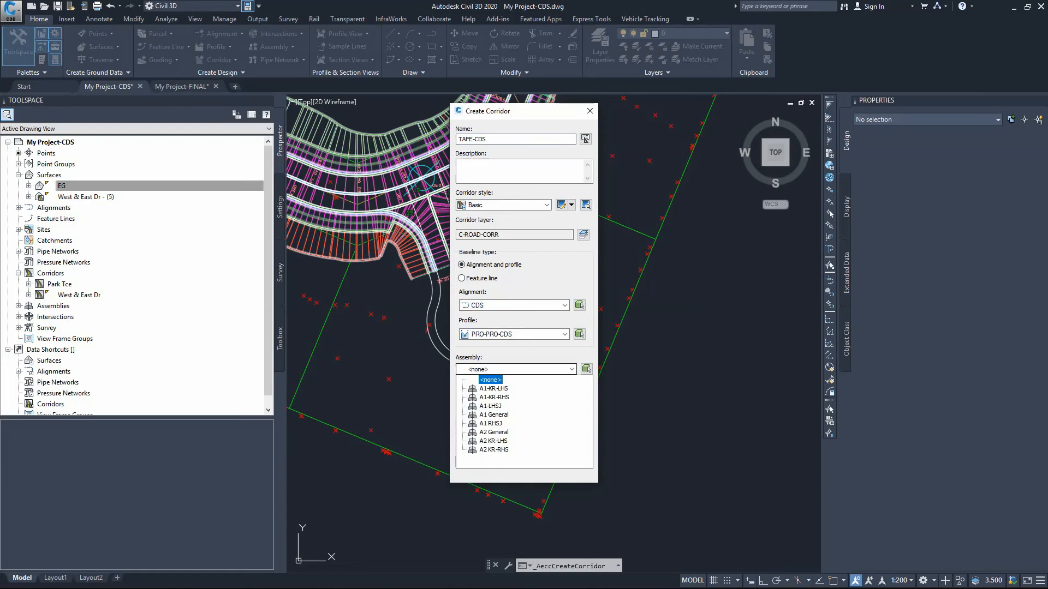
left_click(494, 450)
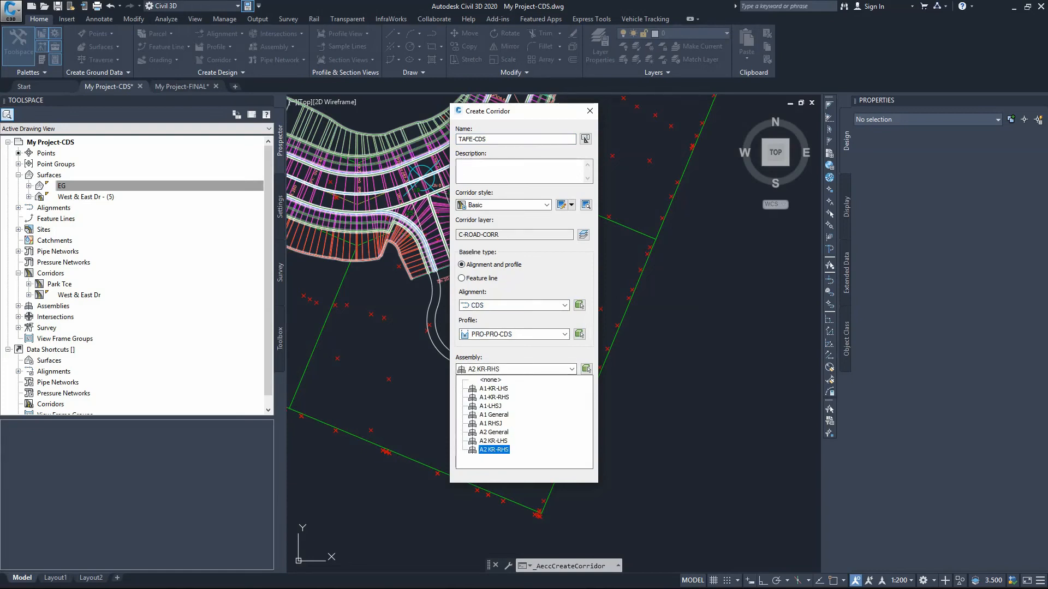
key("Return")
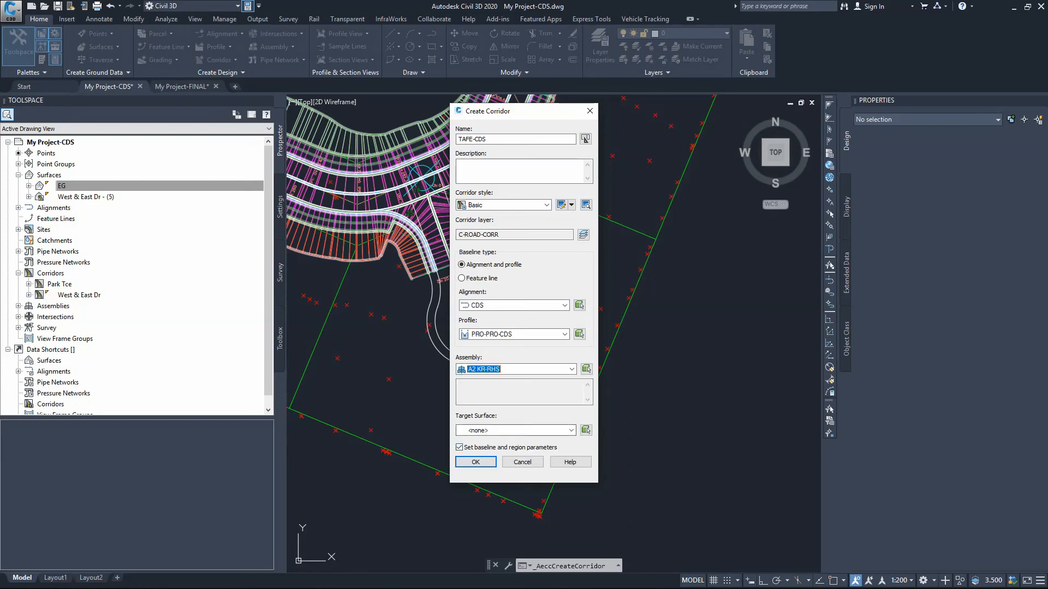
left_click(571, 431)
key("Down")
key("Return")
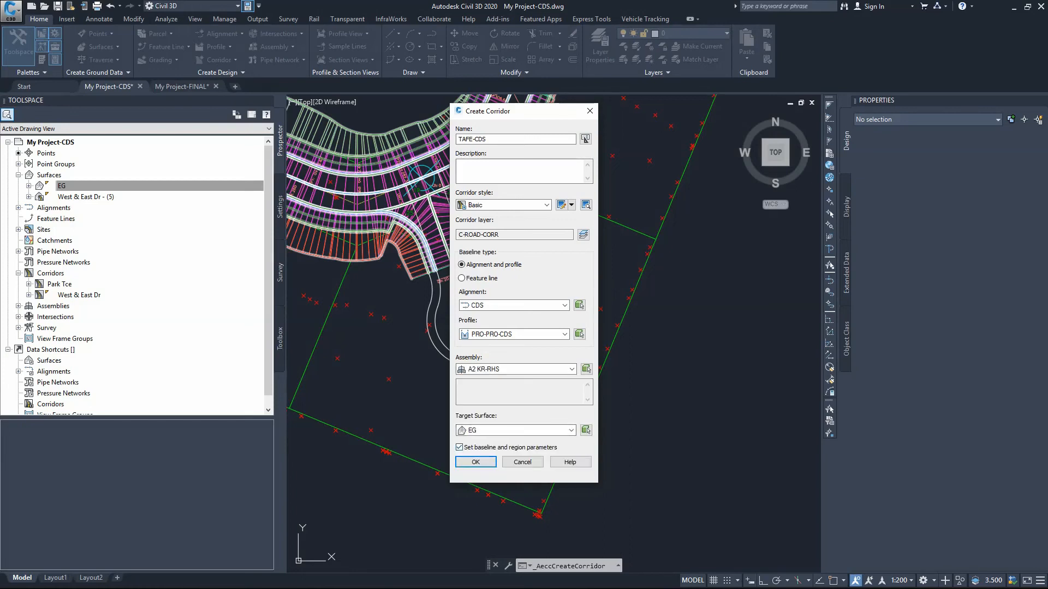
key("Return")
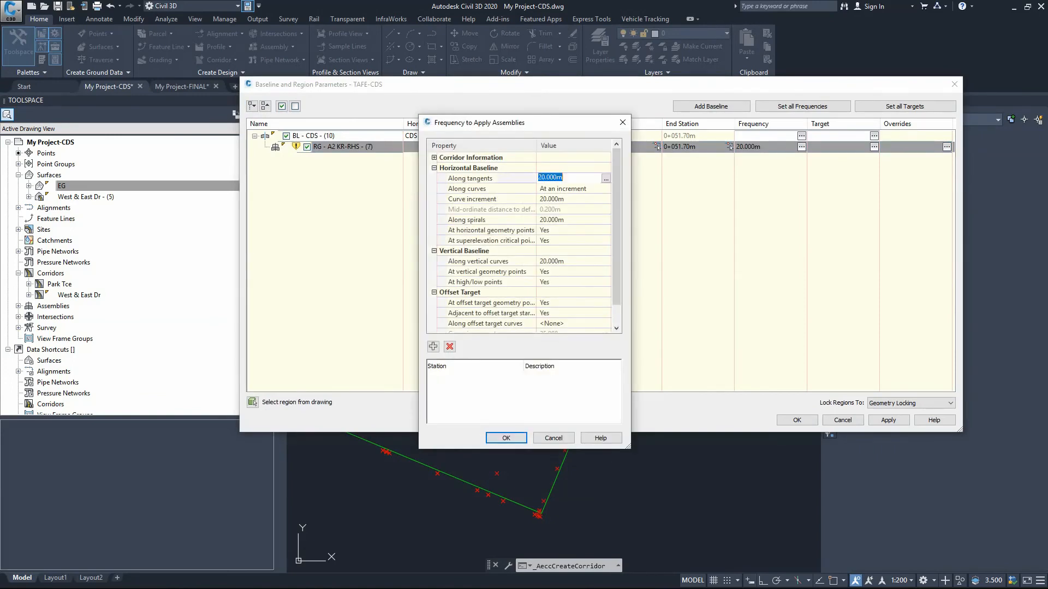
Set the region's assembly frequency to 1 m along tangents, curves, spirals and vertical curves
key("Tab")
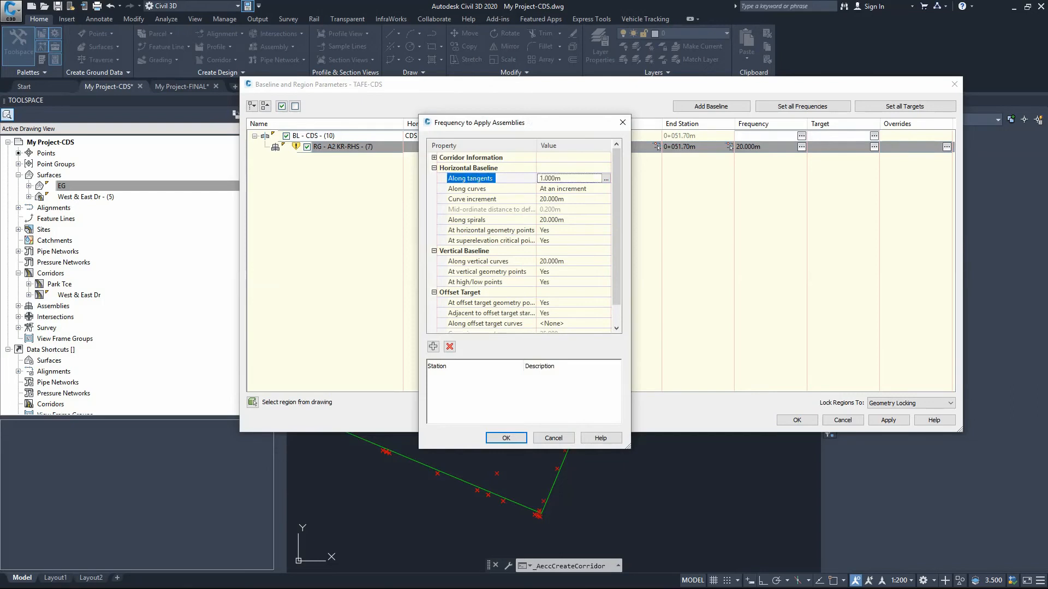
type("1")
key("Tab")
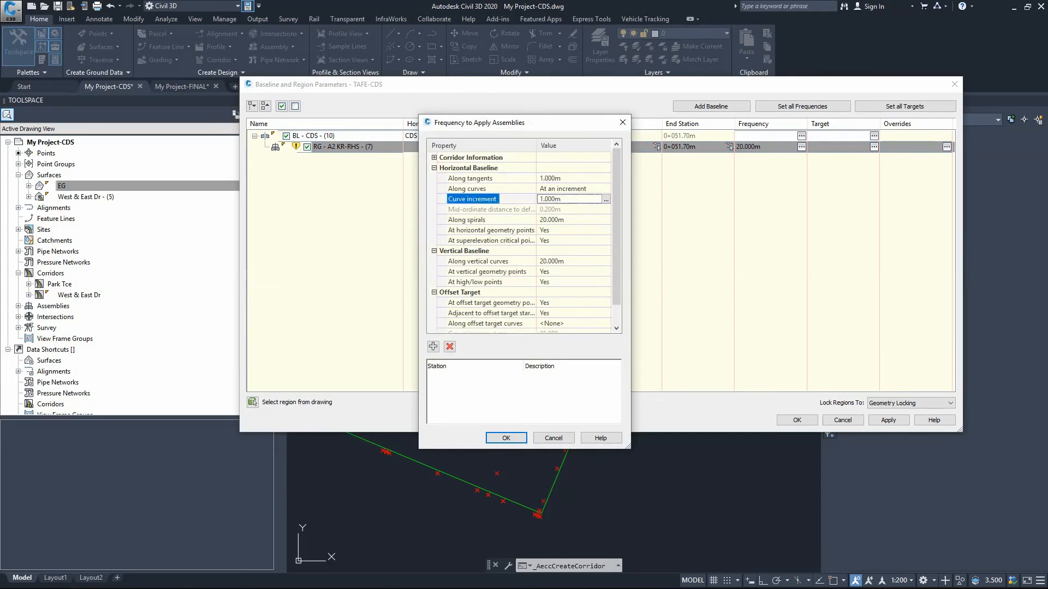
key("Tab")
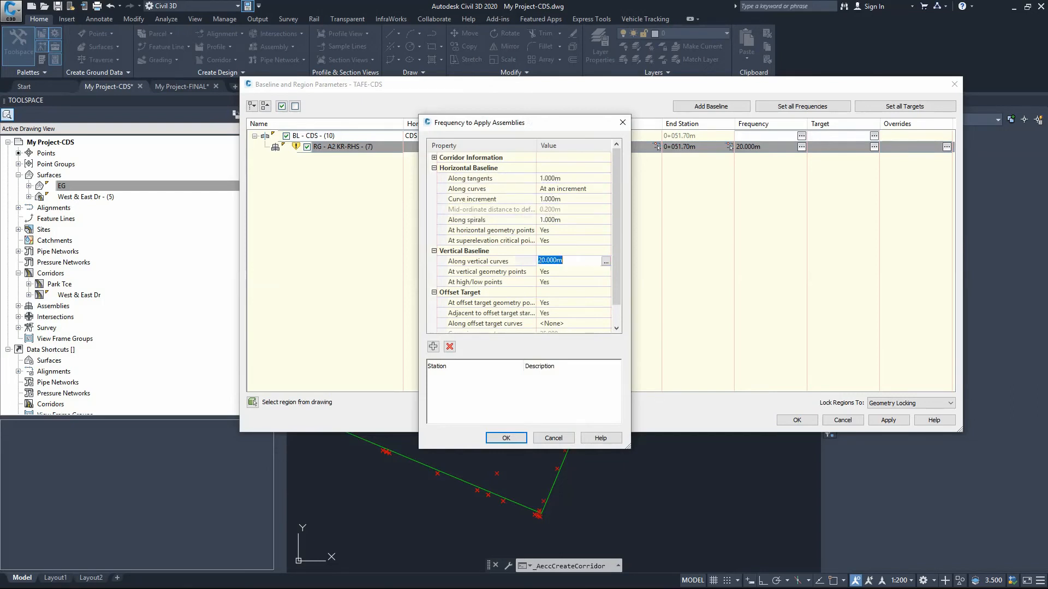
type("1")
key("Return")
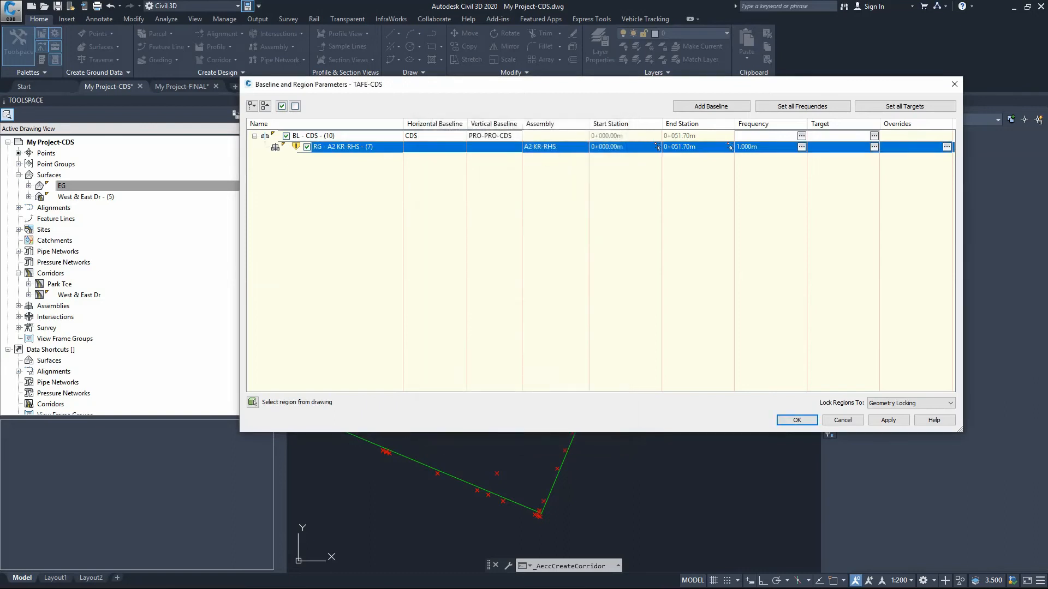
Accept the region parameters to build the TAFE-CDS corridor, and select it in the plan
key("Return")
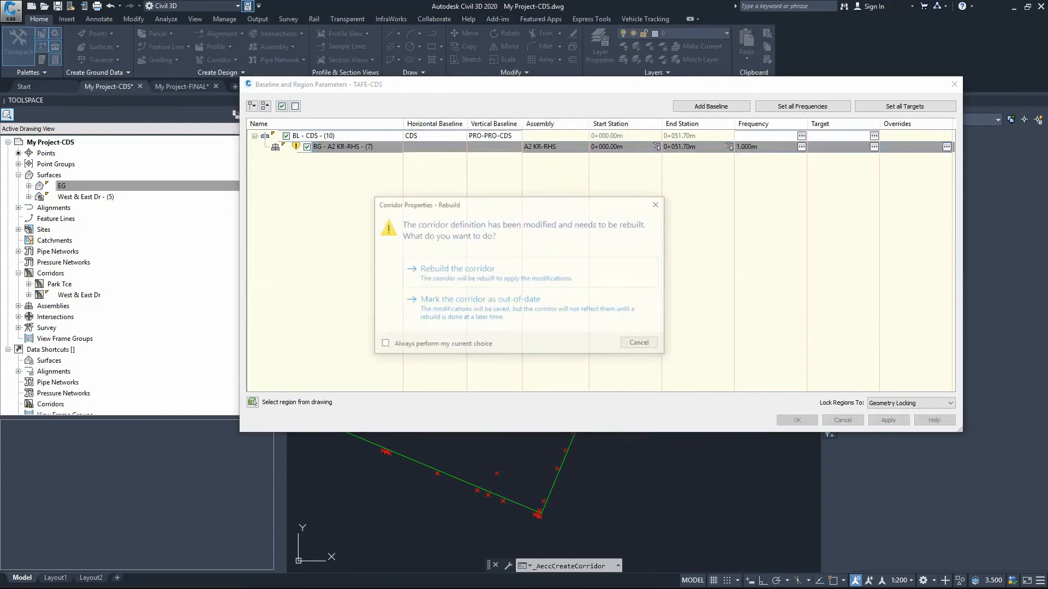
key("Return")
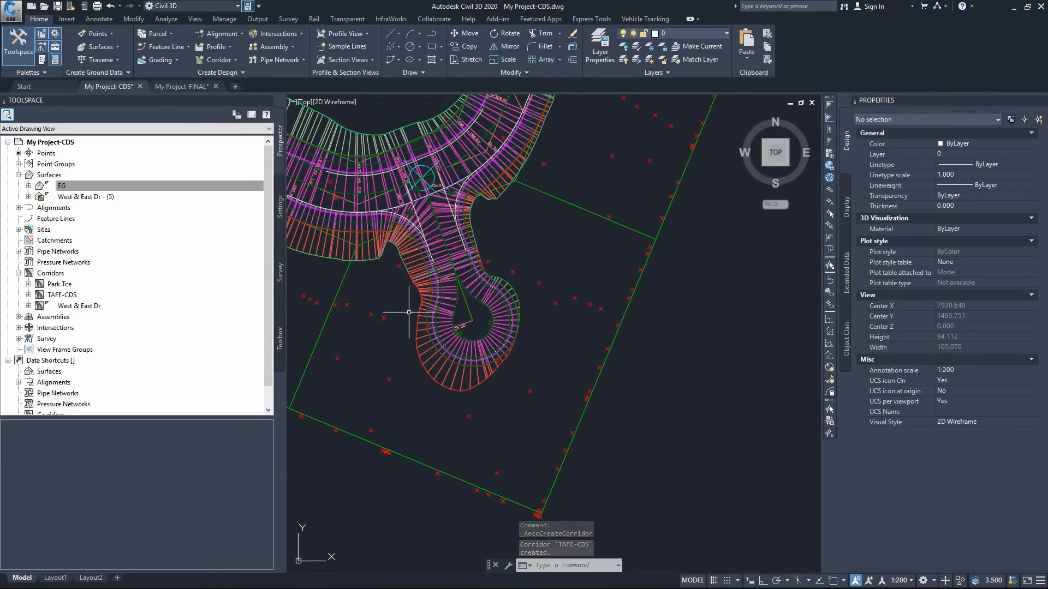
left_click(443, 299)
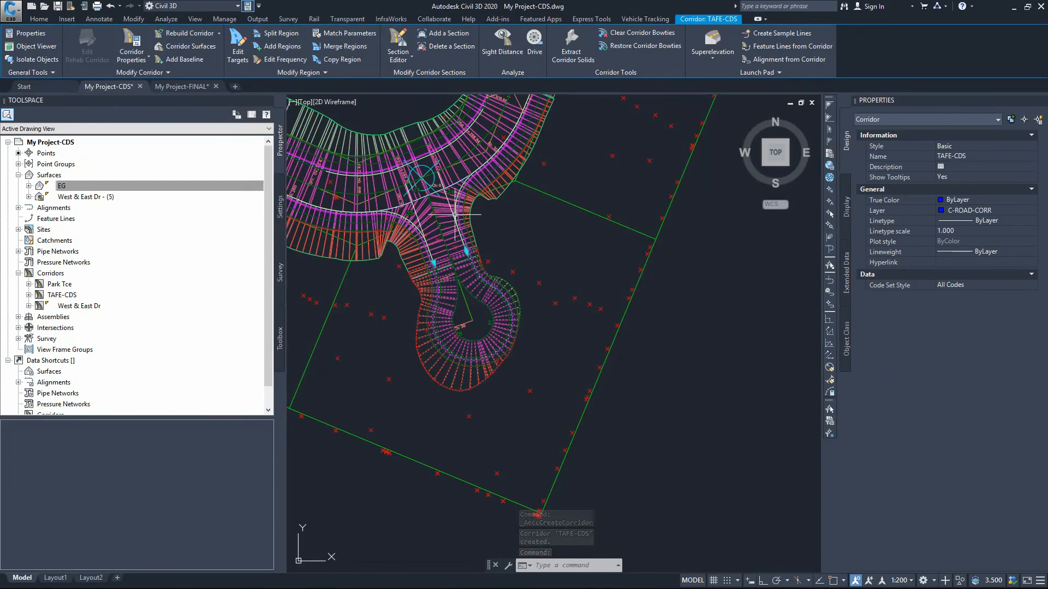
Examine the TAFE-CDS corridor's tie-in with the West & East Dr corridor in plan and the cul-de-sac profile in its profile view
scroll(453, 287, "up", 2)
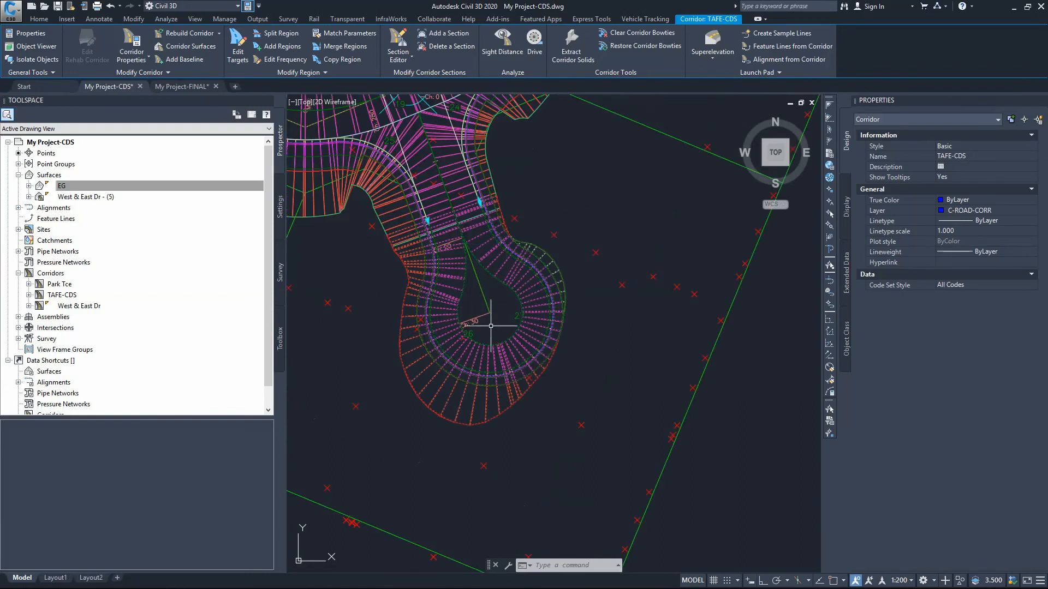
scroll(401, 224, "up", 3)
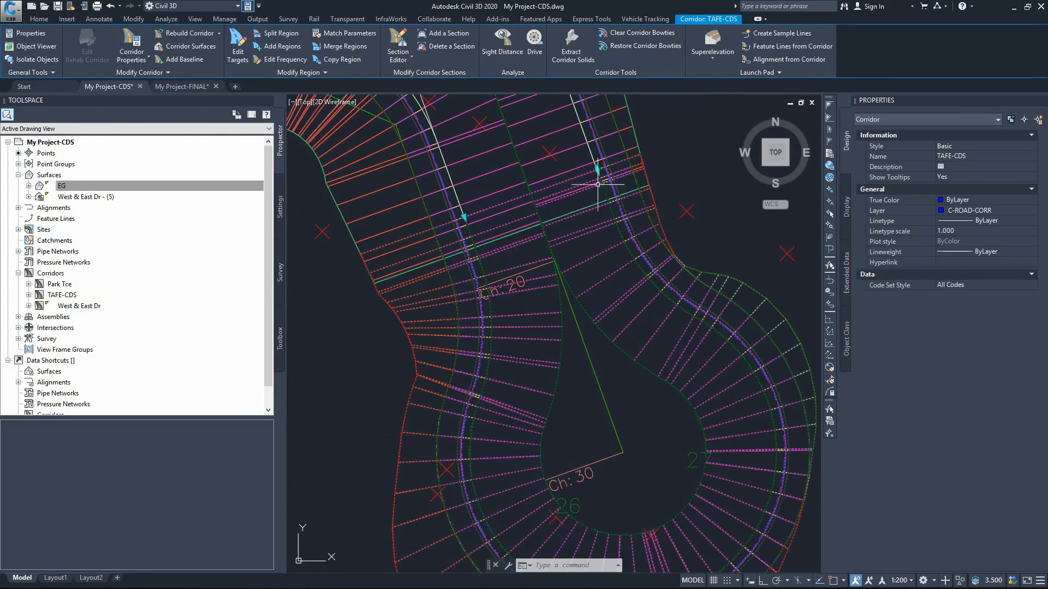
scroll(401, 268, "down", 6)
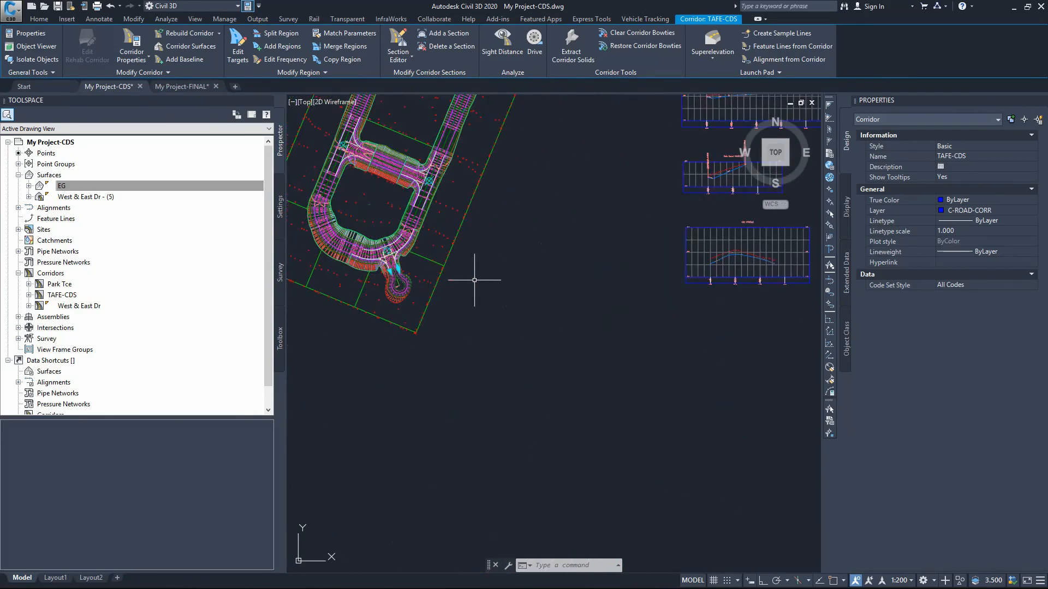
scroll(704, 268, "up", 10)
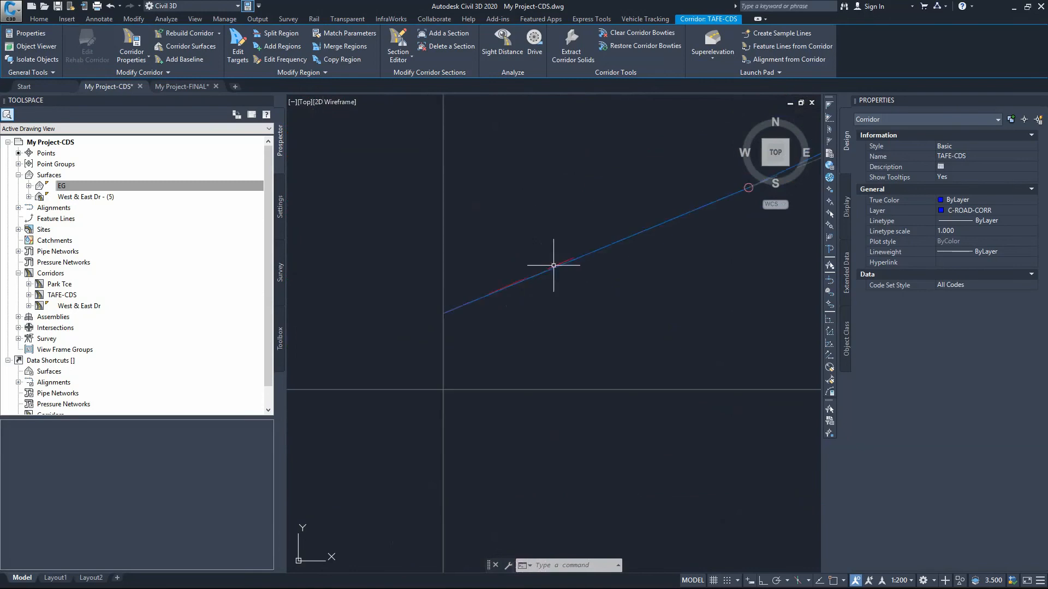
scroll(552, 265, "up", 4)
scroll(336, 270, "down", 7)
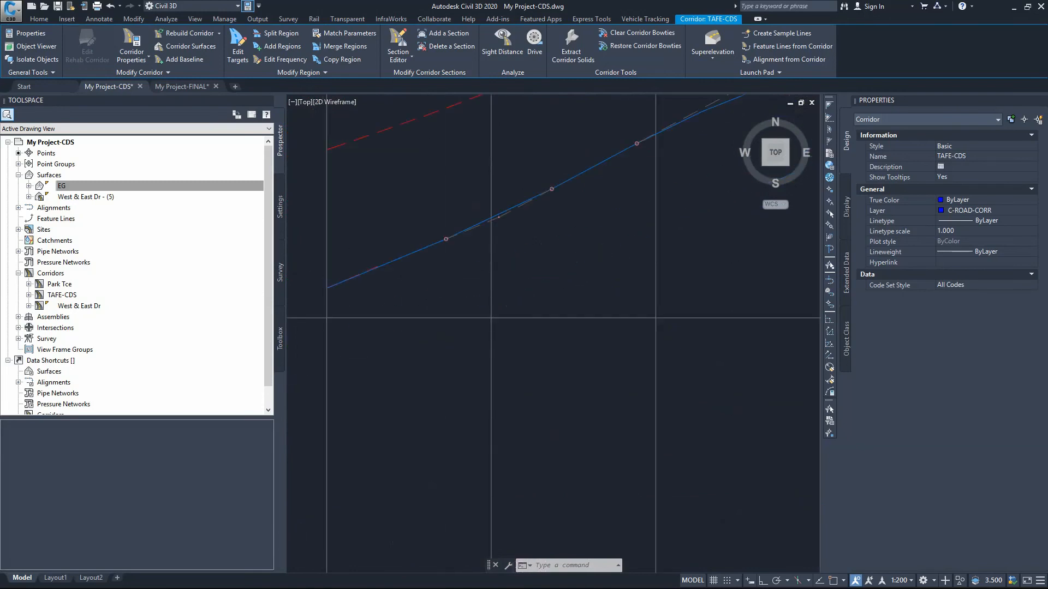
scroll(502, 293, "down", 5)
scroll(706, 293, "up", 3)
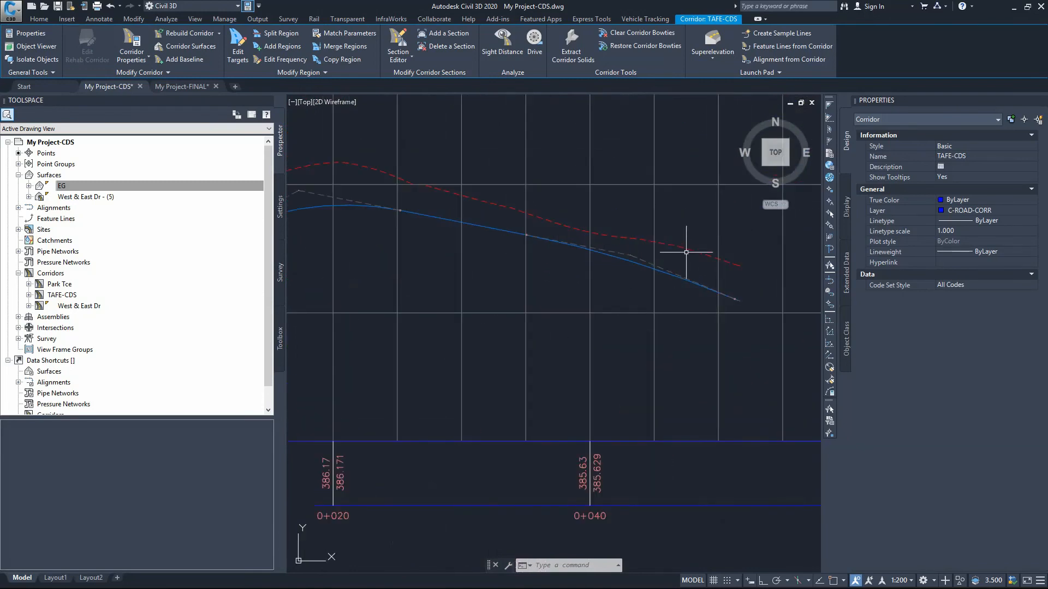
scroll(479, 292, "down", 8)
scroll(389, 316, "up", 8)
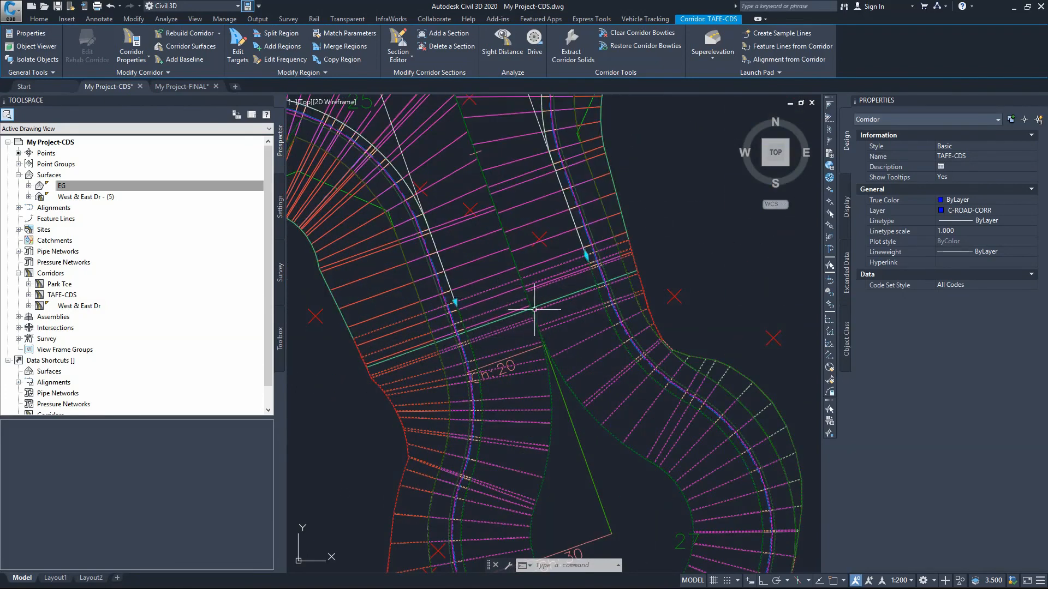
scroll(557, 302, "down", 3)
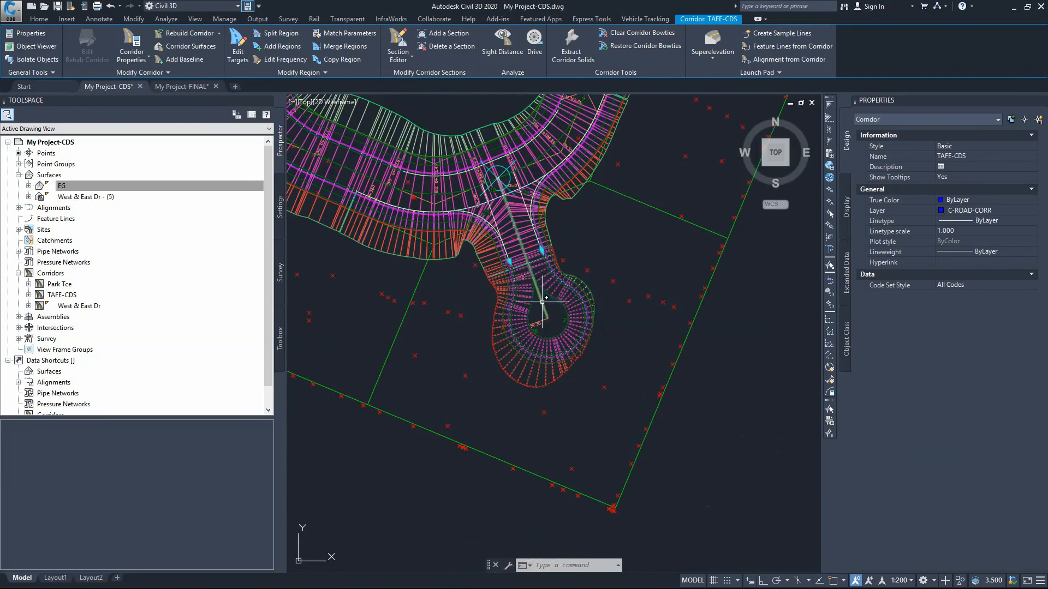
Edit the TAFE-CDS region targets and set the lane's Width Target to the Tafe Court alignment picked in the drawing
scroll(542, 302, "up", 2)
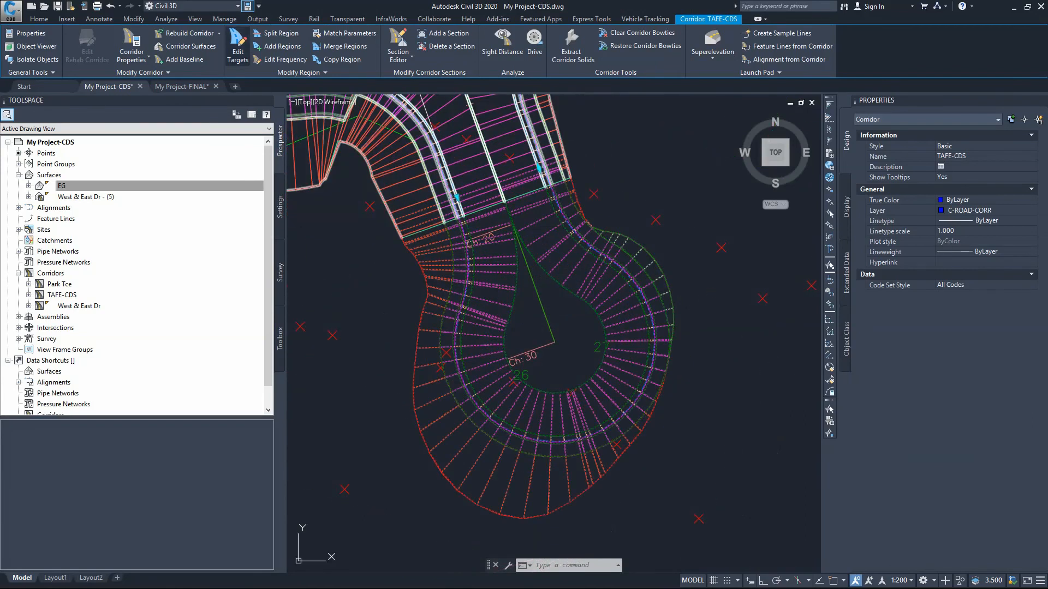
left_click(237, 47)
left_click(537, 270)
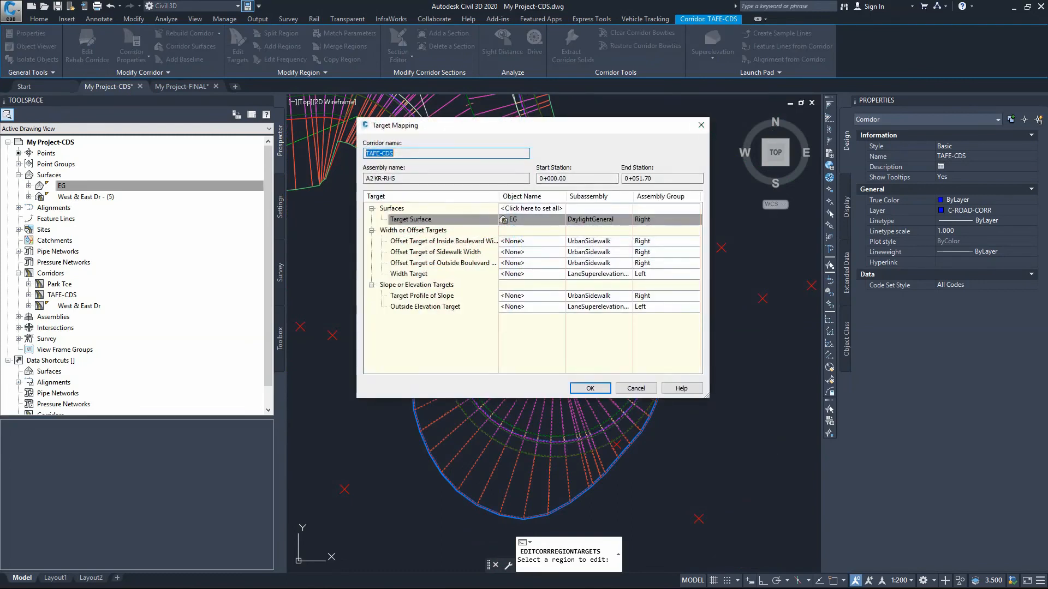
left_click(524, 274)
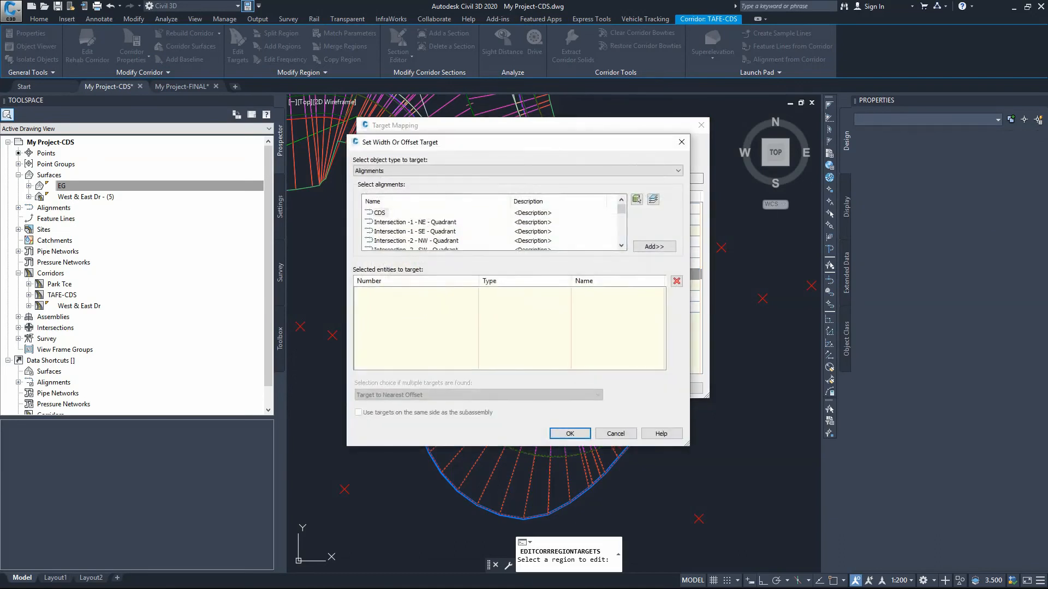
left_click(680, 142)
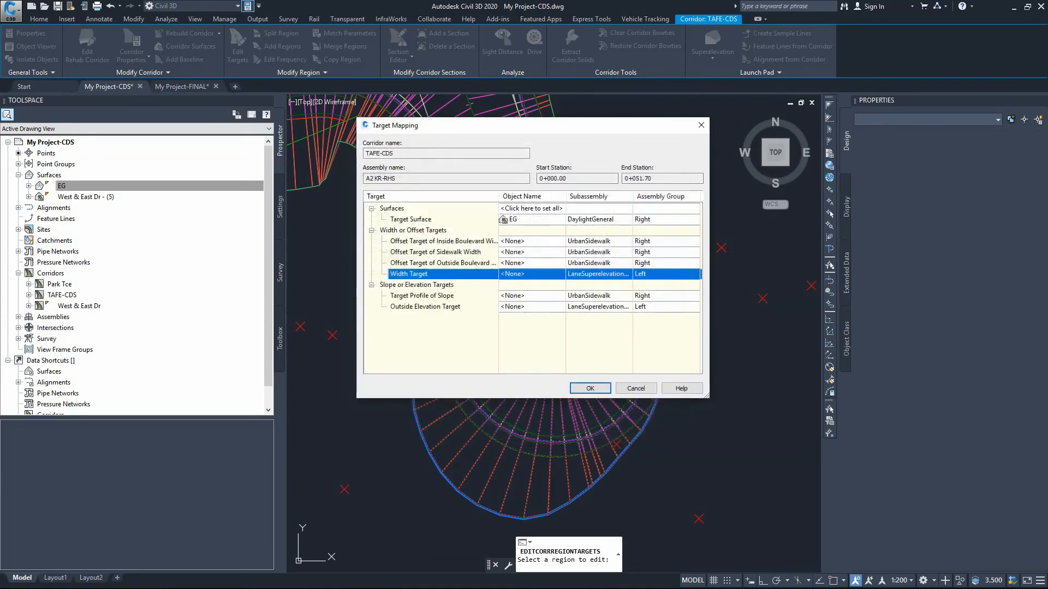
left_click(523, 273)
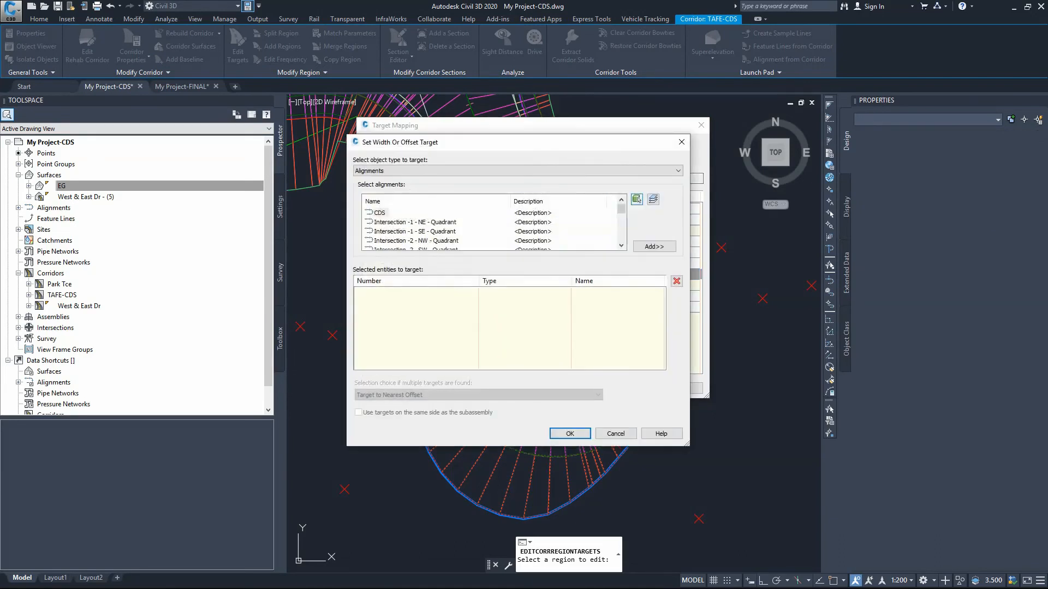
left_click(637, 199)
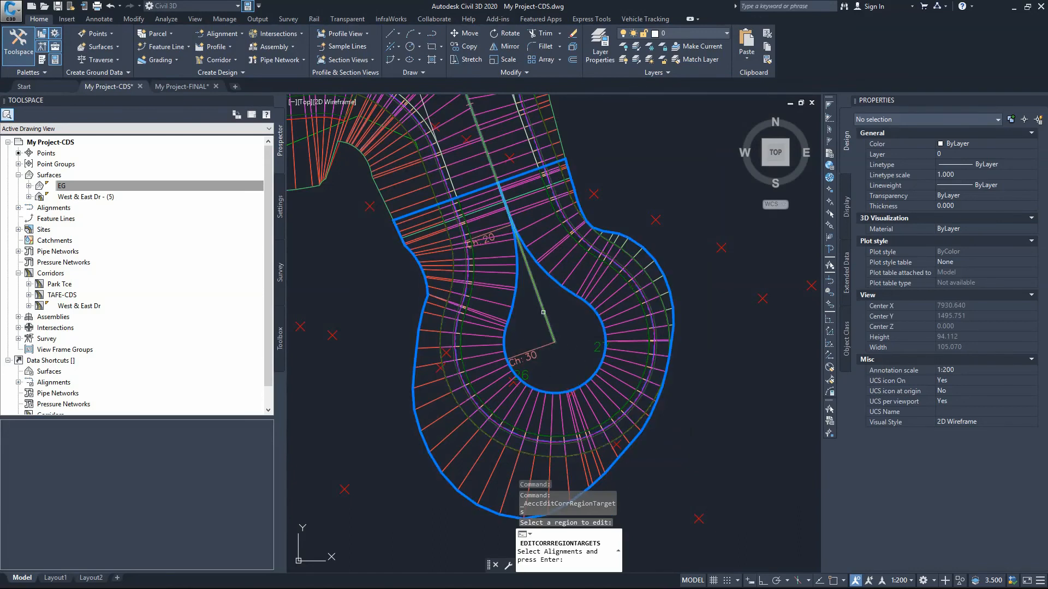
left_click(543, 311)
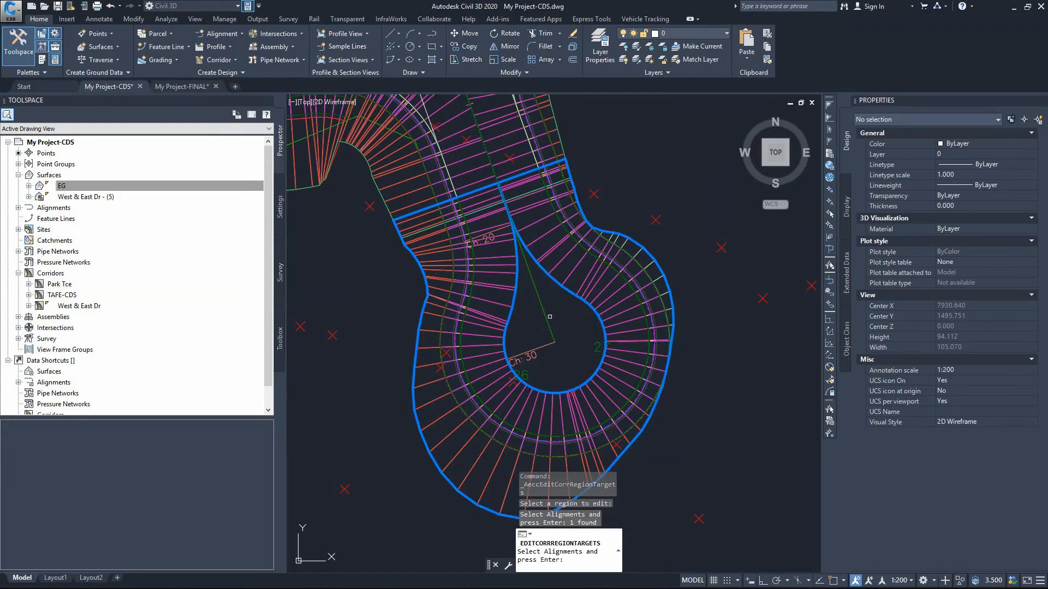
key("Return")
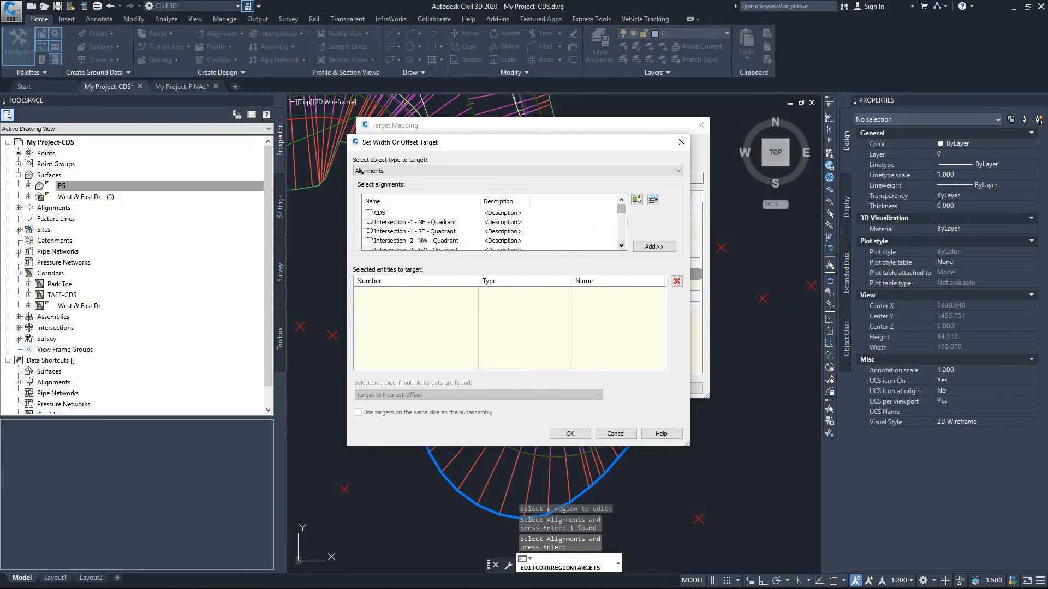
left_click(654, 246)
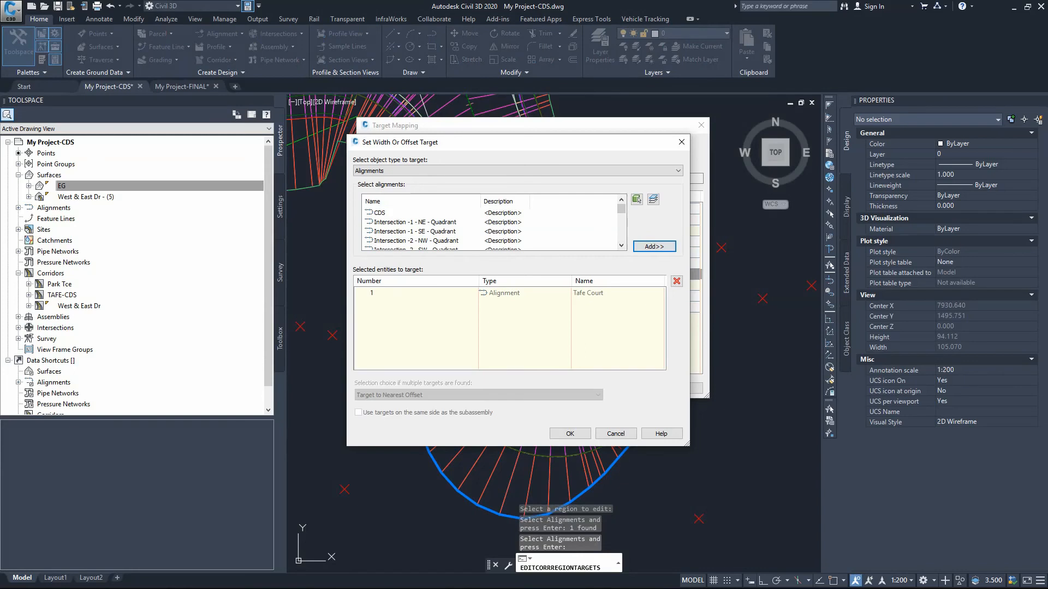
key("Return")
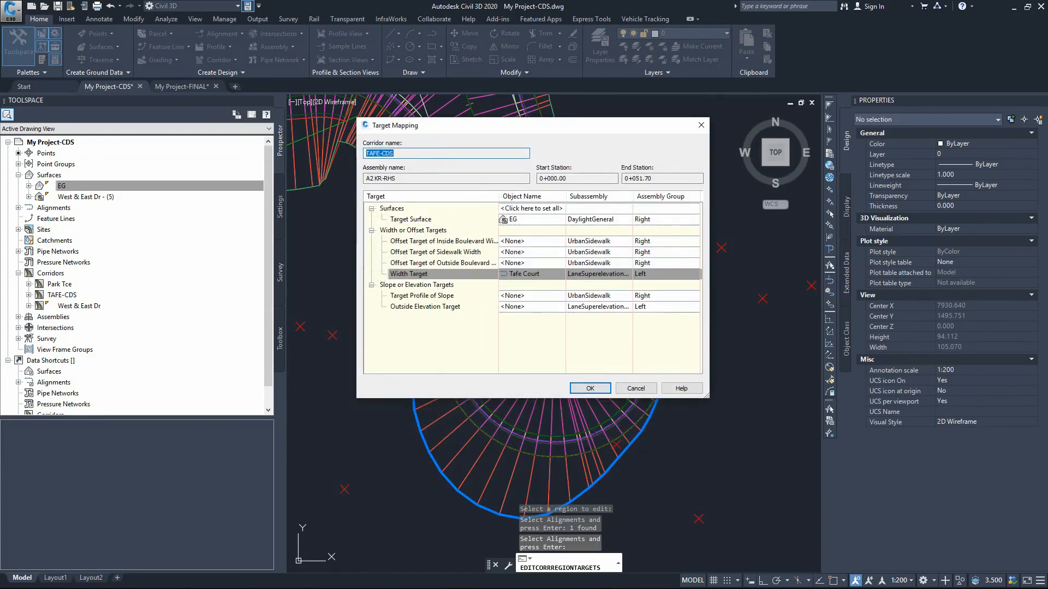
Set the lane's Outside Elevation Target to the Pro-Pro-Tafe profile of the Tafe Court alignment and accept the target mapping
left_click(513, 307)
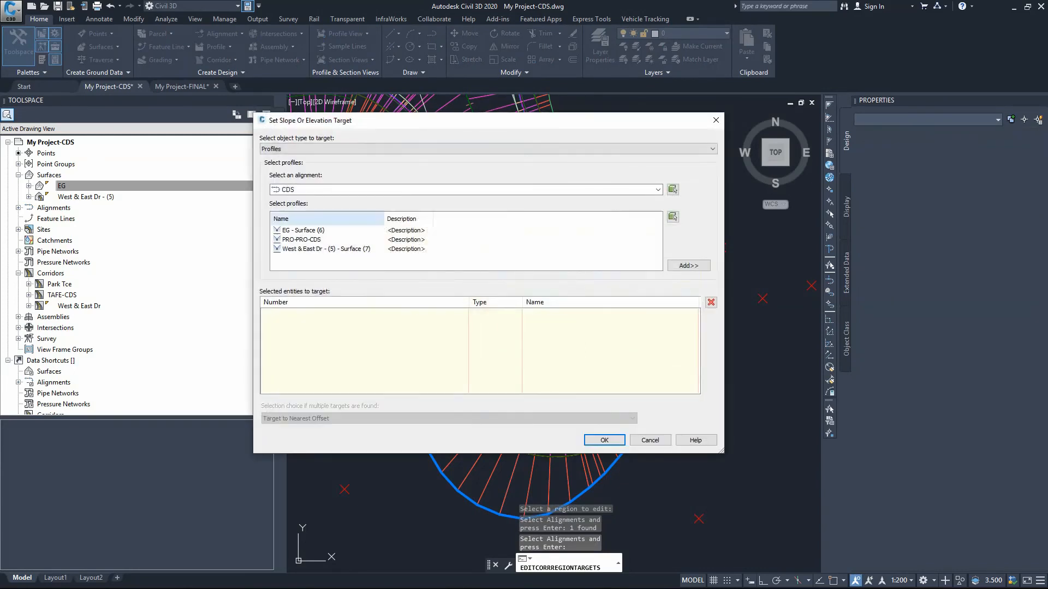
left_click(658, 189)
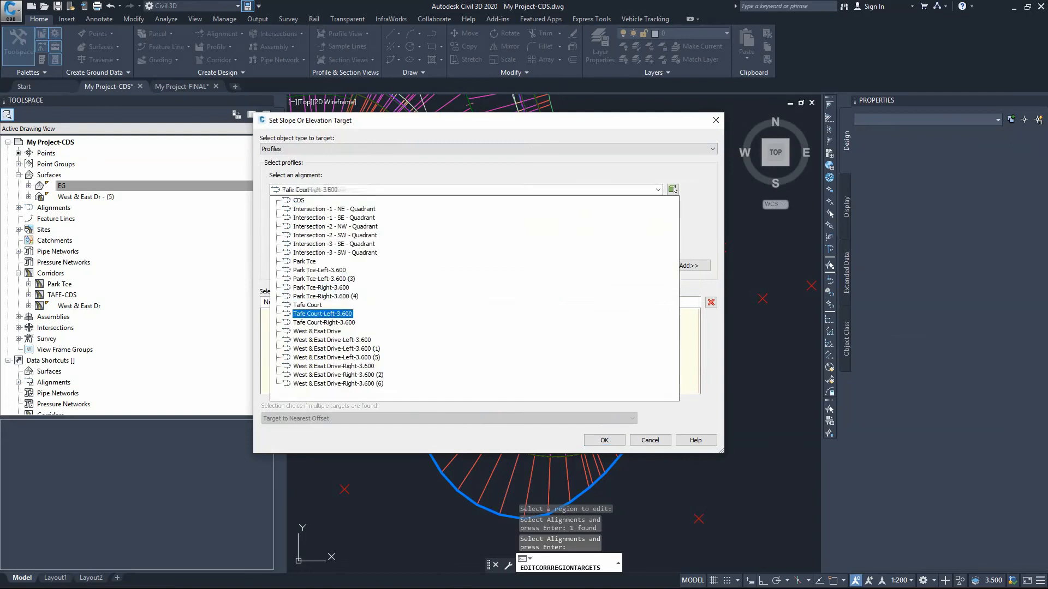
left_click(308, 305)
left_click(299, 240)
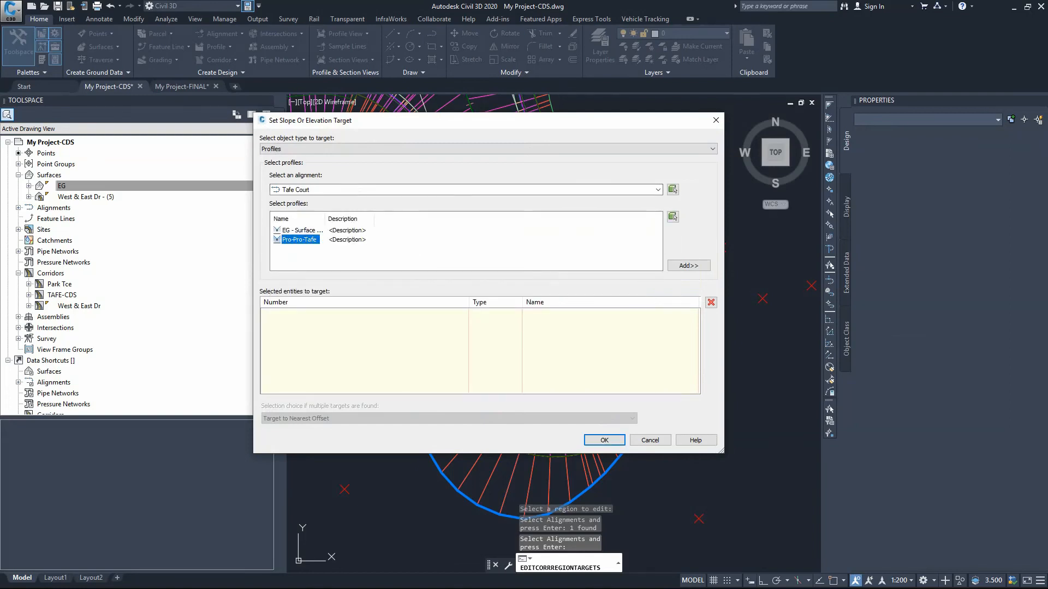
left_click(688, 265)
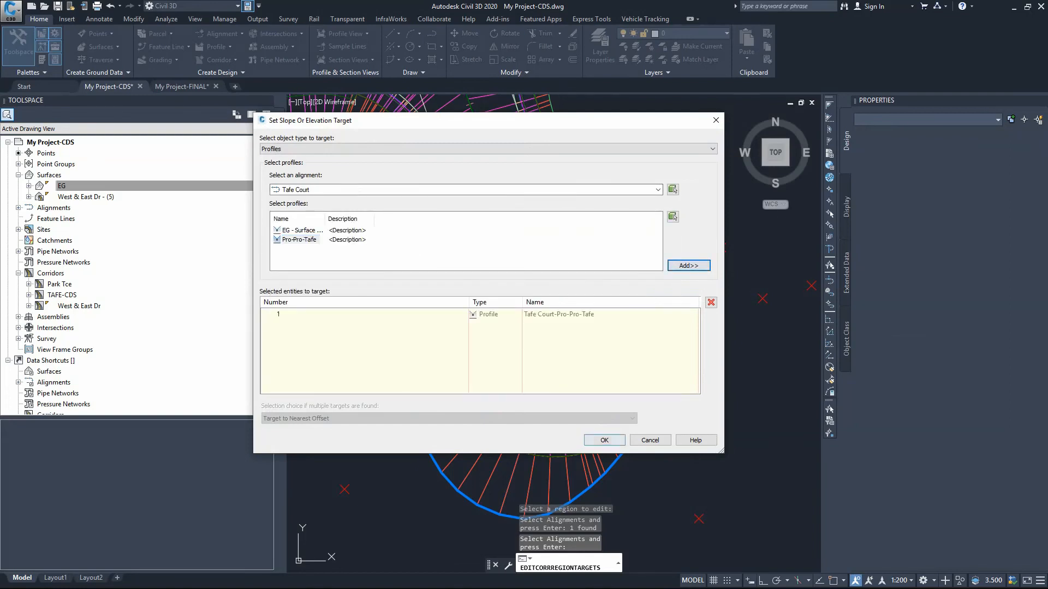
left_click(604, 441)
key("Return")
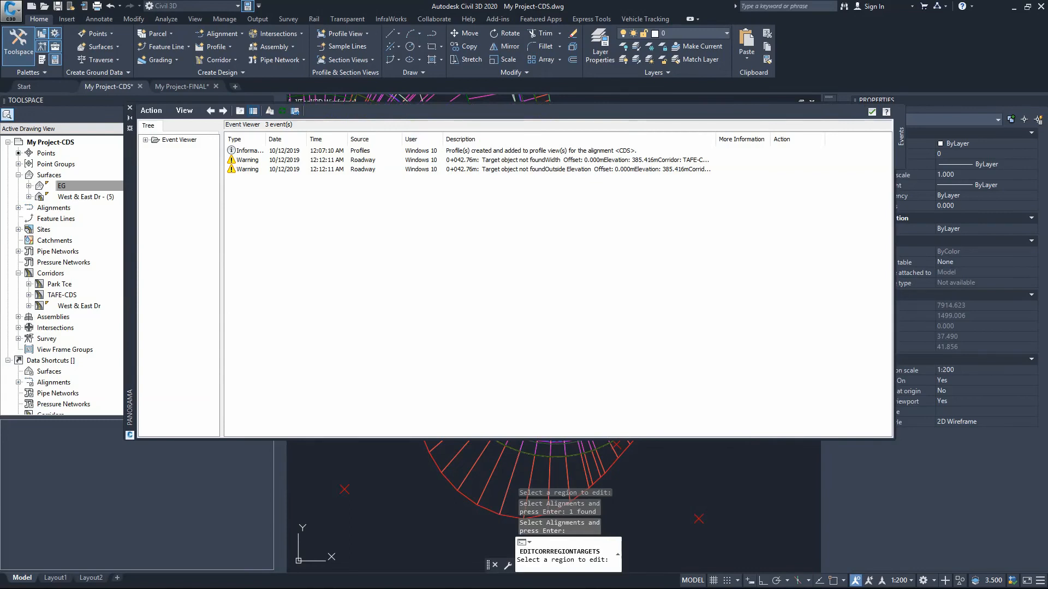
Clear all events from the Event Viewer, close it, and end the region target editing
left_click(151, 110)
left_click(163, 145)
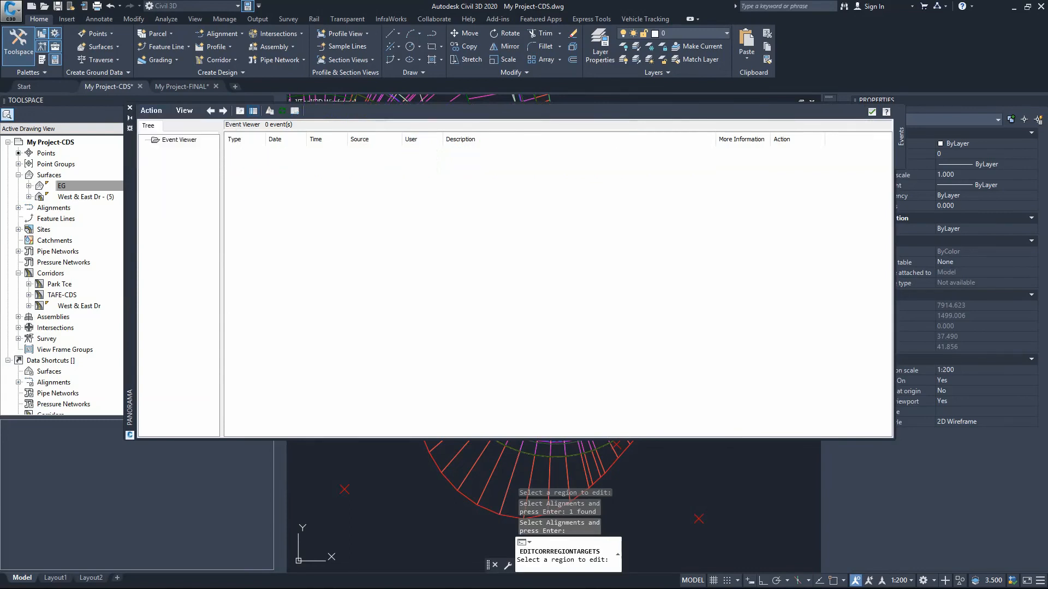
left_click(872, 112)
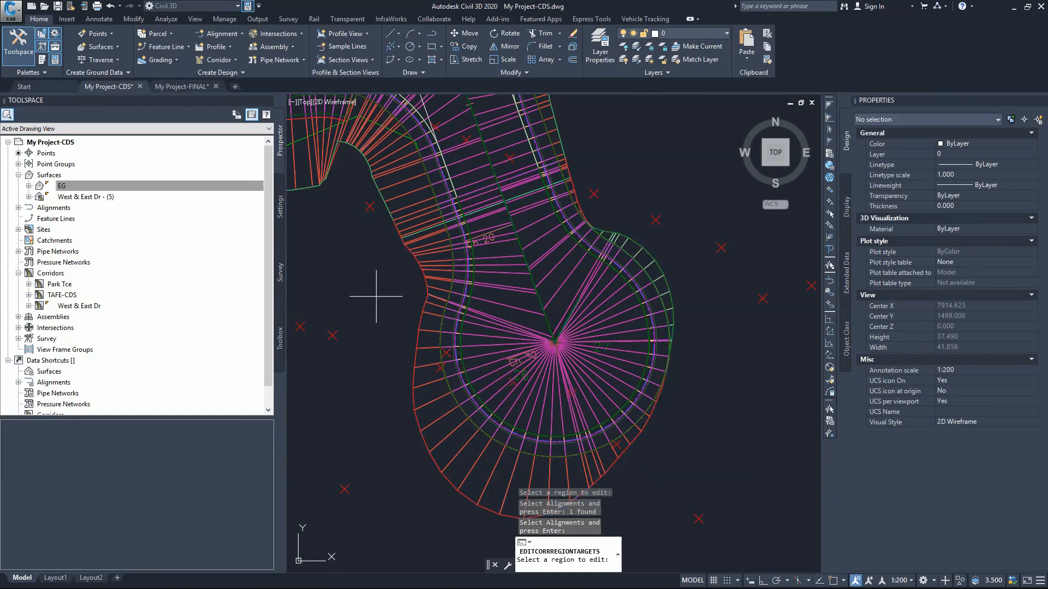
key("Escape")
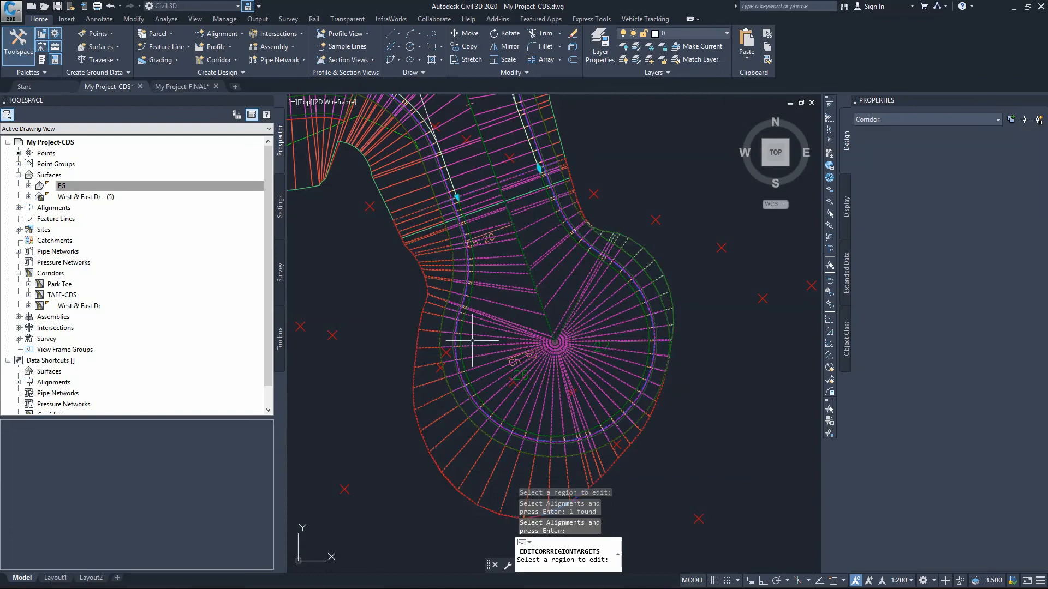
Examine how the TAFE-CDS corridor sections converge on the end of the Tafe Court alignment at the bulb's centre, and deselect the corridor
scroll(567, 336, "up", 4)
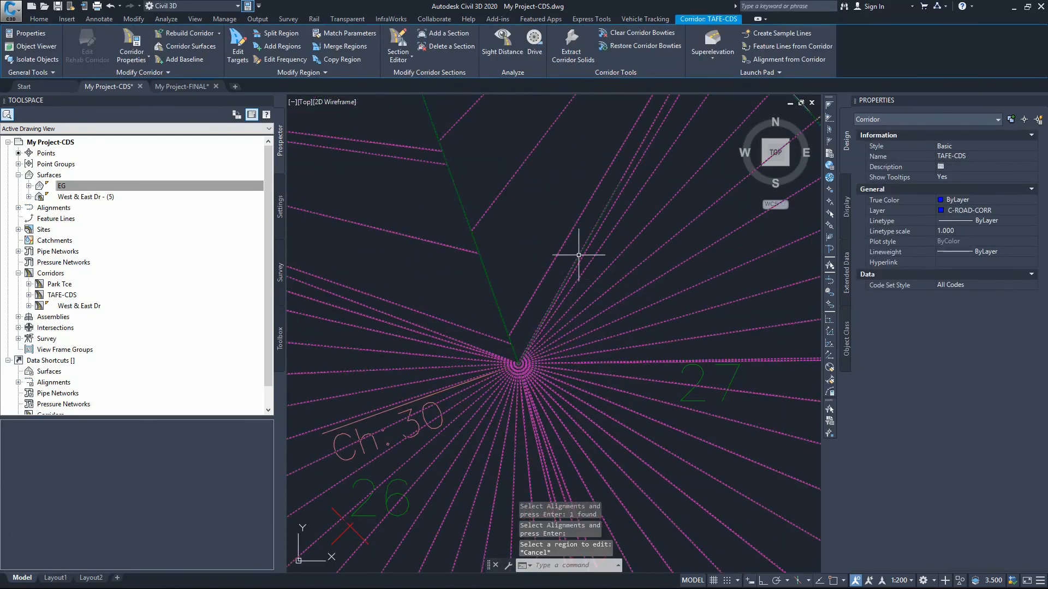
scroll(606, 208, "down", 4)
scroll(562, 252, "up", 4)
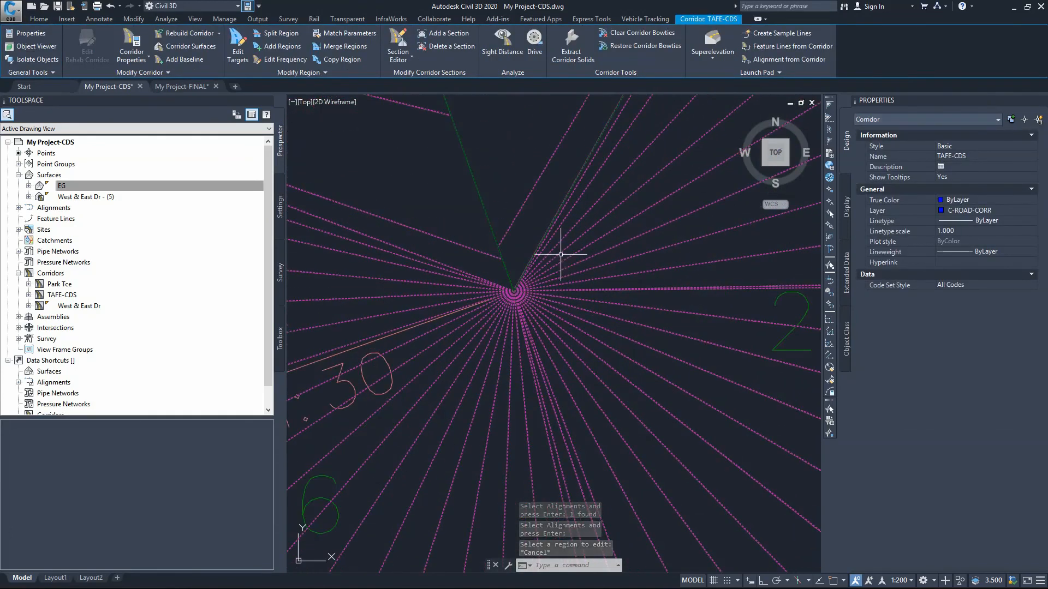
scroll(538, 250, "up", 1)
scroll(542, 234, "down", 3)
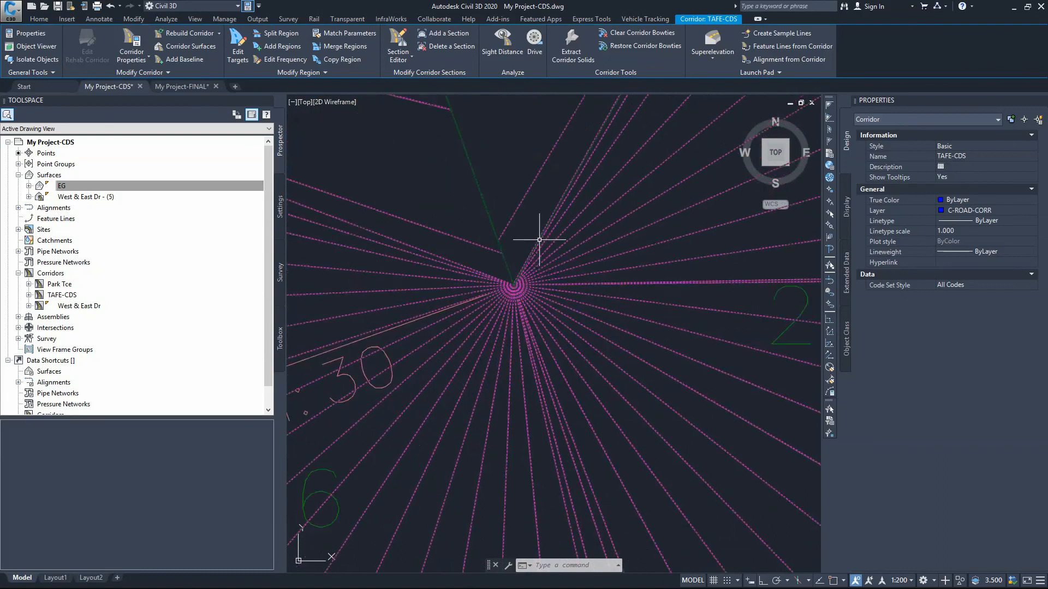
scroll(560, 227, "up", 6)
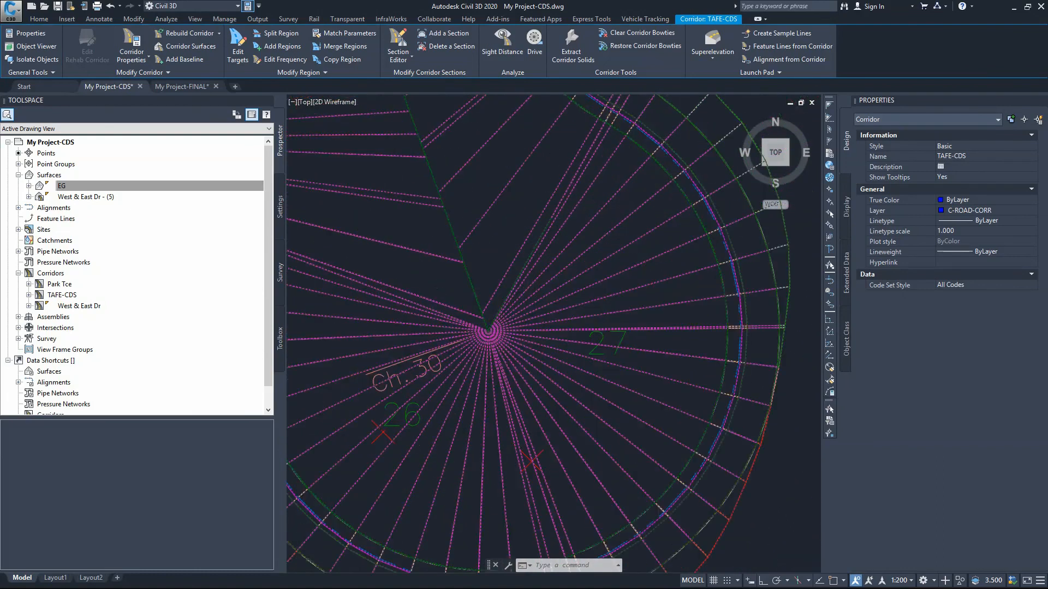
scroll(560, 227, "up", 5)
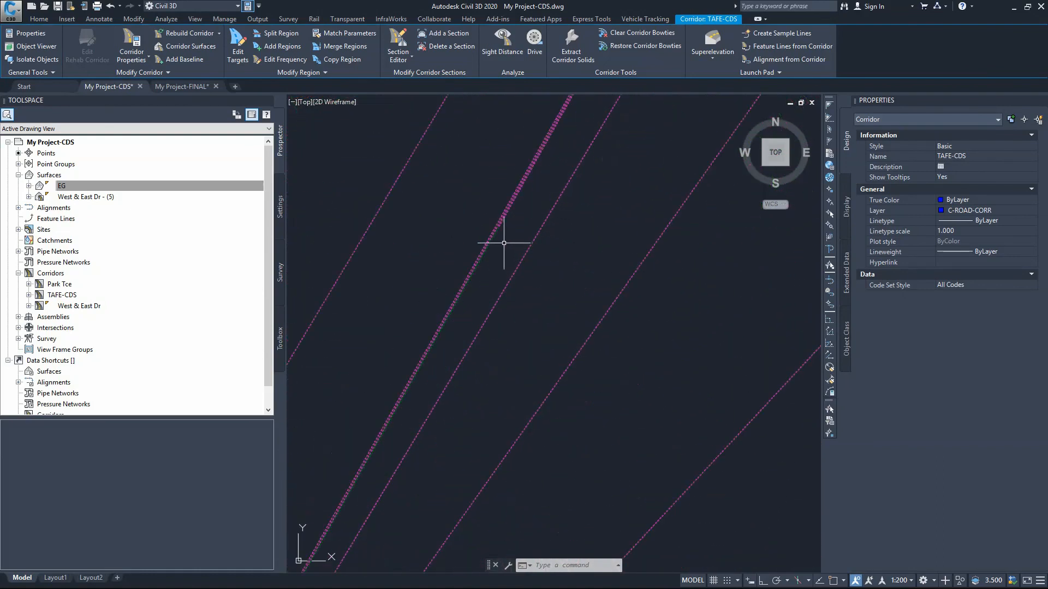
scroll(489, 203, "down", 5)
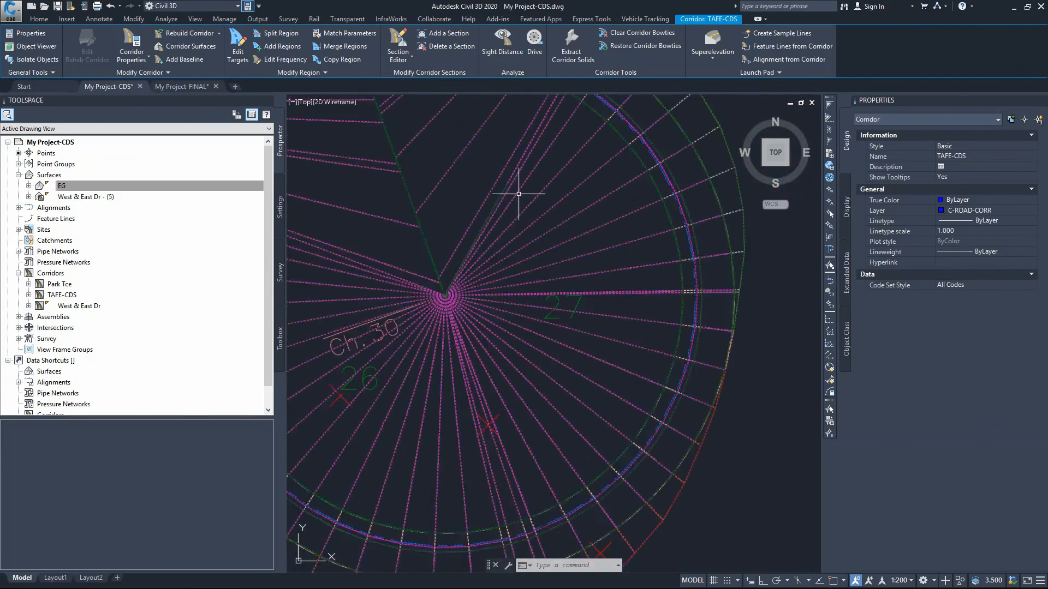
scroll(484, 212, "up", 2)
scroll(492, 218, "down", 2)
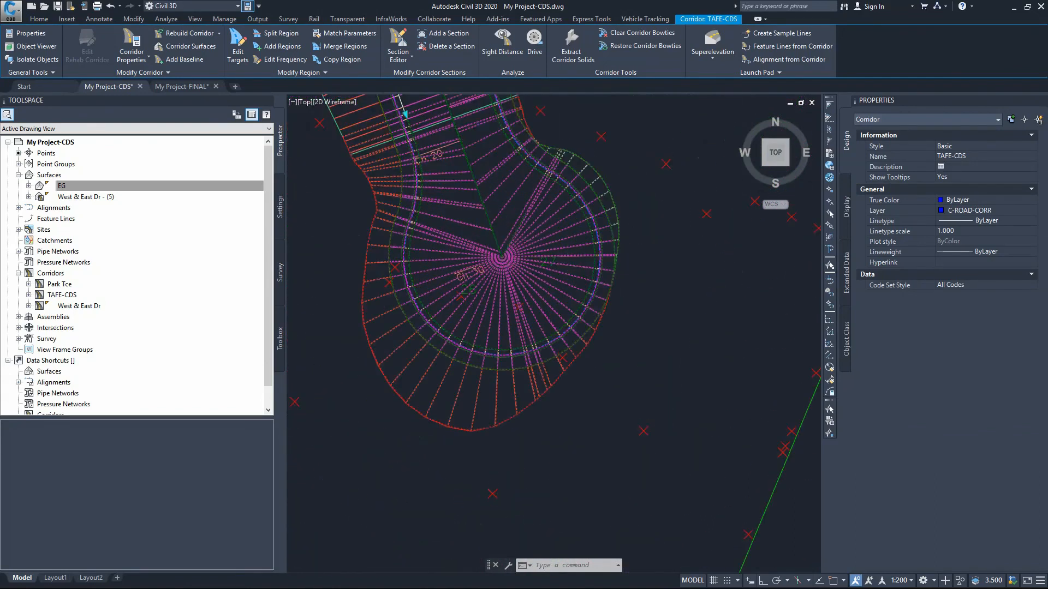
scroll(526, 223, "up", 4)
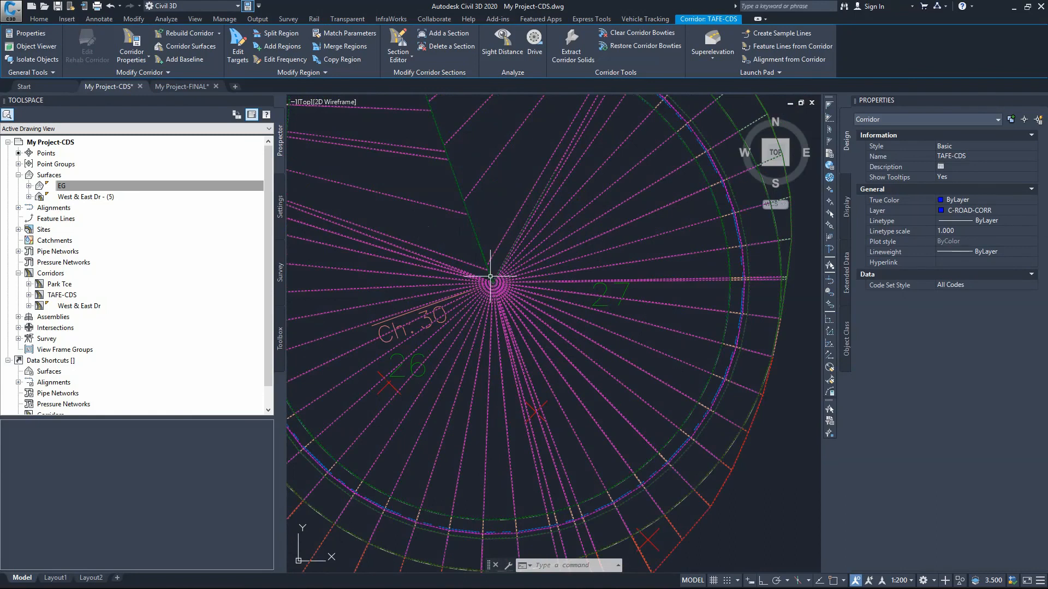
key("Escape")
left_click(484, 218)
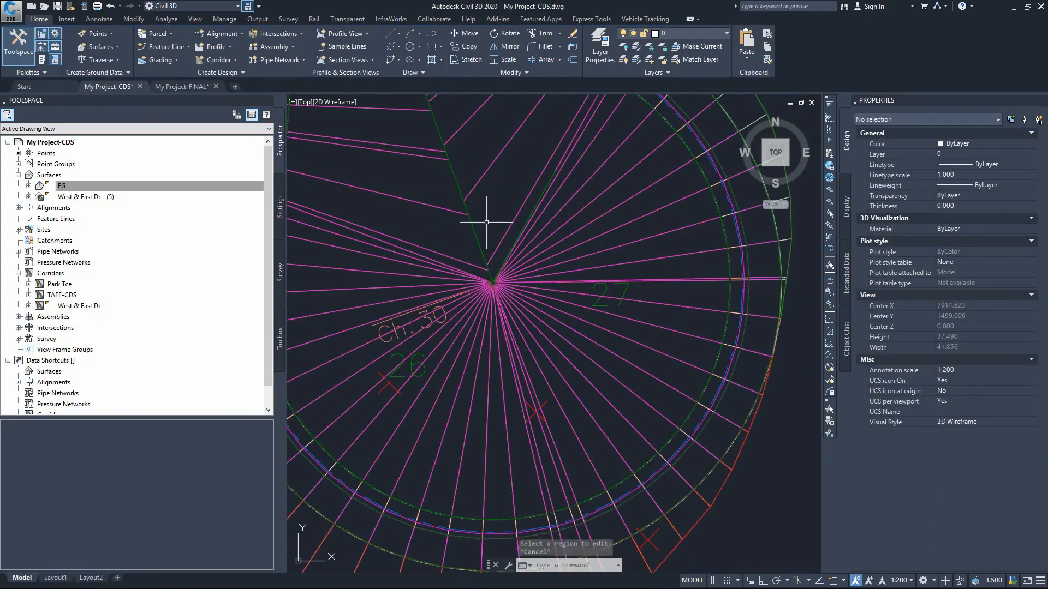
Send the TAFE-CDS corridor to the back of the display order, behind the Tafe Court alignment
left_click(491, 280)
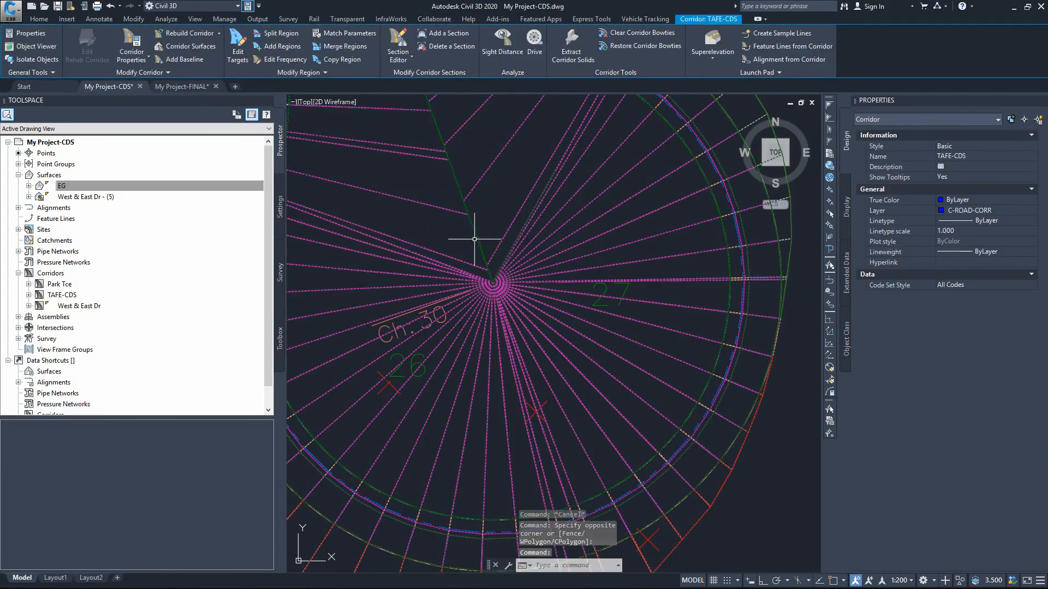
mouse_move(474, 239)
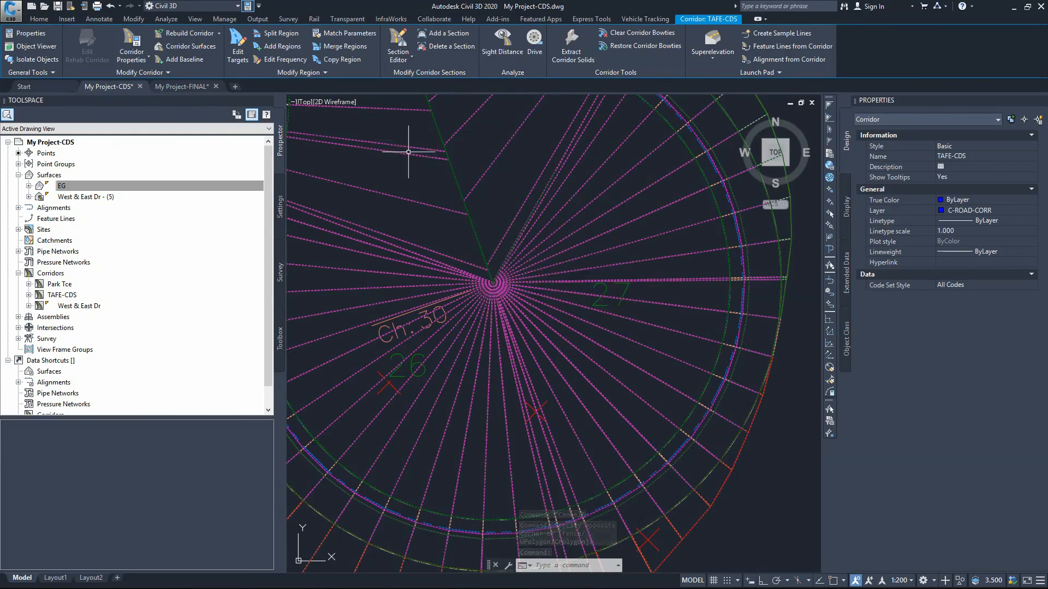
right_click(519, 208)
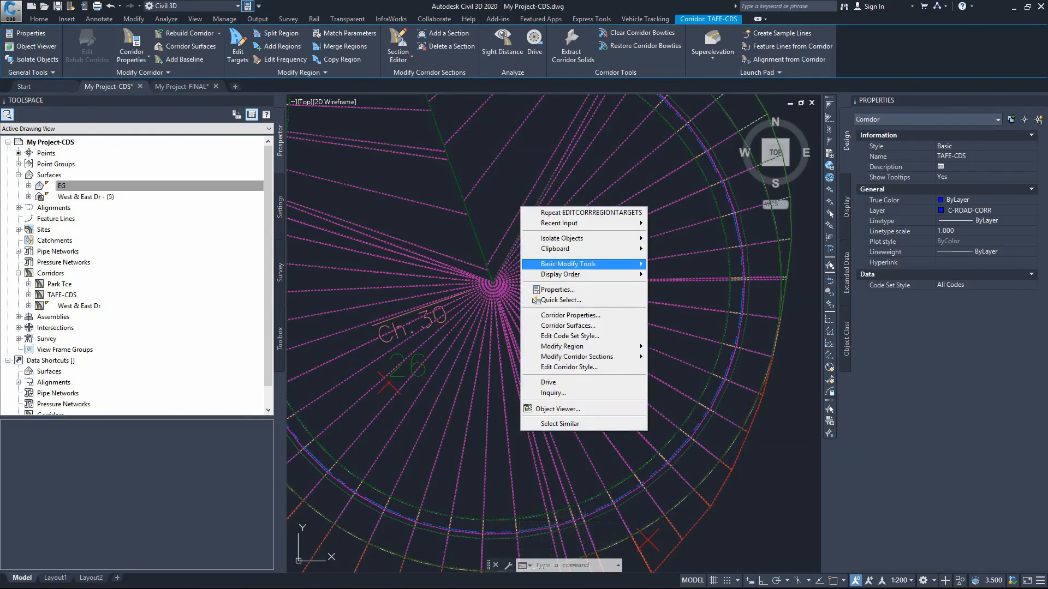
mouse_move(562, 274)
left_click(683, 287)
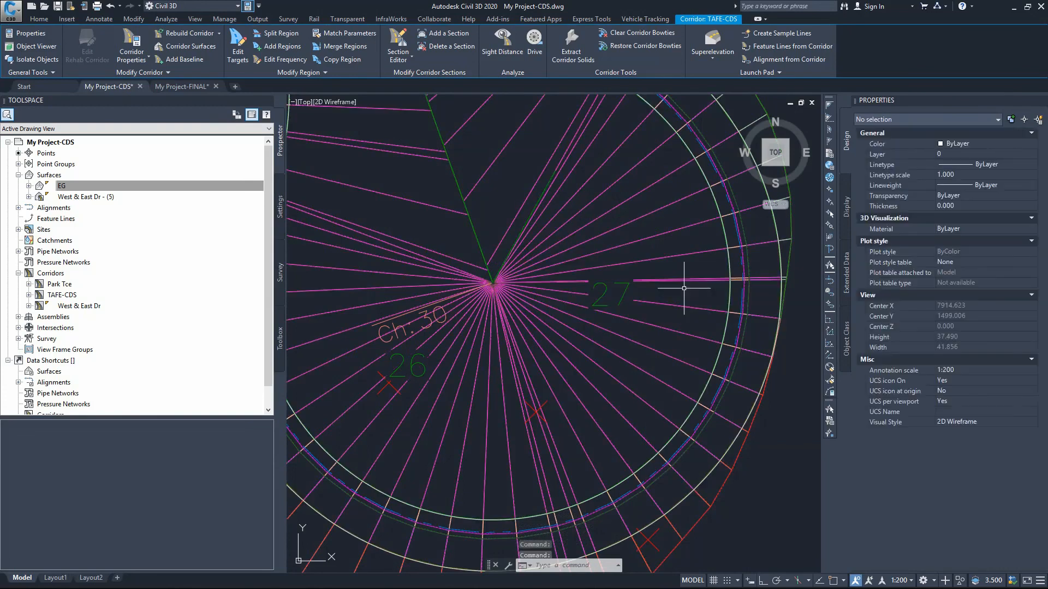
Stretch the end of the Tafe Court alignment back short of the bulb's centre, to a length of about 29.62 m
left_click(479, 244)
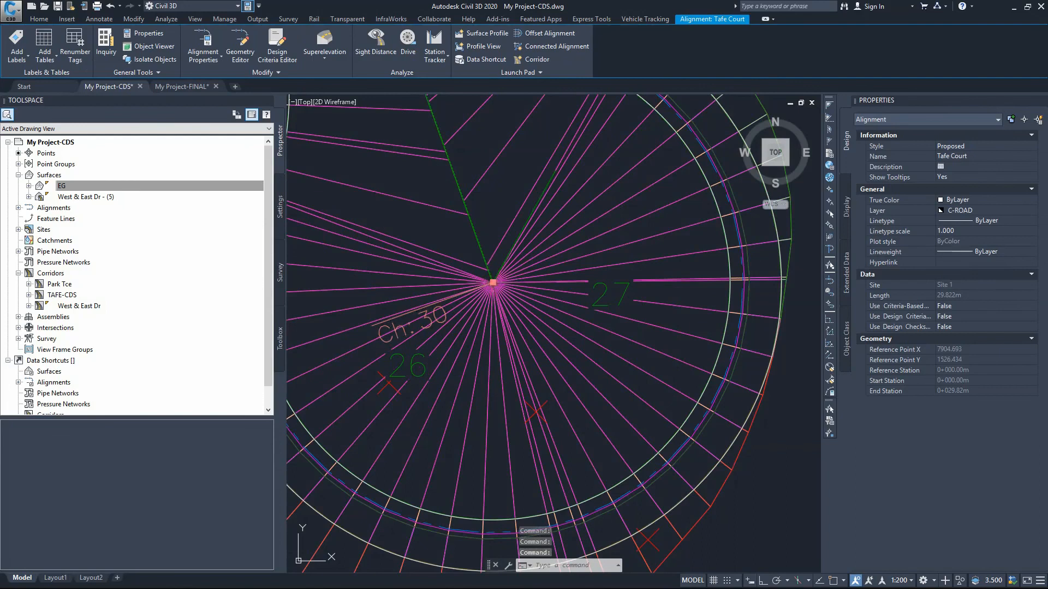
left_click(493, 282)
scroll(490, 278, "up", 2)
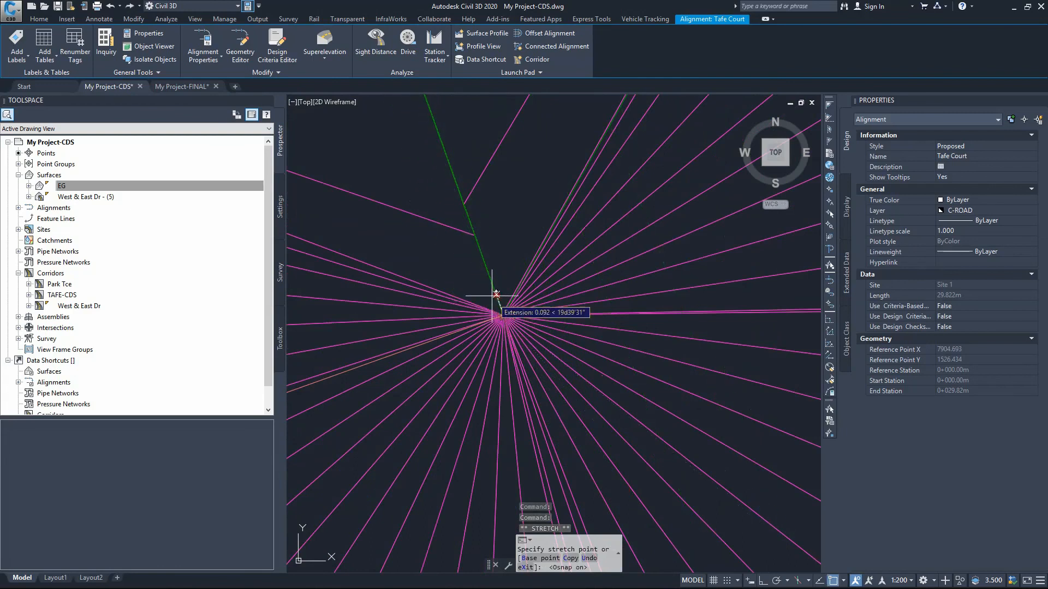
left_click(487, 275)
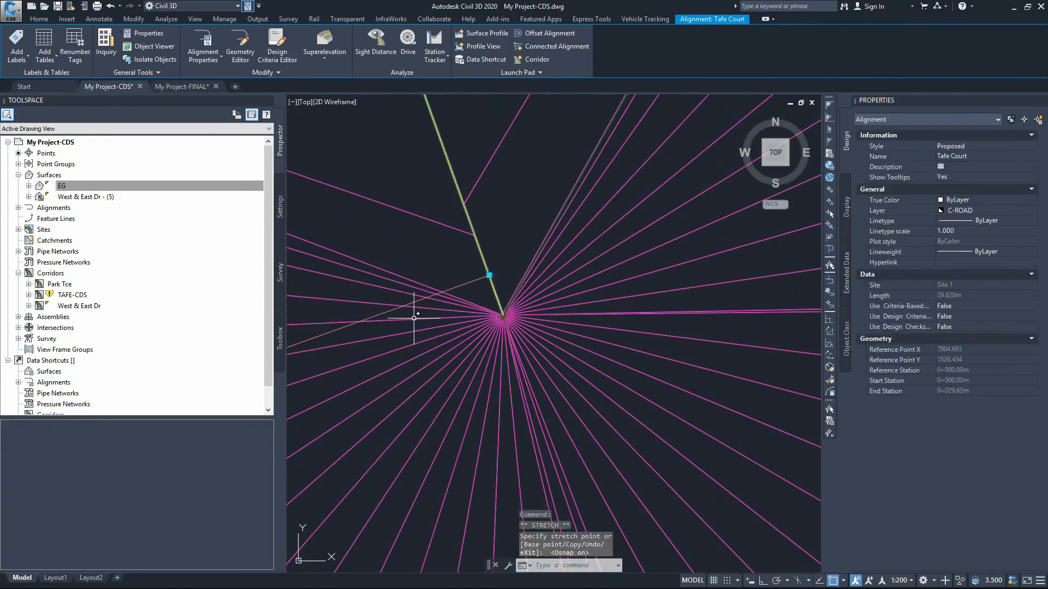
scroll(546, 274, "down", 7)
key("Escape")
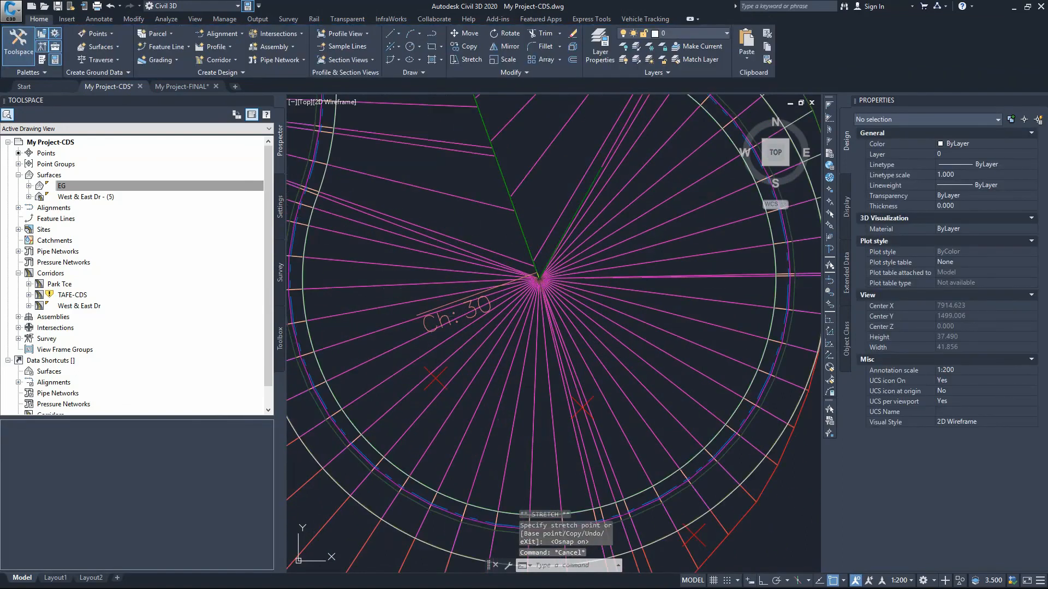
Set the TAFE-CDS corridor to rebuild automatically and rebuild it
right_click(73, 295)
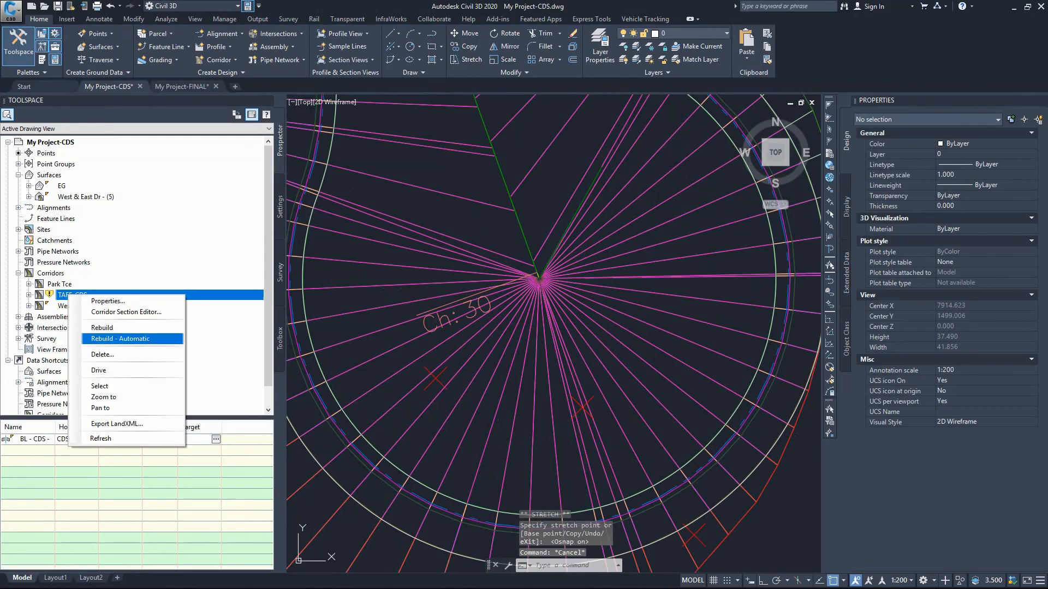
left_click(126, 339)
right_click(75, 295)
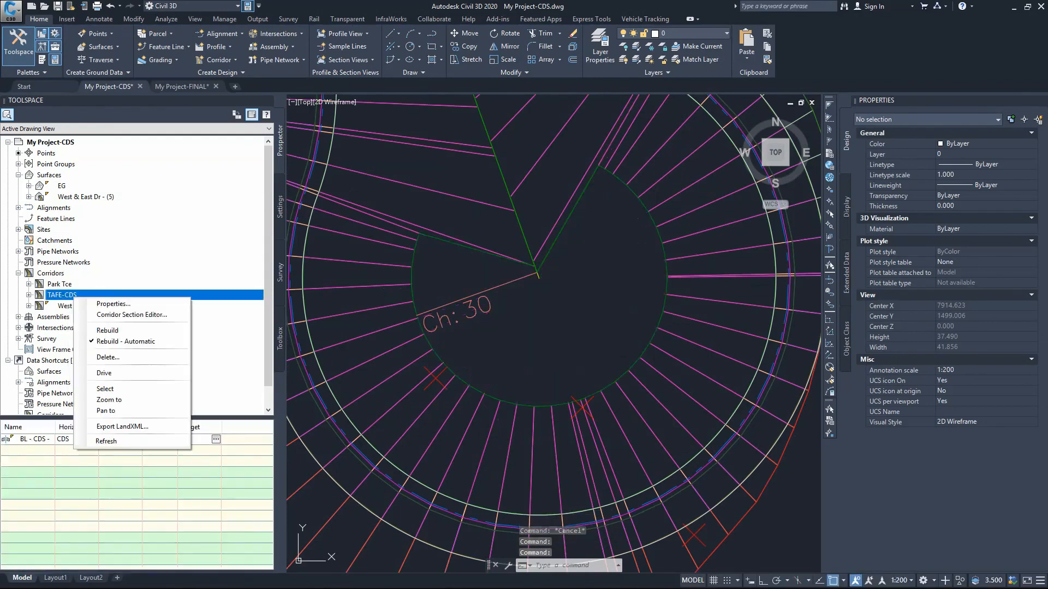
left_click(109, 331)
scroll(491, 287, "down", 3)
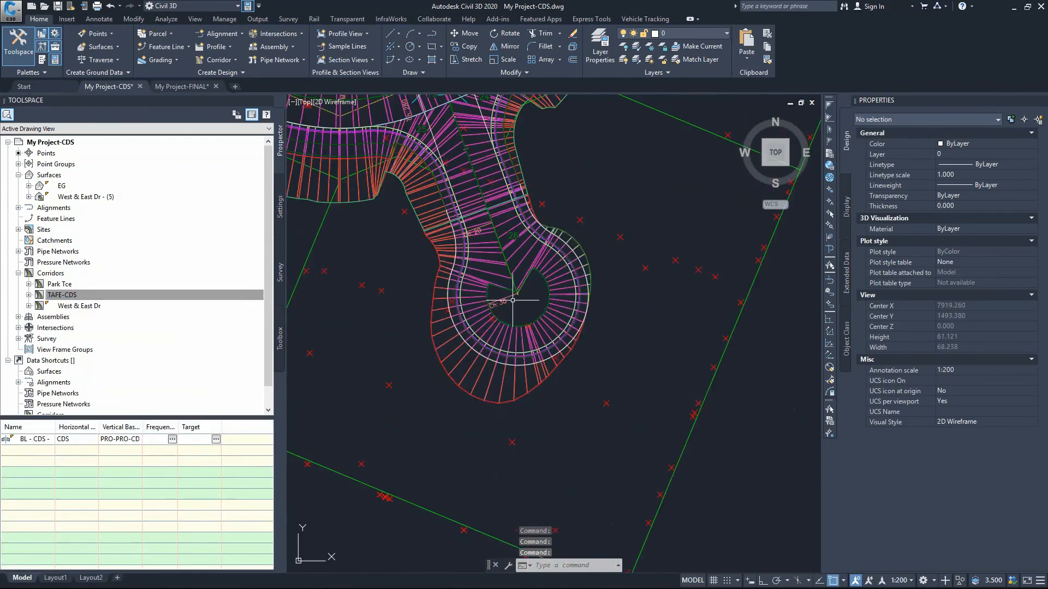
scroll(502, 285, "up", 4)
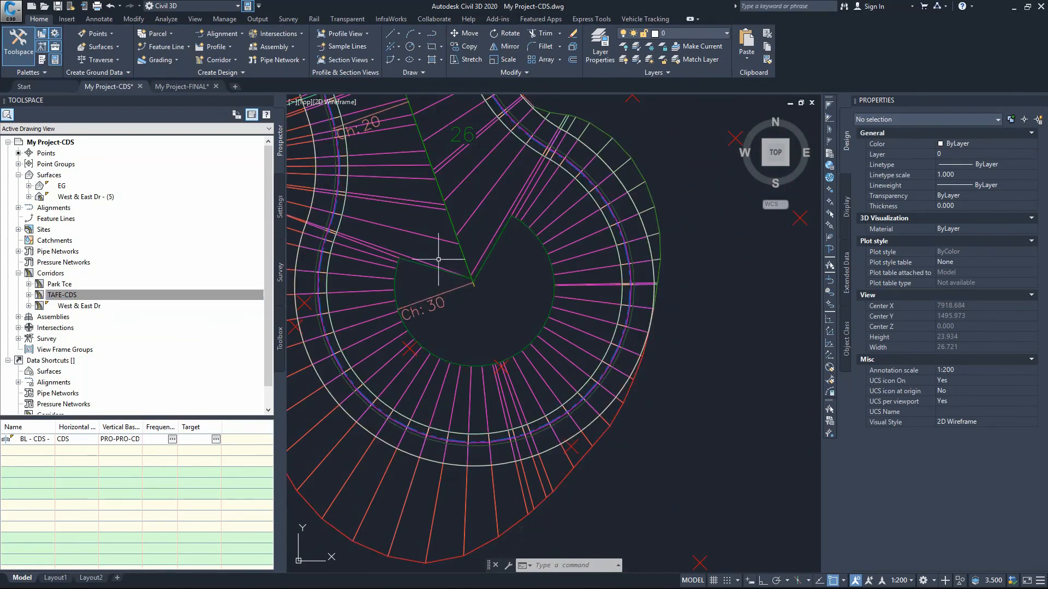
Stretch the end of the Tafe Court alignment past the bulb's centre, to a length of about 33.39 m
left_click(471, 281)
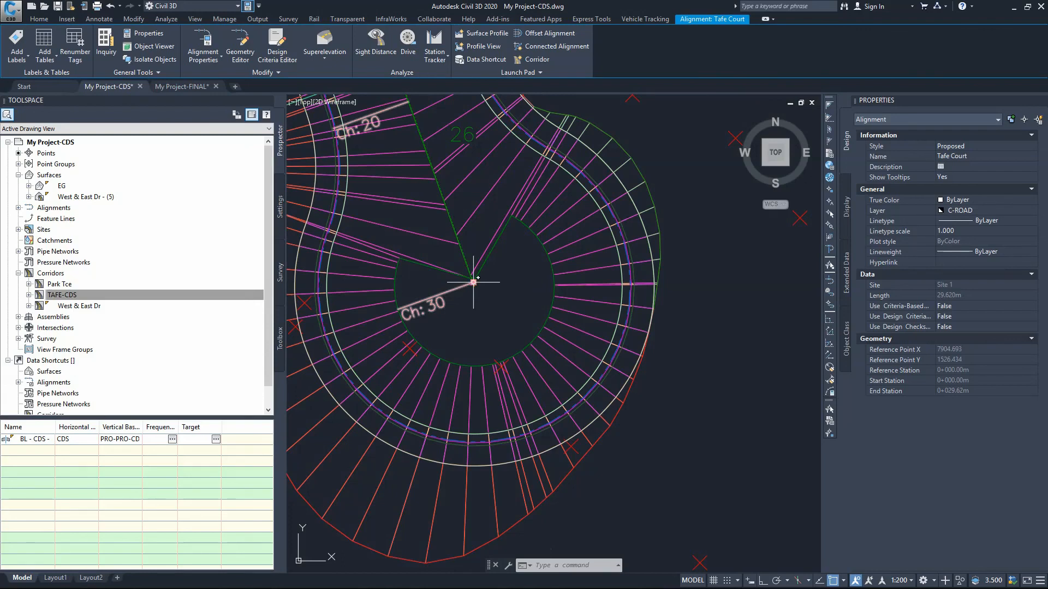
left_click(473, 283)
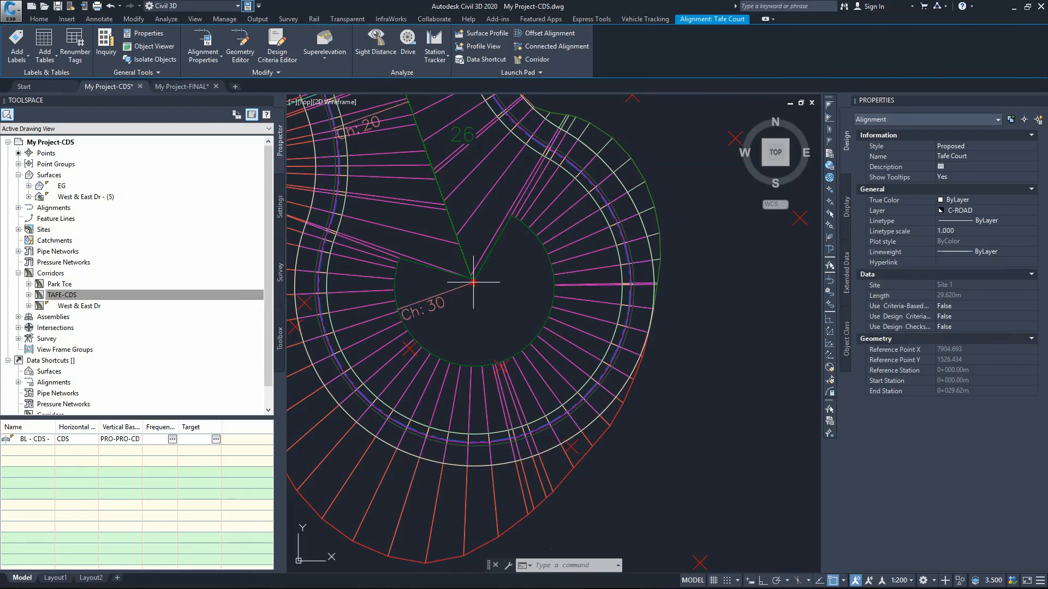
left_click(498, 353)
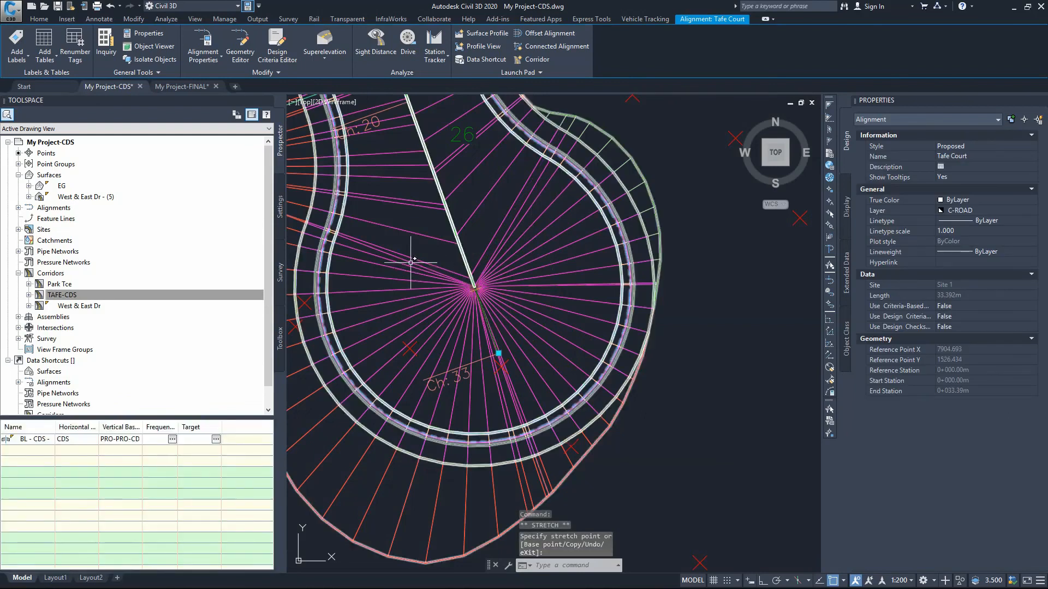
key("Escape")
Examine the rebuilt TAFE-CDS corridor around the bulb and along its neck up to West & East Dr
scroll(490, 295, "down", 10)
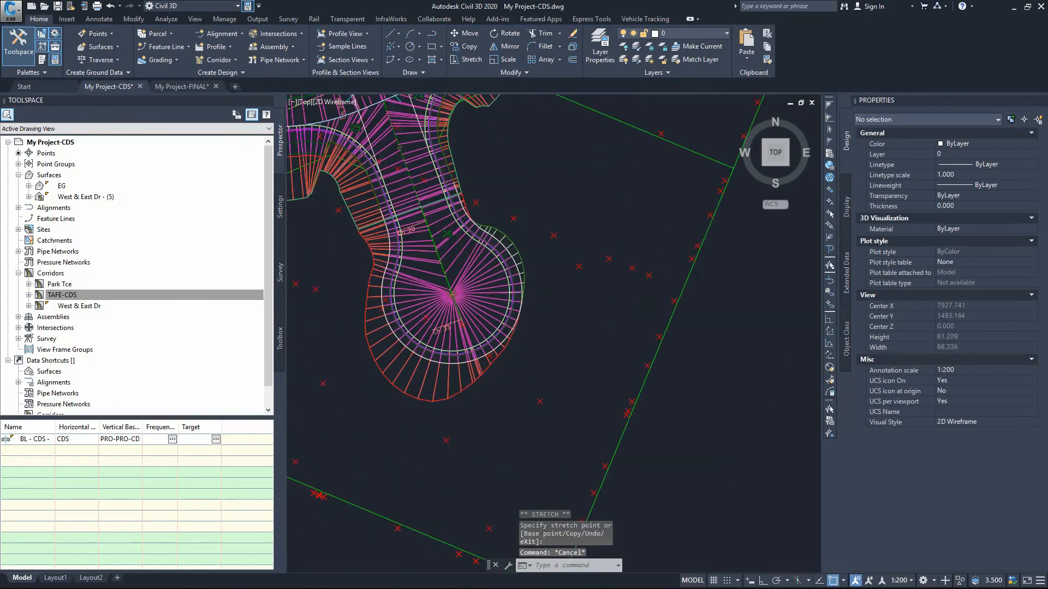
scroll(490, 295, "up", 15)
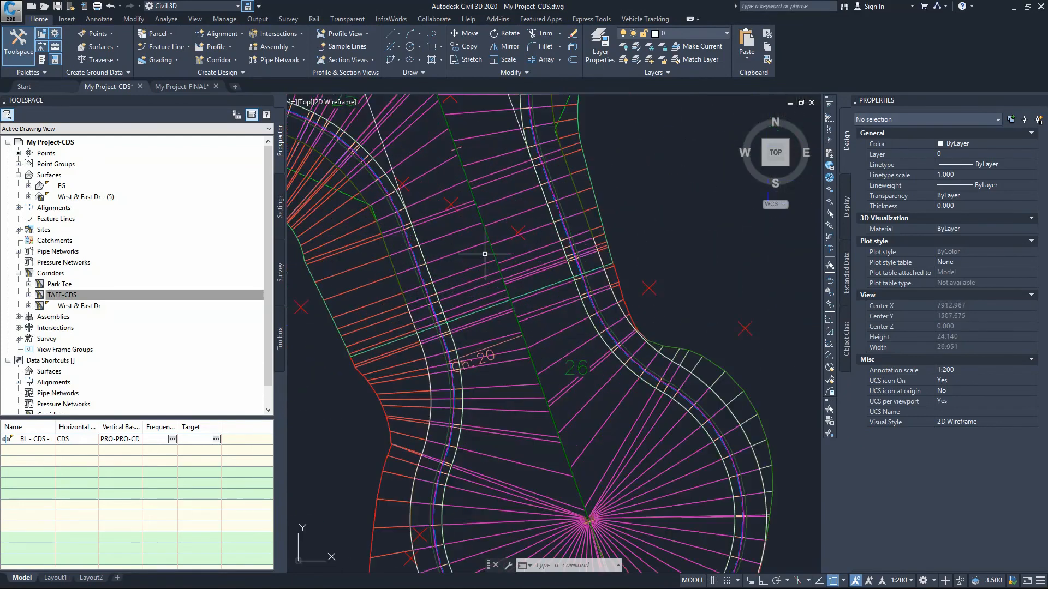
scroll(472, 296, "down", 4)
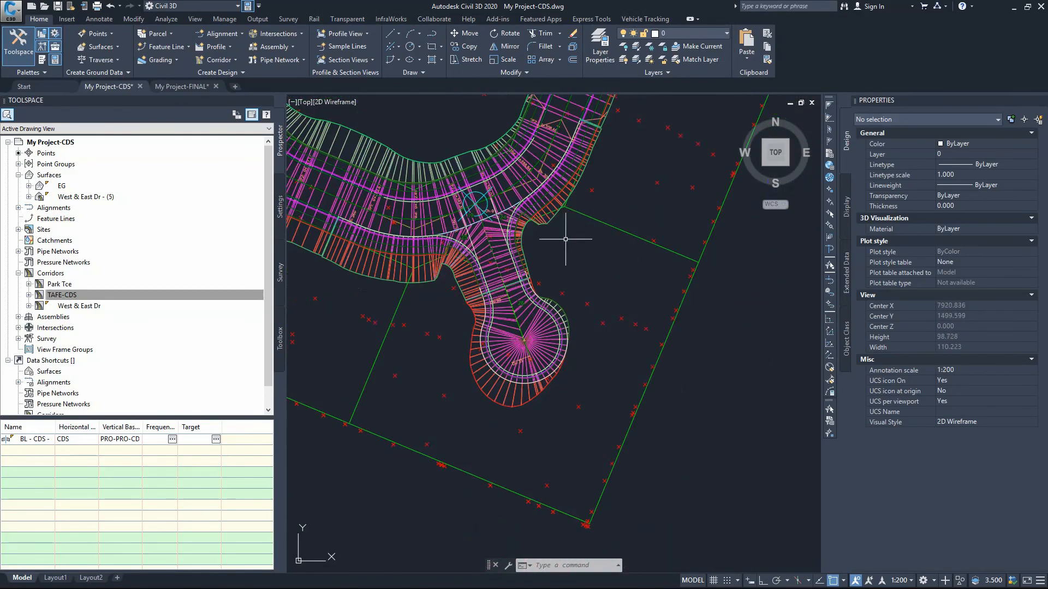
scroll(558, 248, "down", 2)
middle_click_drag(519, 331, 526, 305)
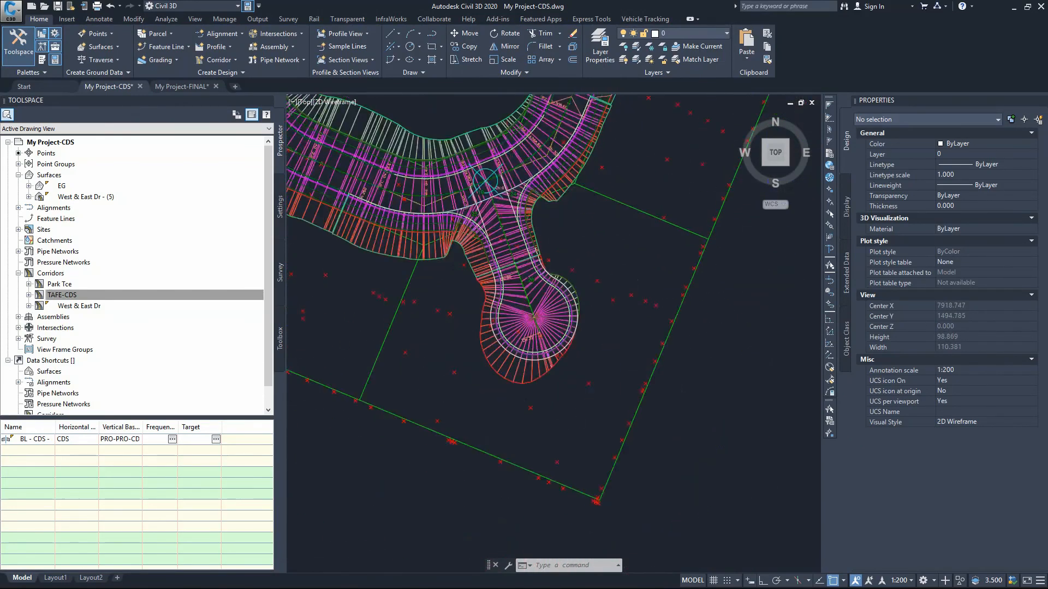
scroll(523, 306, "up", 2)
mouse_move(400, 311)
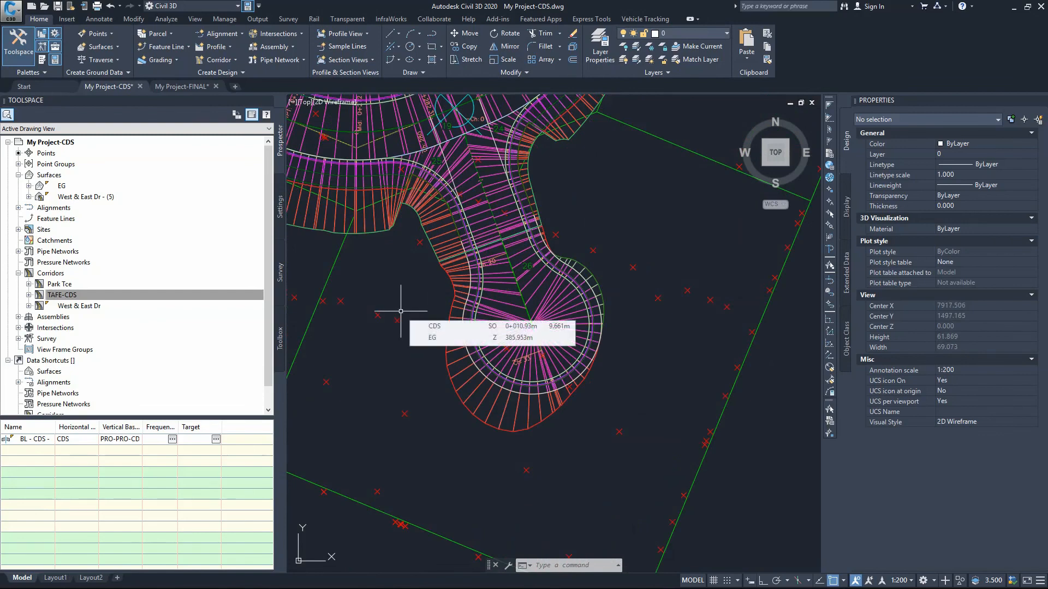